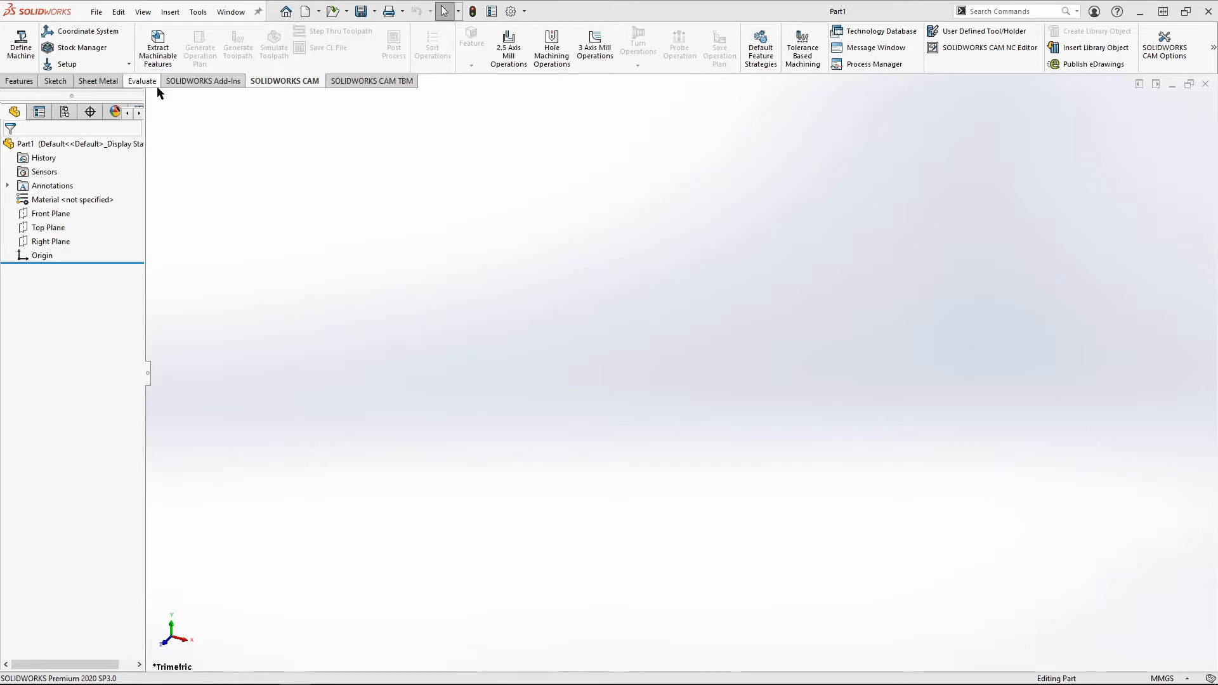
# Disable the SOLIDWORKS CAM 2020 and SOLIDWORKS Composer add-ins, including their loading at start-up
pyautogui.click(524, 11)
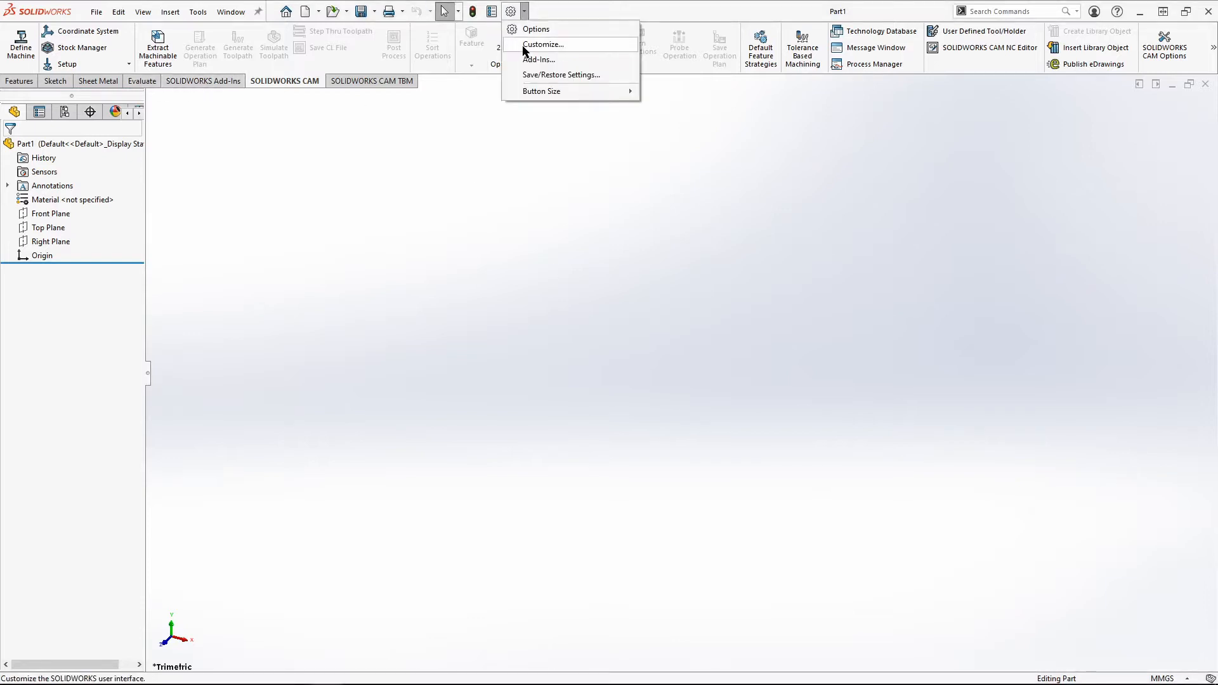
pyautogui.click(533, 44)
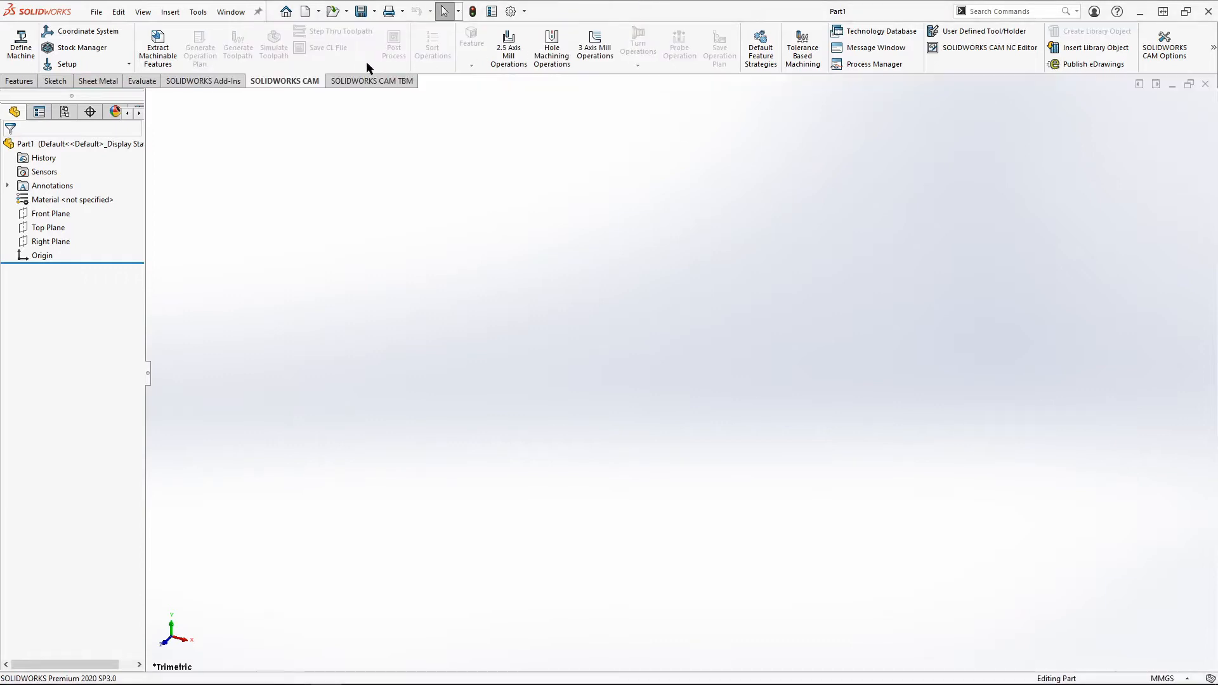
pyautogui.click(524, 11)
pyautogui.click(532, 59)
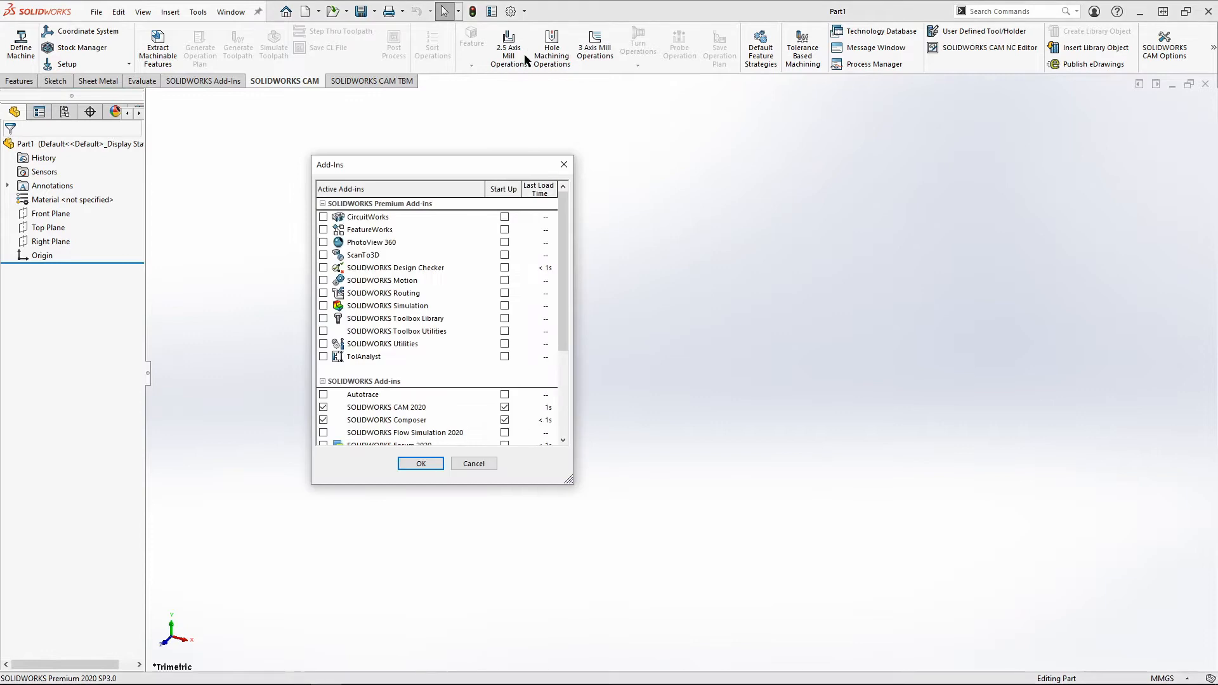
pyautogui.scroll(-1, 563, 305)
pyautogui.scroll(-1, 563, 305)
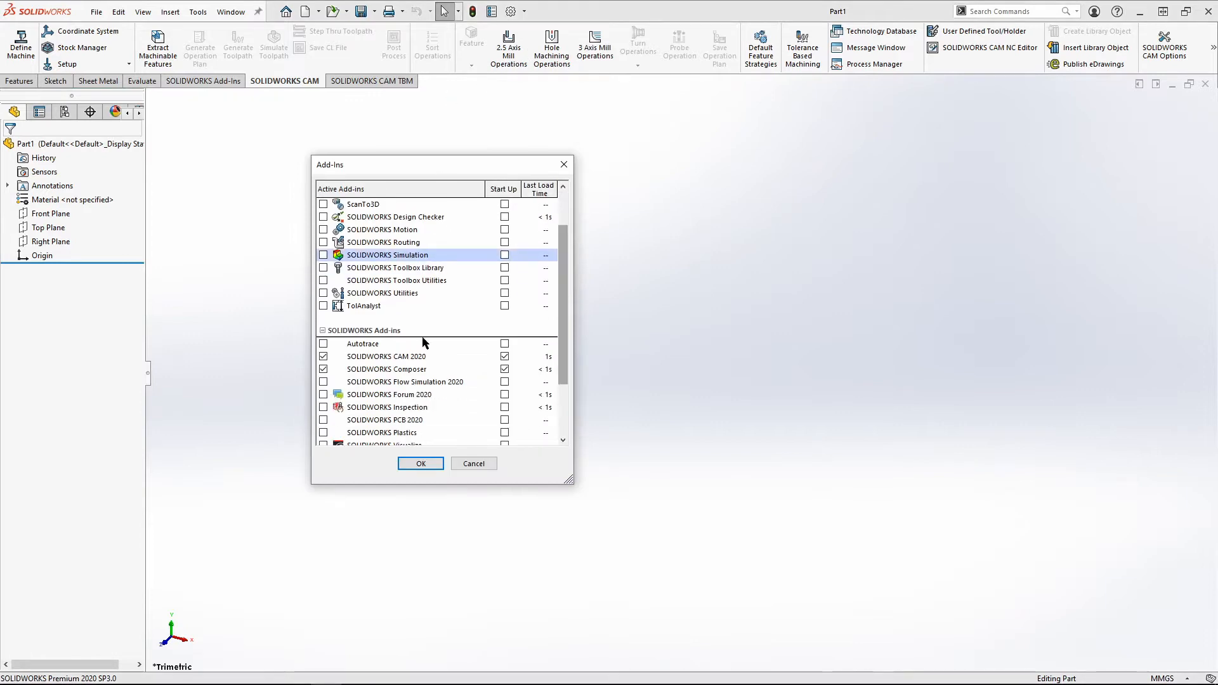
pyautogui.click(504, 369)
pyautogui.click(504, 356)
pyautogui.scroll(-2, 421, 380)
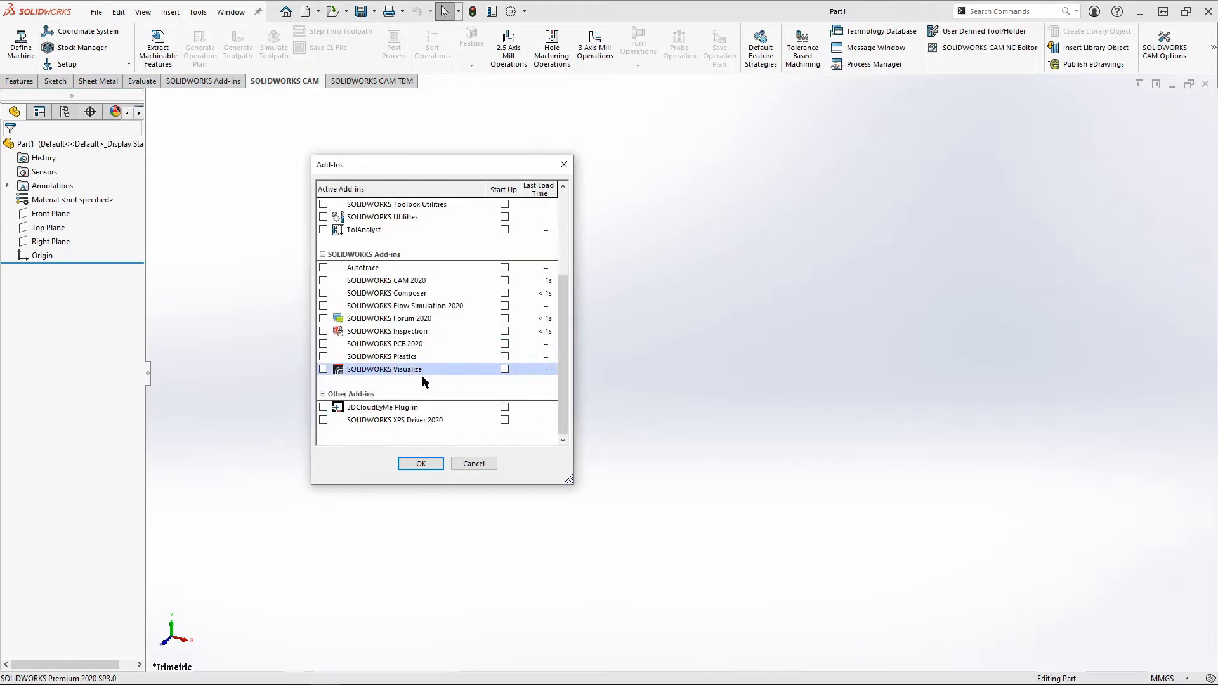
pyautogui.click(419, 463)
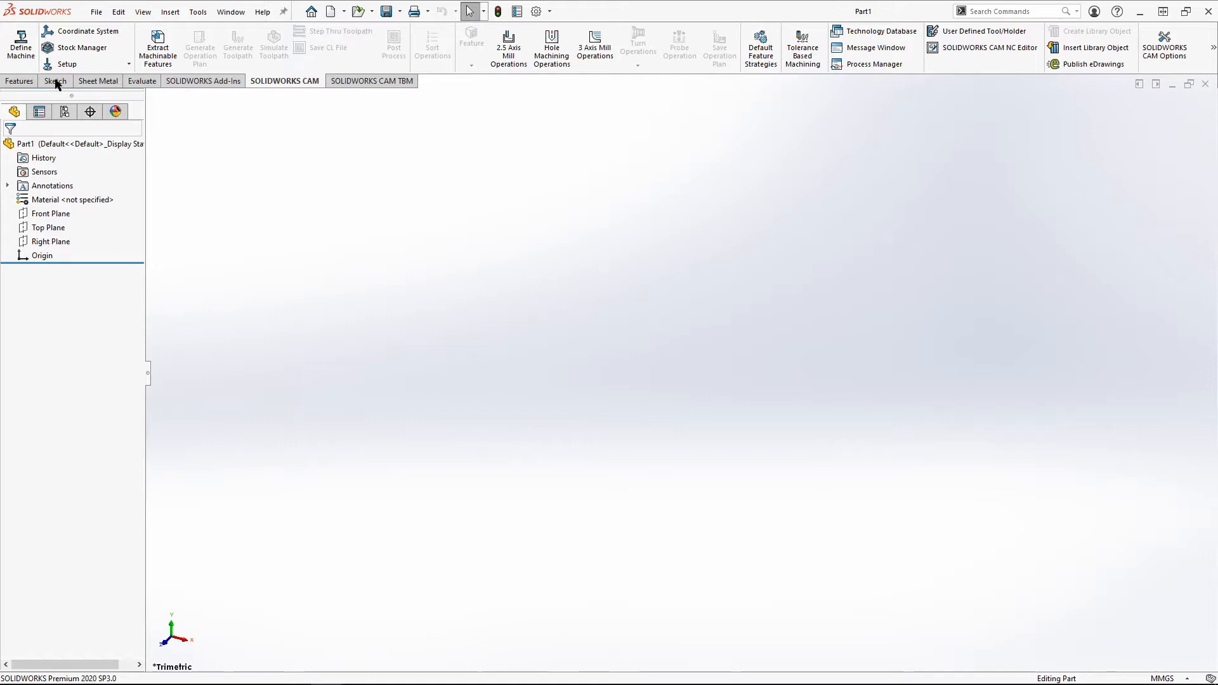
# Sketch a center rectangle about 134 by 128 mm on the Front Plane, centered on the origin
pyautogui.click(55, 81)
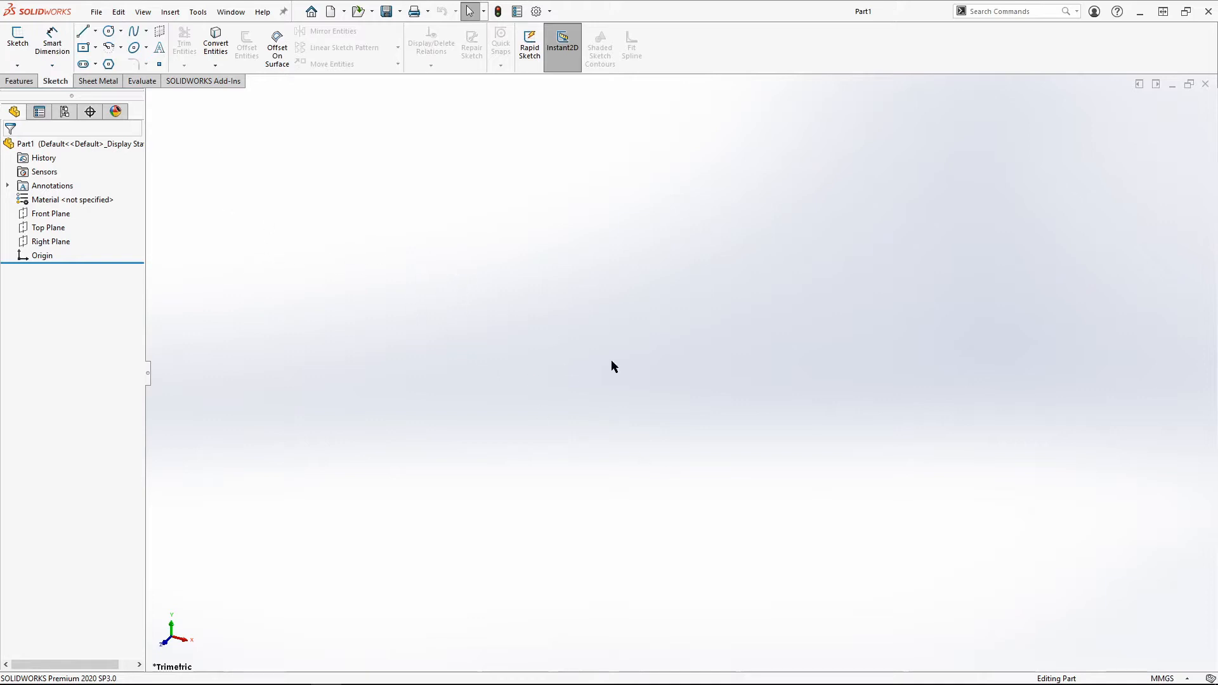
pyautogui.click(18, 40)
pyautogui.click(519, 240)
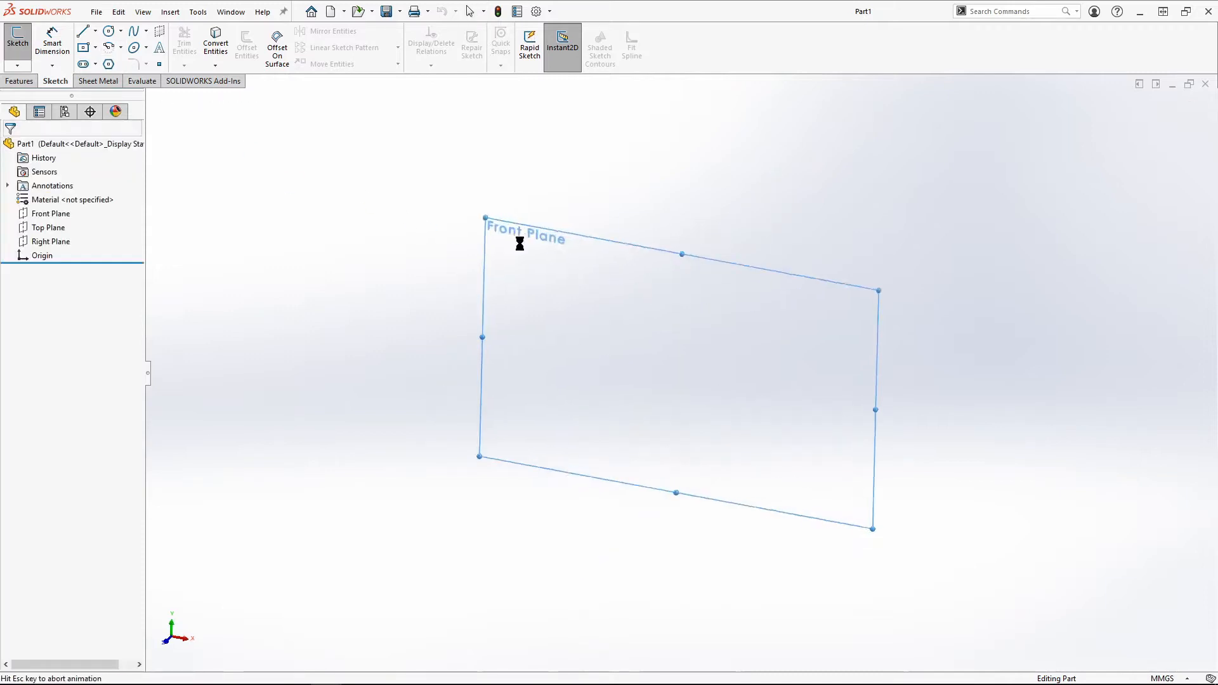
pyautogui.click(83, 47)
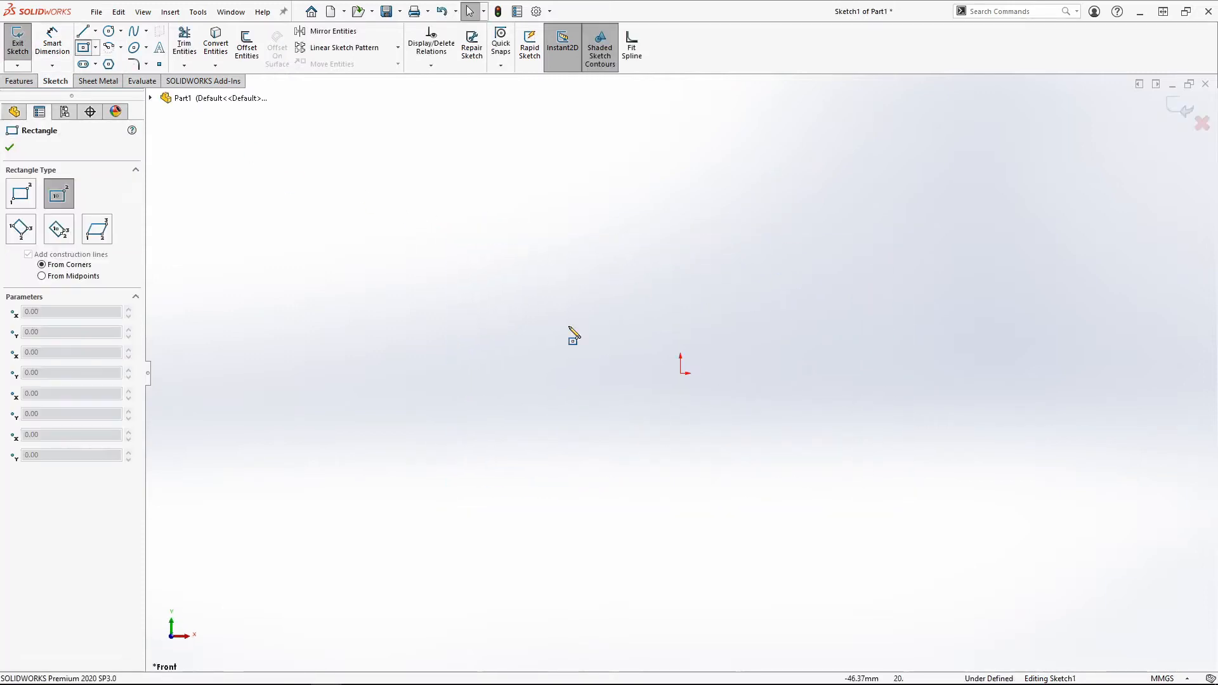
pyautogui.click(682, 373)
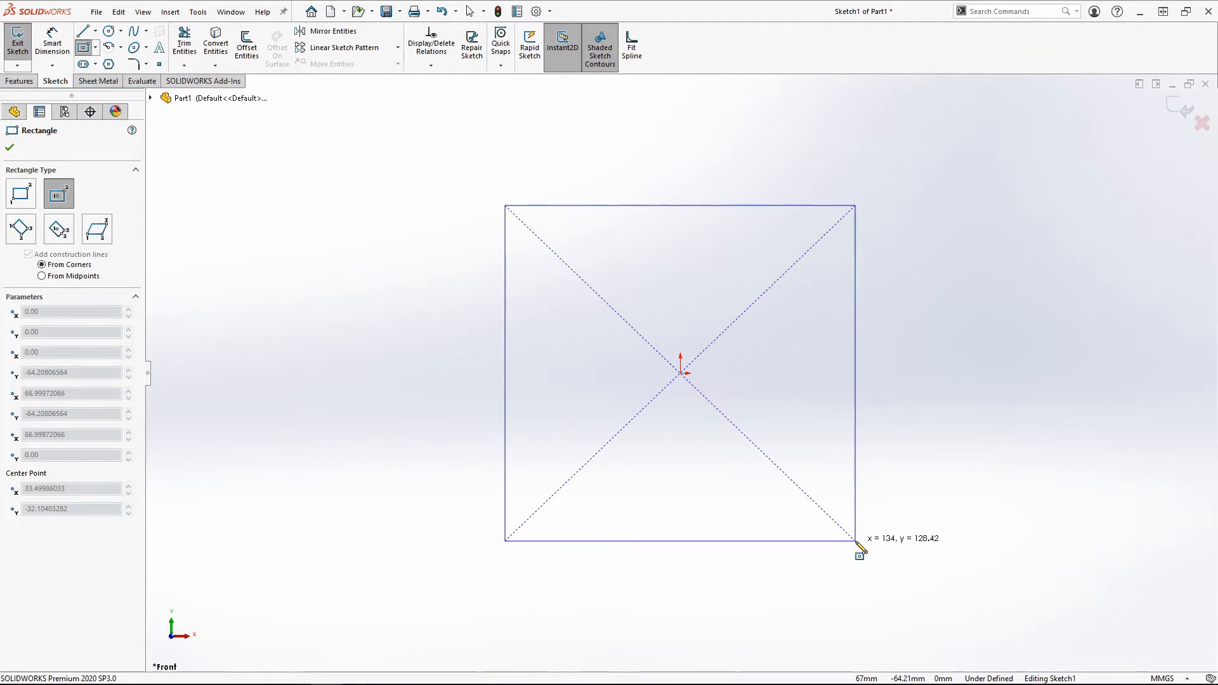
pyautogui.click(856, 541)
# Dimension the rectangle's top edge to 100 mm and name that dimension Length
pyautogui.click(52, 45)
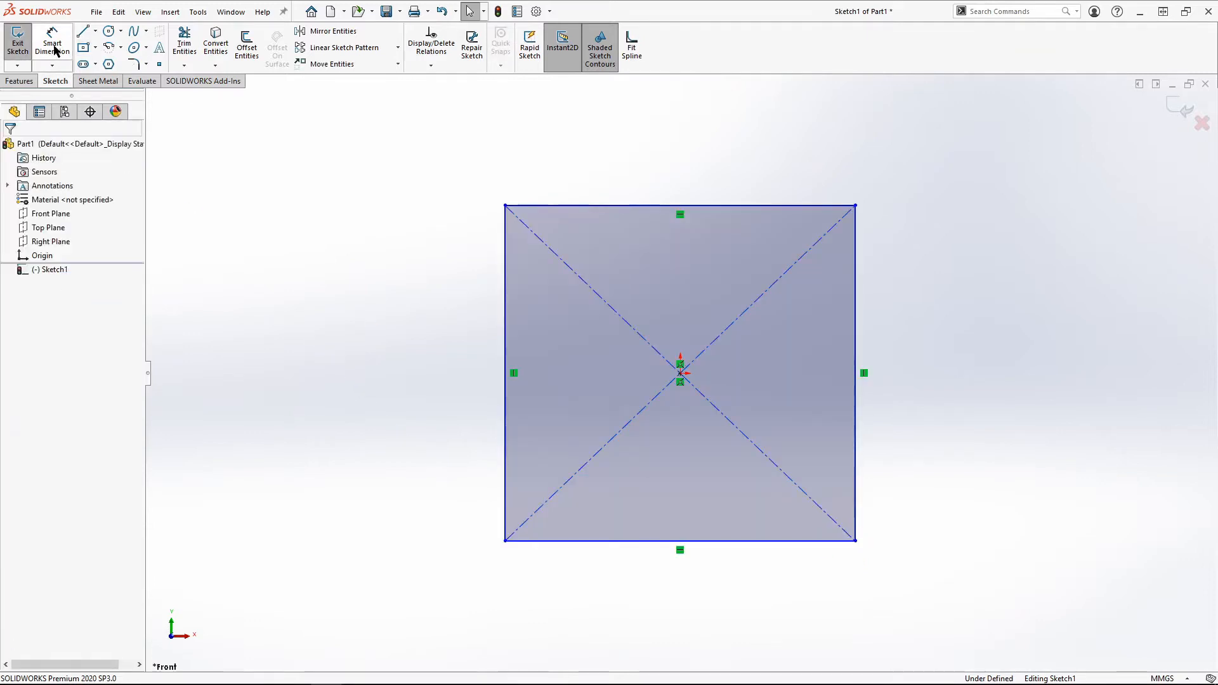
pyautogui.click(584, 204)
pyautogui.click(644, 122)
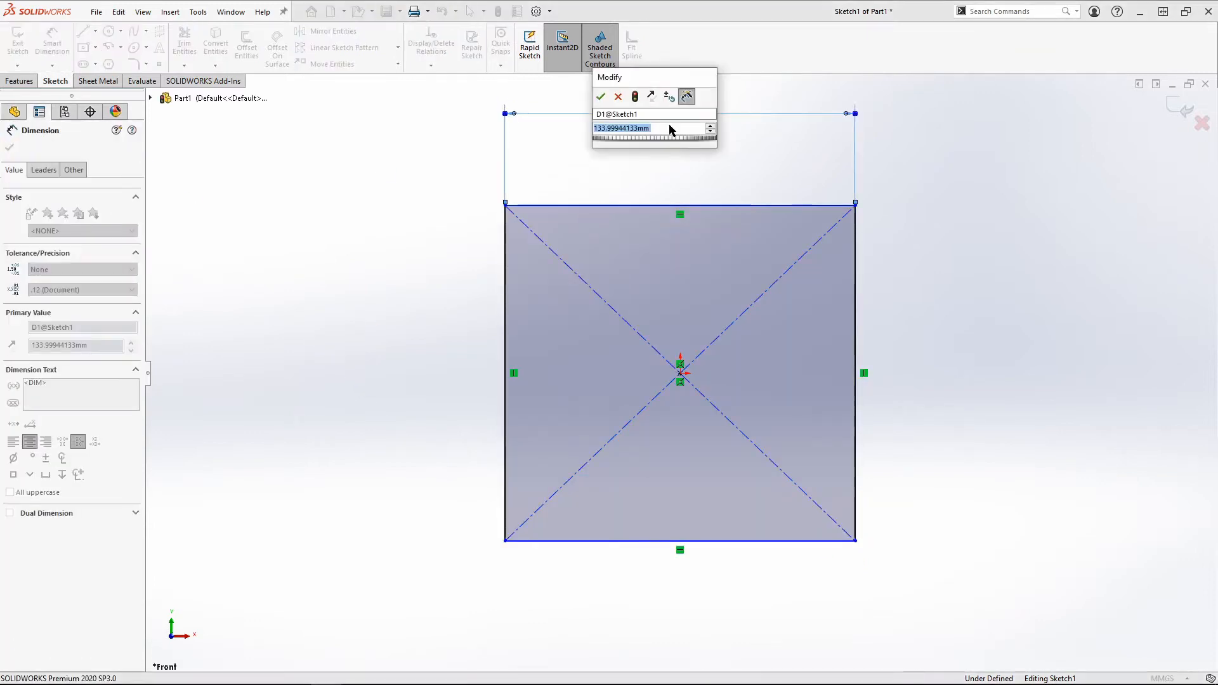
pyautogui.write('100')
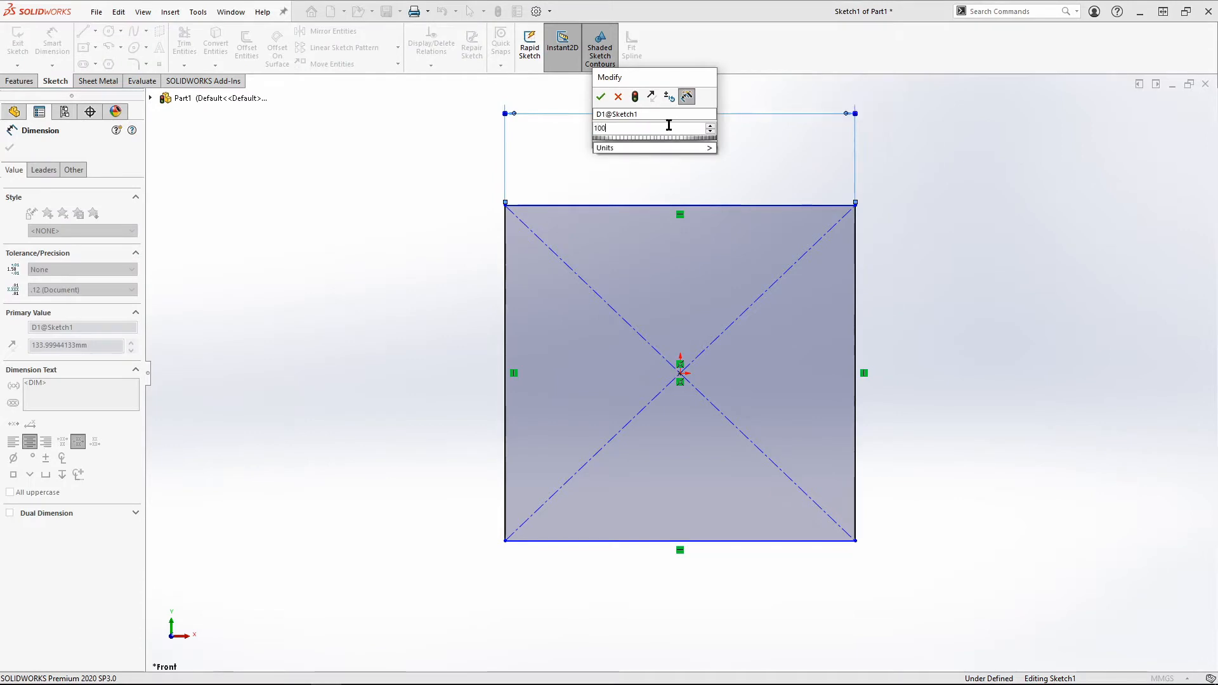
pyautogui.doubleClick(607, 113)
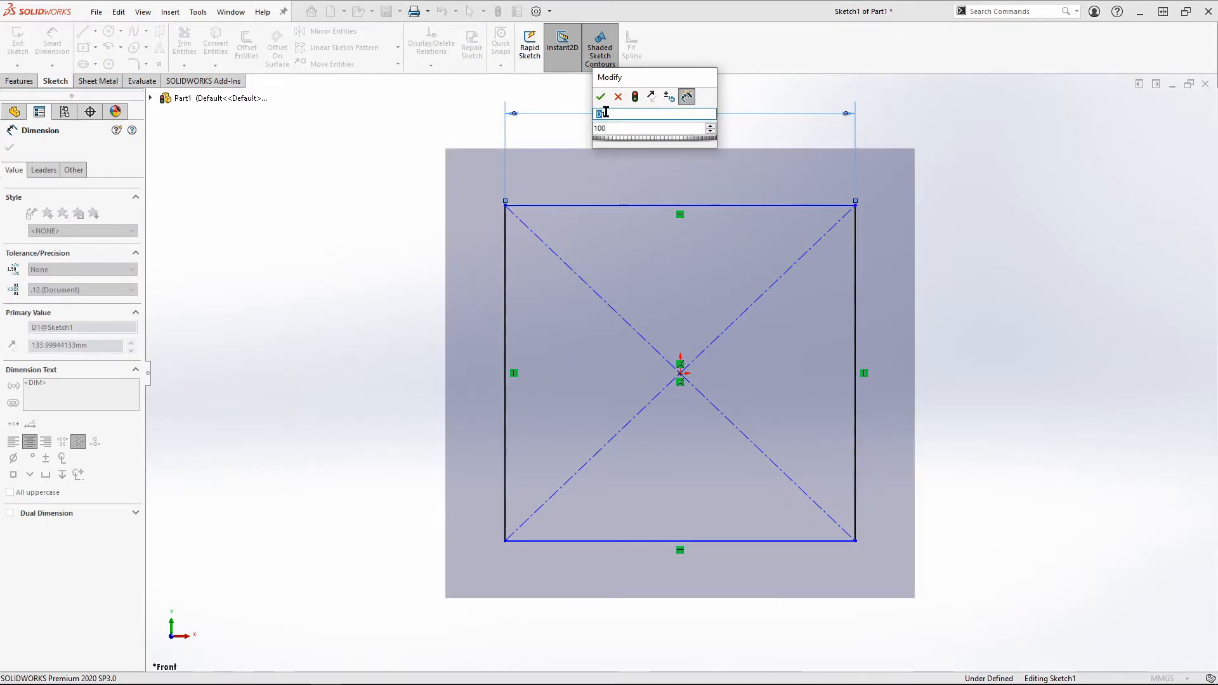
pyautogui.moveTo(607, 112); pyautogui.dragTo(588, 114)
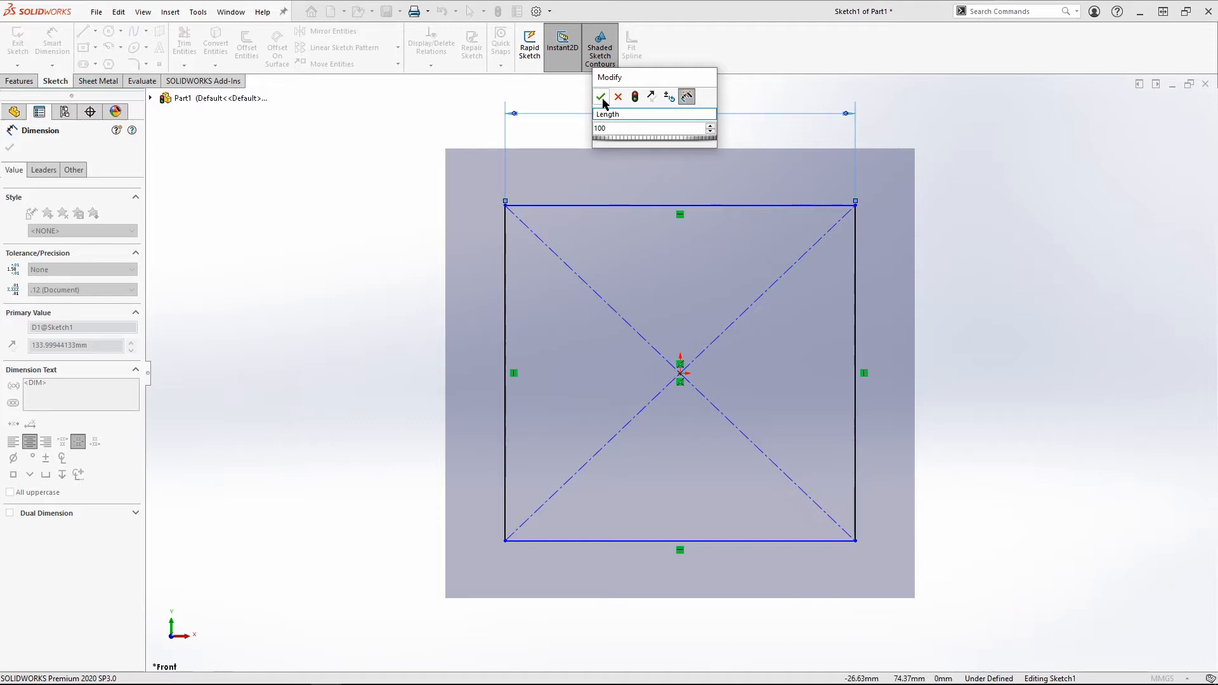
pyautogui.click(603, 98)
pyautogui.doubleClick(655, 117)
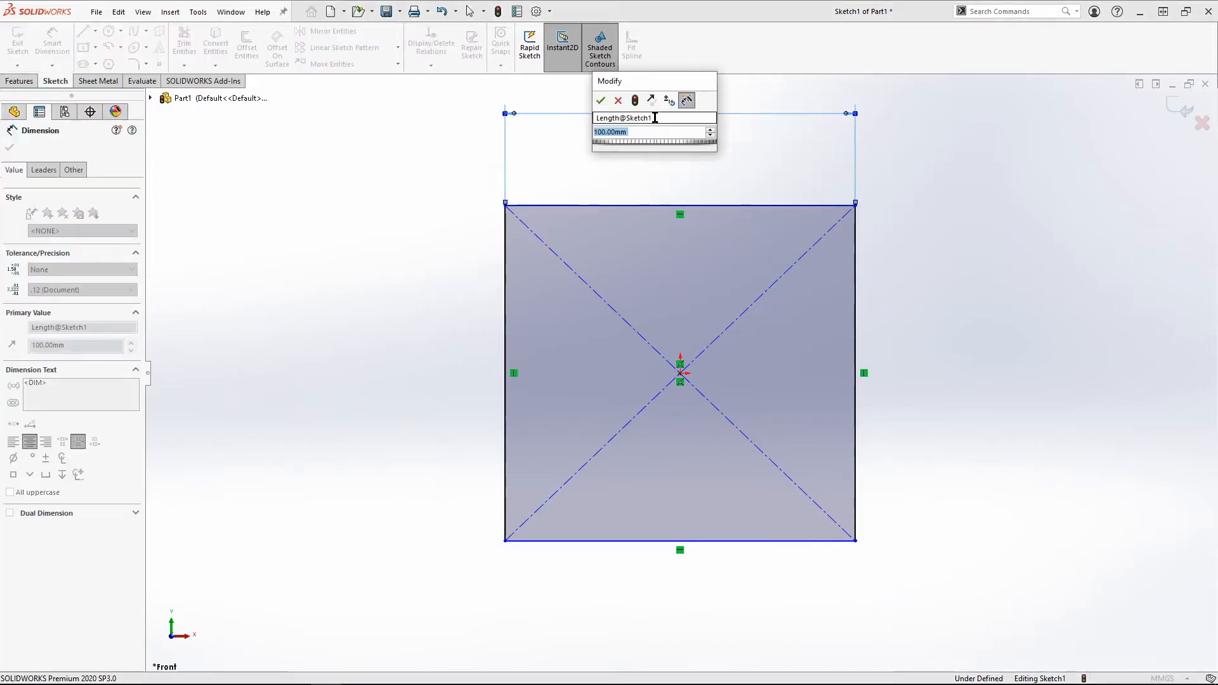
pyautogui.doubleClick(606, 117)
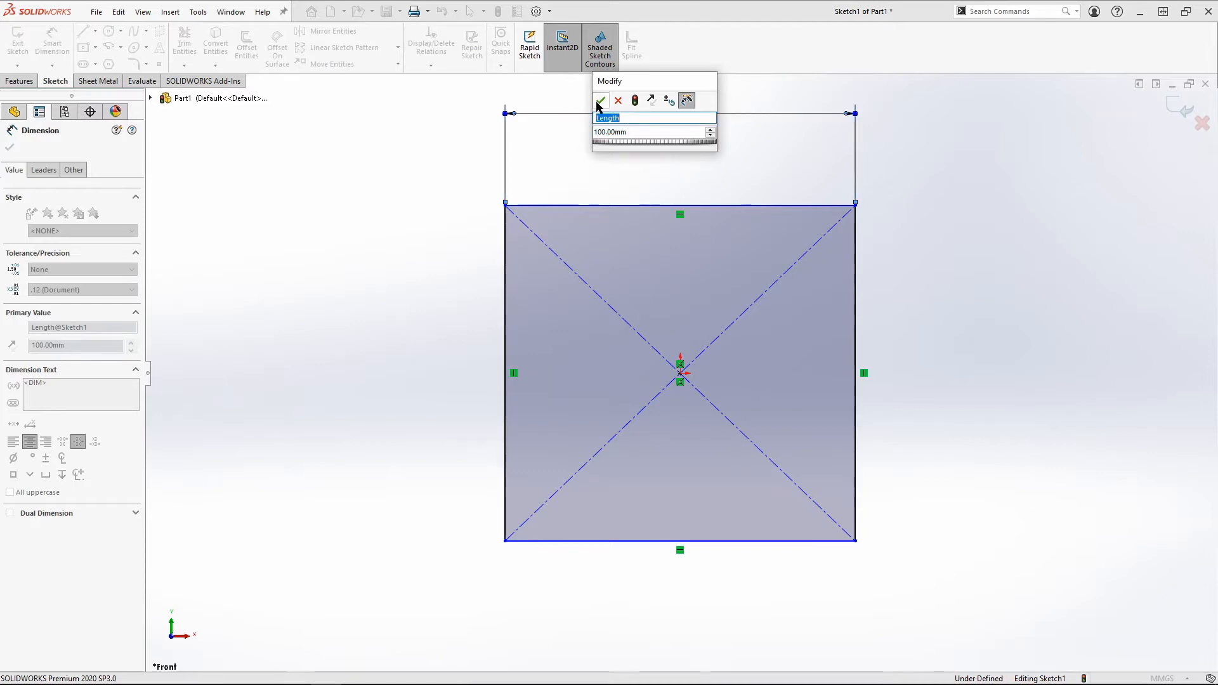
pyautogui.click(600, 101)
# Dimension the rectangle's left edge to 100 mm and name that dimension Height
pyautogui.click(505, 363)
pyautogui.click(417, 372)
pyautogui.write('100')
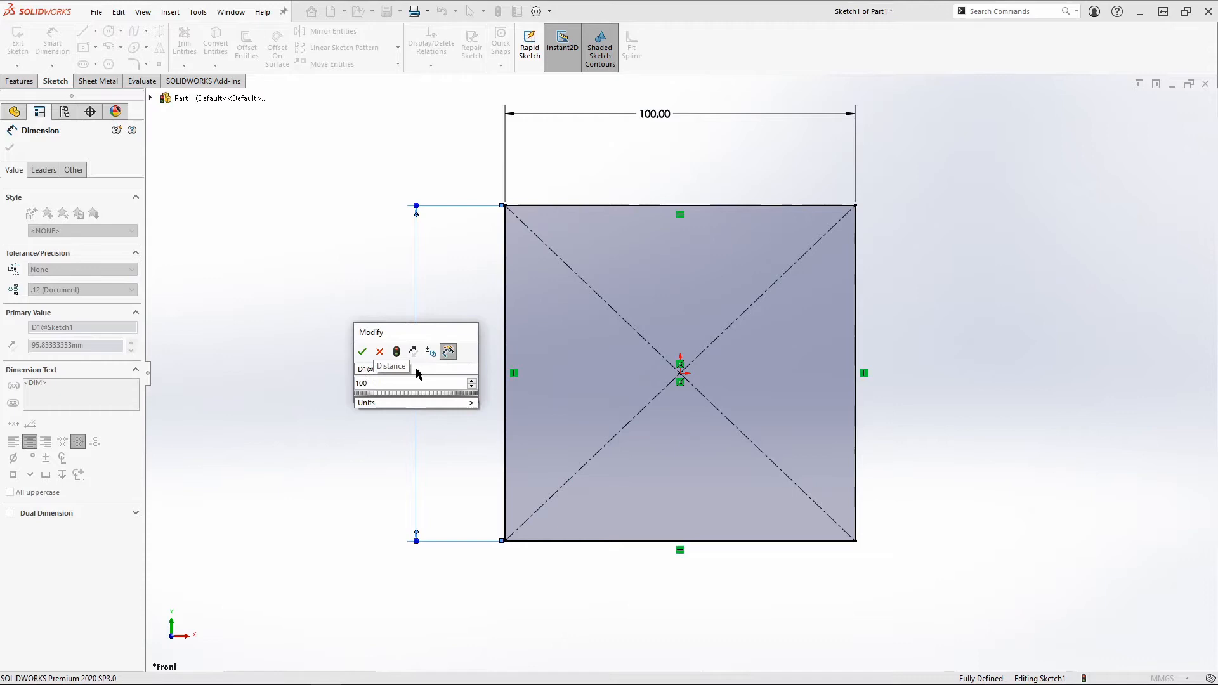
pyautogui.click(368, 374)
pyautogui.write('Height')
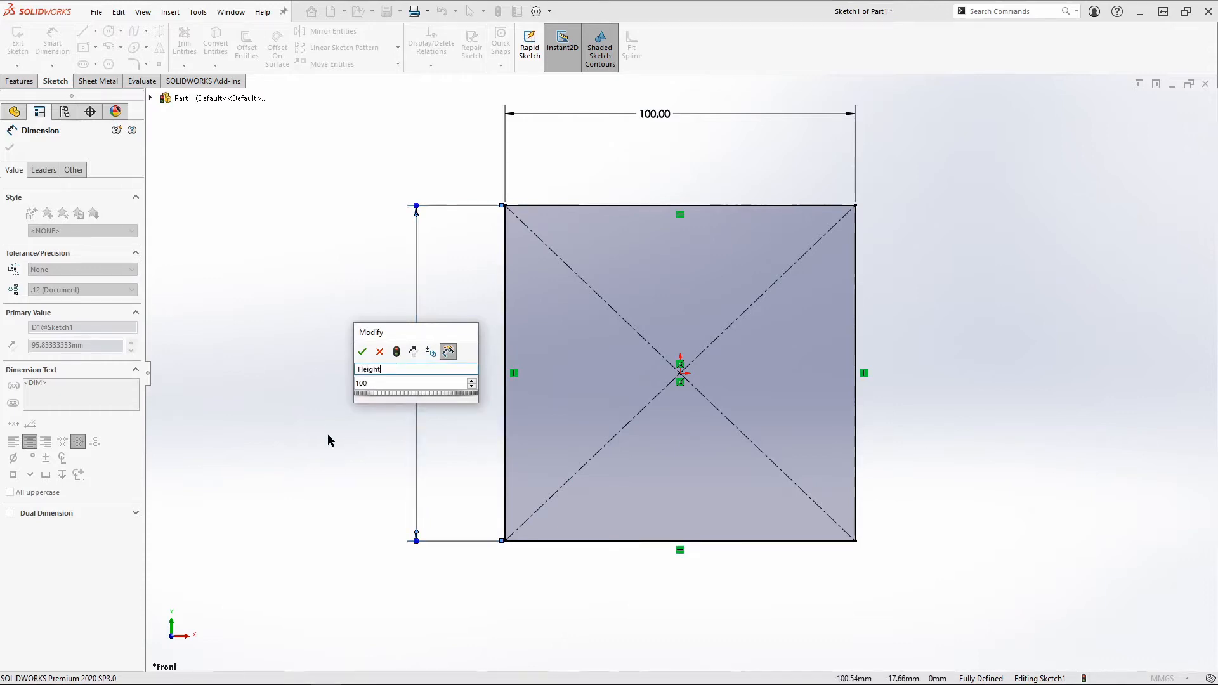
pyautogui.click(363, 351)
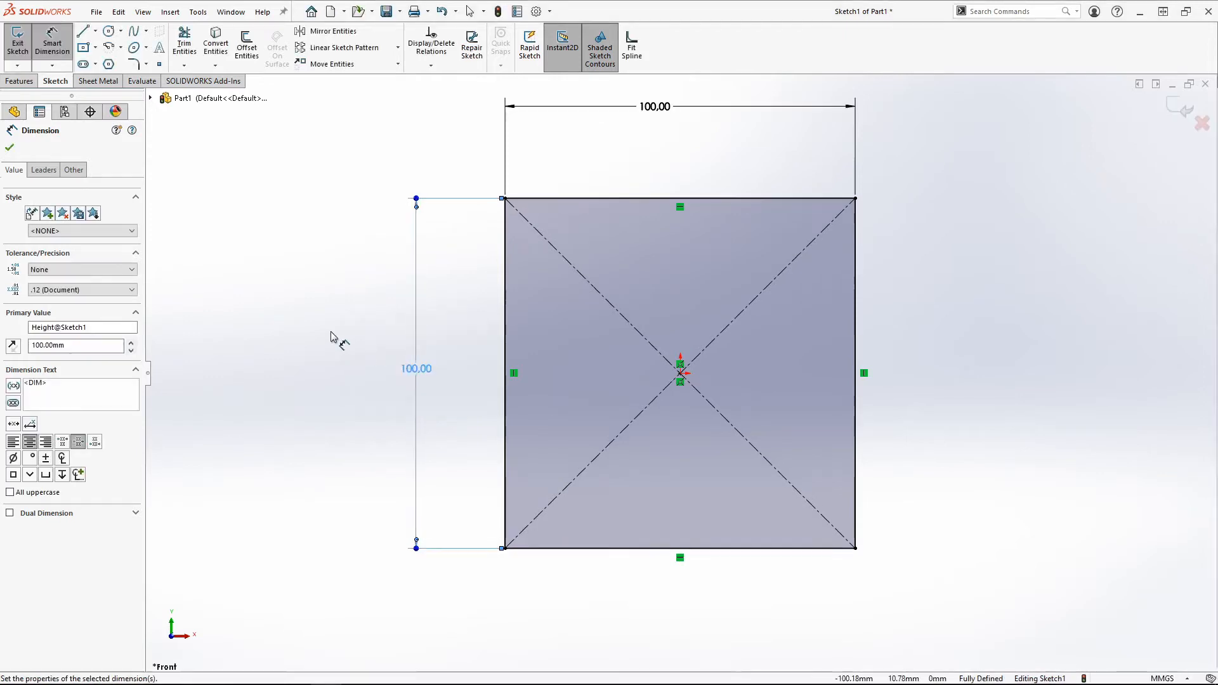
# Reposition the Length dimension above the rectangle and the Height dimension beside it
pyautogui.moveTo(476, 265); pyautogui.dragTo(442, 301, button='middle')
pyautogui.scroll(3, 775, 151)
pyautogui.scroll(-2, 617, 220)
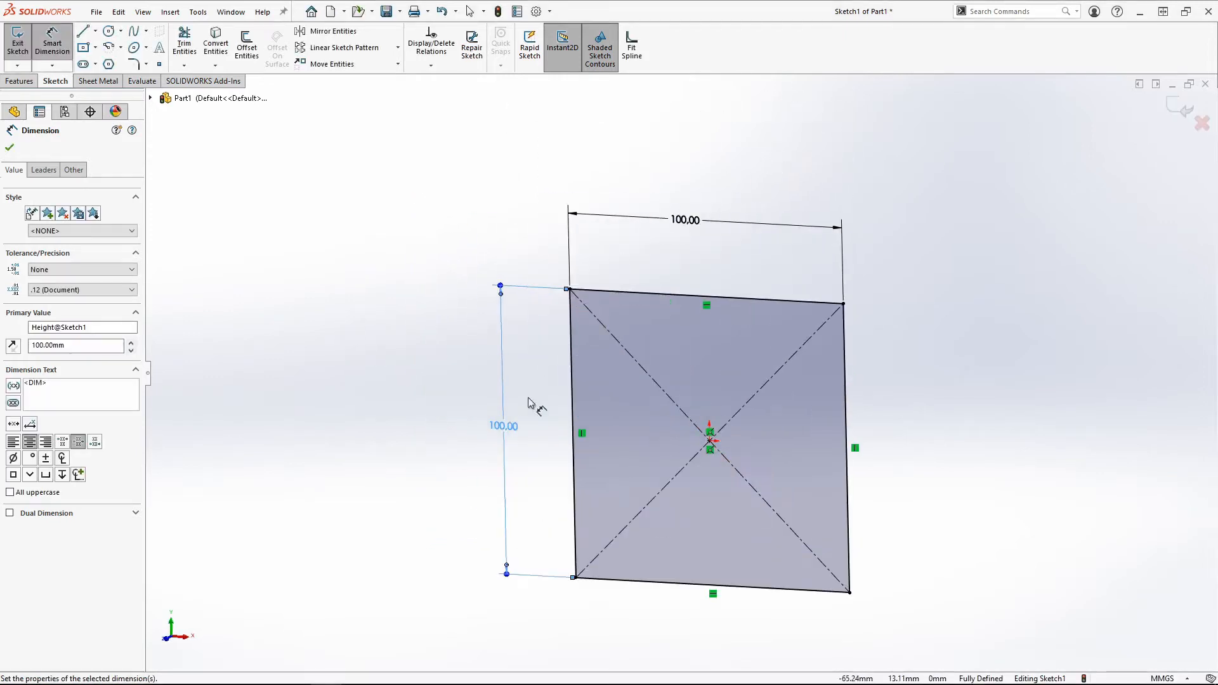
pyautogui.click(704, 221)
pyautogui.moveTo(705, 219); pyautogui.dragTo(714, 219)
pyautogui.moveTo(507, 428)
pyautogui.mouseDown()
pyautogui.moveTo(504, 453)
pyautogui.moveTo(514, 442)
pyautogui.mouseUp()
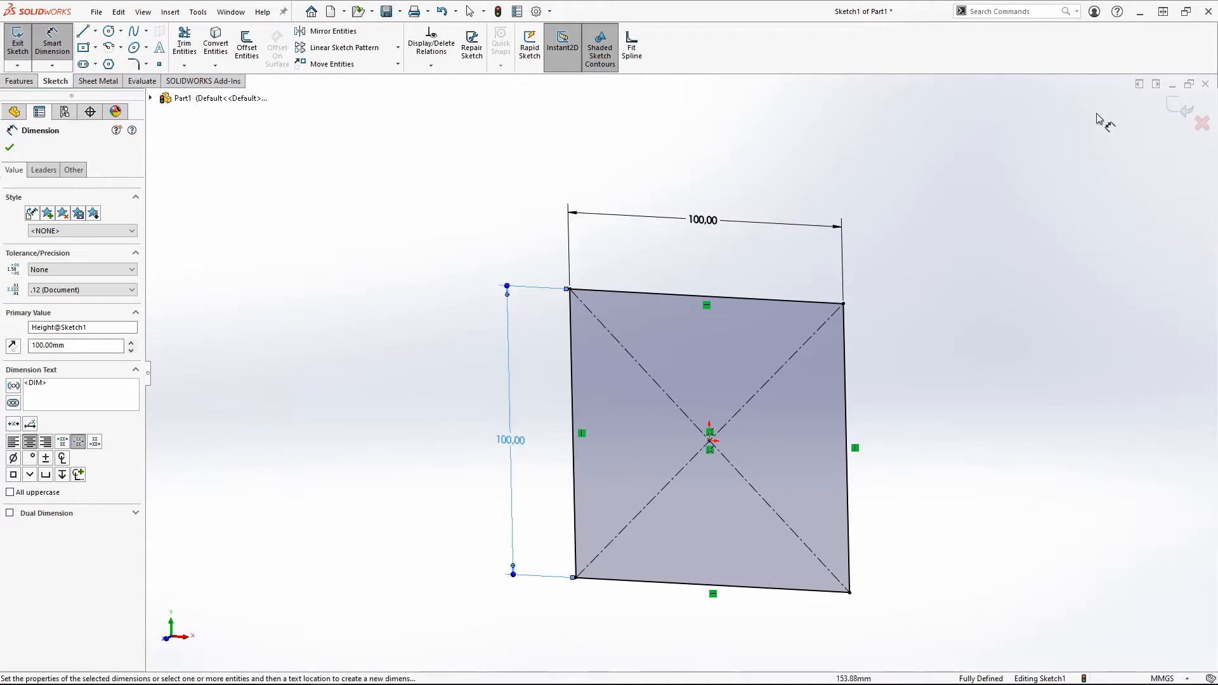
# Start a blind boss extrusion of the rectangle with its depth linked to a new global variable named Depth
pyautogui.click(19, 81)
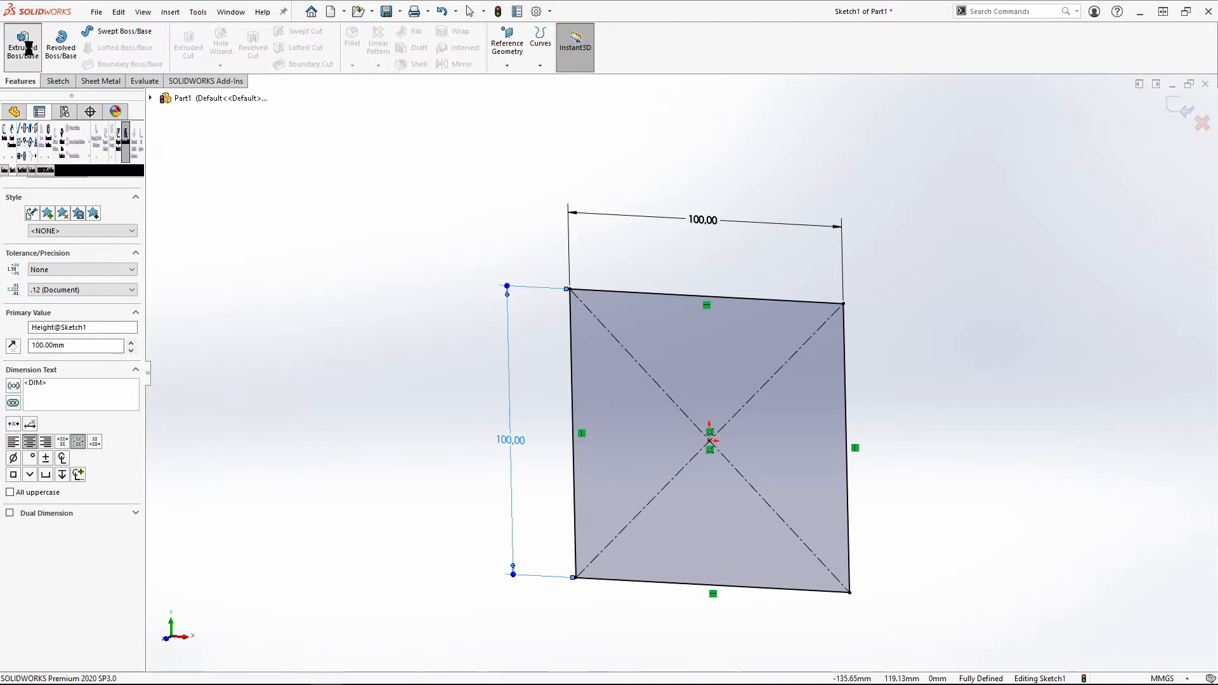
pyautogui.click(23, 42)
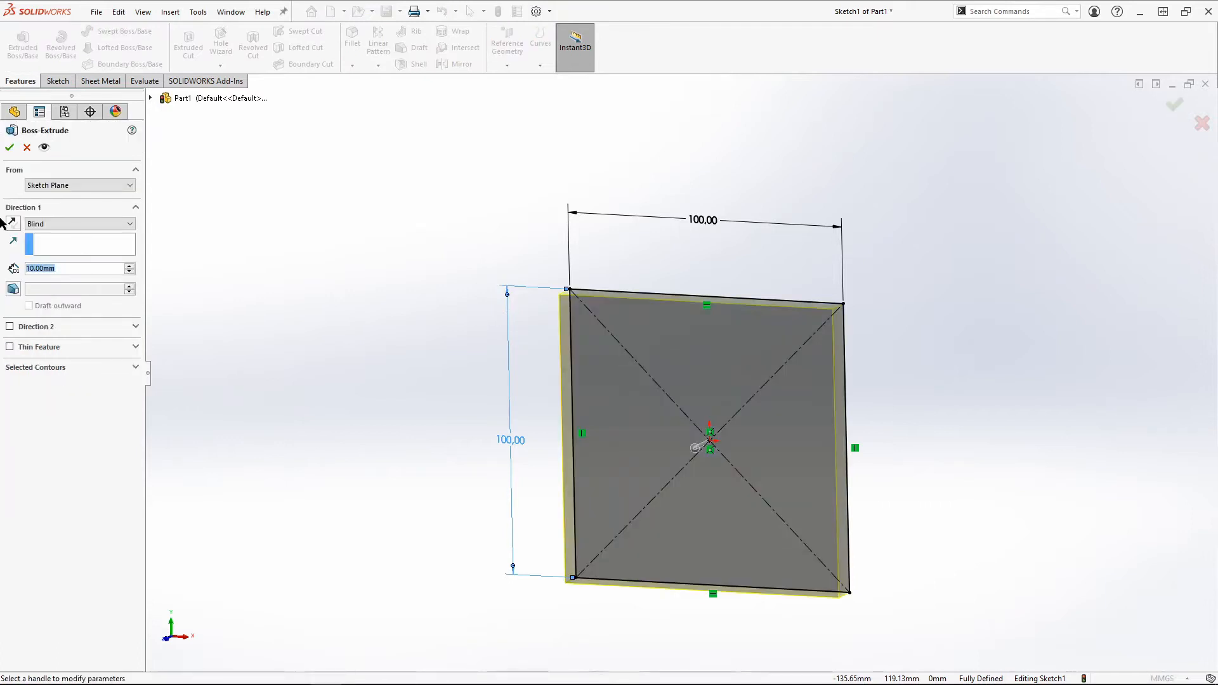
pyautogui.write('=')
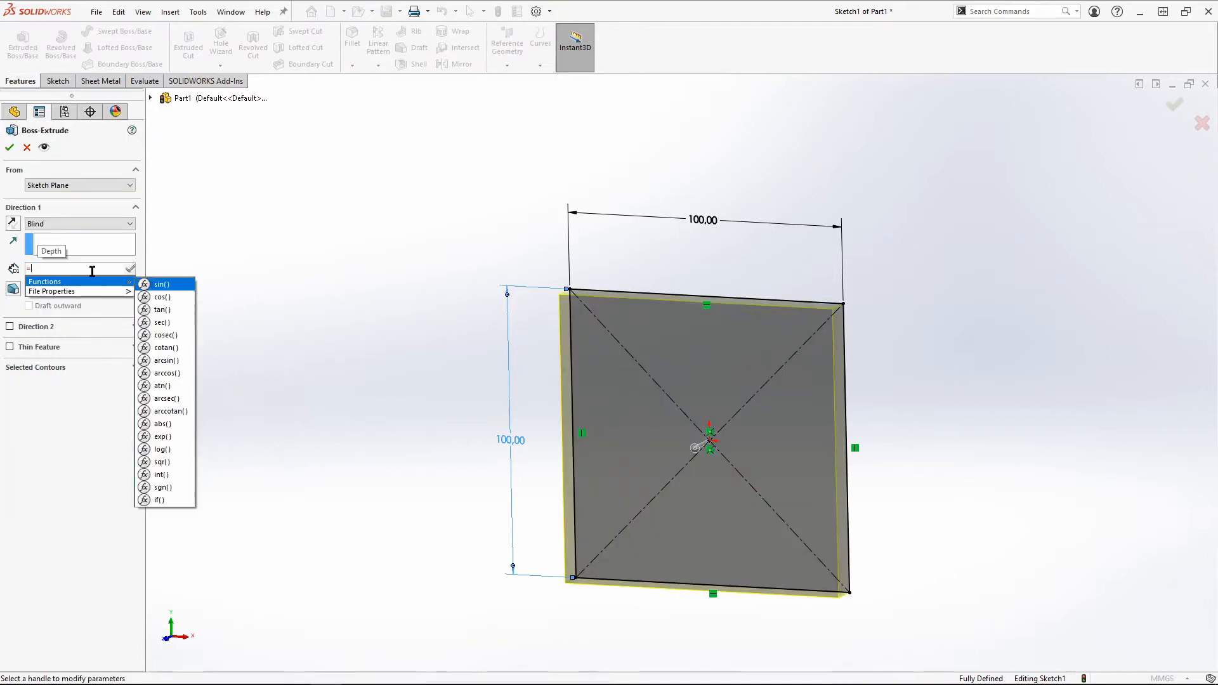
pyautogui.write('Depth')
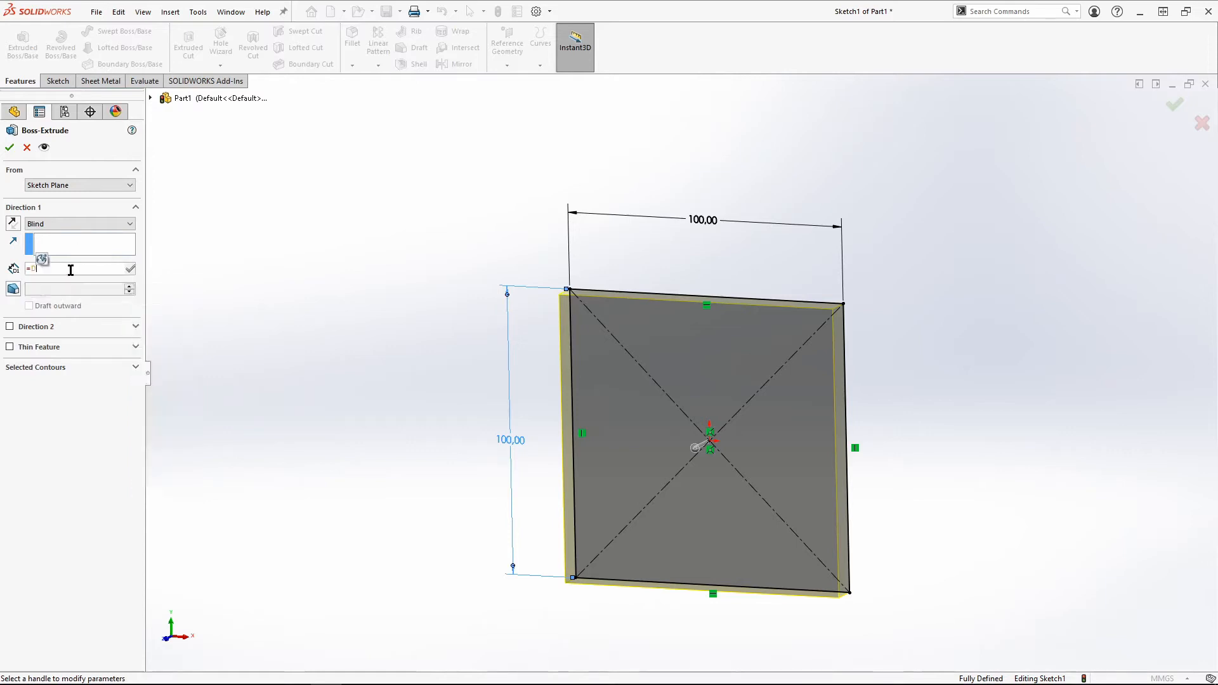
pyautogui.click(28, 268)
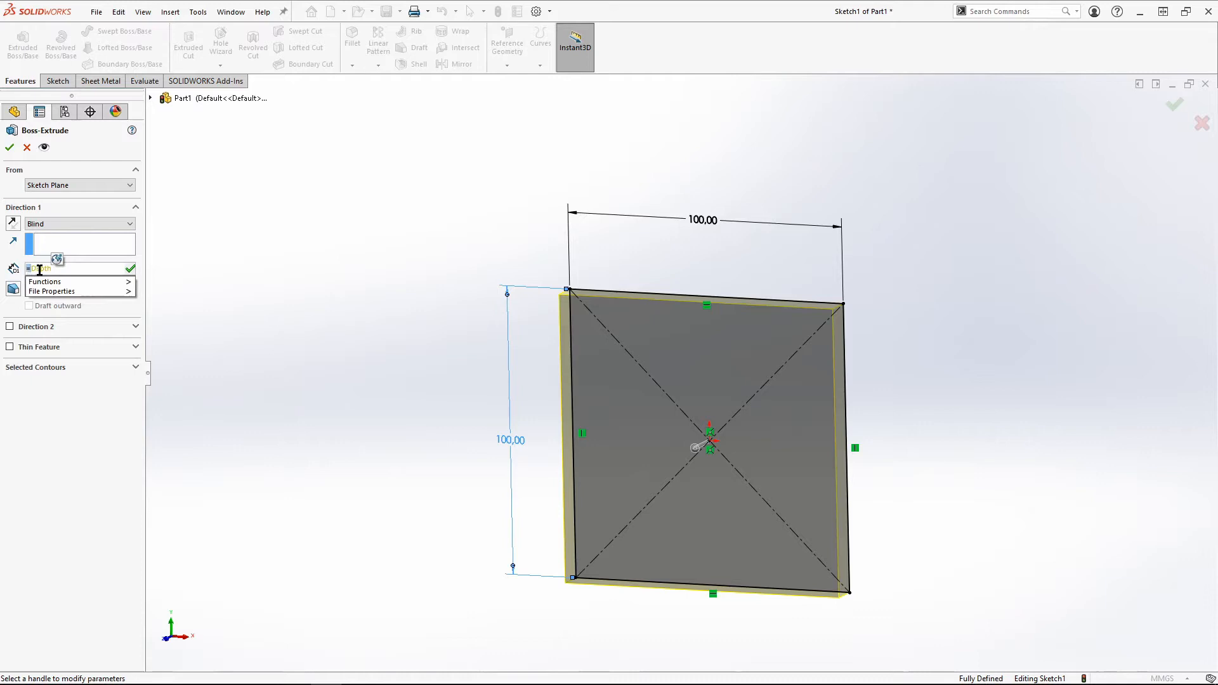
pyautogui.click(74, 271)
pyautogui.moveTo(103, 268); pyautogui.dragTo(31, 270)
pyautogui.click(74, 267)
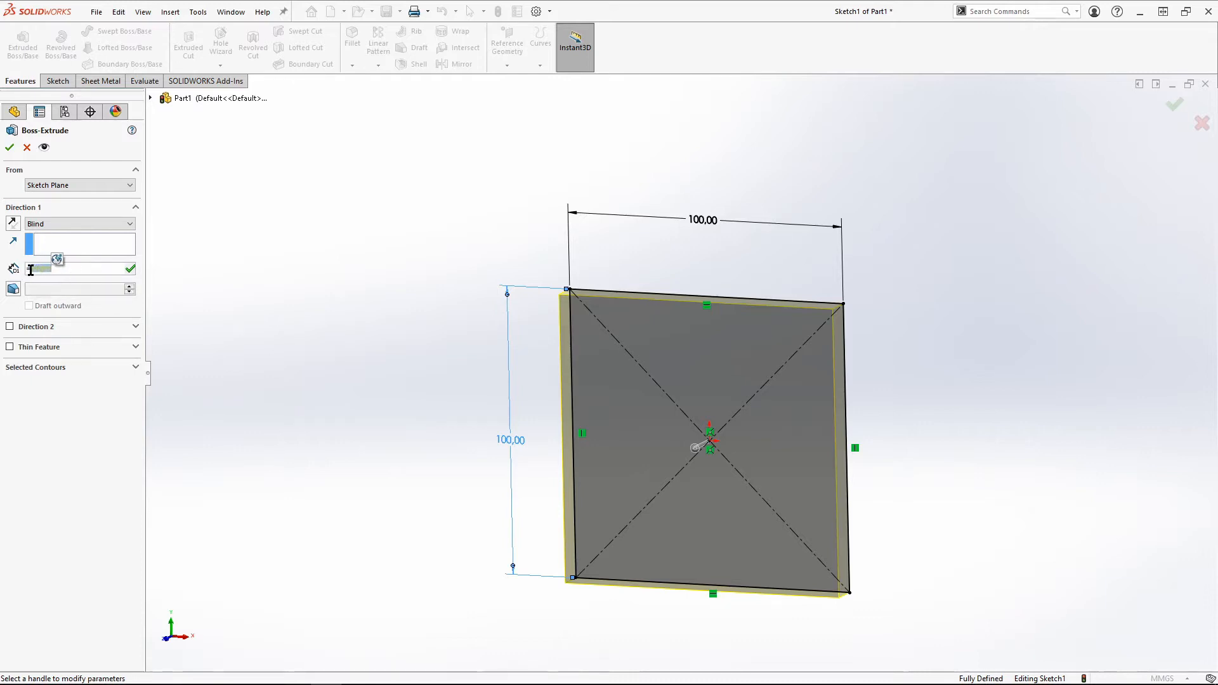
pyautogui.click(58, 271)
pyautogui.click(131, 270)
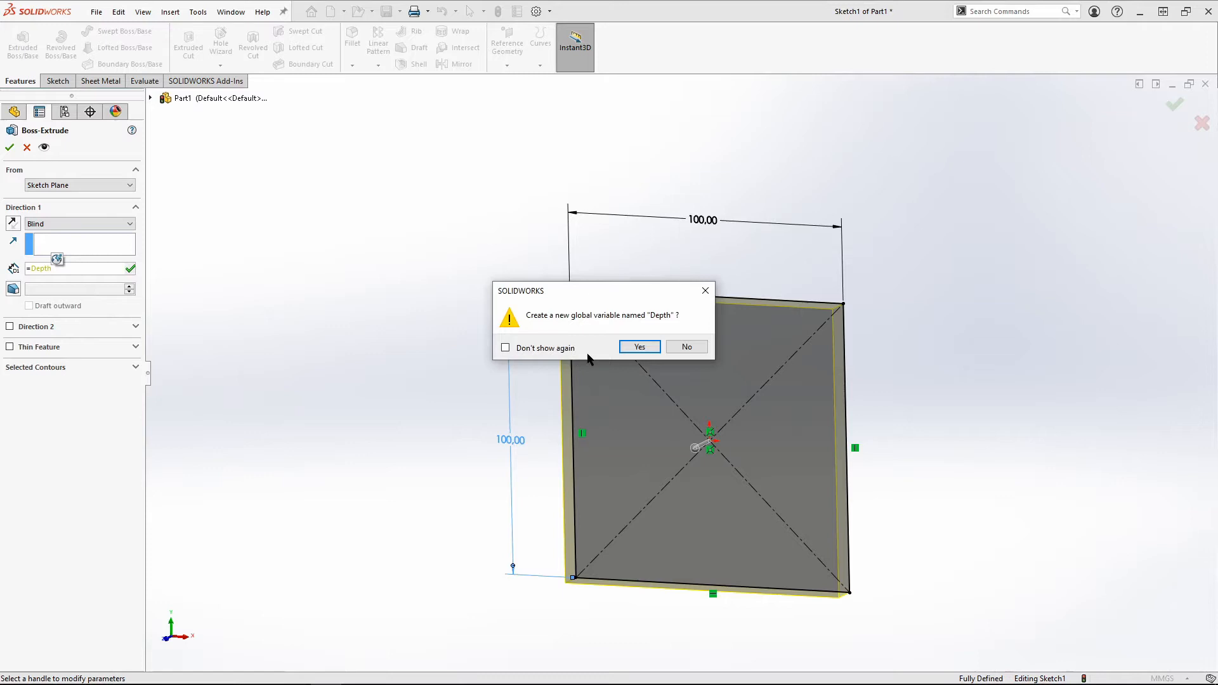
pyautogui.click(640, 346)
# Set the extrusion's Depth variable to 100 mm and complete the extrusion
pyautogui.moveTo(70, 272); pyautogui.dragTo(2, 222)
pyautogui.write('100')
pyautogui.press('Return')
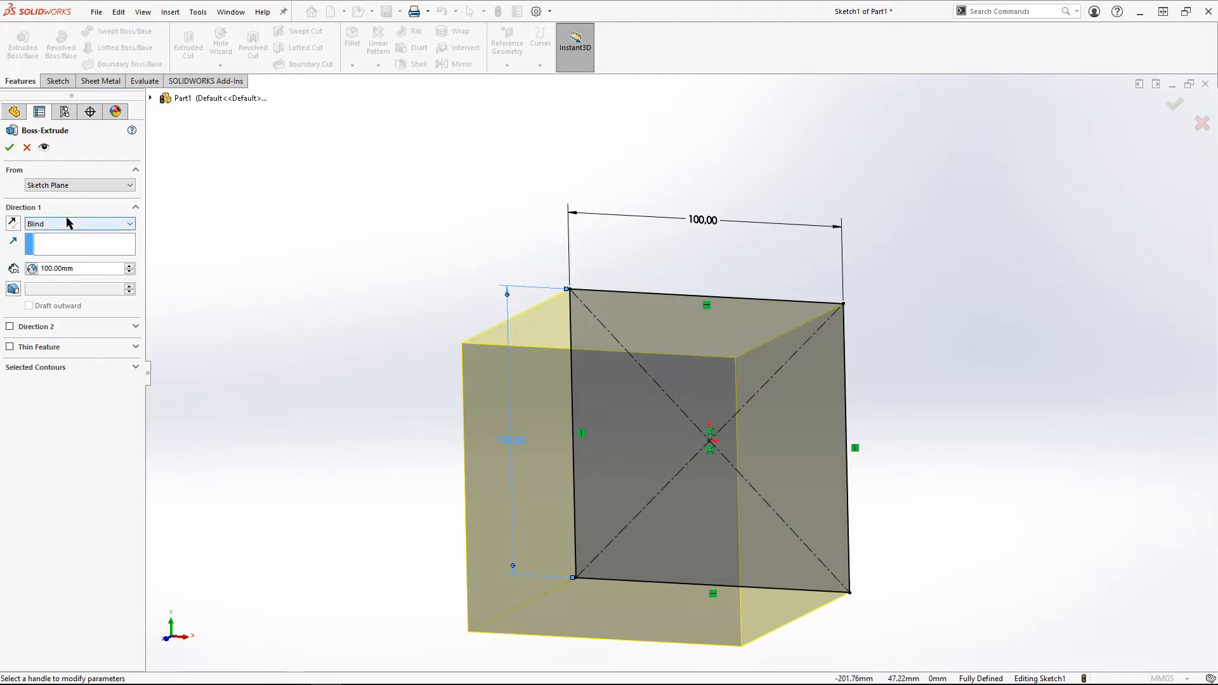
pyautogui.click(9, 148)
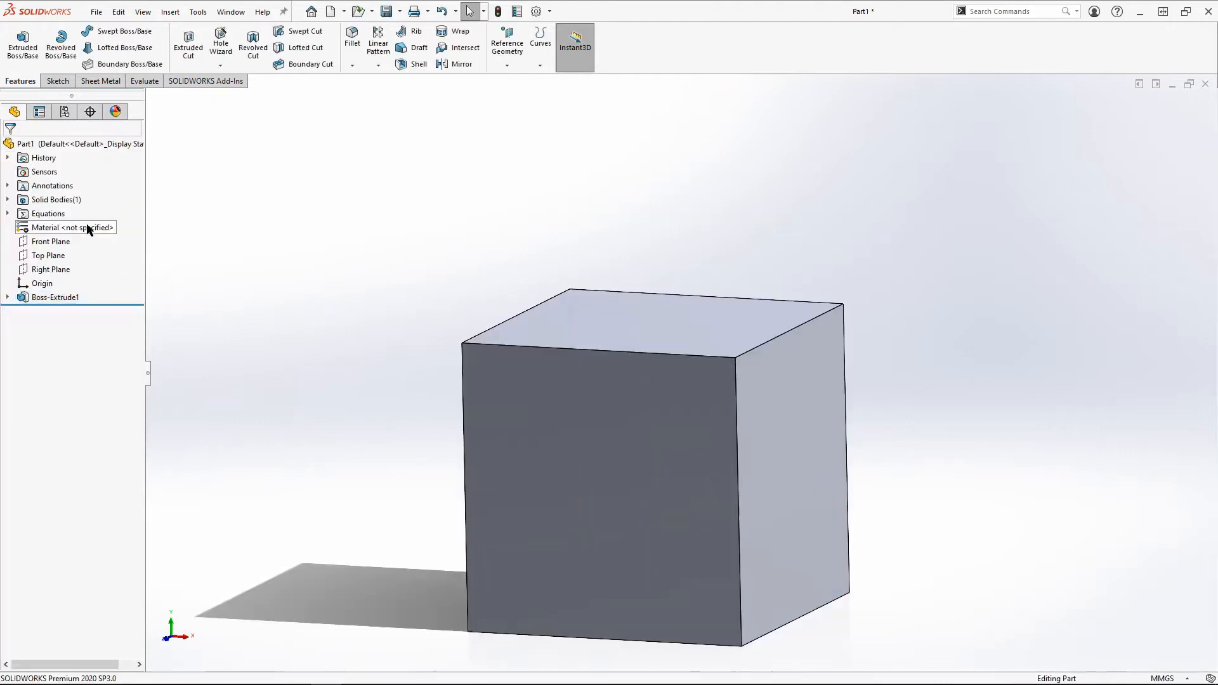
# Examine the global variable stored in the part's Equations folder
pyautogui.moveTo(875, 425); pyautogui.dragTo(667, 293, button='middle')
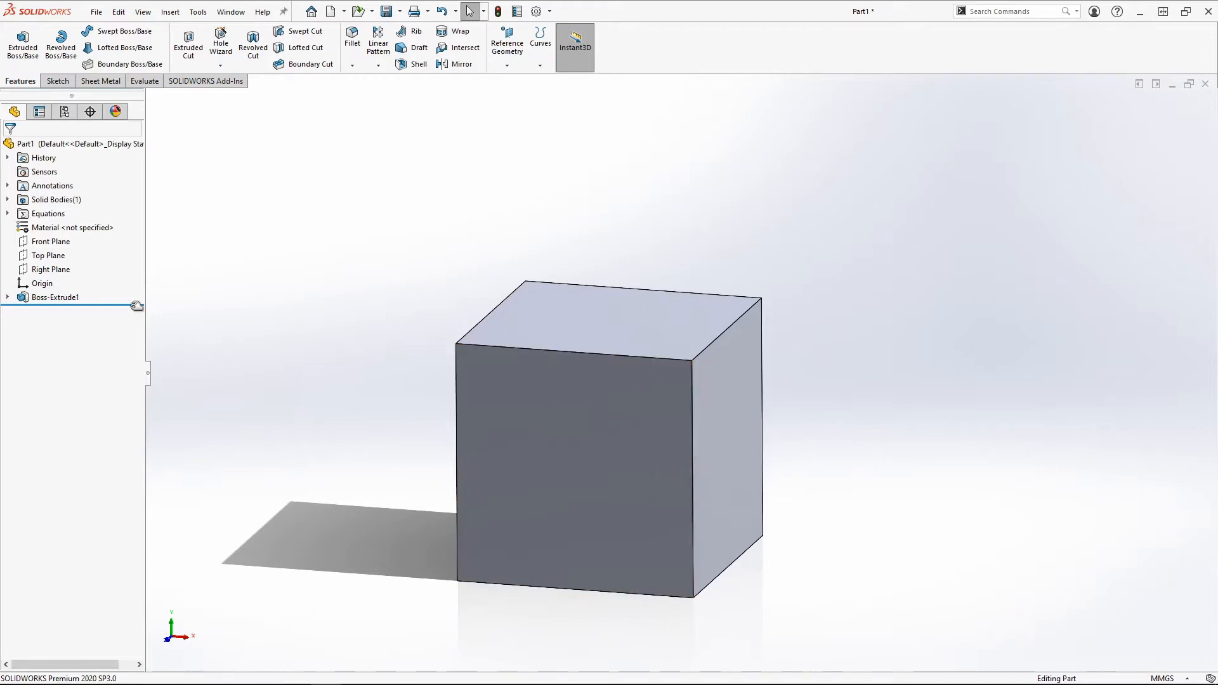
pyautogui.click(8, 214)
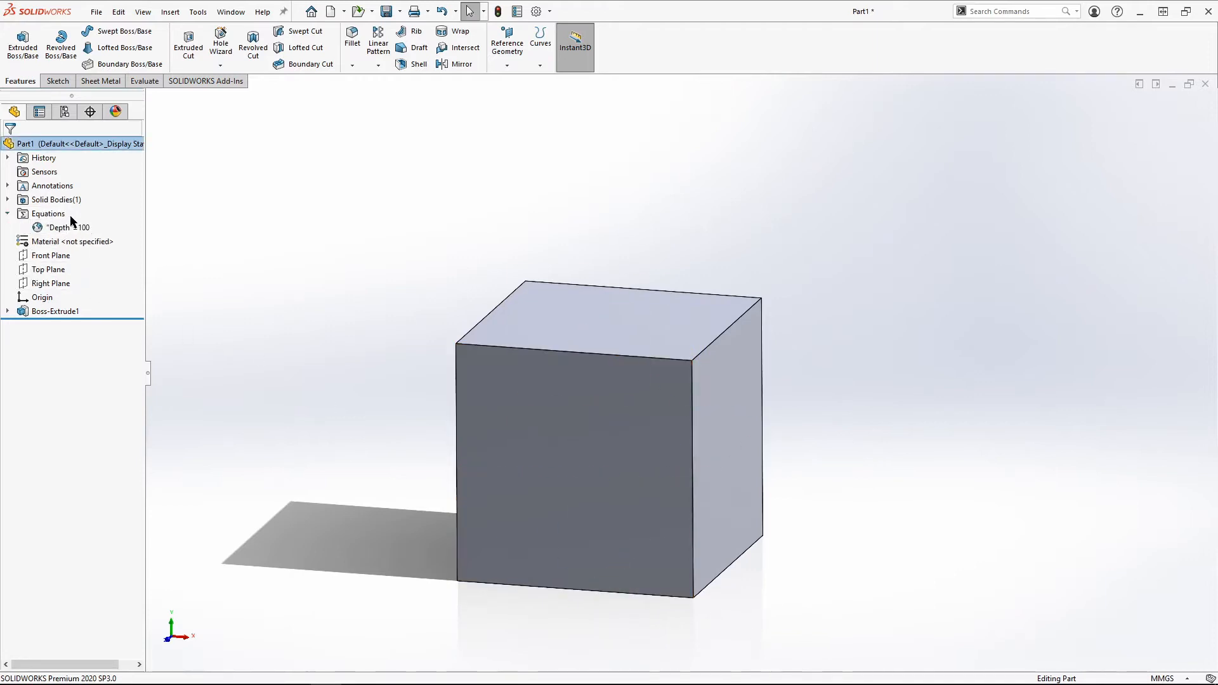
pyautogui.click(18, 215)
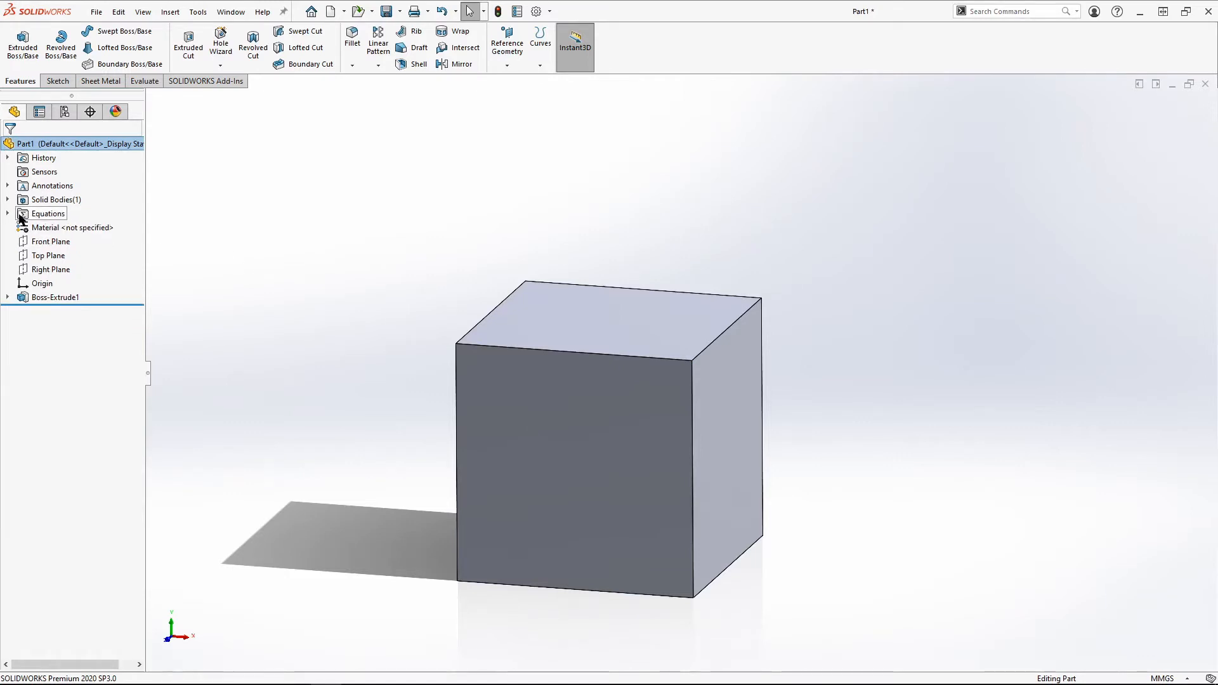
# Open the equations manager and position it over the model
pyautogui.click(175, 14)
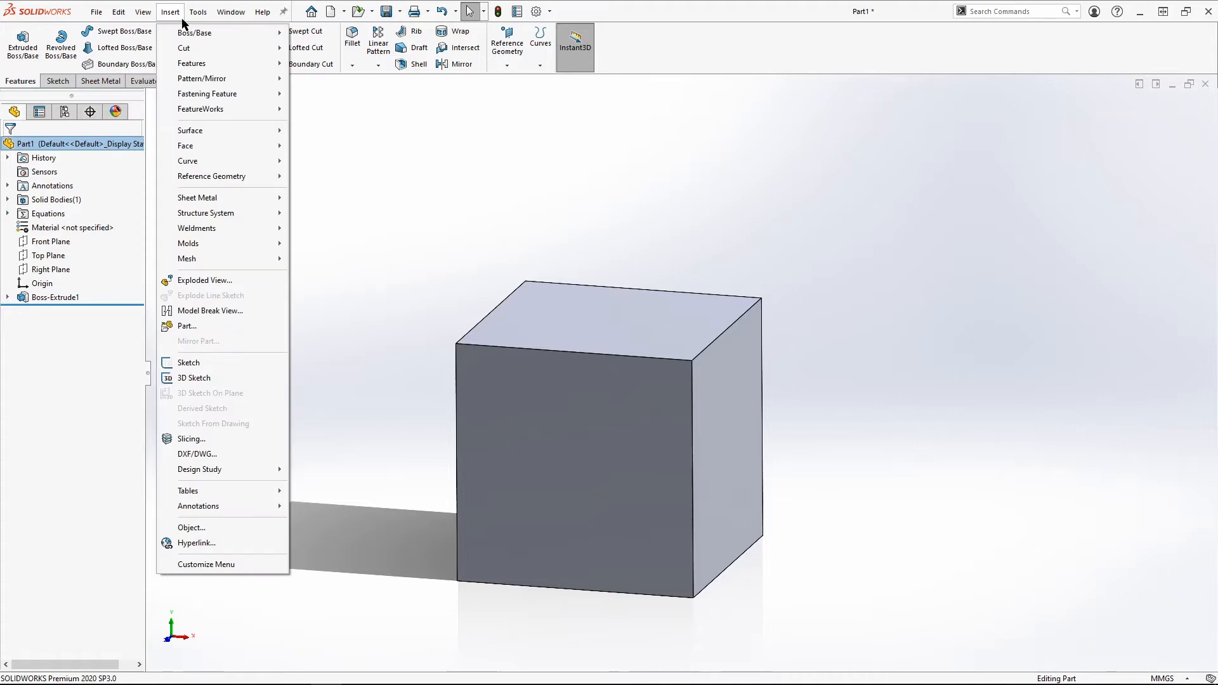
pyautogui.moveTo(197, 12)
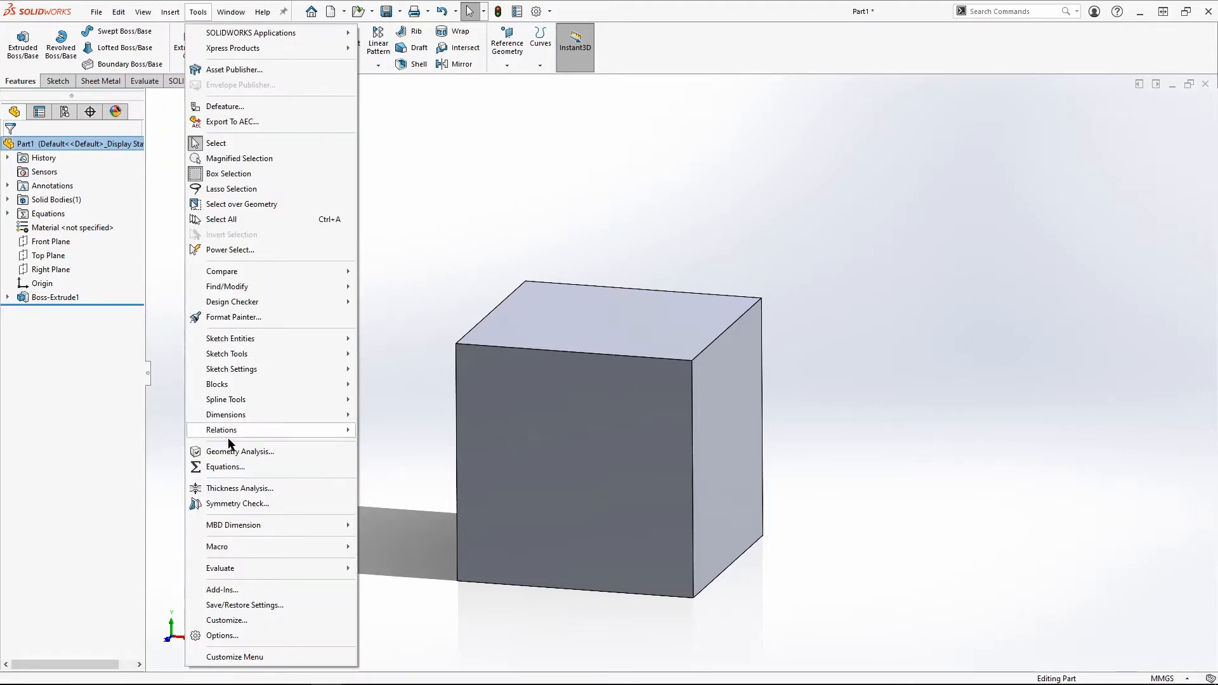
pyautogui.click(224, 468)
pyautogui.moveTo(235, 18); pyautogui.dragTo(567, 189)
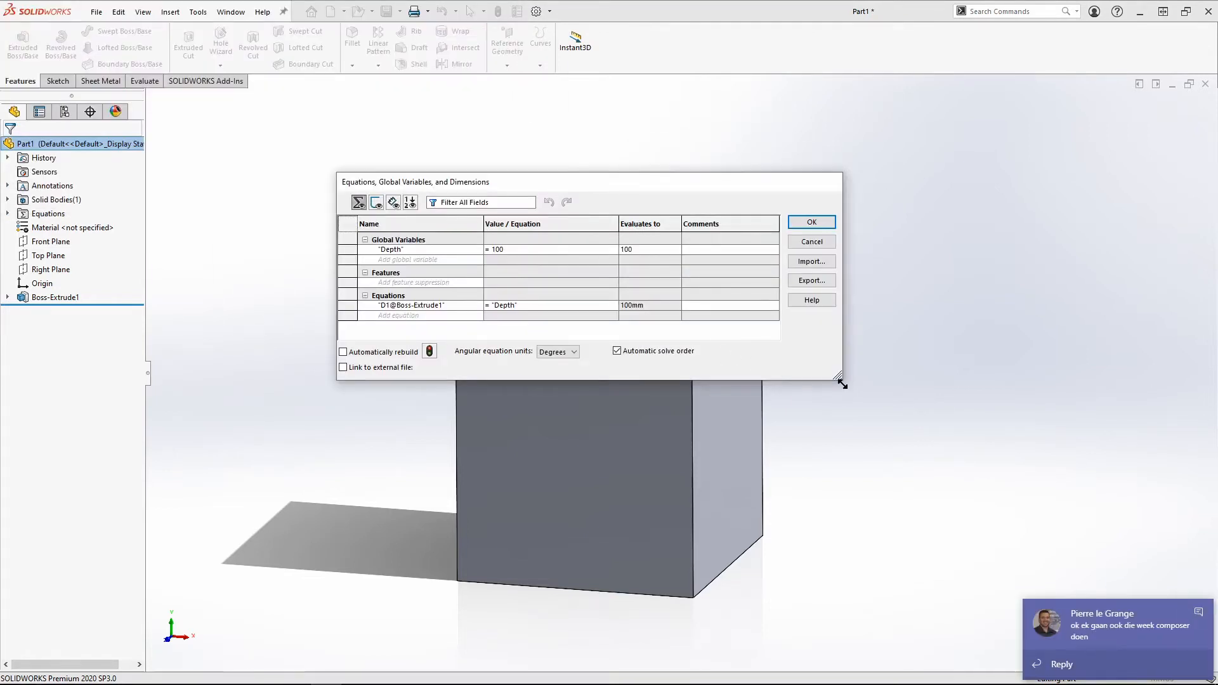
# Dismiss the chat notification and change the availability status in Microsoft Teams
pyautogui.click(1142, 651)
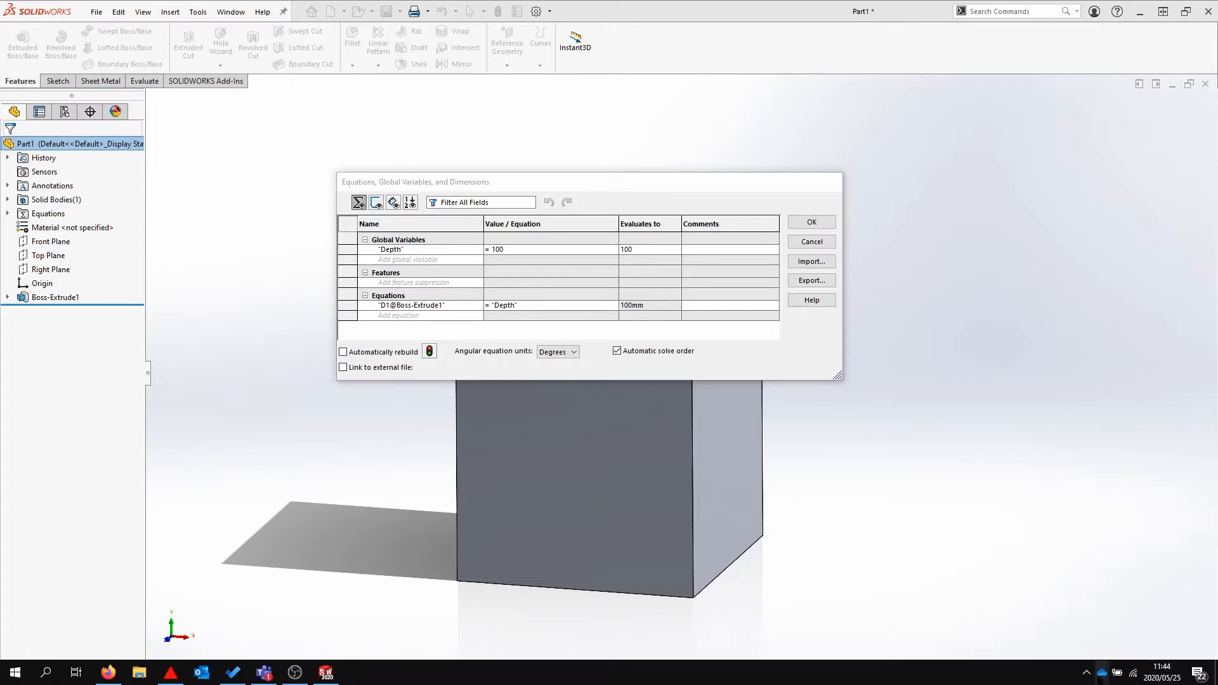
pyautogui.click(1087, 672)
pyautogui.rightClick(1124, 597)
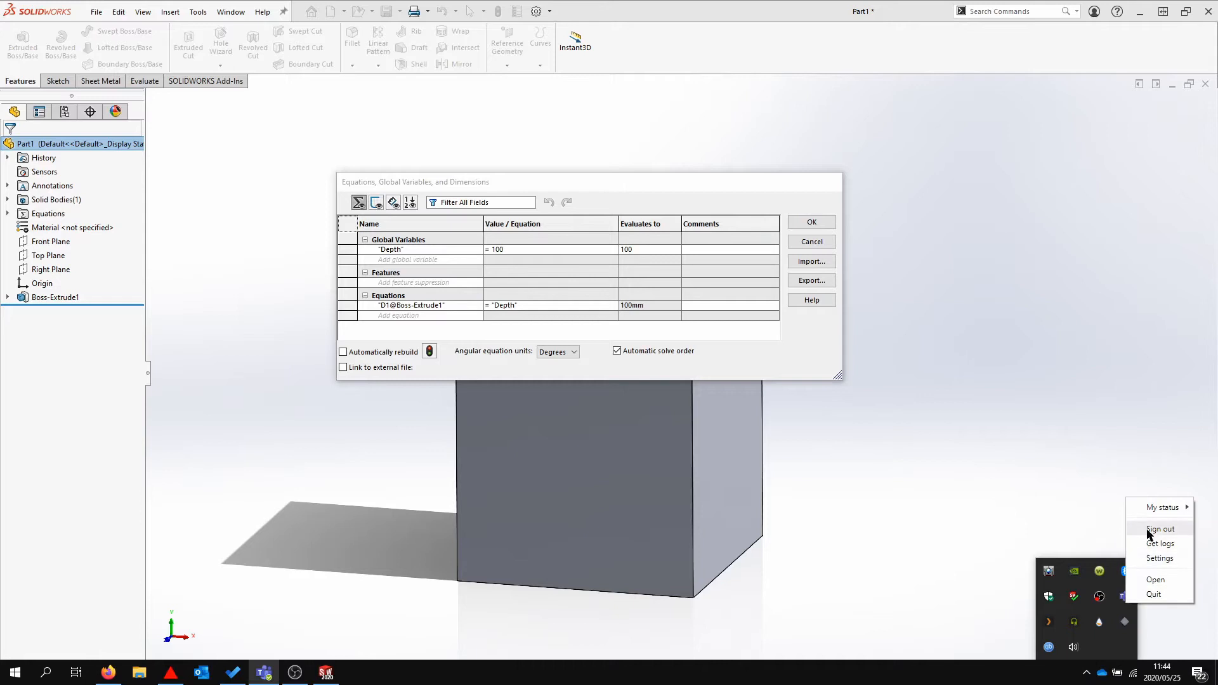
pyautogui.moveTo(1161, 508)
pyautogui.click(1089, 536)
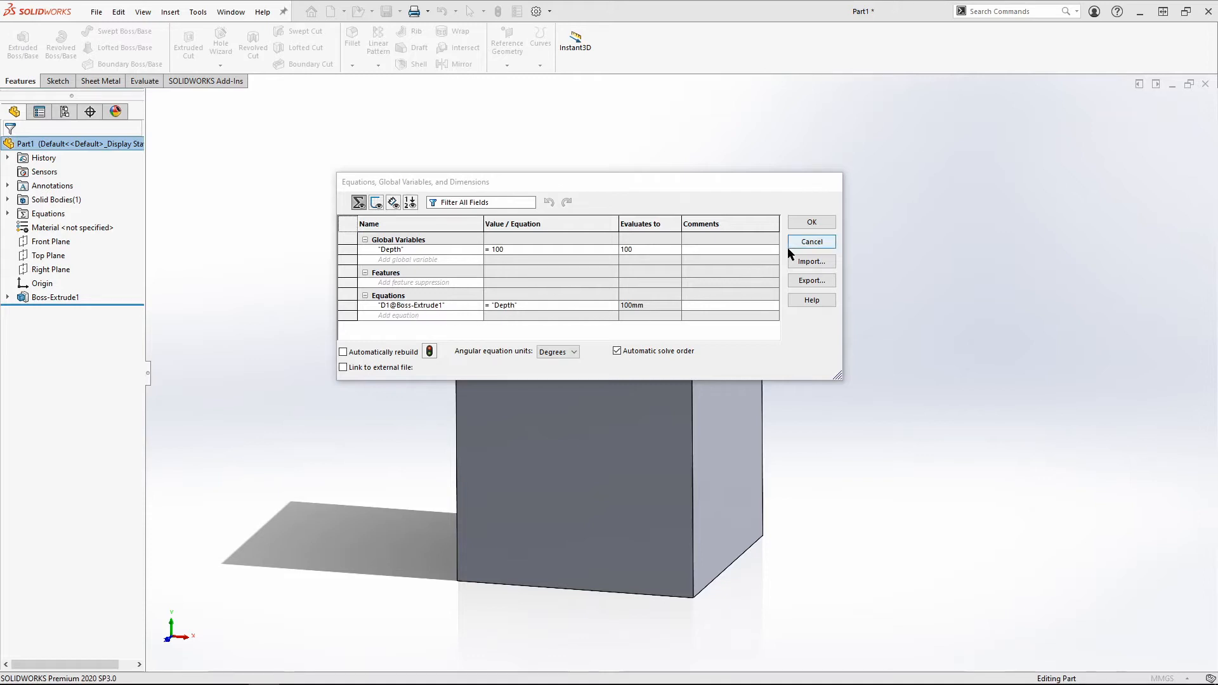
# Examine the equation linking the extrusion's D1 dimension to the Depth variable and close the equations manager
pyautogui.click(450, 304)
pyautogui.click(548, 307)
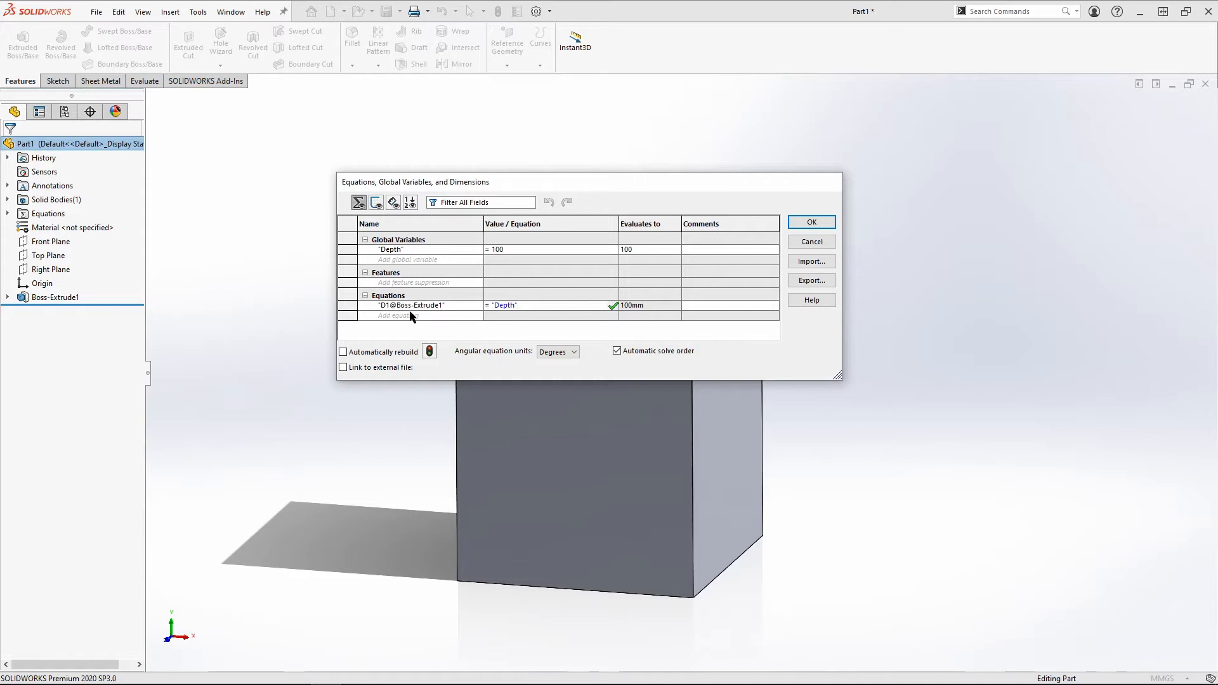
pyautogui.click(811, 222)
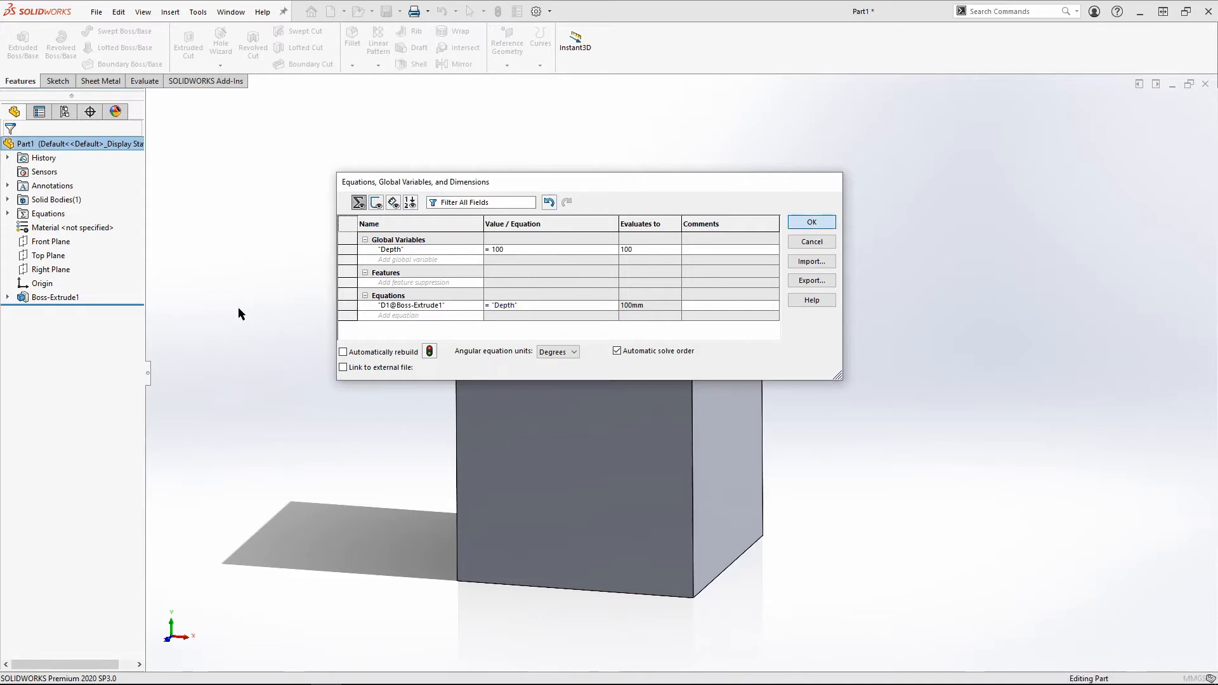
# Open the extrusion's sketch, check the Height and Length dimension definitions, and exit the sketch
pyautogui.rightClick(58, 298)
pyautogui.click(93, 254)
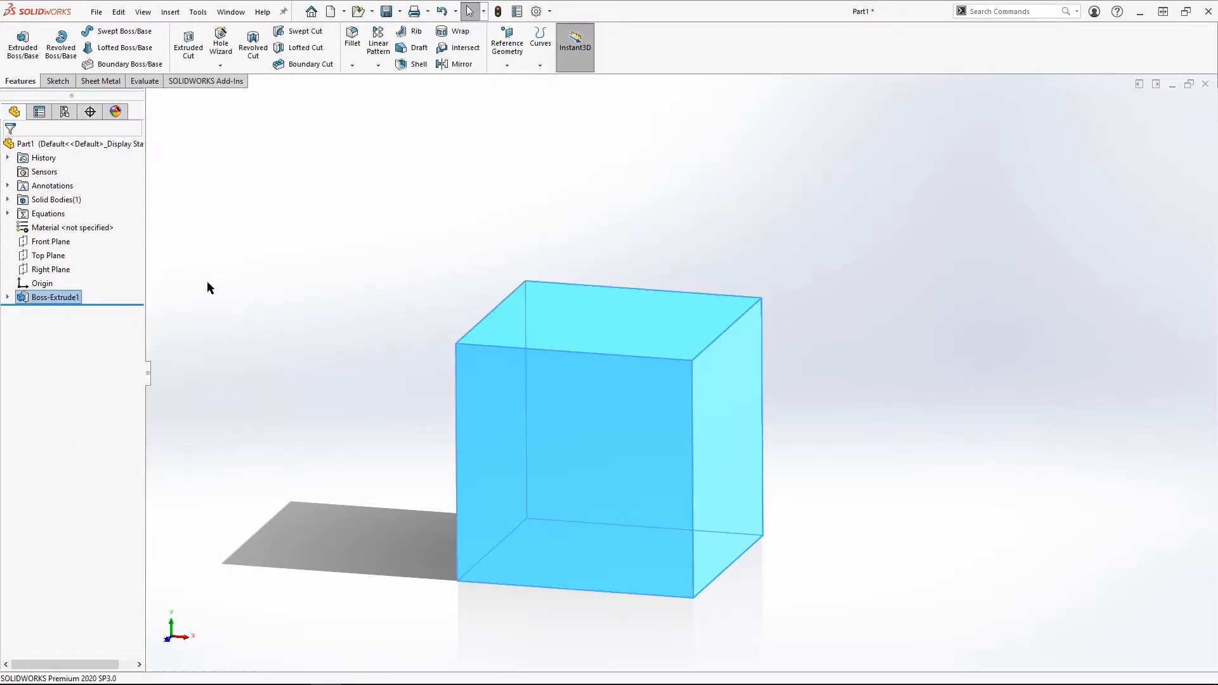
pyautogui.doubleClick(470, 405)
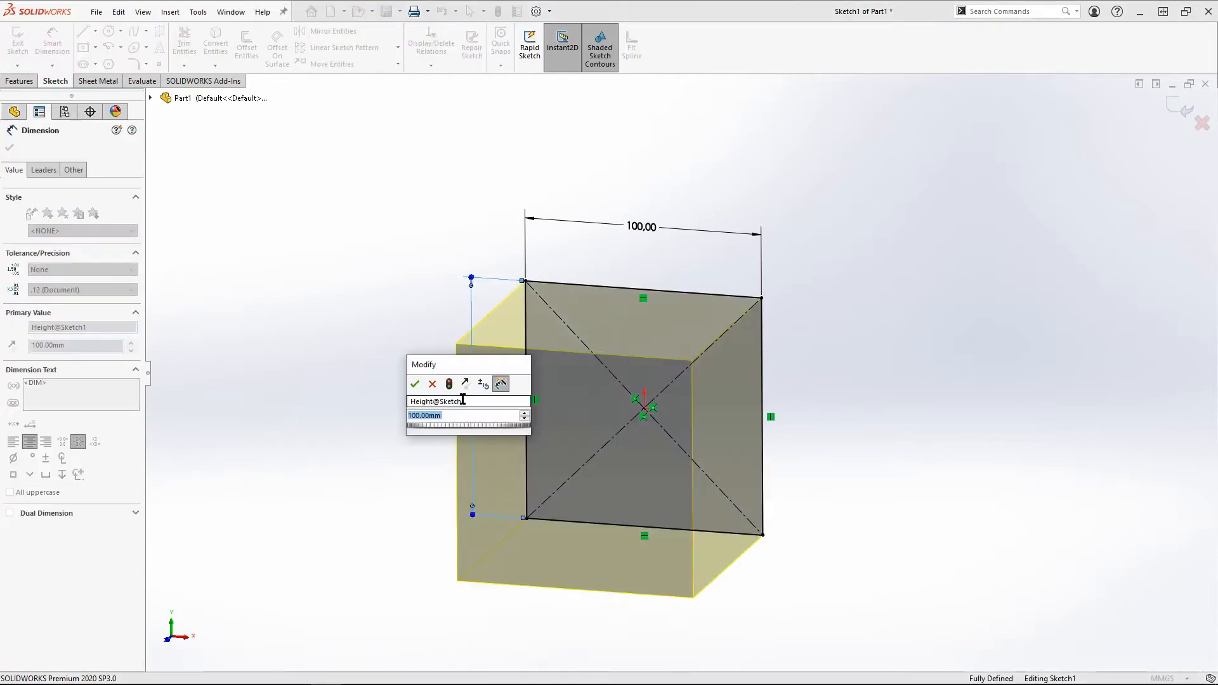
pyautogui.click(414, 384)
pyautogui.click(315, 334)
pyautogui.doubleClick(640, 225)
pyautogui.doubleClick(639, 224)
pyautogui.click(584, 208)
pyautogui.click(10, 147)
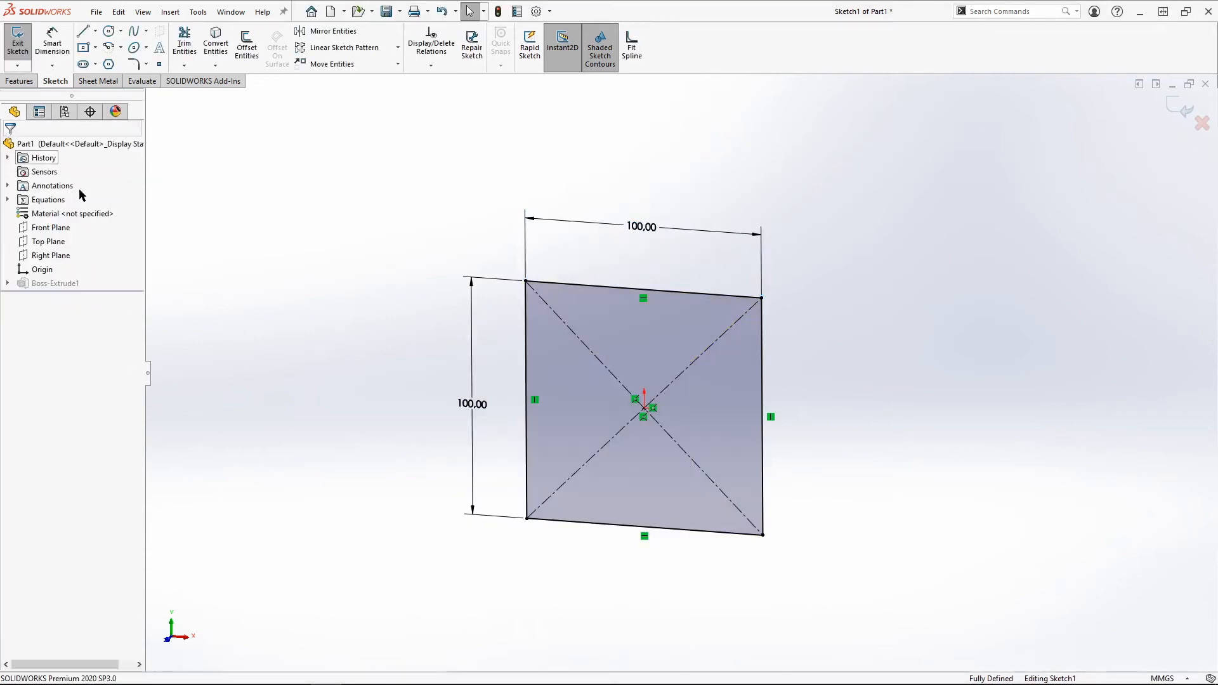
pyautogui.click(1180, 110)
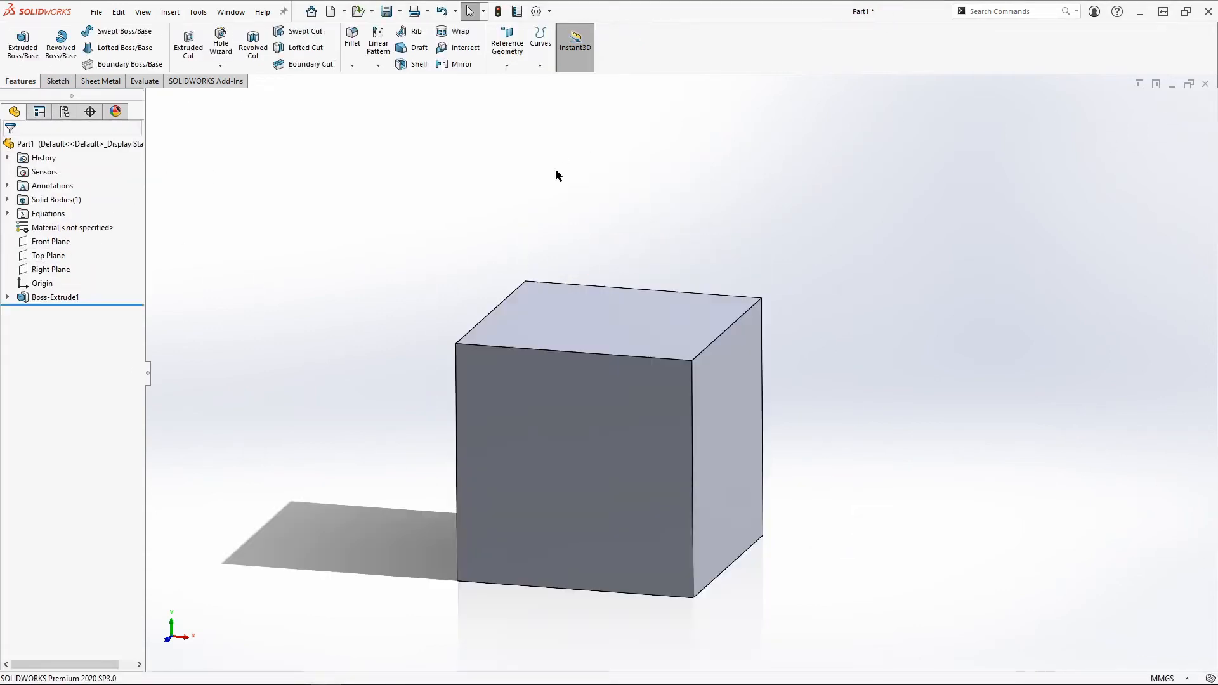
# Reopen the equations manager, review the name and value of the D1@Boss-Extrude1 equation, and close the dialog
pyautogui.rightClick(38, 213)
pyautogui.click(94, 220)
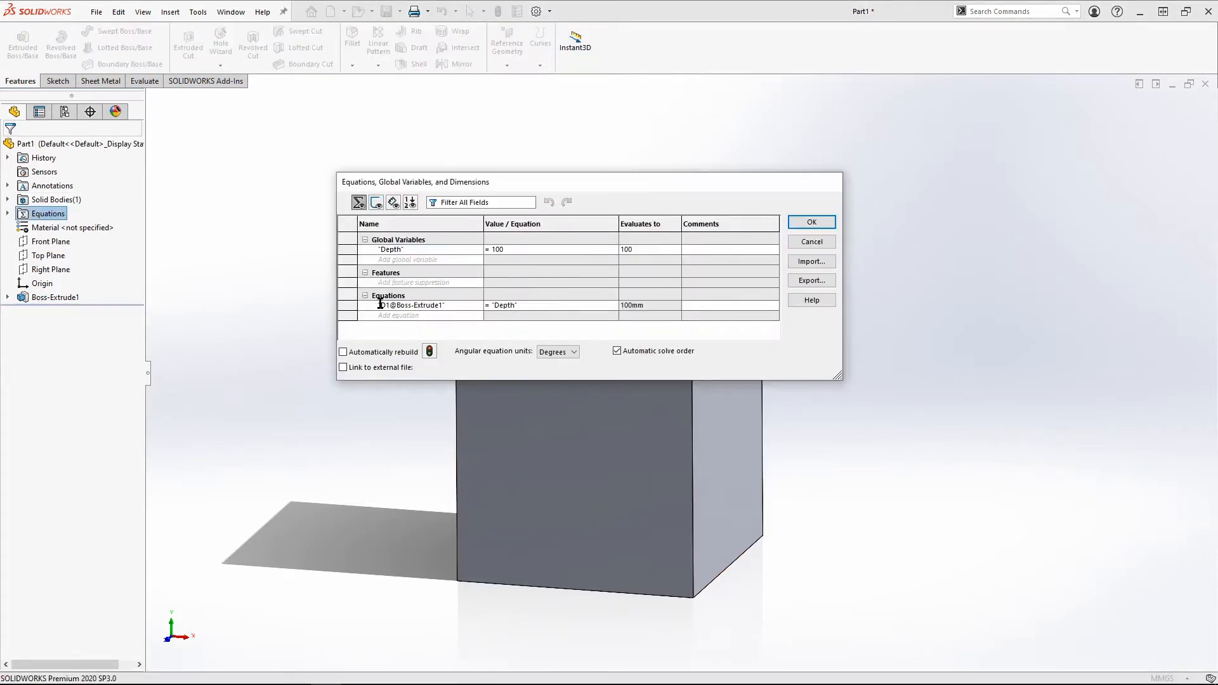
pyautogui.moveTo(397, 305); pyautogui.dragTo(440, 306)
pyautogui.click(443, 307)
pyautogui.doubleClick(501, 305)
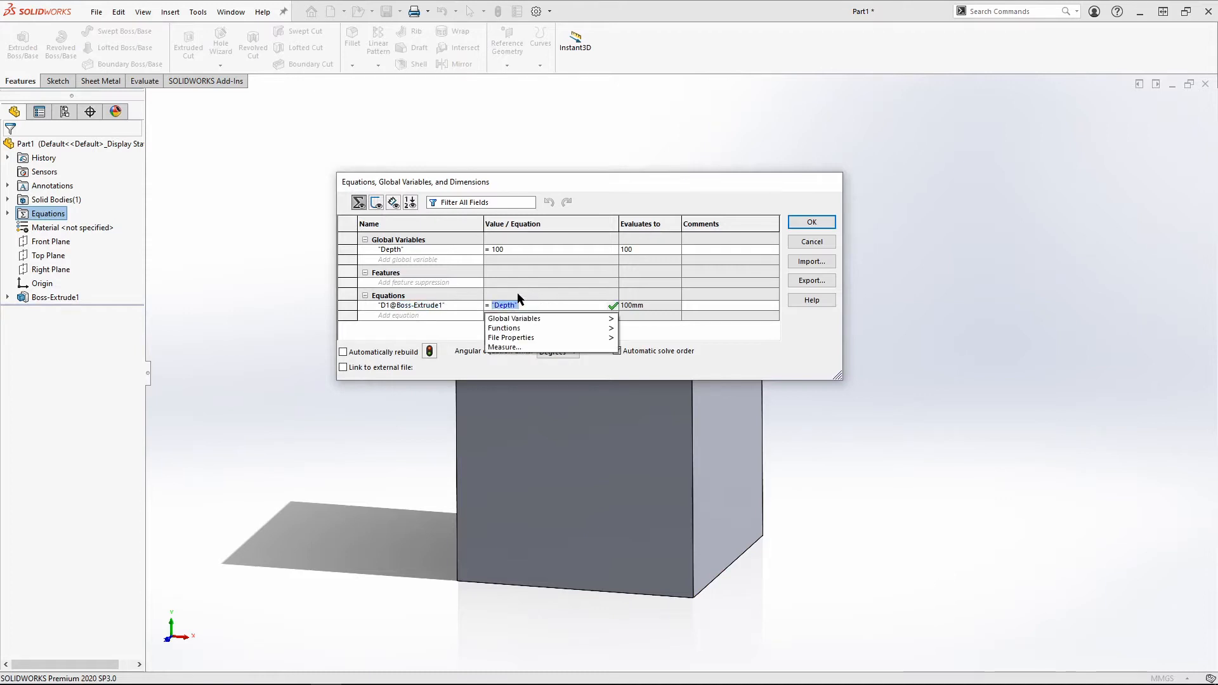
pyautogui.click(525, 305)
pyautogui.click(455, 319)
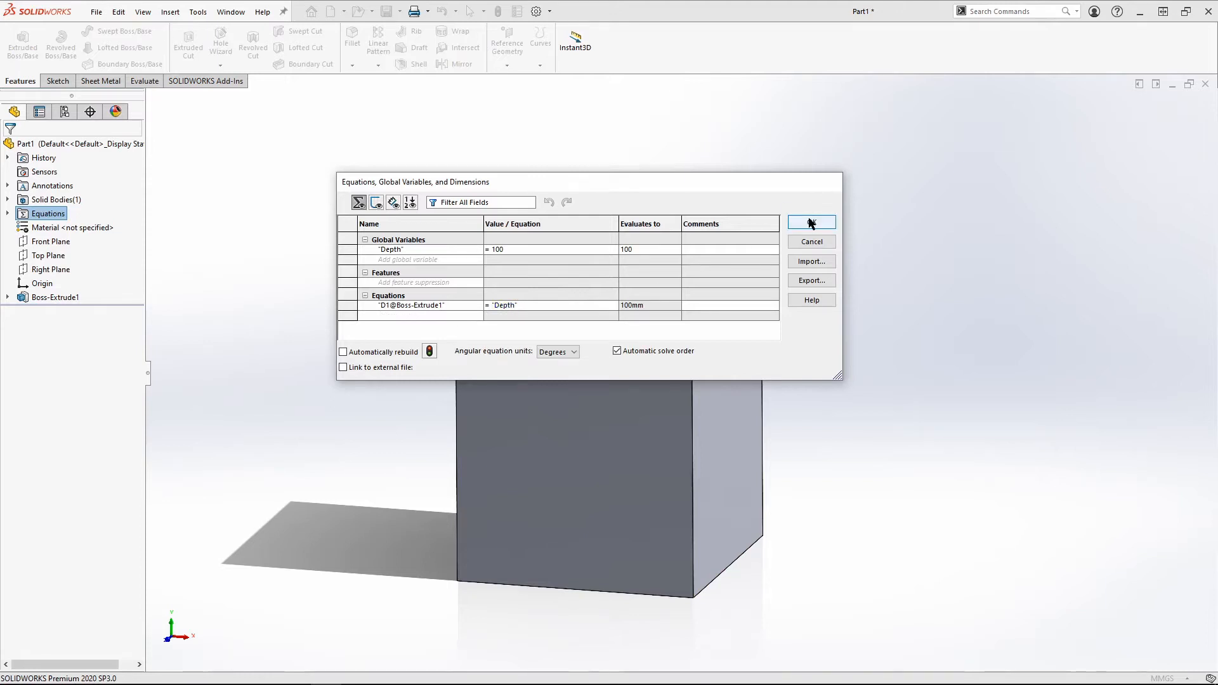
pyautogui.moveTo(649, 182); pyautogui.dragTo(955, 99)
pyautogui.click(1116, 138)
# Open Sketch1 of the boss extrusion for editing
pyautogui.click(8, 297)
pyautogui.click(53, 312)
pyautogui.rightClick(53, 311)
pyautogui.click(68, 271)
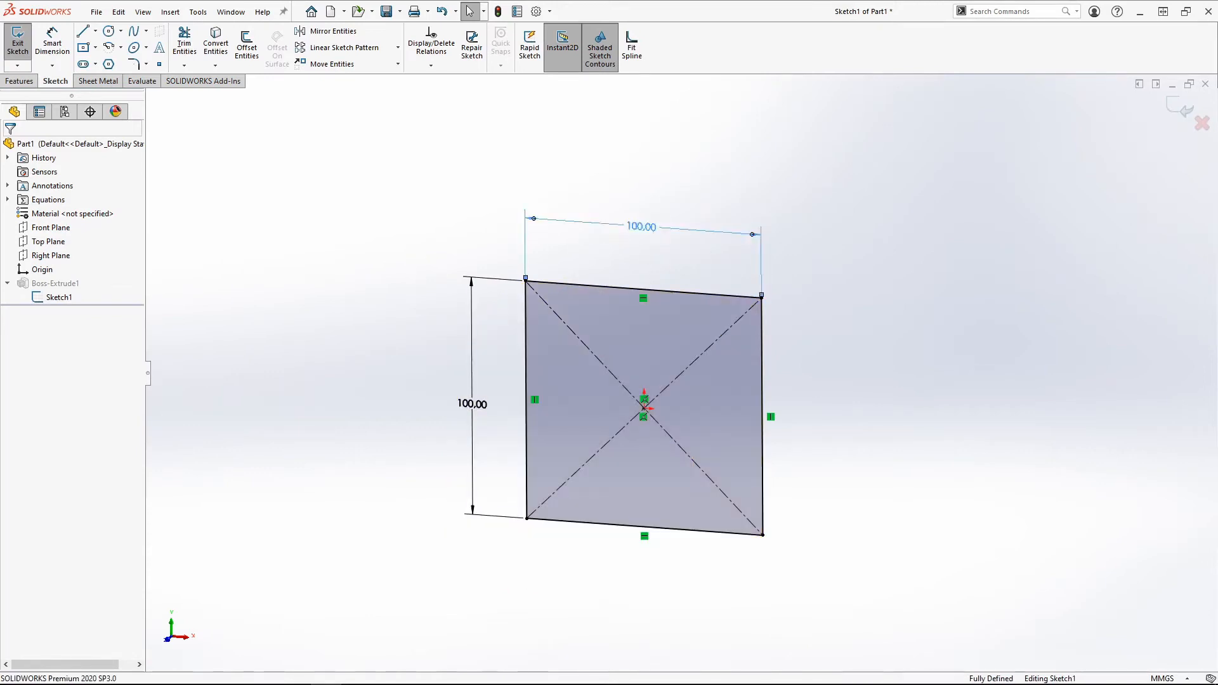
pyautogui.click(612, 231)
pyautogui.press('Escape')
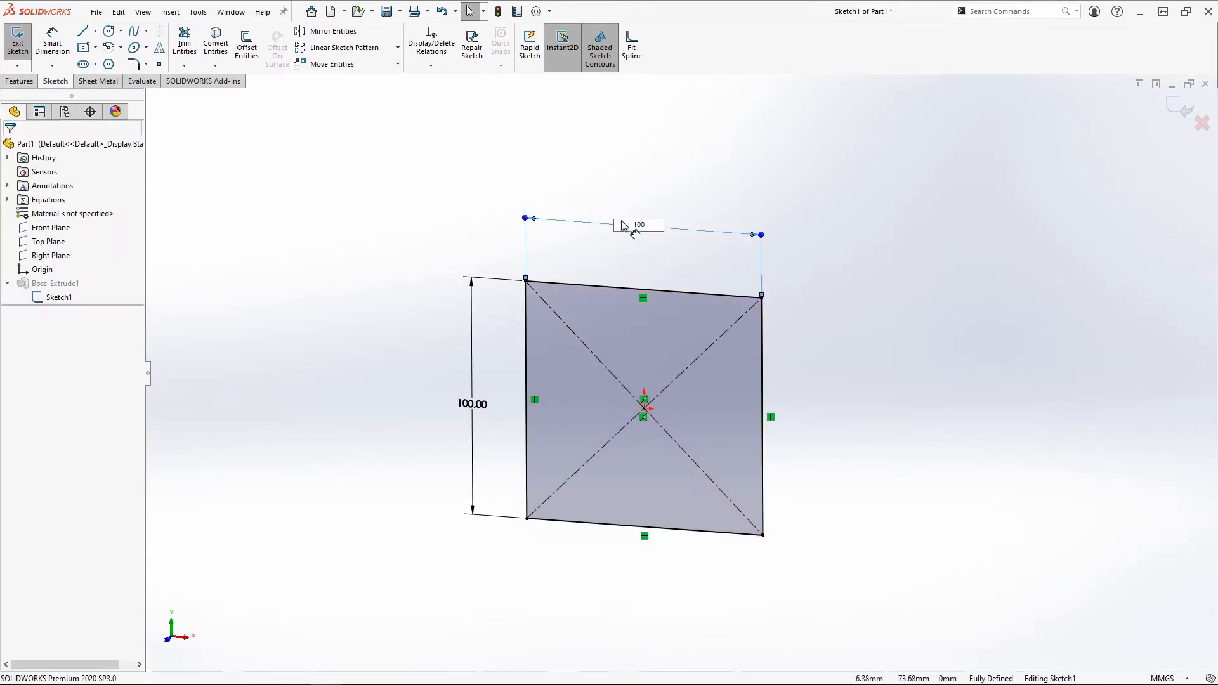
pyautogui.click(637, 234)
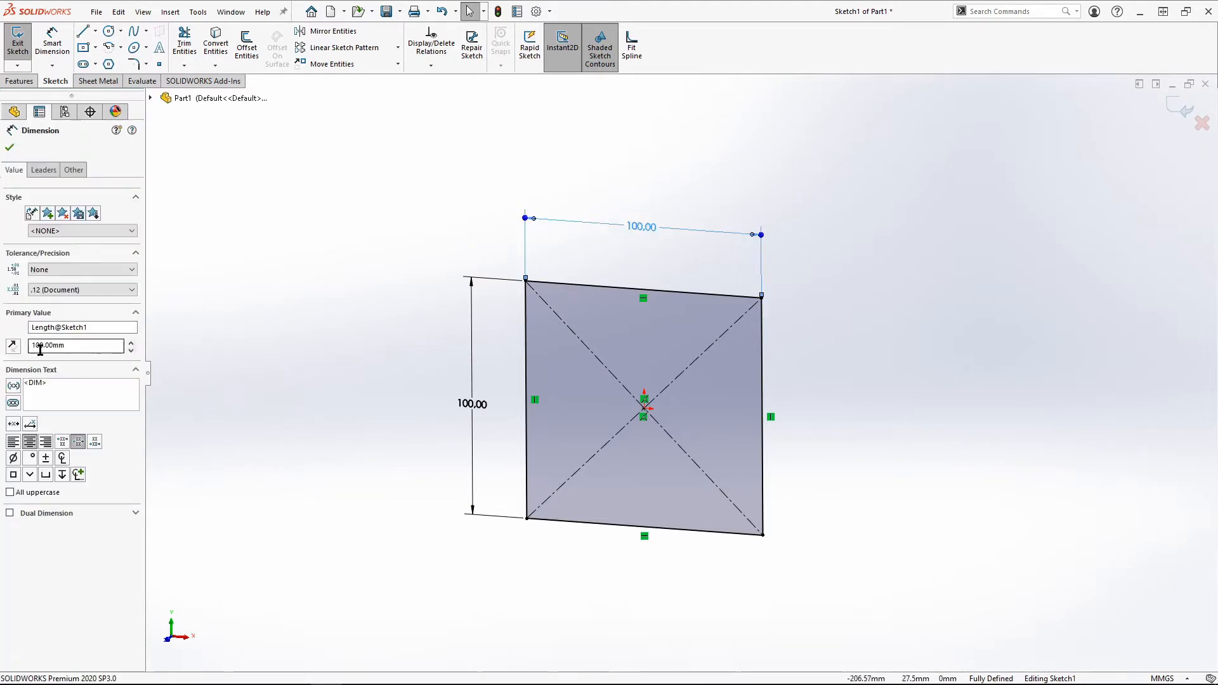
pyautogui.press('Escape')
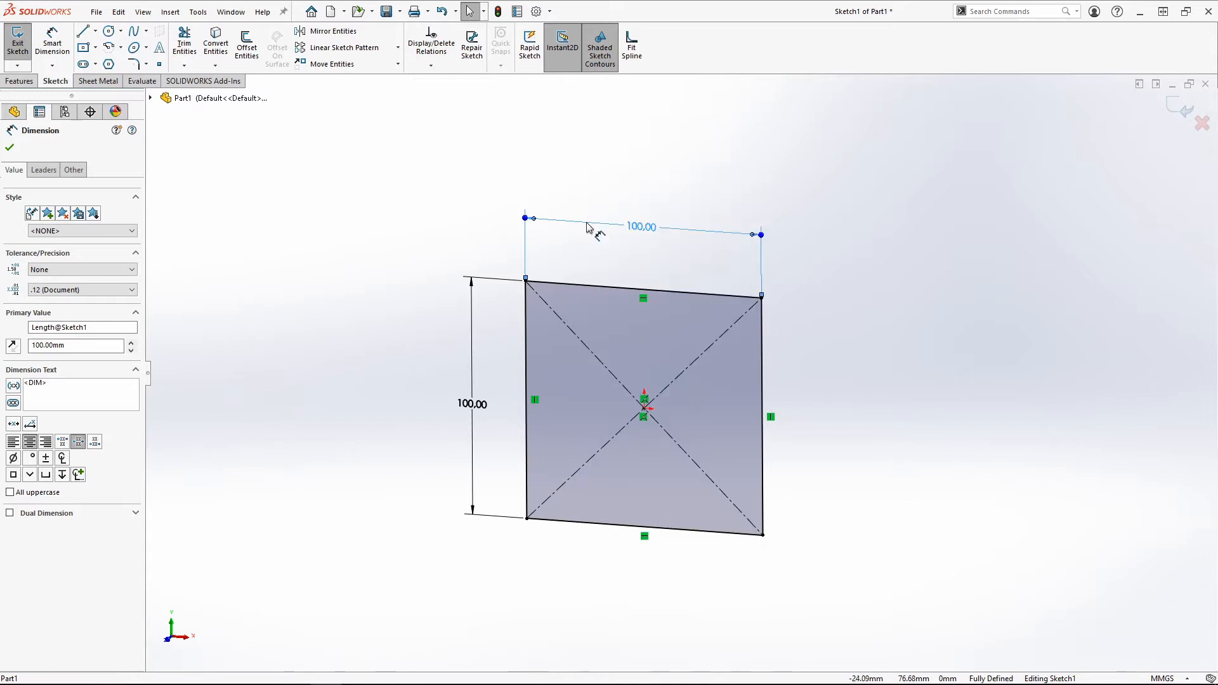
pyautogui.doubleClick(651, 230)
pyautogui.press('Return')
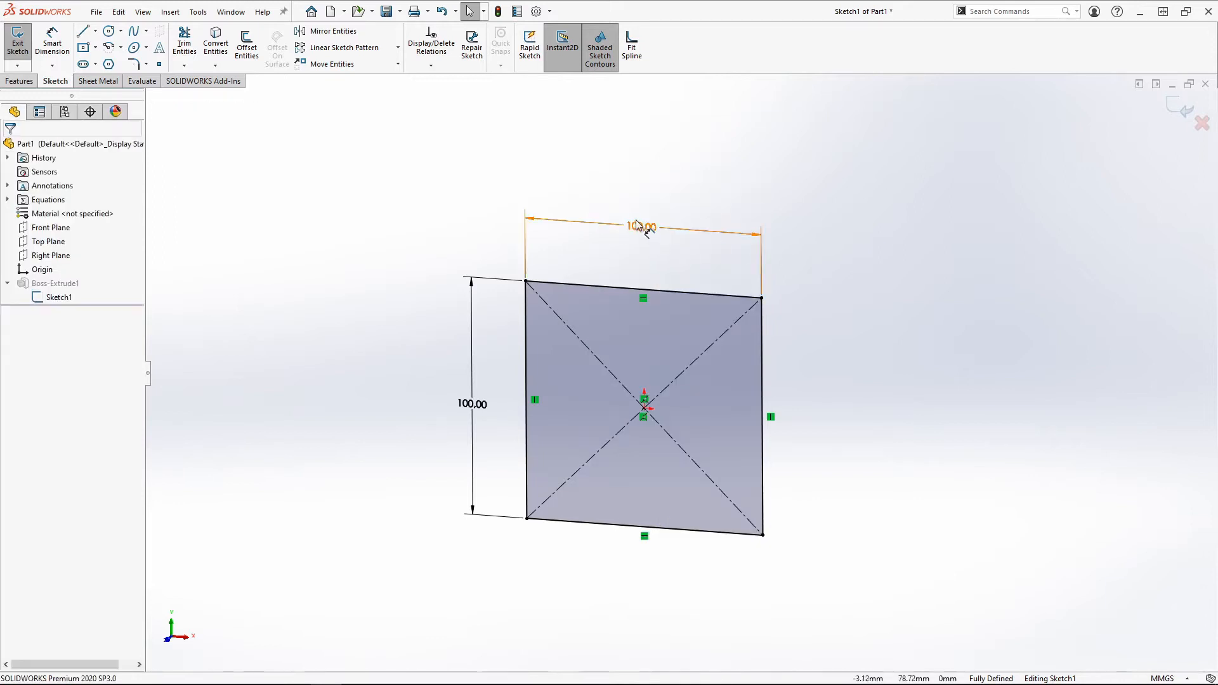
# Link the sketch's Length dimension to the global variable Depth with an equation
pyautogui.doubleClick(654, 230)
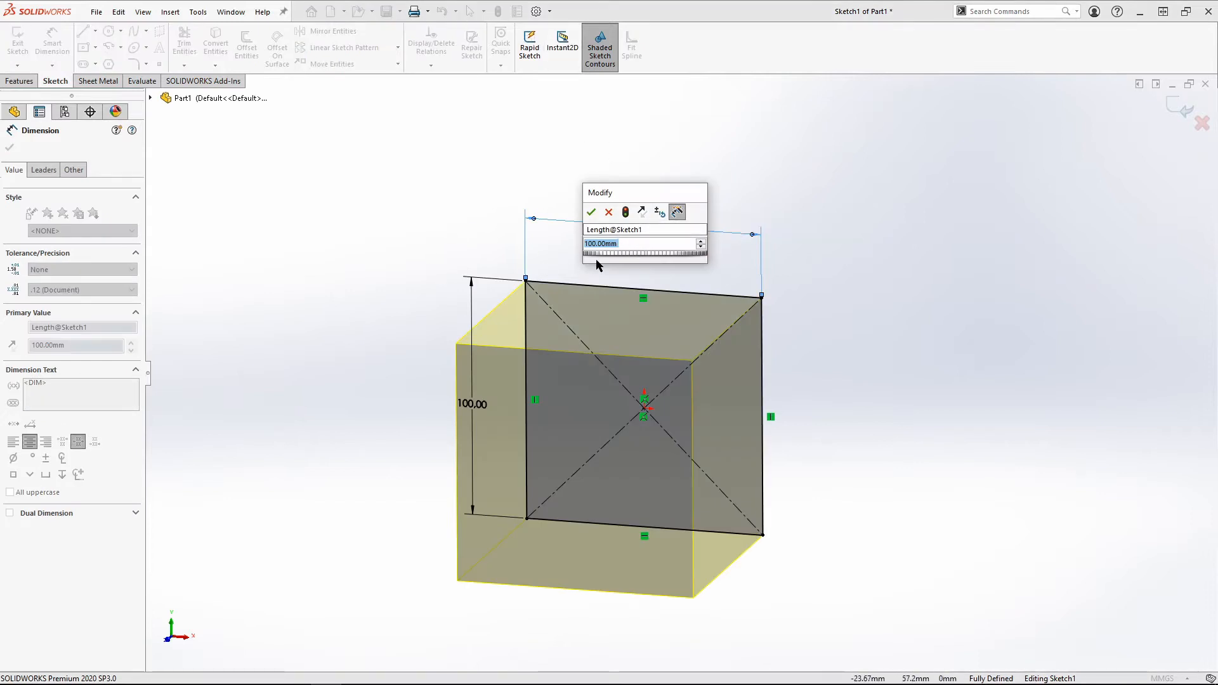
pyautogui.write('=')
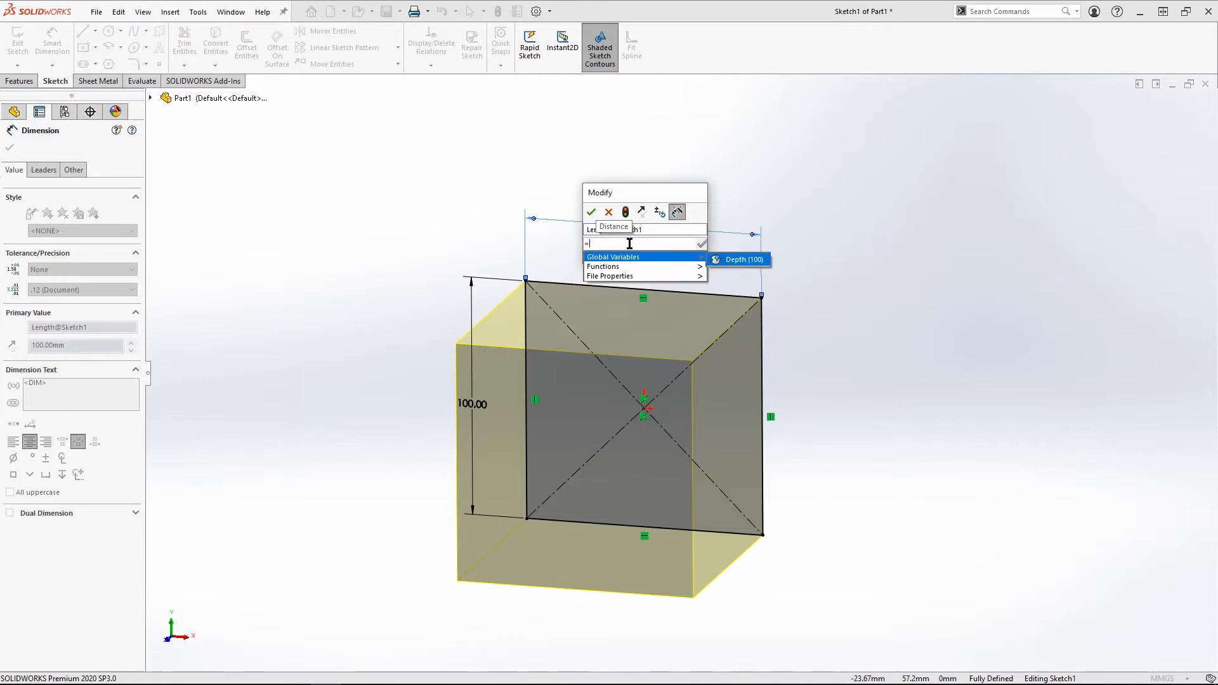
pyautogui.click(739, 260)
pyautogui.click(702, 243)
pyautogui.click(590, 212)
pyautogui.click(470, 223)
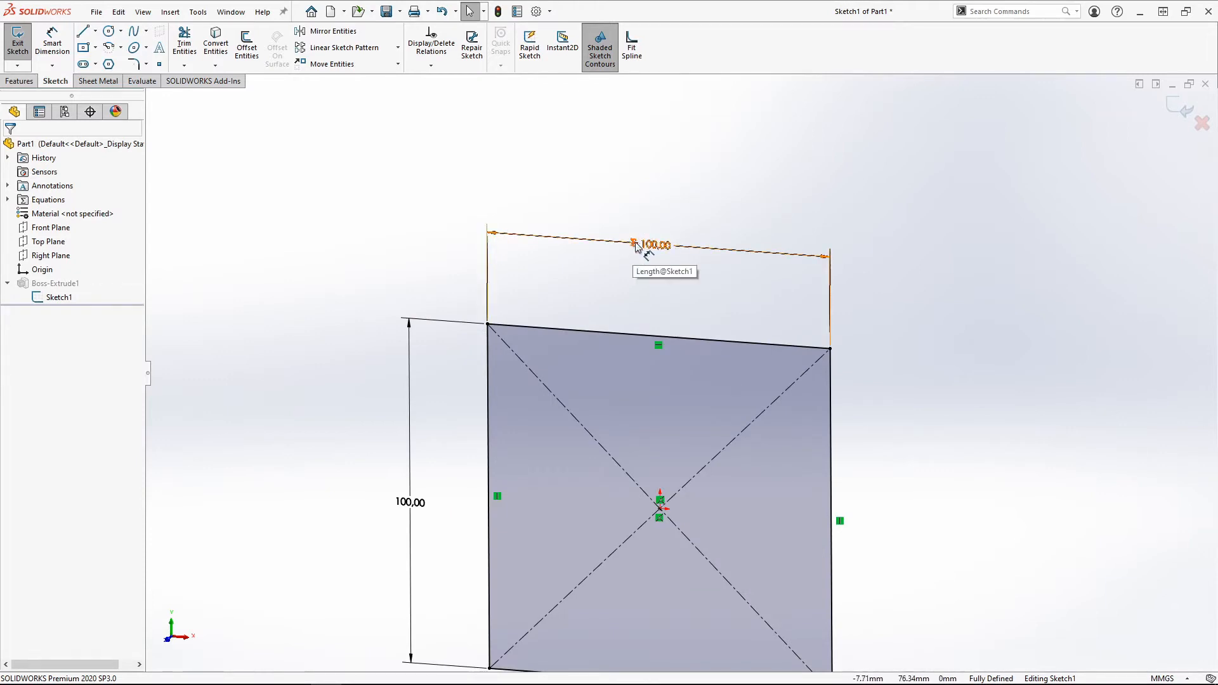
pyautogui.click(664, 249)
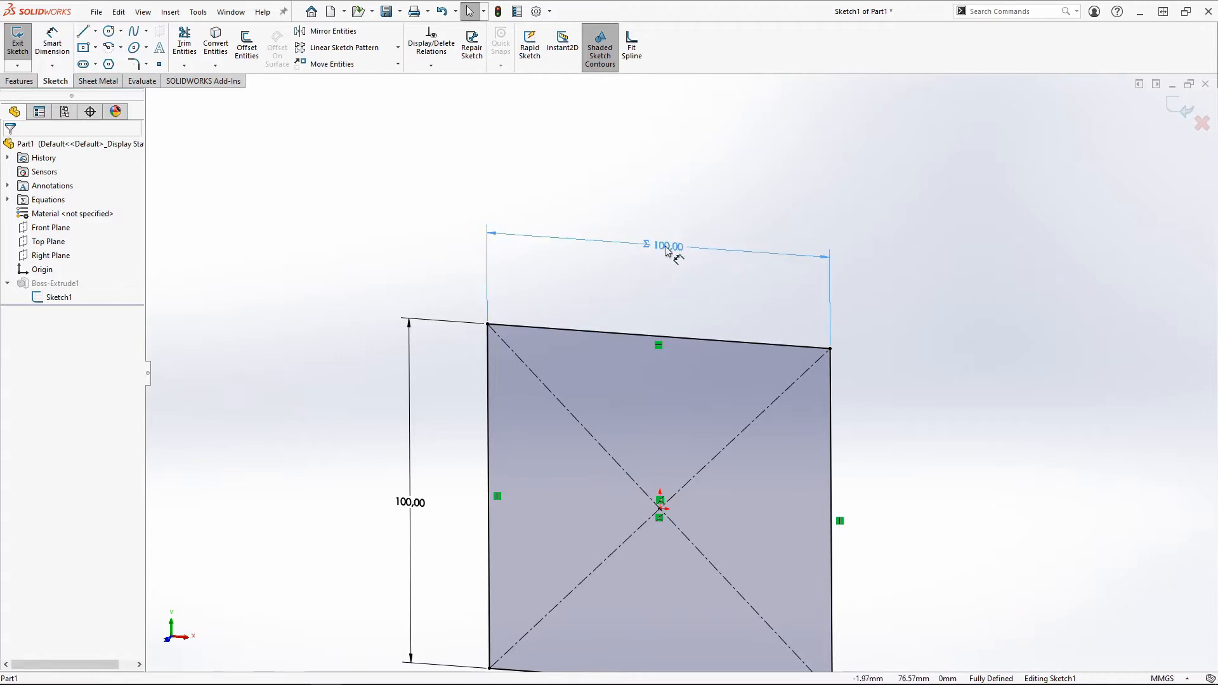
# Try to link the sketch's Height dimension to the global variable Depth
pyautogui.doubleClick(413, 503)
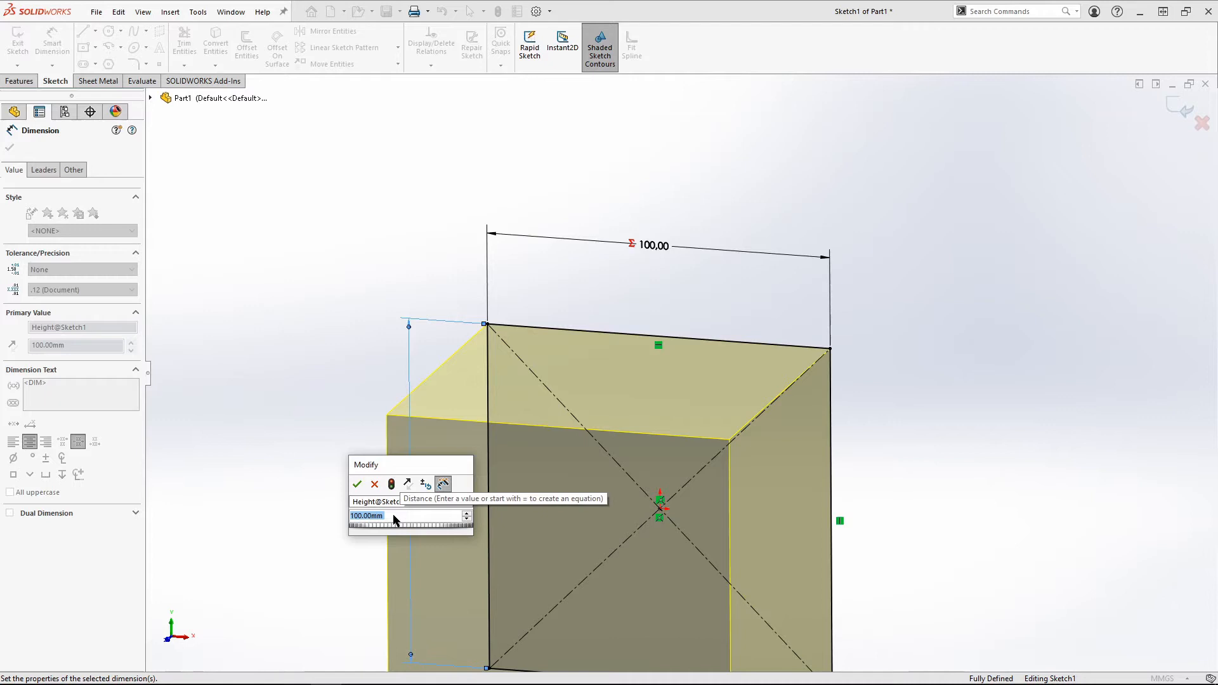
pyautogui.write('=')
pyautogui.moveTo(413, 536)
pyautogui.click(508, 538)
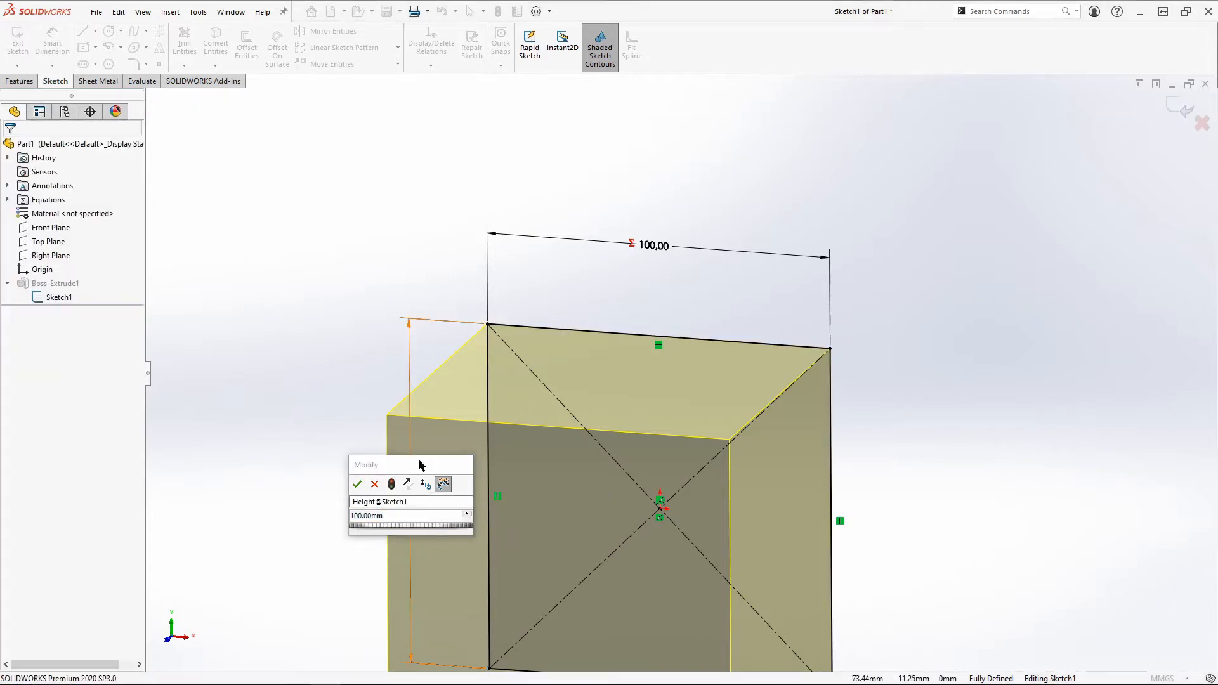
pyautogui.click(357, 484)
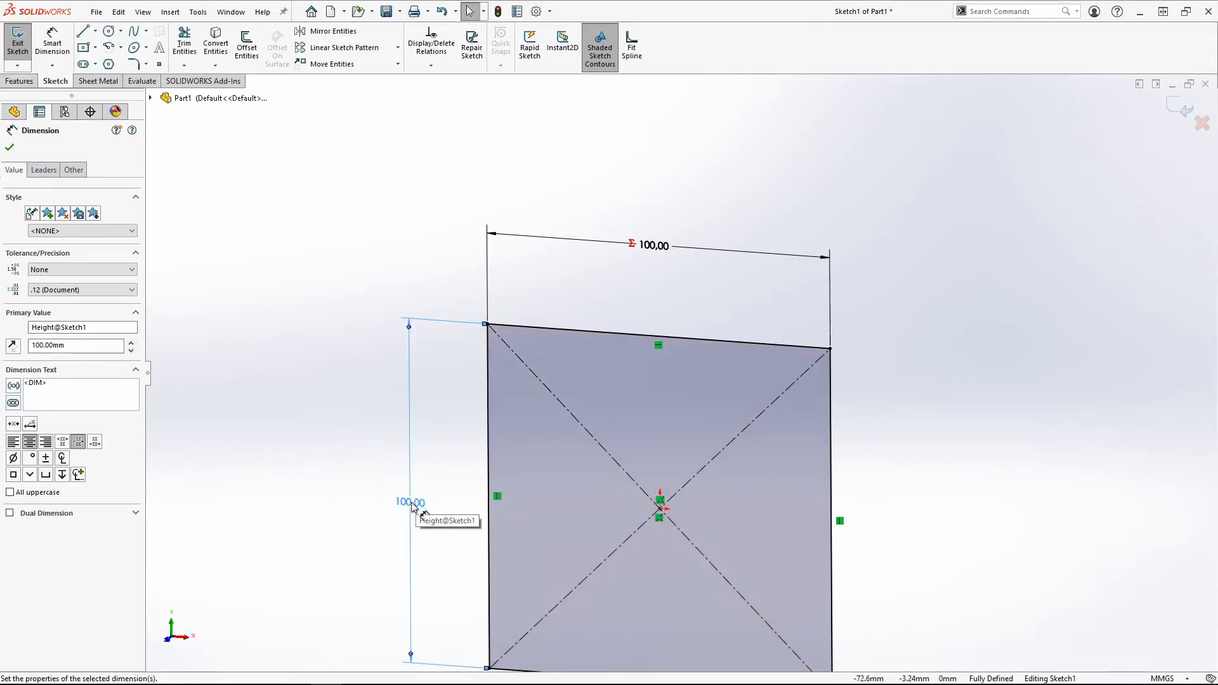
# Set the Height dimension equal to the global variable Depth and exit the sketch
pyautogui.doubleClick(409, 502)
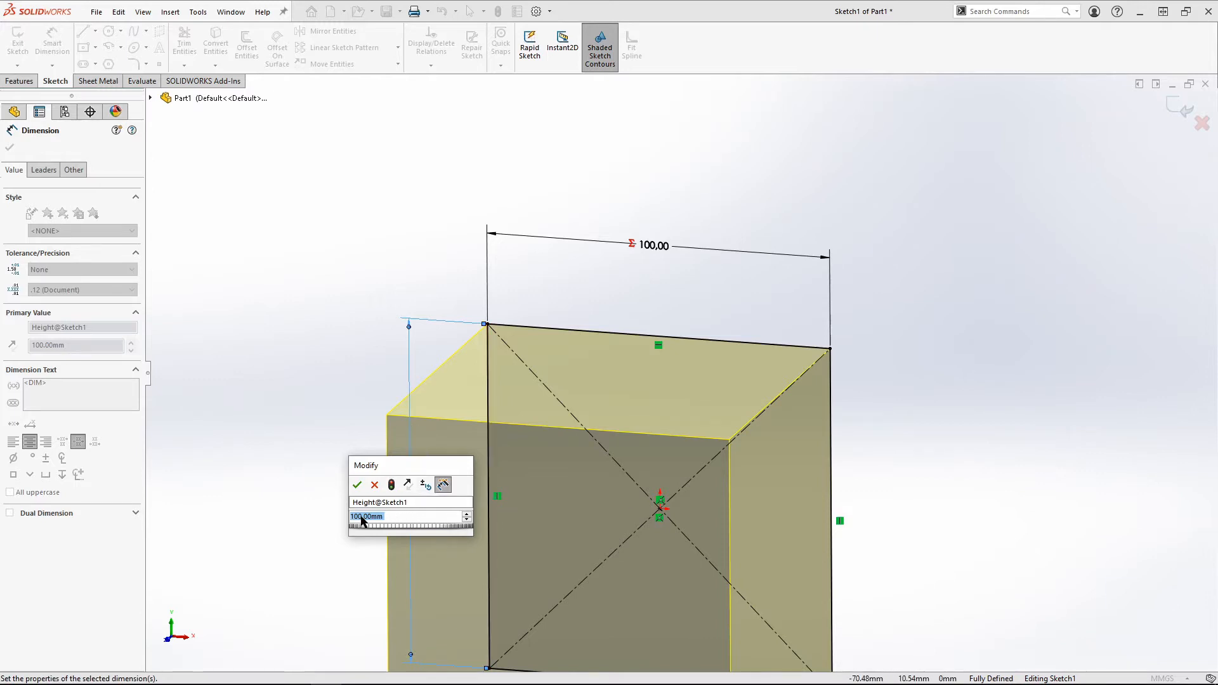
pyautogui.write('=')
pyautogui.moveTo(383, 532)
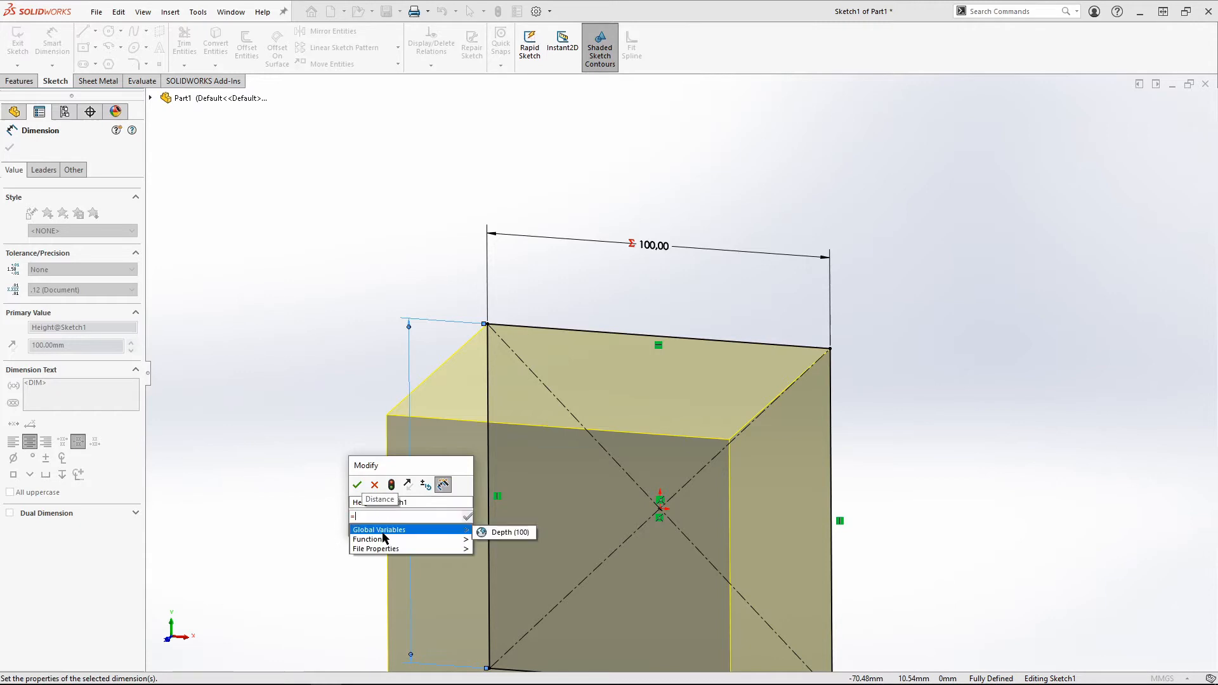
pyautogui.click(484, 531)
pyautogui.click(357, 485)
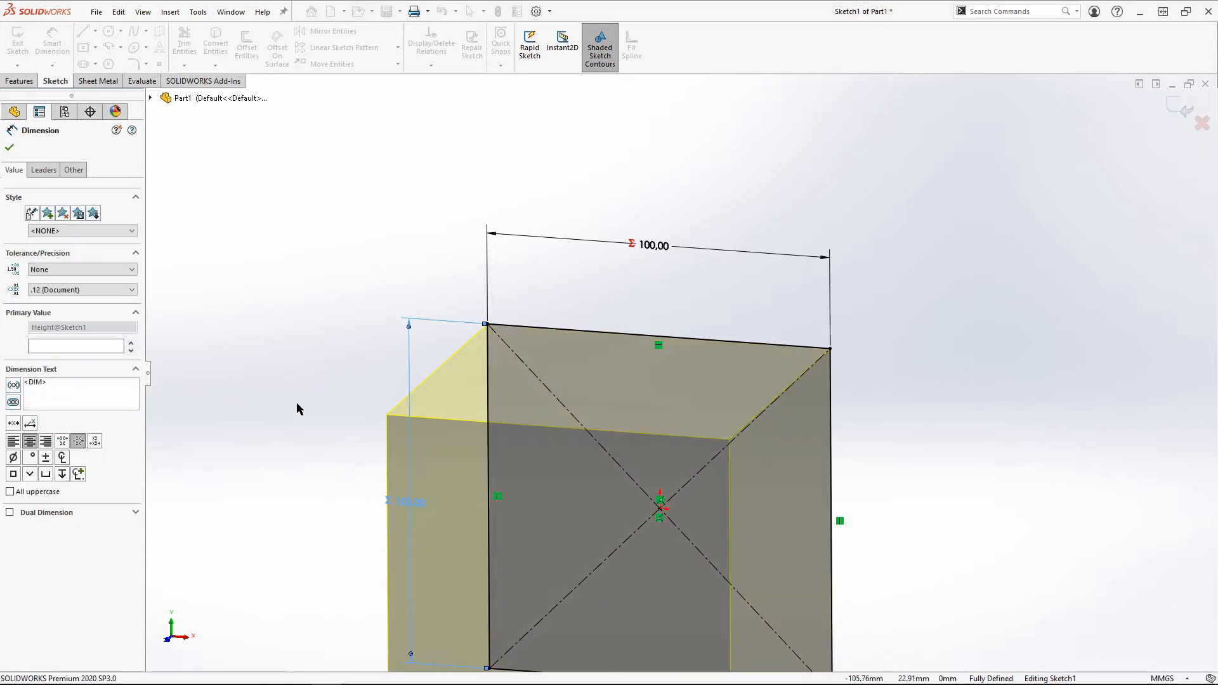
pyautogui.click(1174, 108)
# Start Convert To Sheet Metal with the cube's top face as the fixed face
pyautogui.moveTo(495, 381)
pyautogui.mouseDown(button='middle')
pyautogui.moveTo(525, 430)
pyautogui.moveTo(503, 430)
pyautogui.moveTo(482, 406)
pyautogui.mouseUp(button='middle')
pyautogui.scroll(-2, 621, 372)
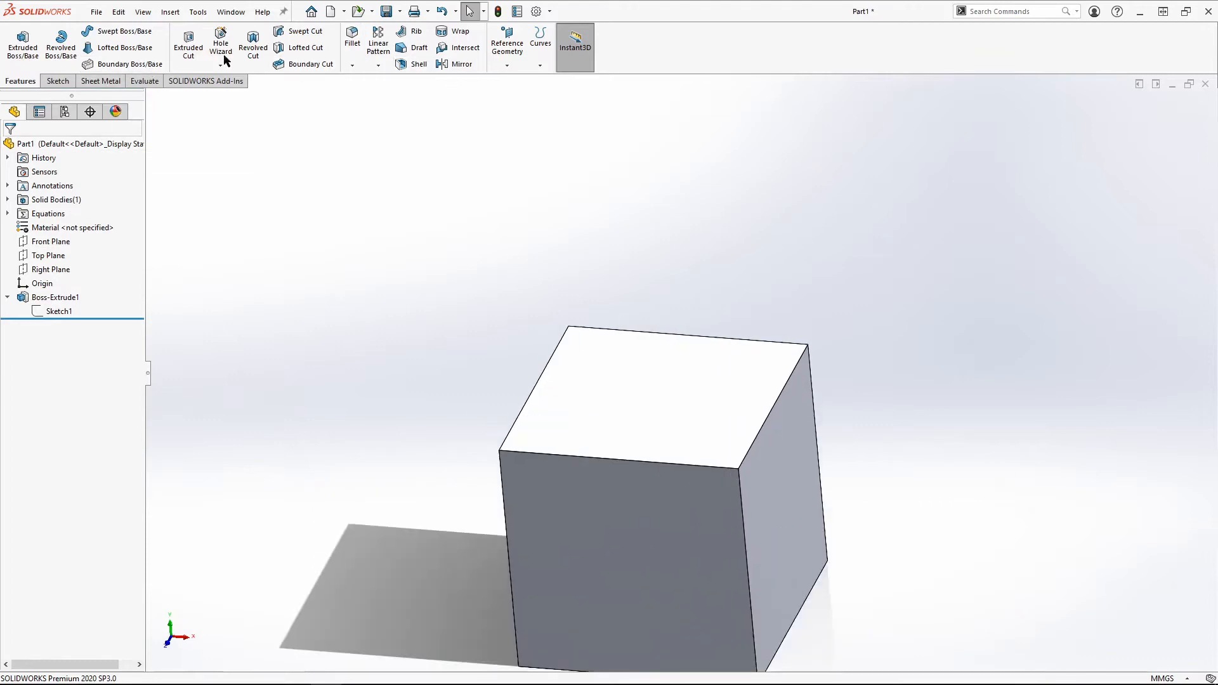
pyautogui.click(92, 81)
pyautogui.click(62, 40)
pyautogui.click(654, 396)
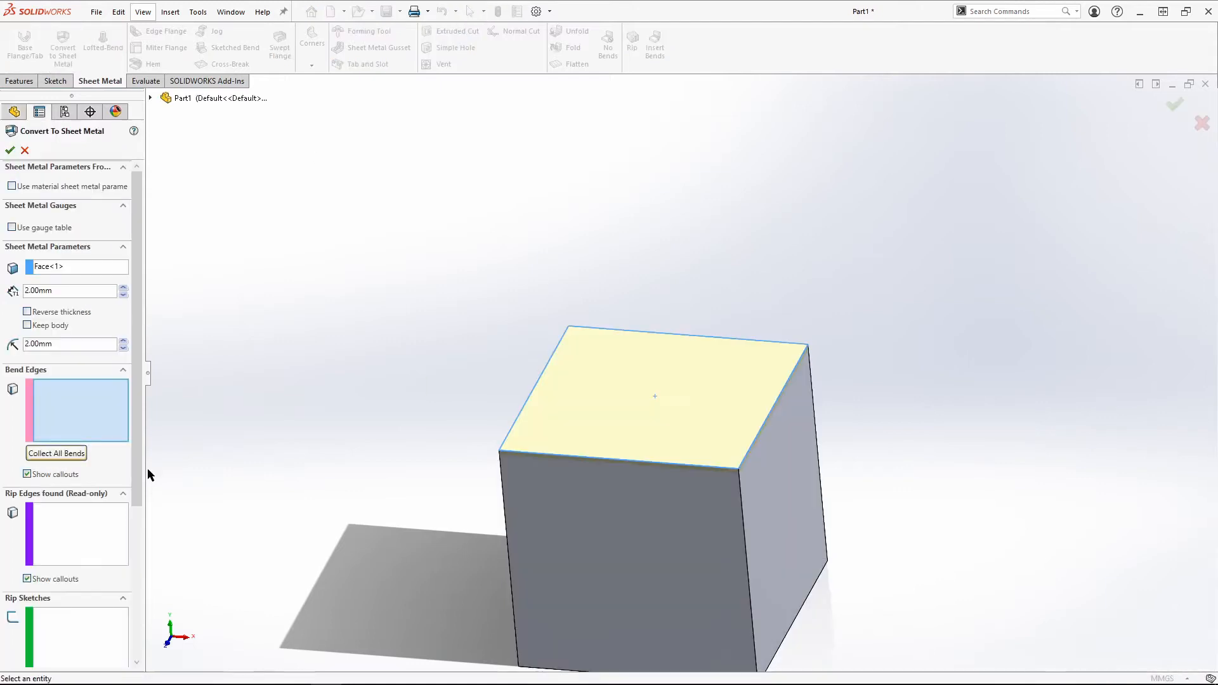
pyautogui.click(612, 414)
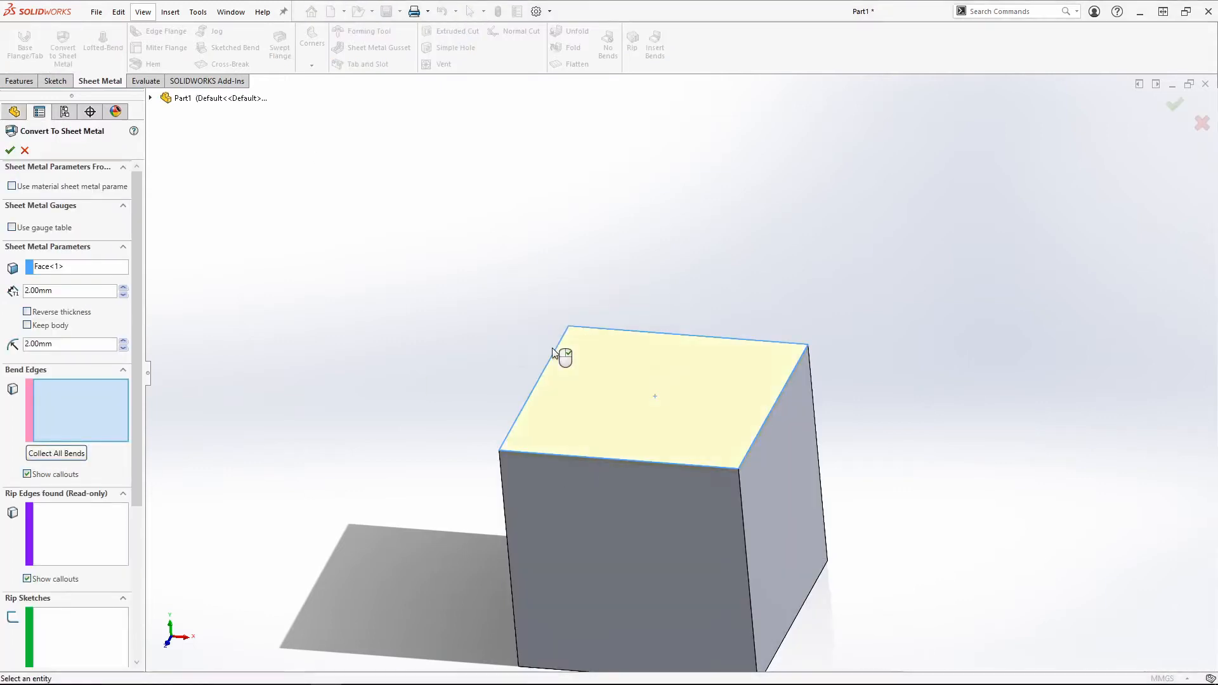
# Select the four edges of the cube's top face as bend edges for the sheet metal conversion
pyautogui.click(610, 457)
pyautogui.click(526, 406)
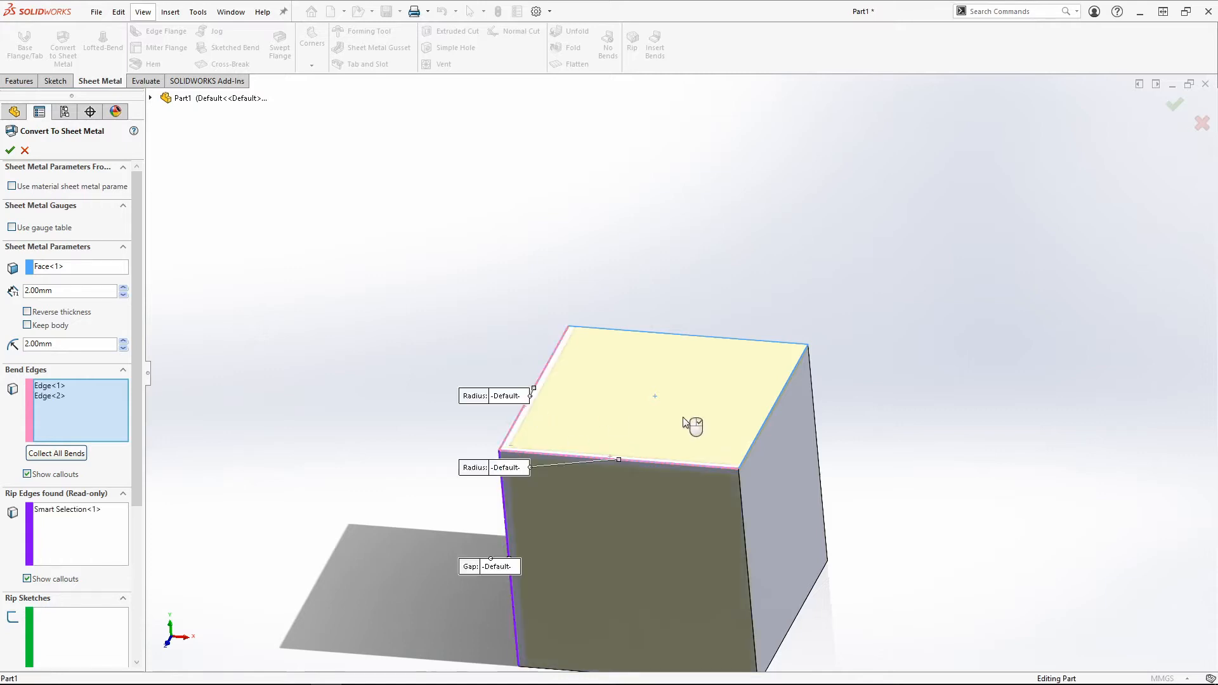
pyautogui.click(773, 410)
pyautogui.click(704, 338)
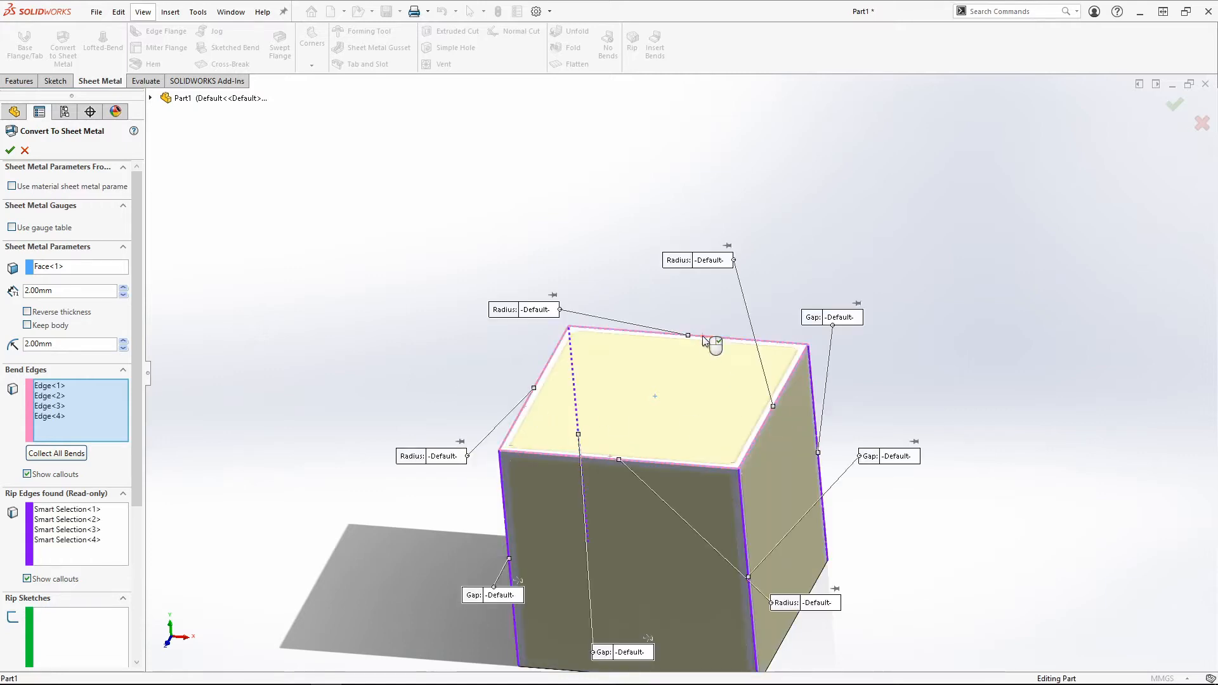
# Accept the sheet metal conversion and specify an ANSI Metric M5 flat head screw countersink in the Hole Wizard
pyautogui.click(15, 151)
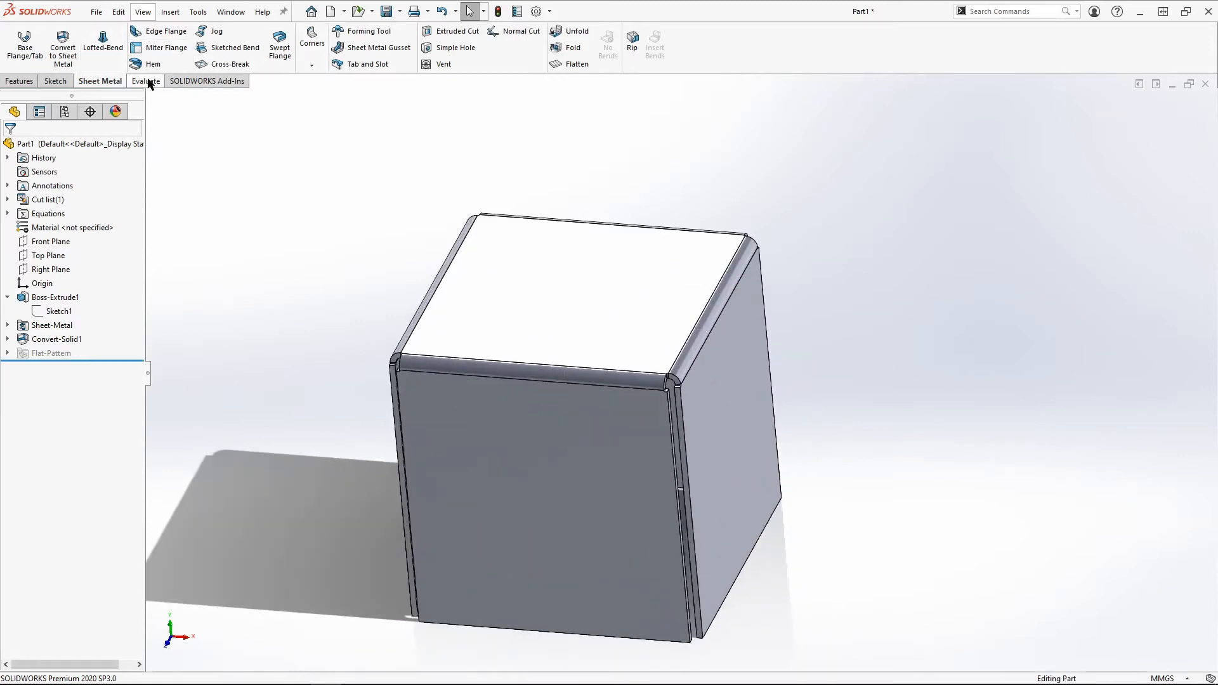
pyautogui.click(20, 81)
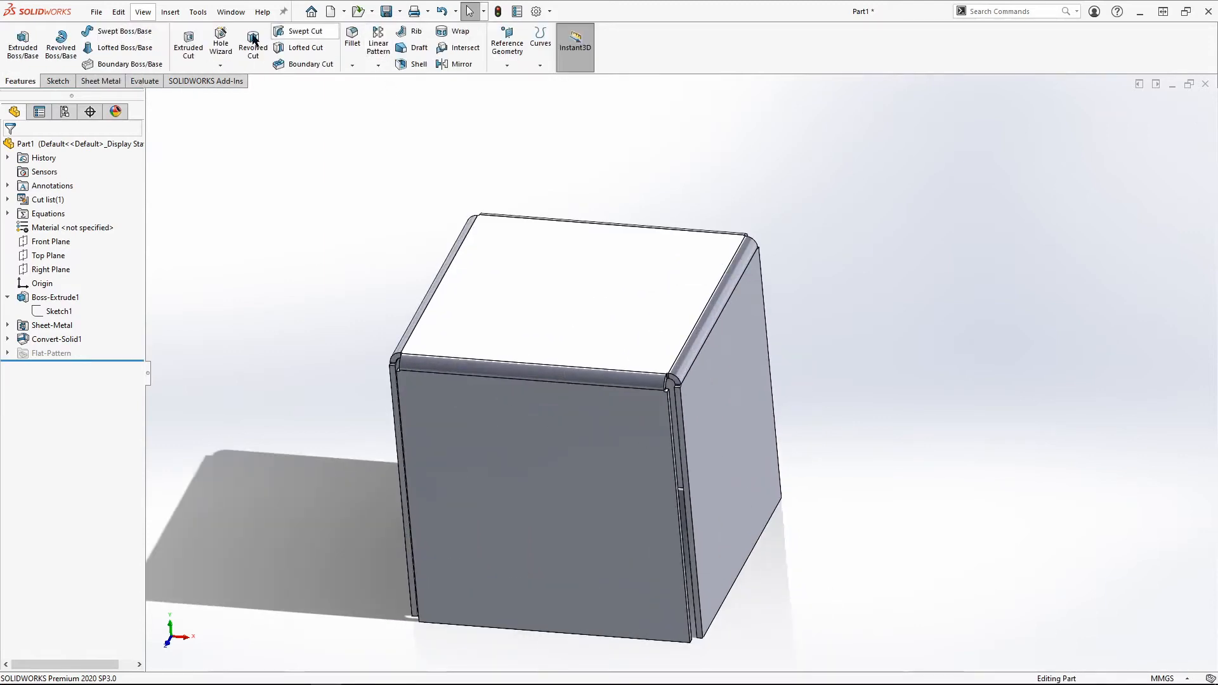
pyautogui.click(221, 42)
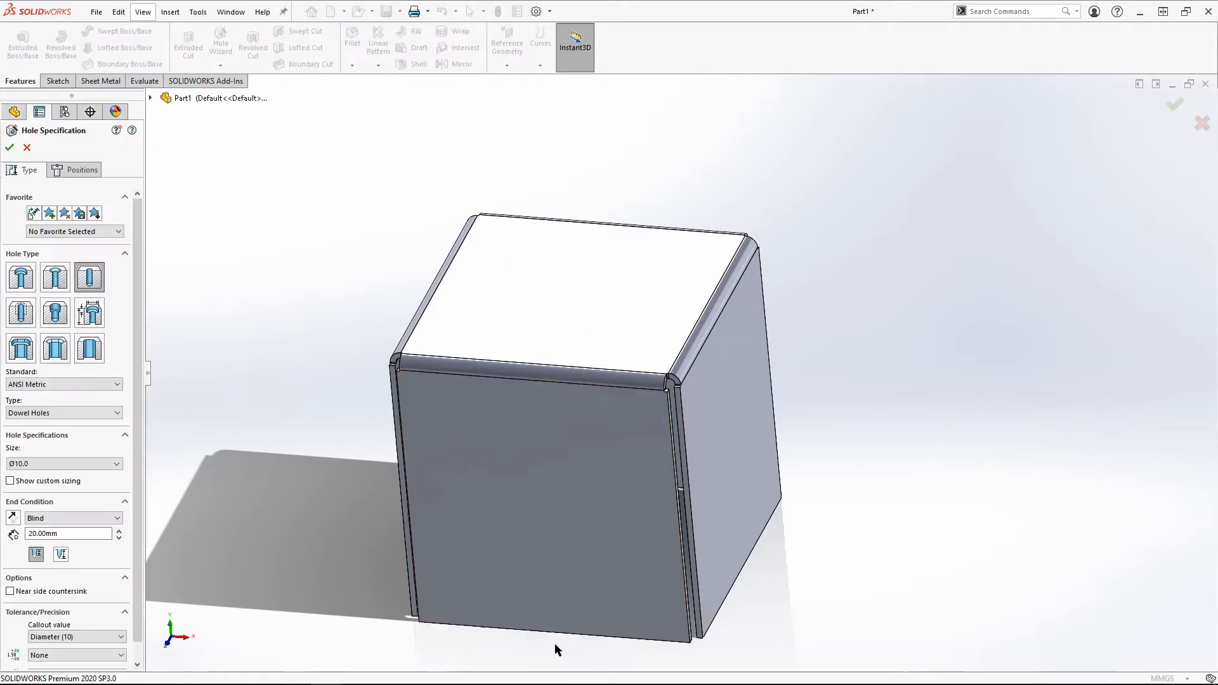
pyautogui.hotkey('ctrl', '1')
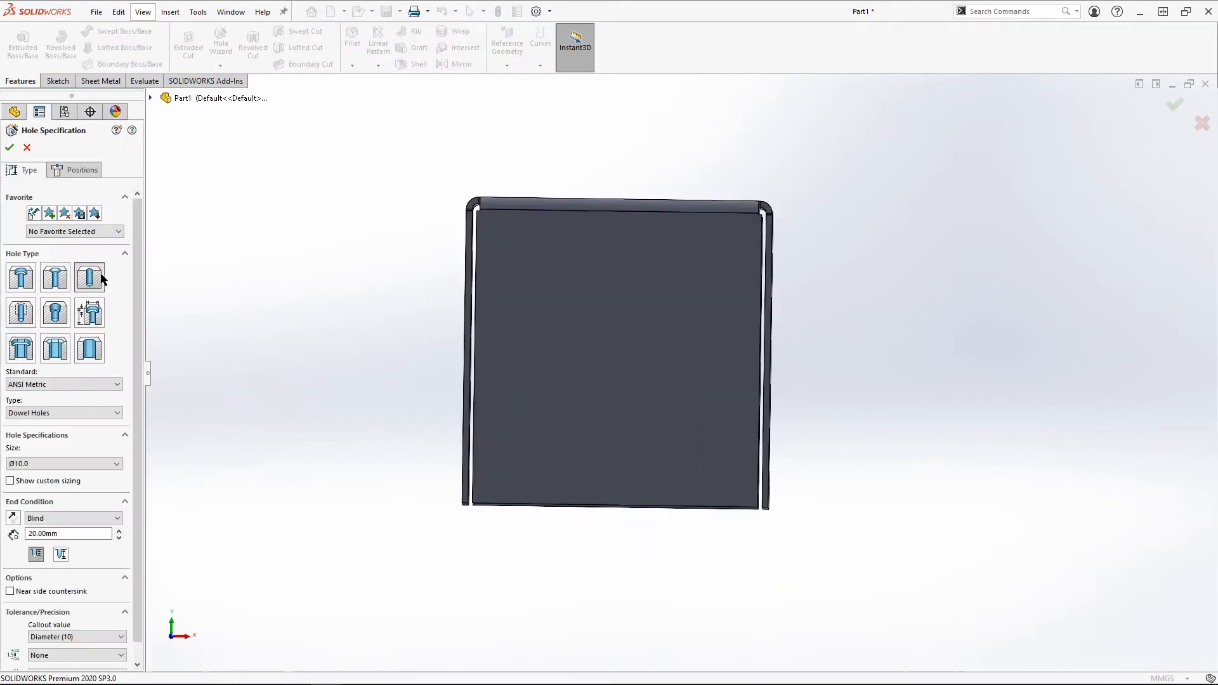
pyautogui.click(55, 277)
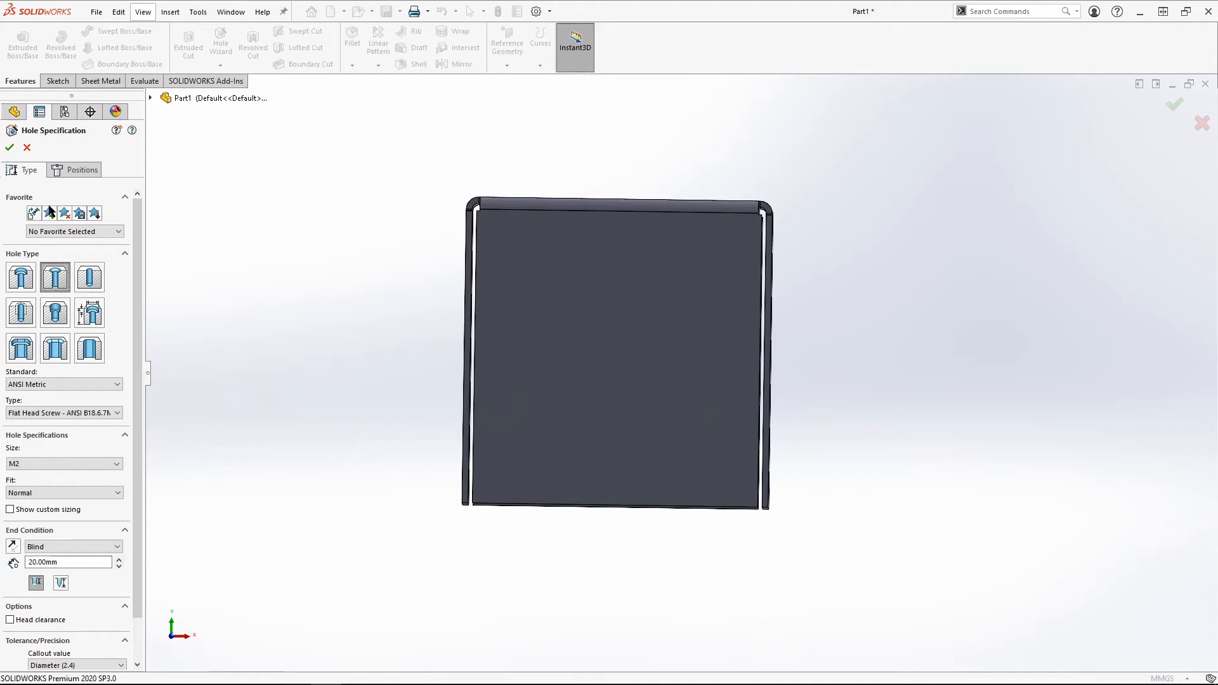
pyautogui.click(41, 468)
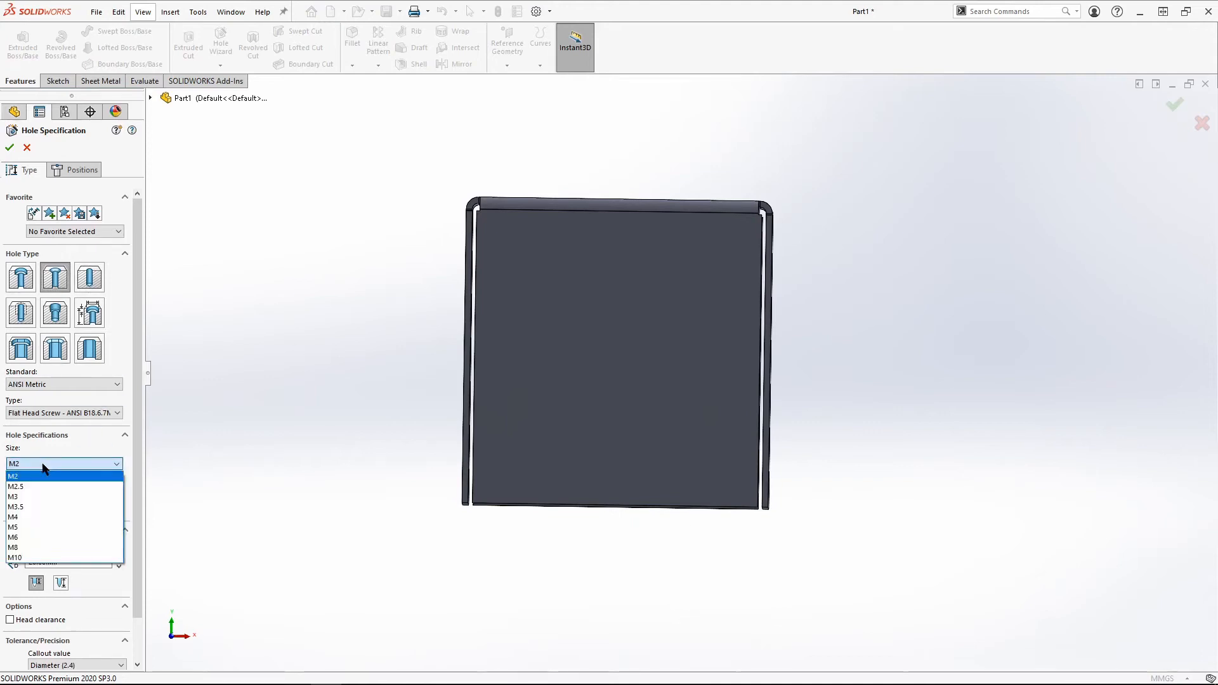
pyautogui.click(22, 527)
# Place two holes near the lower corners of the front face, at about (34, -42) and (-36, -41) mm from the origin
pyautogui.click(81, 166)
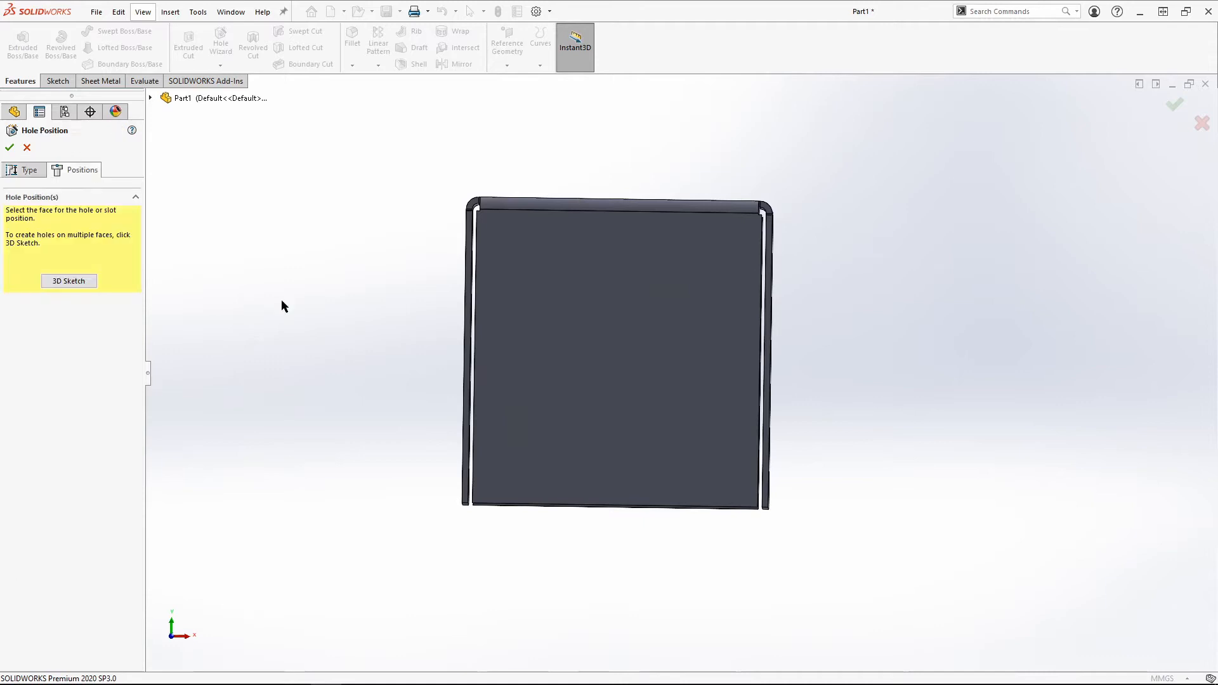
pyautogui.click(599, 389)
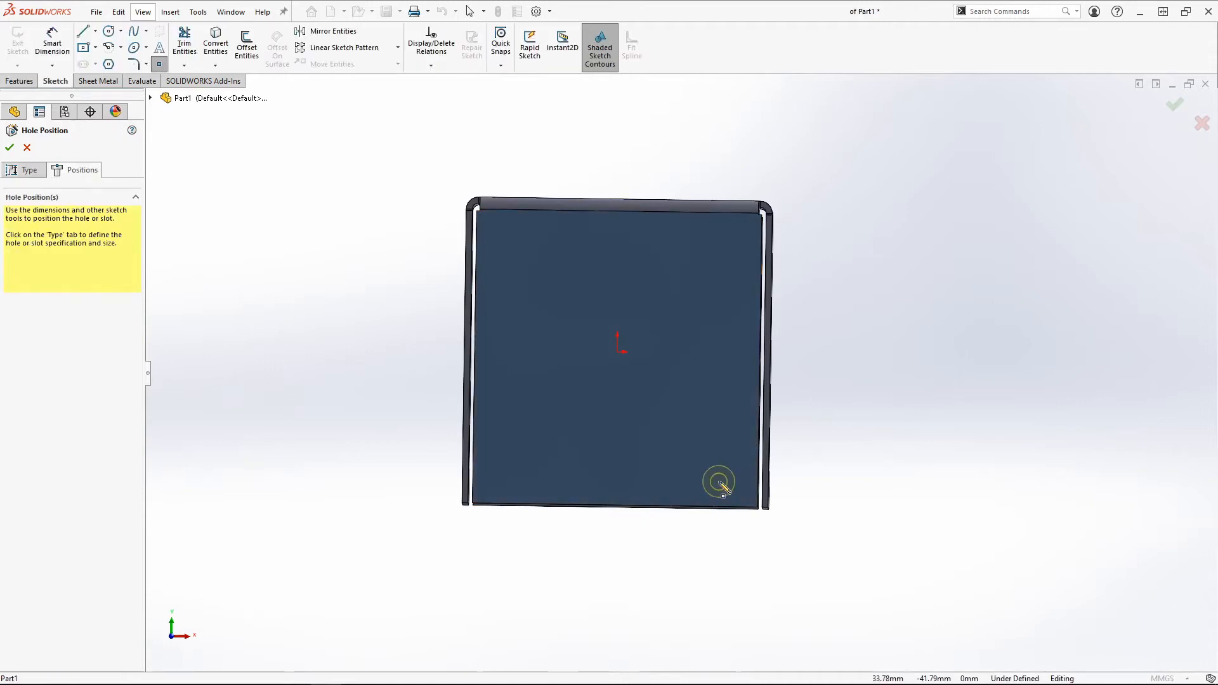
pyautogui.click(718, 480)
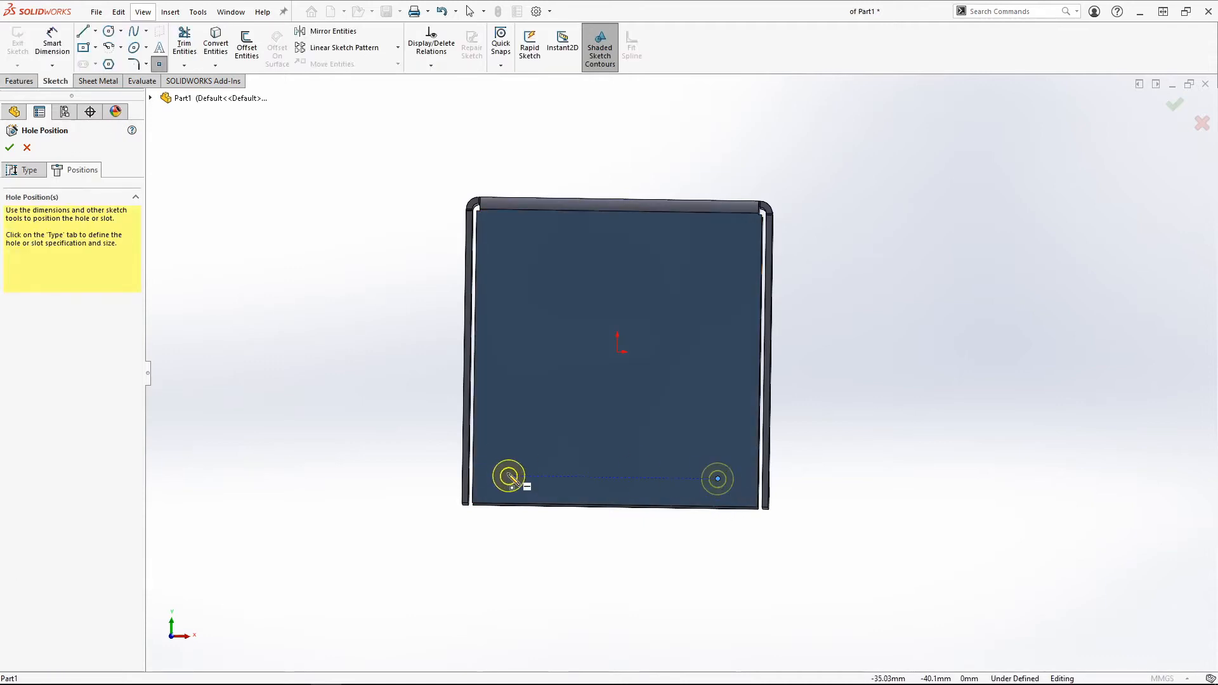
pyautogui.click(507, 477)
pyautogui.press('Escape')
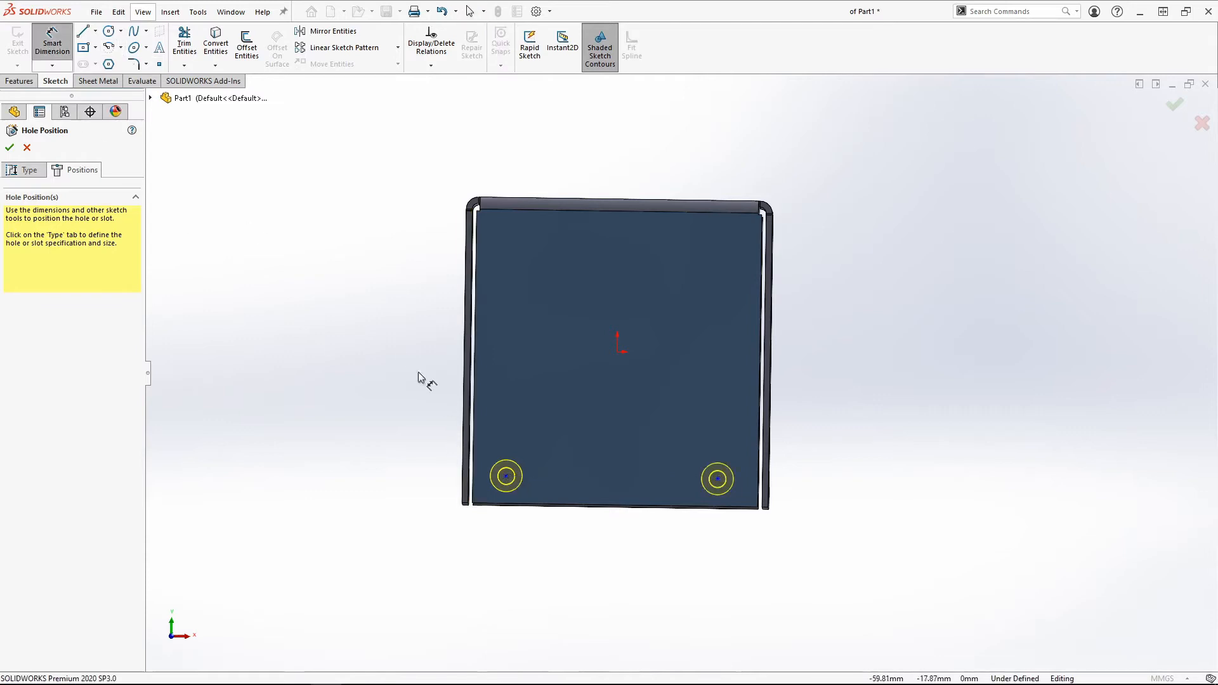
# Draw a vertical 50 mm centerline from the origin down to the front face's bottom edge
pyautogui.click(94, 31)
pyautogui.click(108, 62)
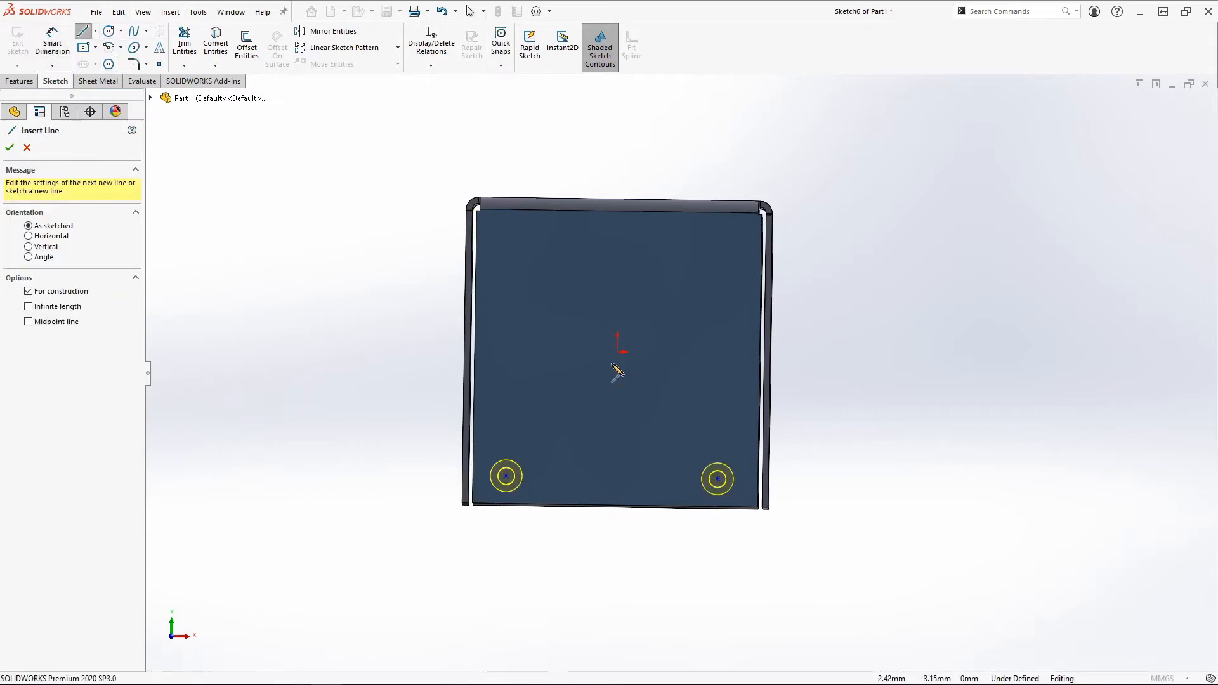
pyautogui.click(617, 360)
pyautogui.click(616, 497)
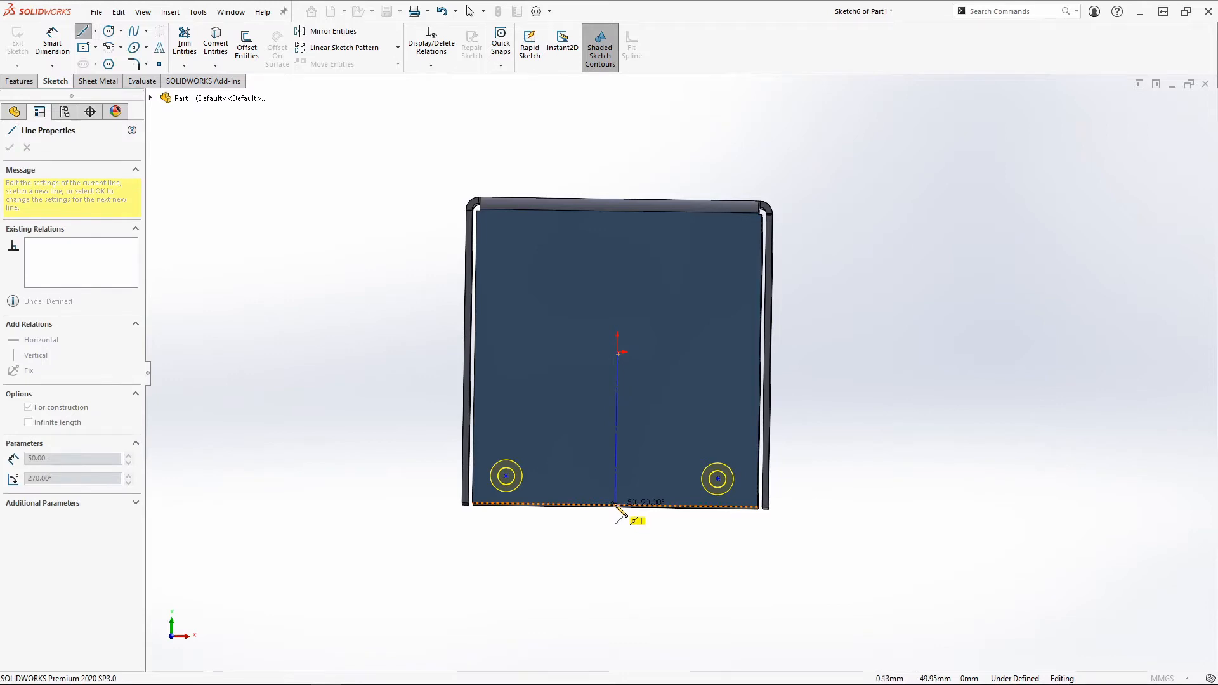
pyautogui.press('Escape')
pyautogui.click(46, 49)
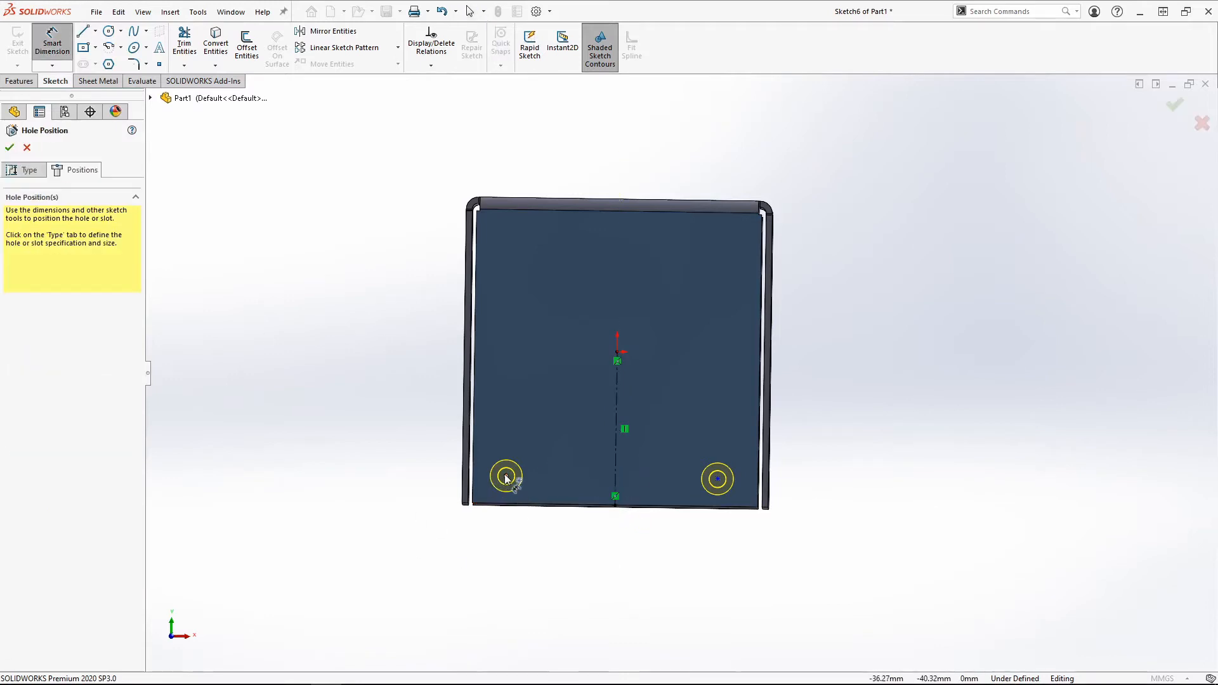
pyautogui.click(506, 476)
pyautogui.click(617, 469)
pyautogui.click(577, 594)
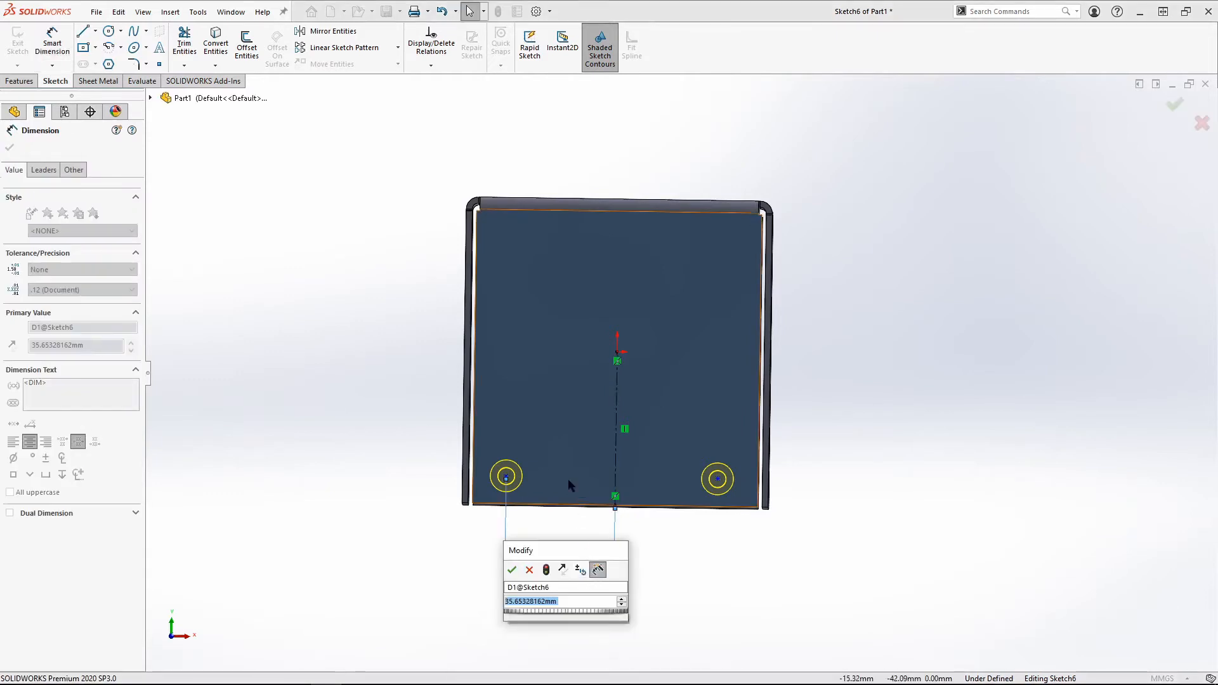
pyautogui.write('3')
pyautogui.press('BackSpace')
pyautogui.write('=')
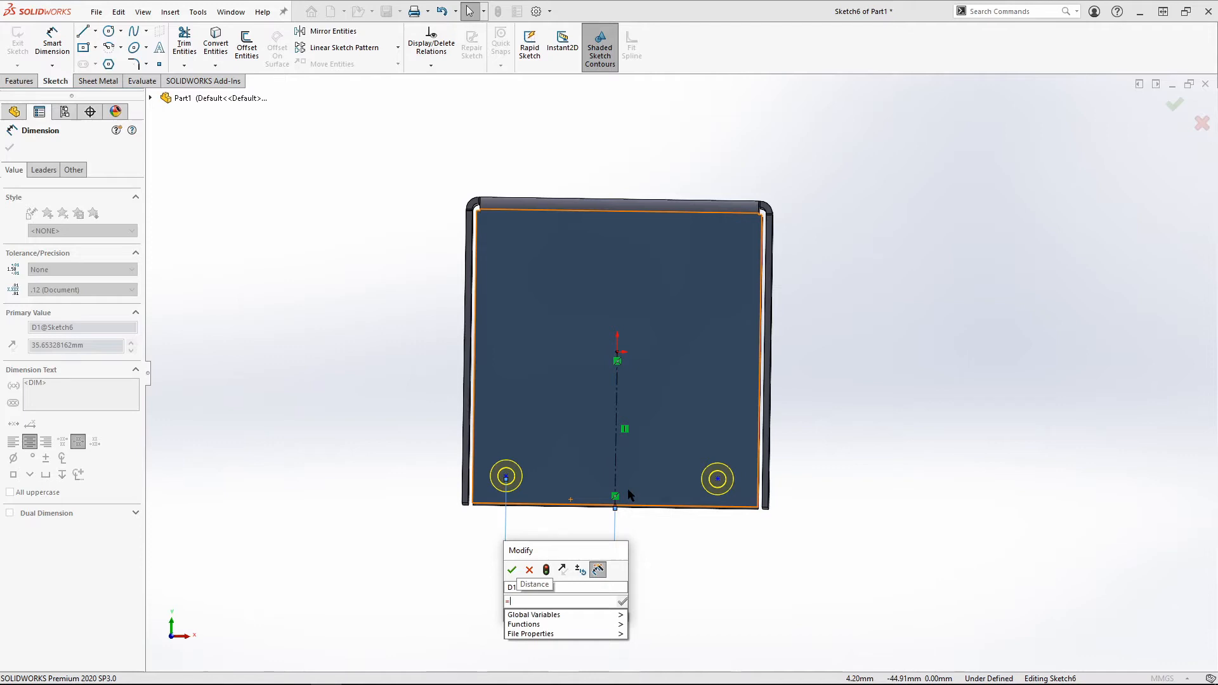
pyautogui.write('MountingWidth')
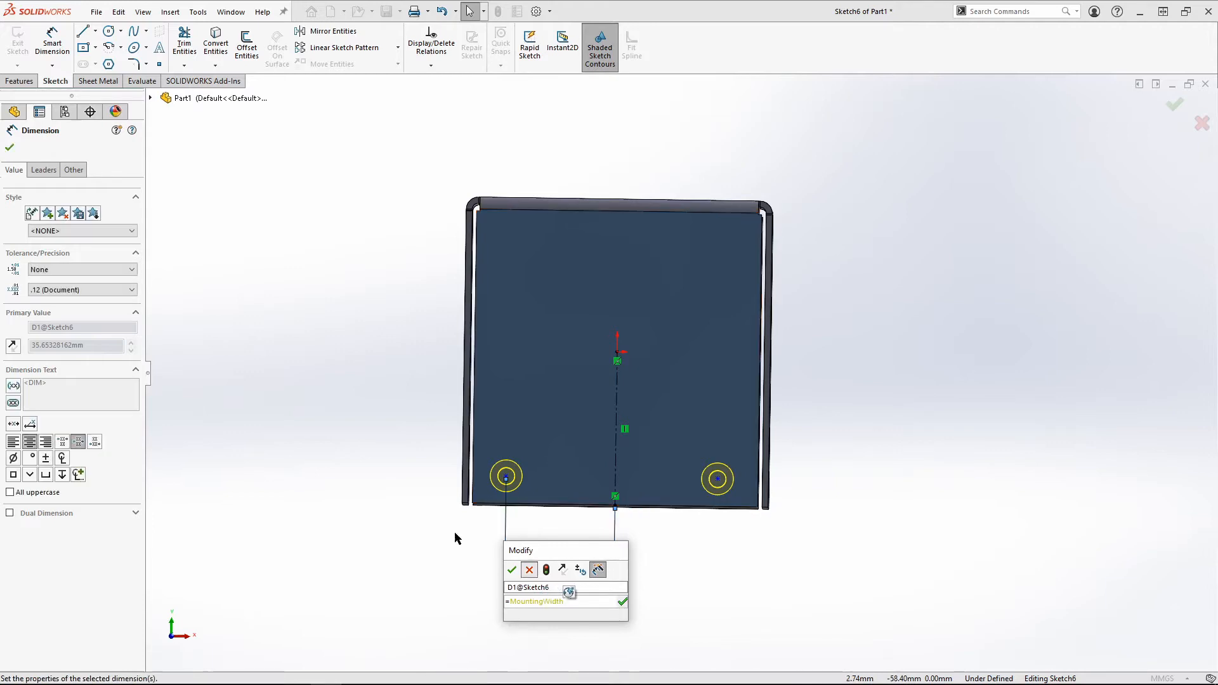
pyautogui.press('Return')
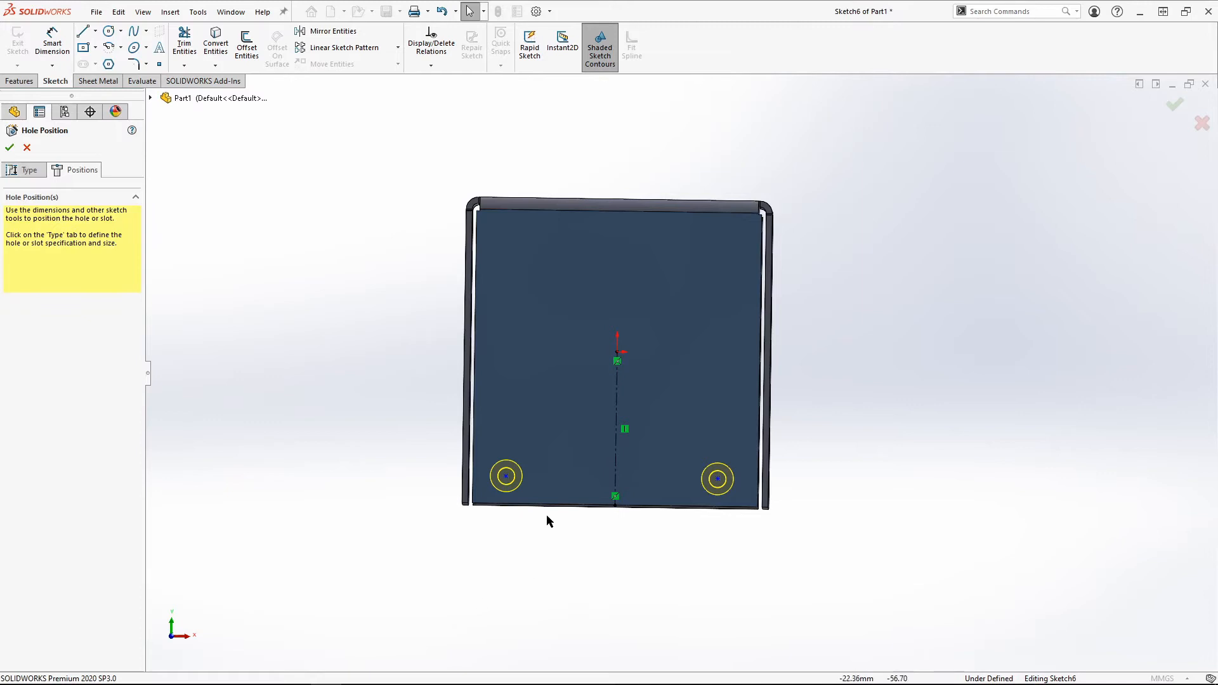
# Dimension the left hole across the centerline as a doubled distance and set it equal to a new global variable MWidth
pyautogui.click(52, 43)
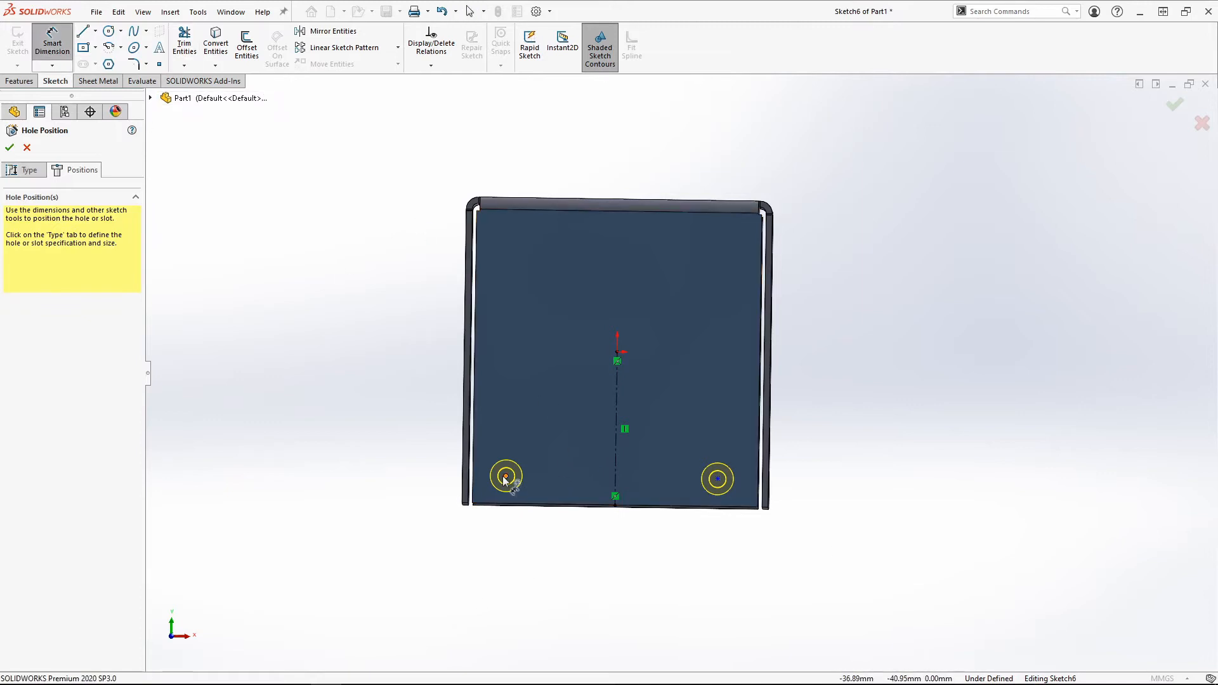
pyautogui.click(505, 477)
pyautogui.click(615, 476)
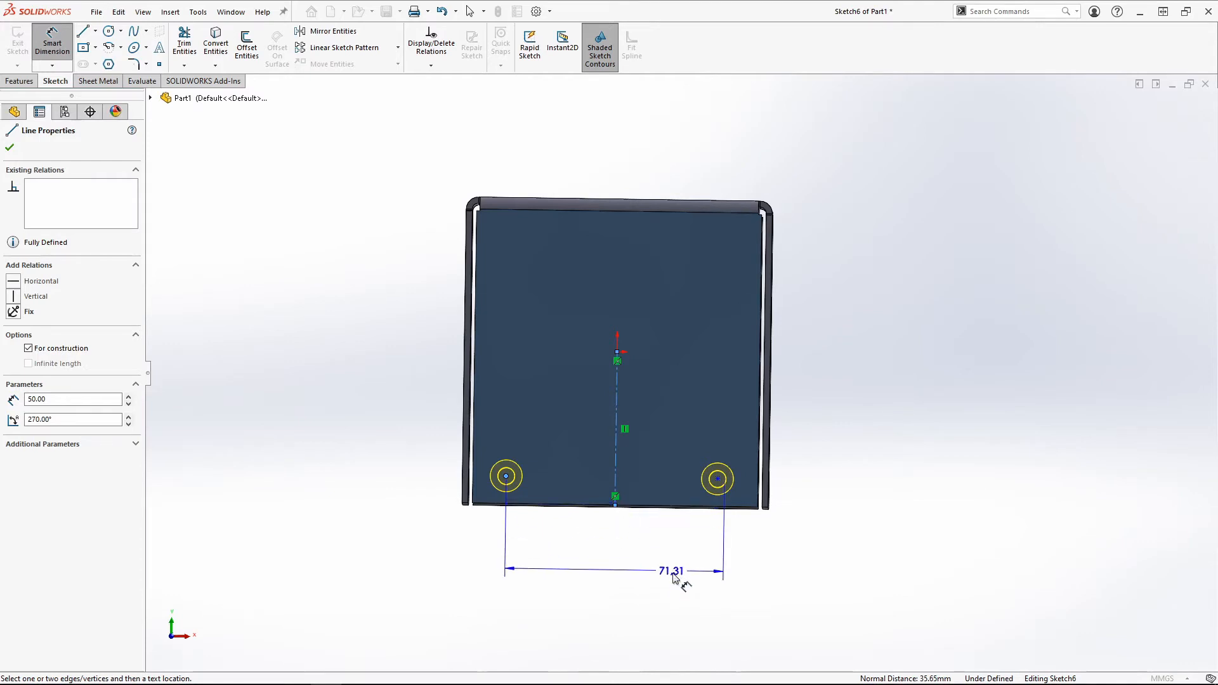
pyautogui.click(655, 570)
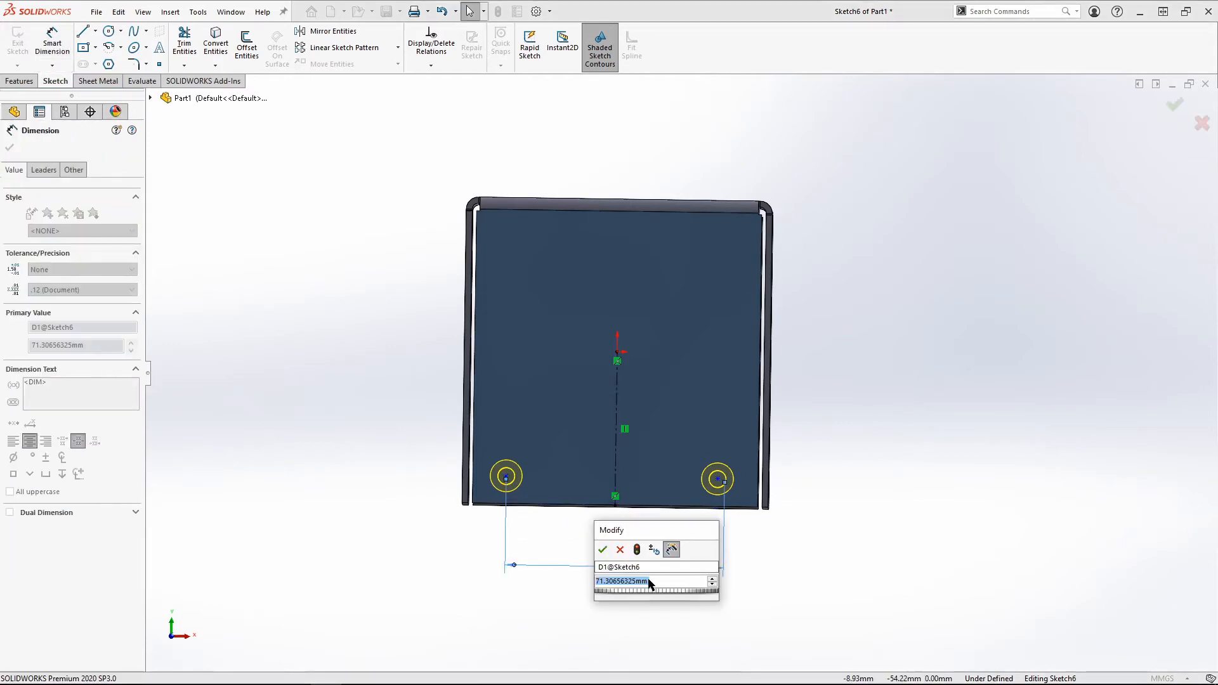
pyautogui.write('=M')
pyautogui.press('BackSpace')
pyautogui.write('MWidth')
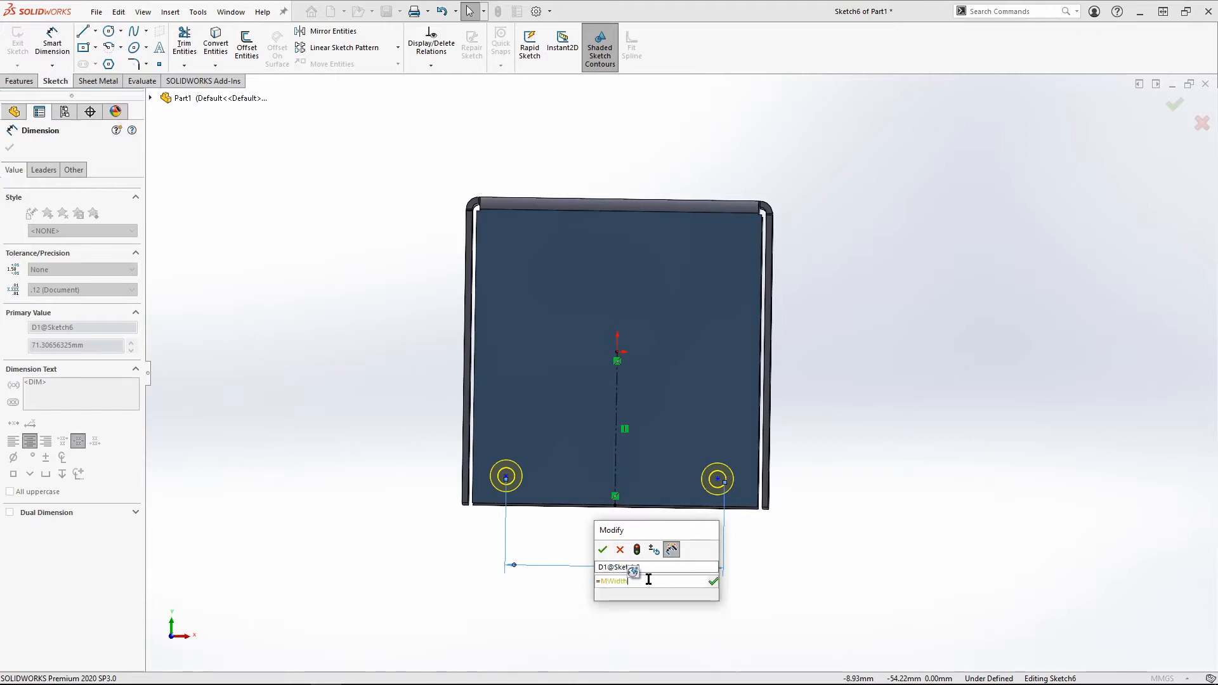
pyautogui.press('Return')
pyautogui.press('Return')
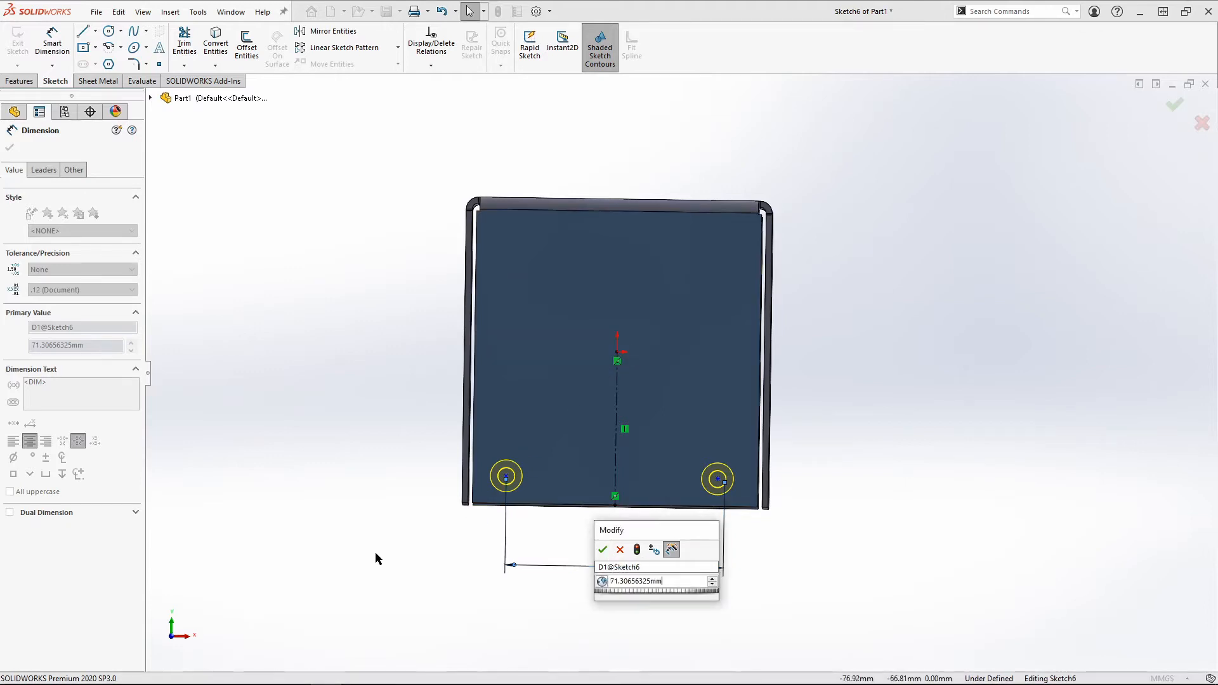
pyautogui.press('Return')
# Dimension the left hole's height above the bottom edge and set it equal to a new global variable MHeight
pyautogui.click(506, 476)
pyautogui.click(542, 506)
pyautogui.click(374, 469)
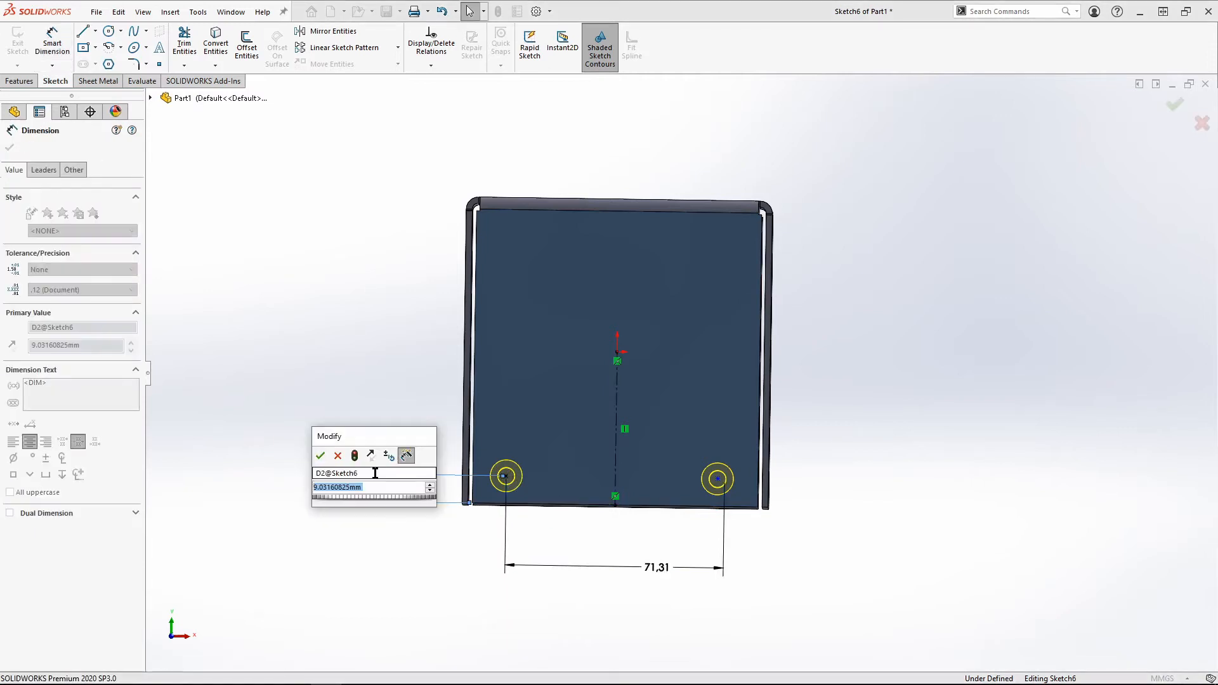
pyautogui.write('=M')
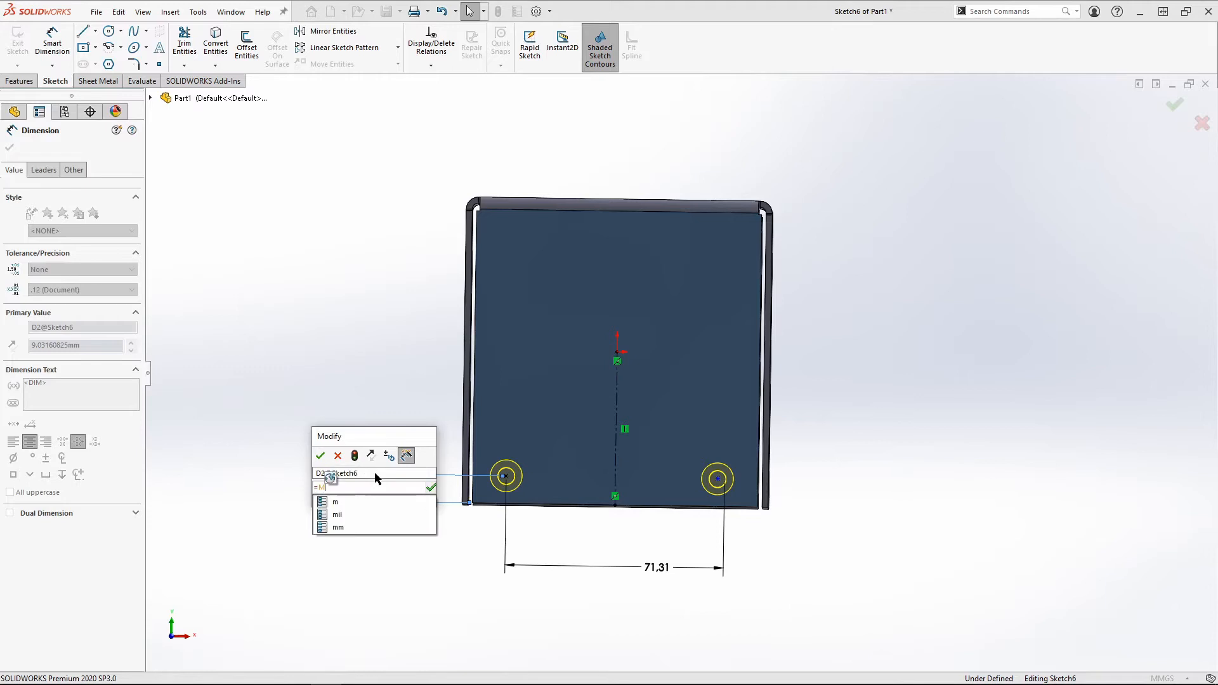
pyautogui.write('Height')
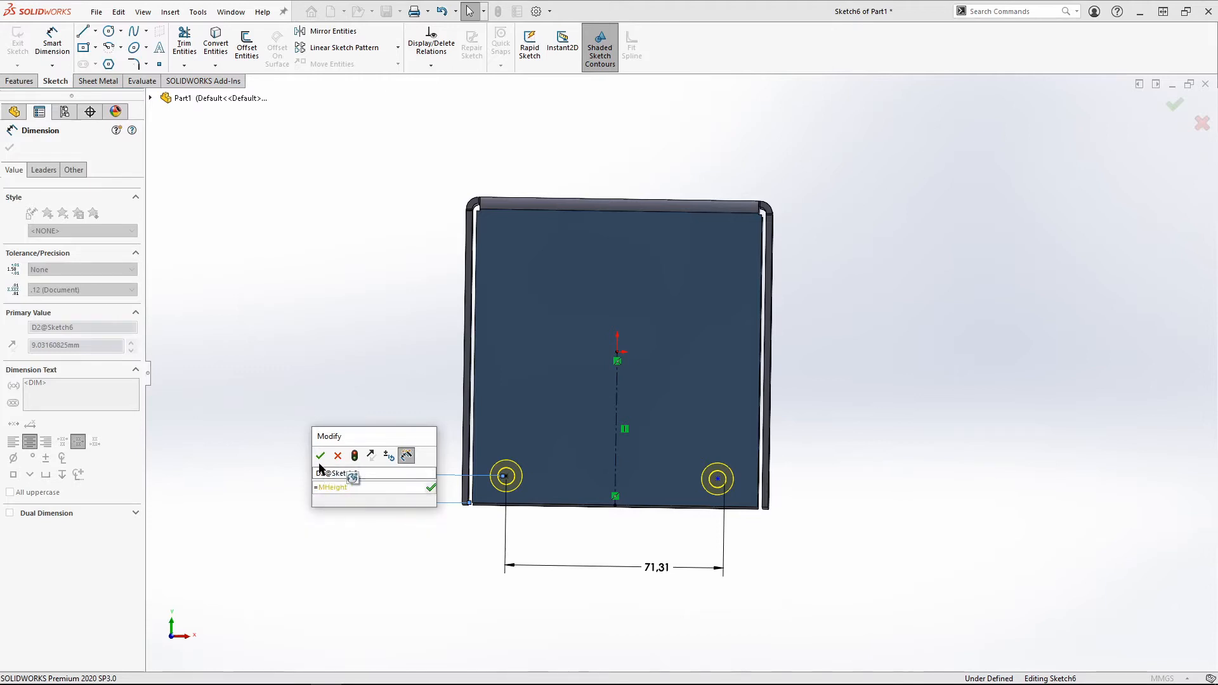
pyautogui.press('Return')
pyautogui.click(640, 347)
pyautogui.press('Escape')
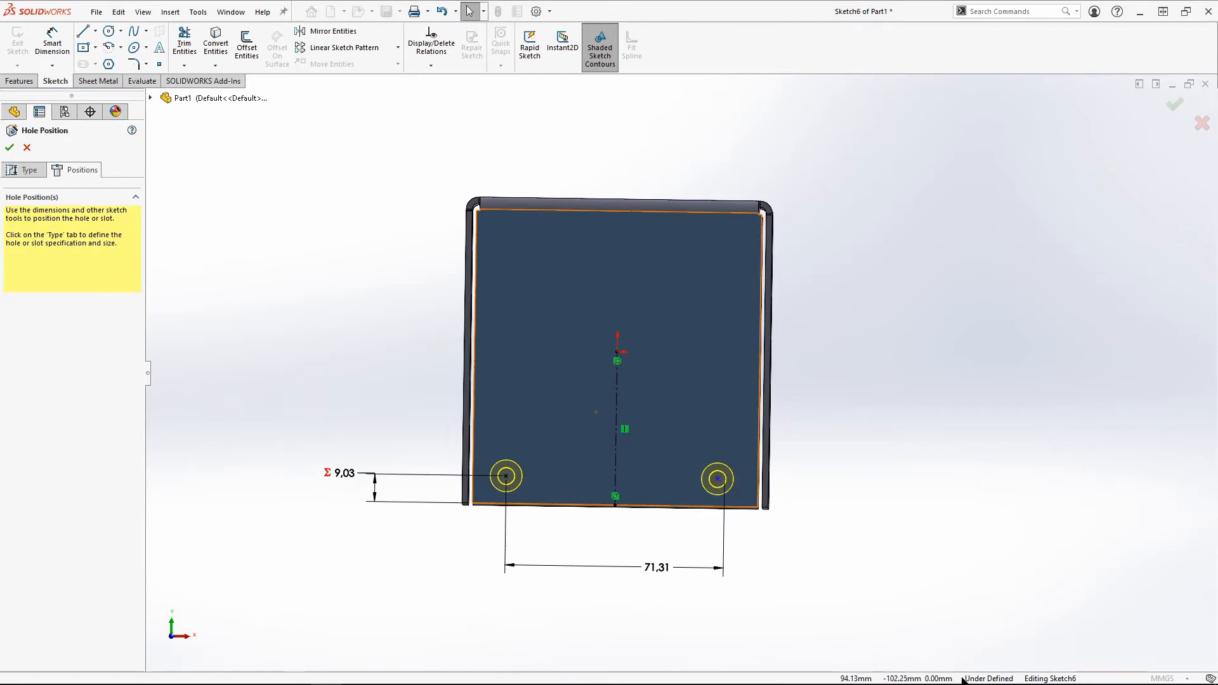
# Make the two hole points symmetric about the vertical centerline and finish the hole feature
pyautogui.moveTo(1014, 682)
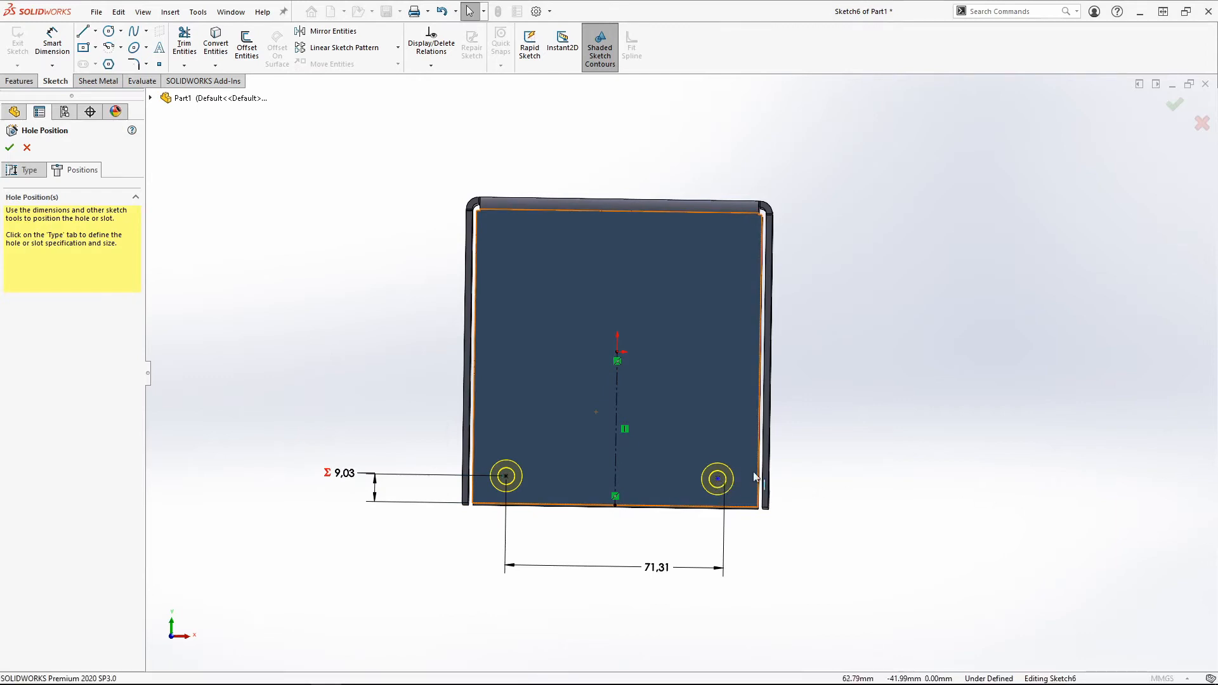
pyautogui.click(717, 479)
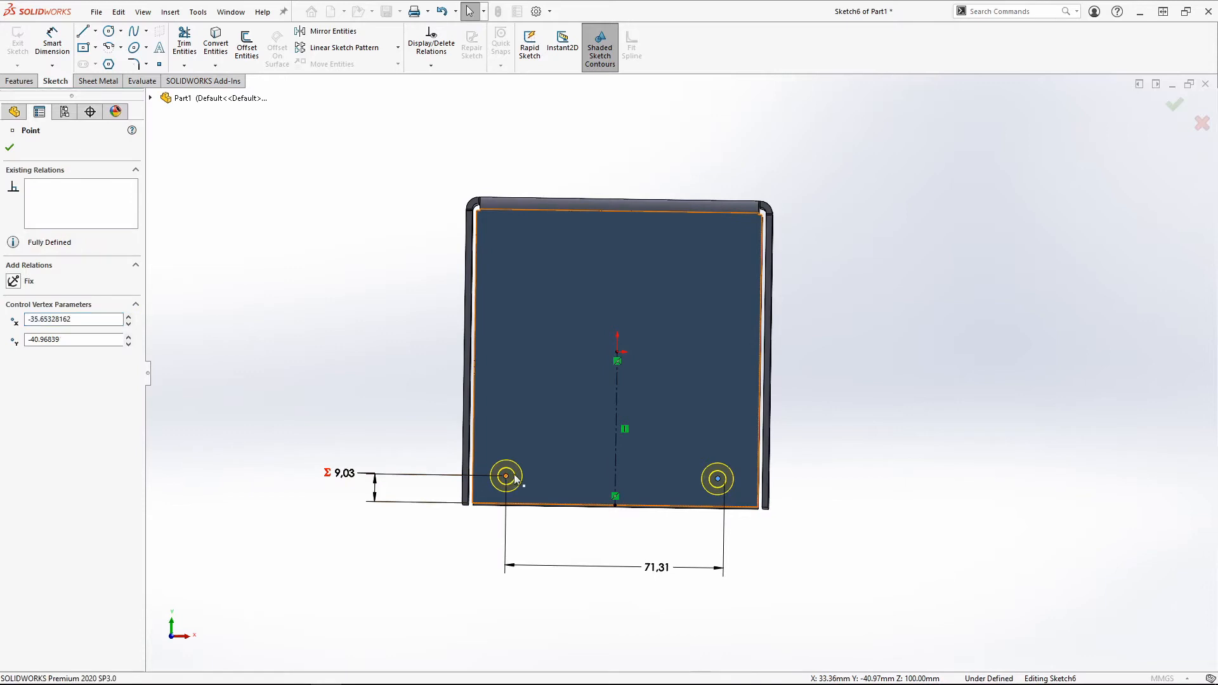
pyautogui.keyDown('ctrl'); pyautogui.click(506, 476); pyautogui.keyUp('ctrl')
pyautogui.keyDown('ctrl'); pyautogui.click(616, 435); pyautogui.keyUp('ctrl')
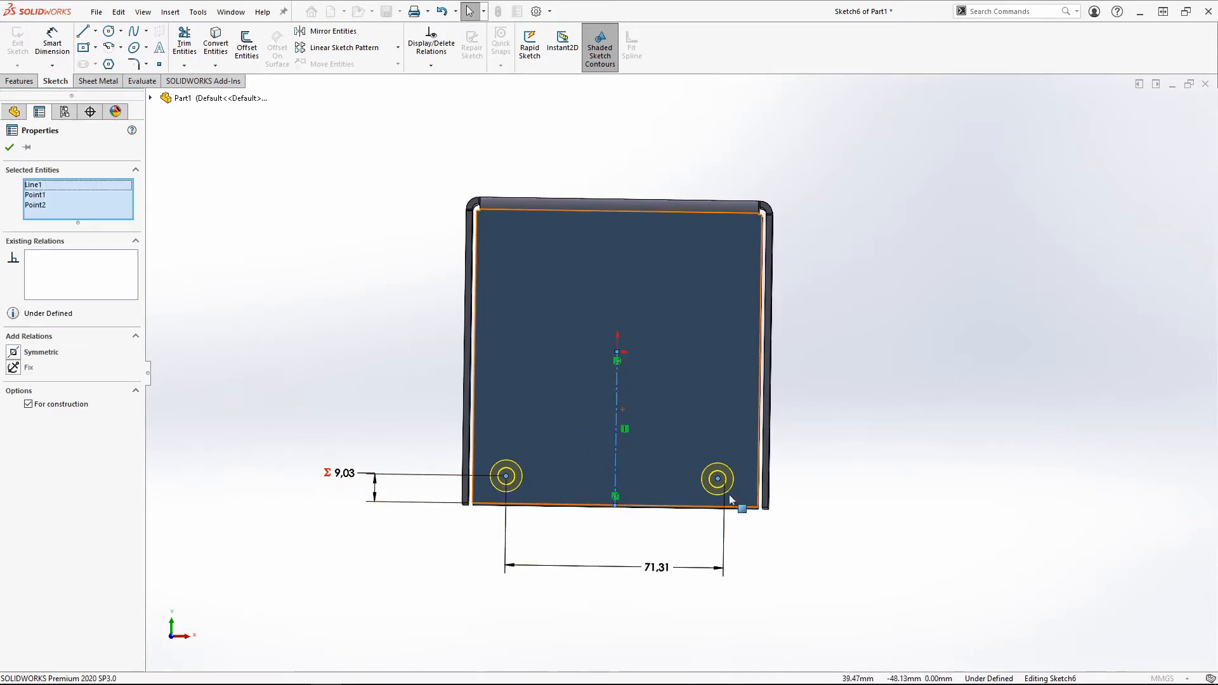
pyautogui.click(18, 359)
pyautogui.click(236, 345)
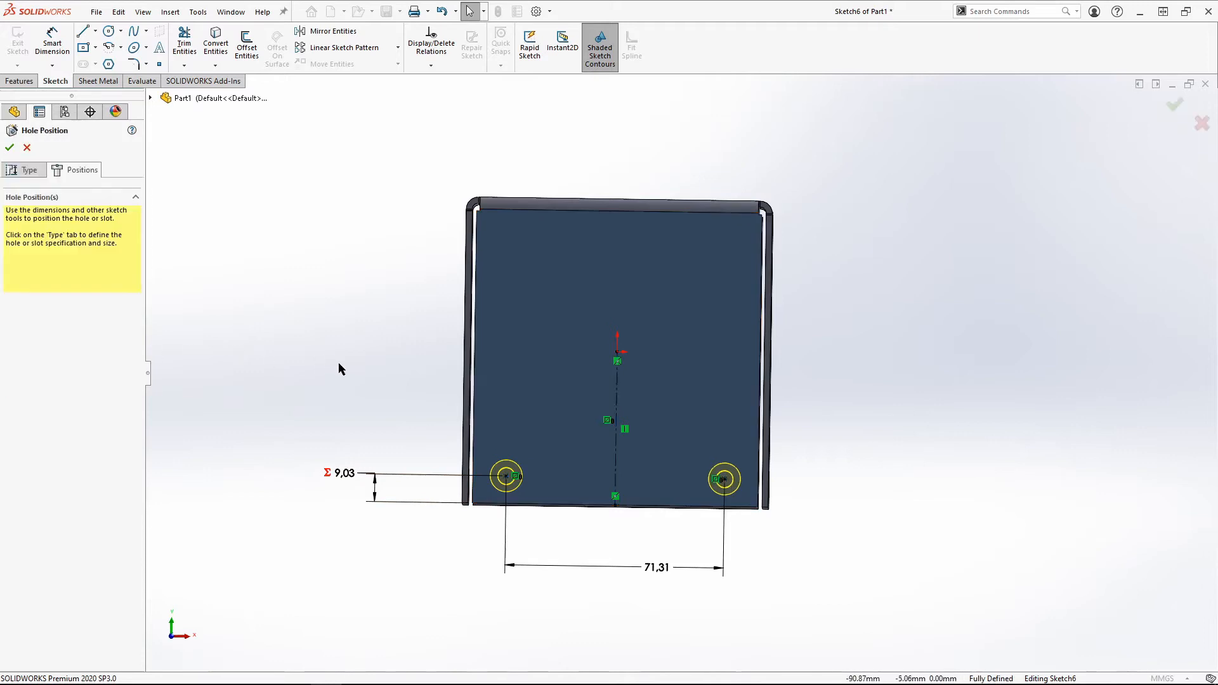
pyautogui.moveTo(337, 363); pyautogui.dragTo(317, 366, button='middle')
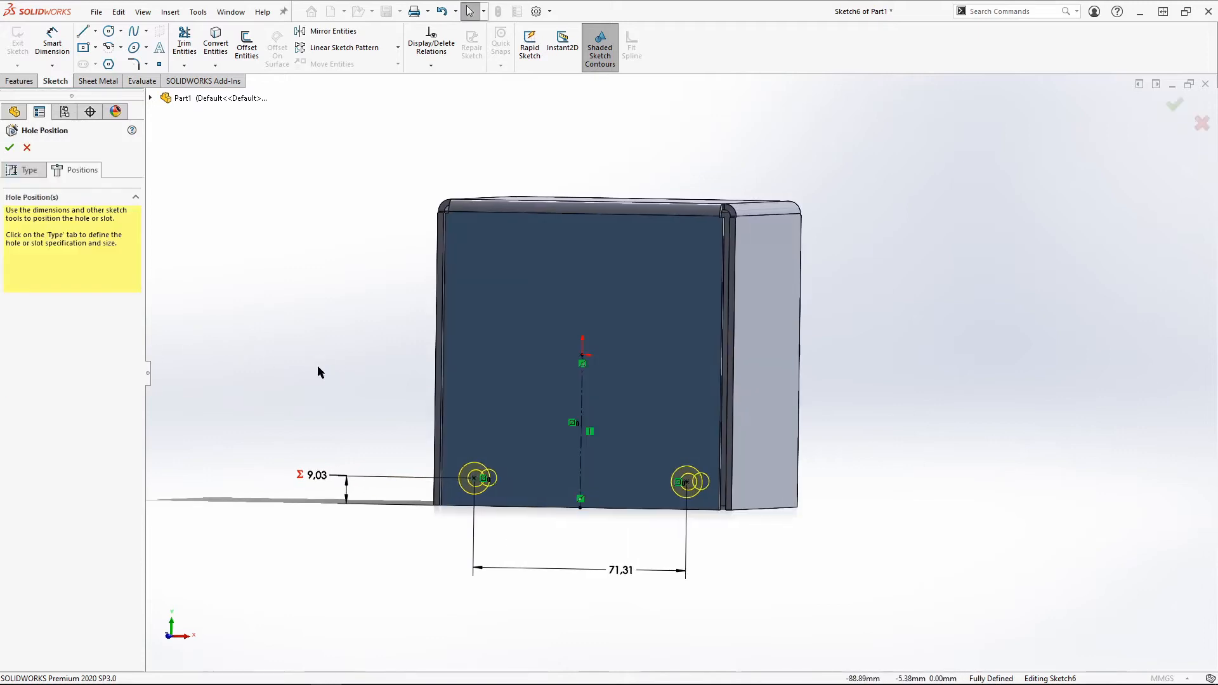
pyautogui.click(9, 148)
# Copy the M5 countersunk hole feature onto the adjacent side face, leaving its external relations dangling and ignoring the rebuild error
pyautogui.moveTo(276, 350); pyautogui.dragTo(642, 517, button='middle')
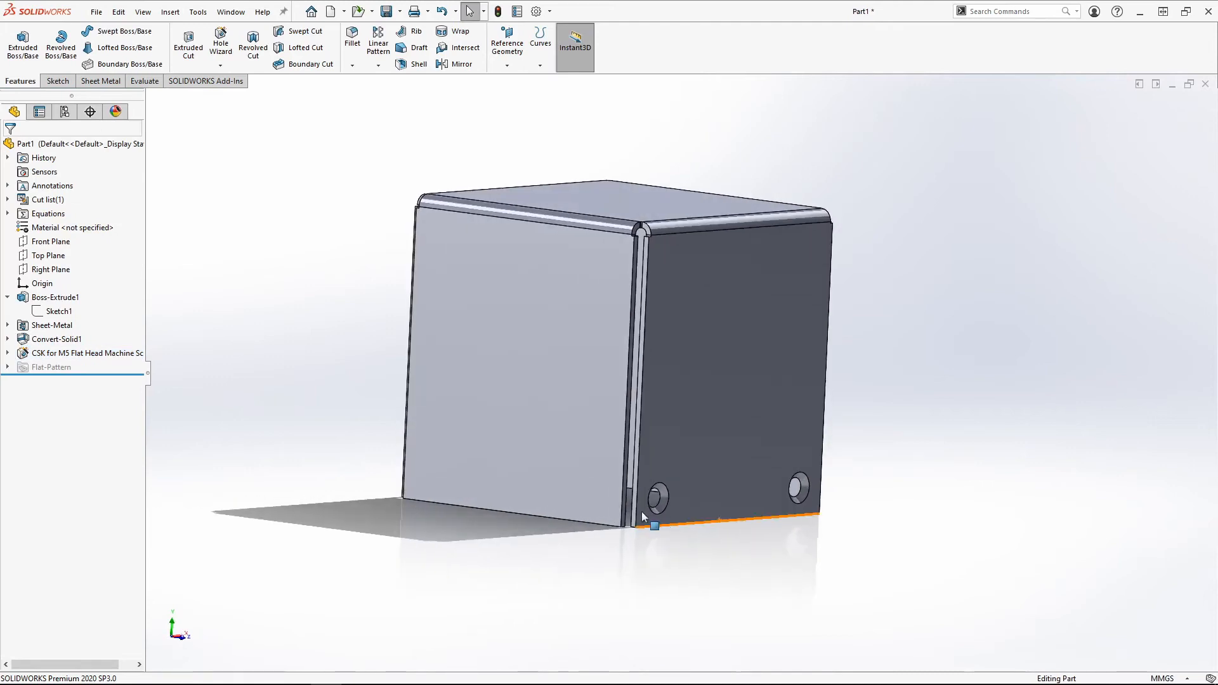
pyautogui.click(77, 352)
pyautogui.keyDown('ctrl'); pyautogui.moveTo(145, 370); pyautogui.dragTo(555, 398); pyautogui.keyUp('ctrl')
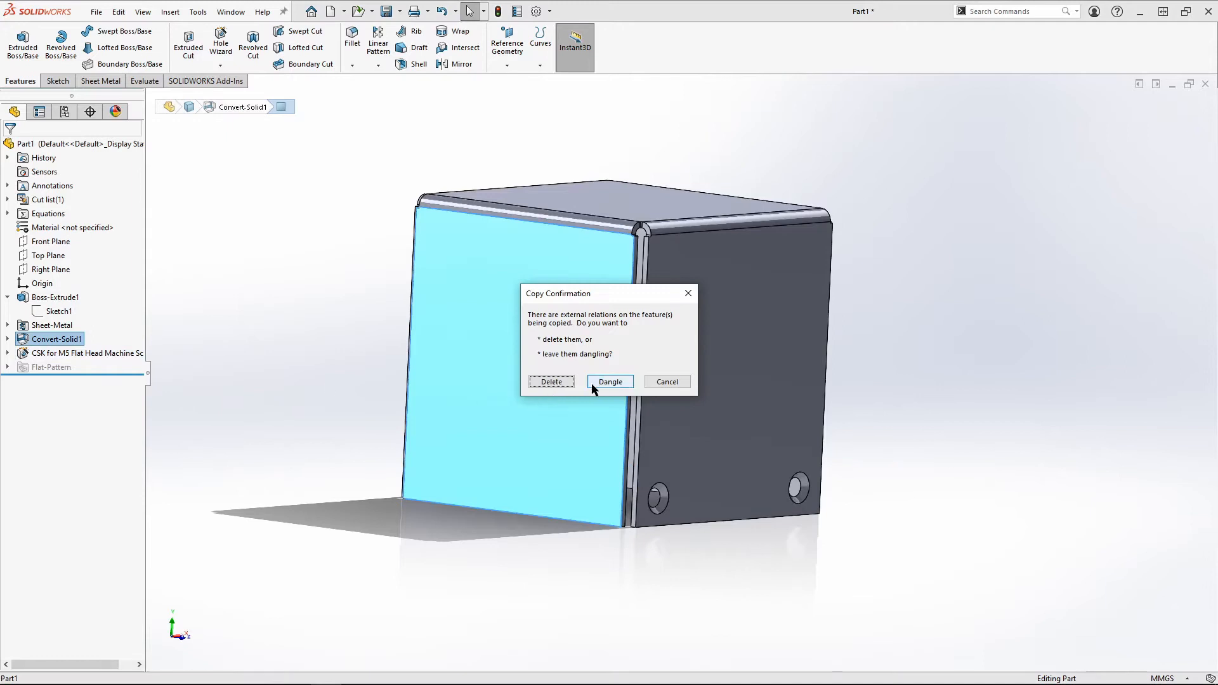
pyautogui.click(606, 382)
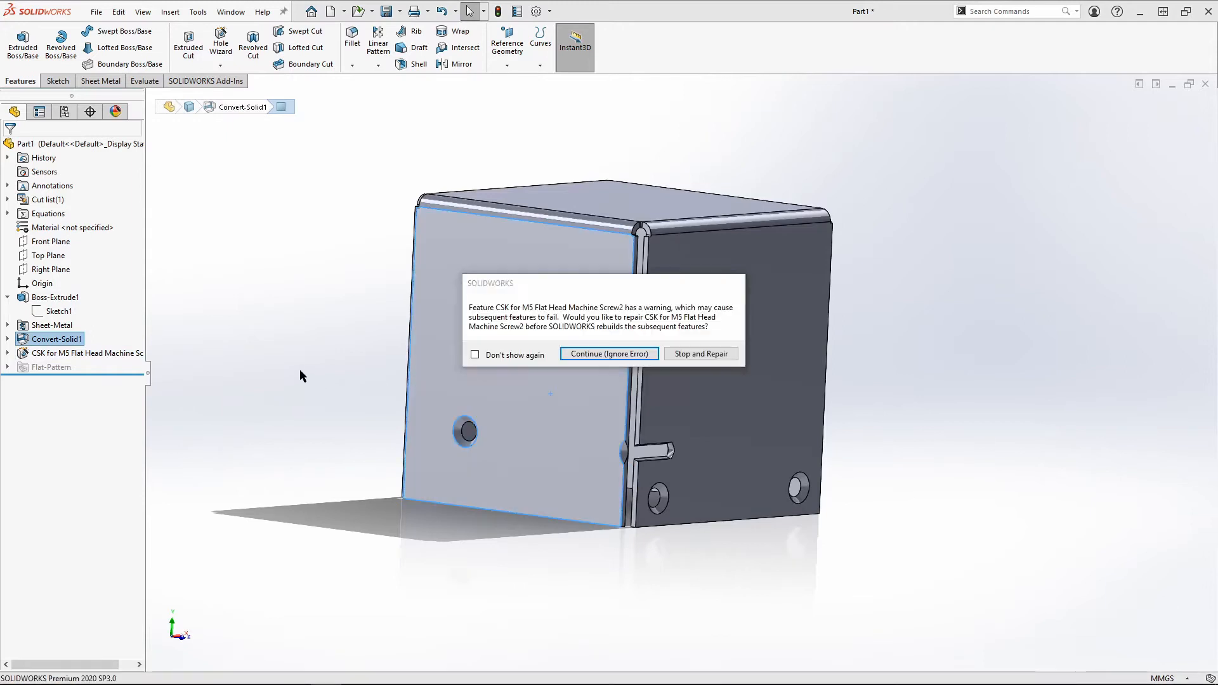
pyautogui.click(637, 357)
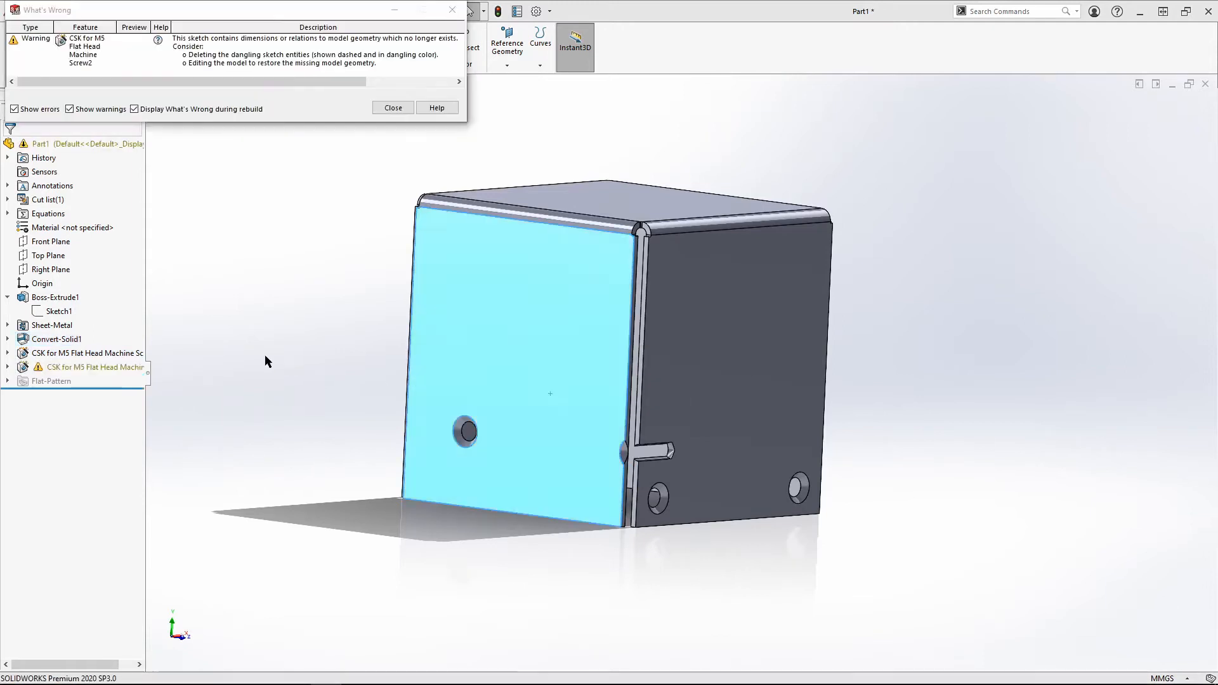
# Copy the M5 countersunk hole feature onto the next side face, leaving its external relations dangling and ignoring the rebuild error
pyautogui.click(398, 111)
pyautogui.moveTo(266, 341); pyautogui.dragTo(493, 362, button='middle')
pyautogui.click(504, 379)
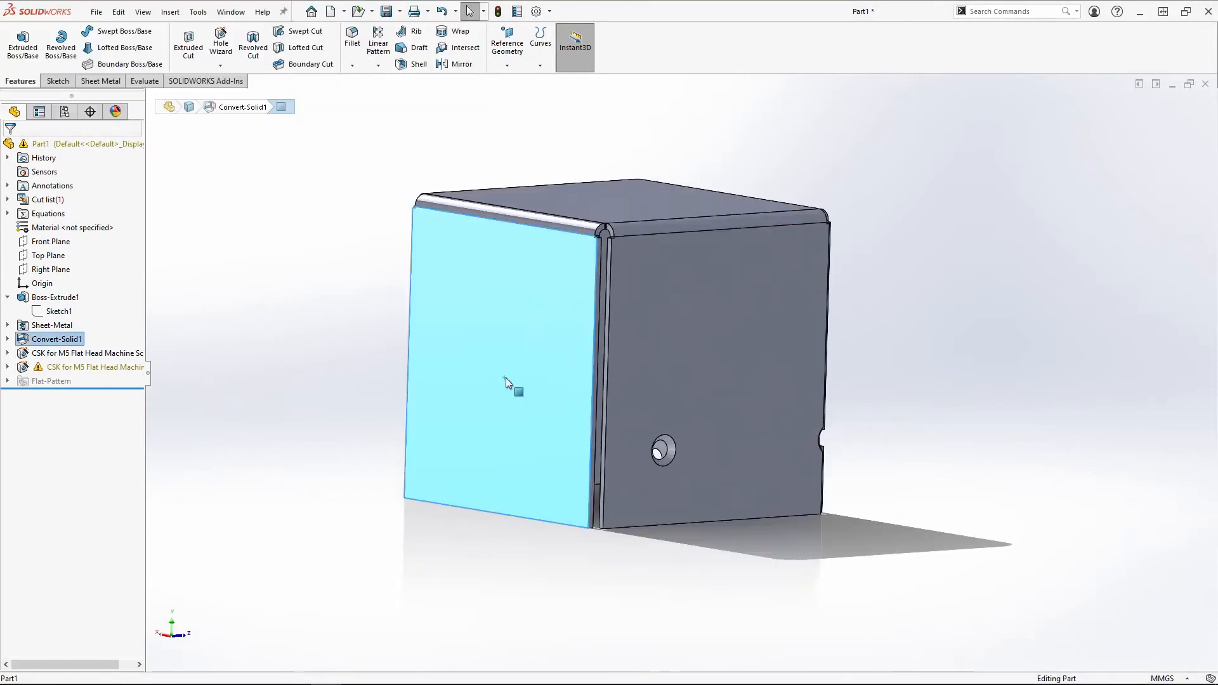
pyautogui.hotkey('ctrl', 'v')
pyautogui.click(610, 381)
pyautogui.click(634, 357)
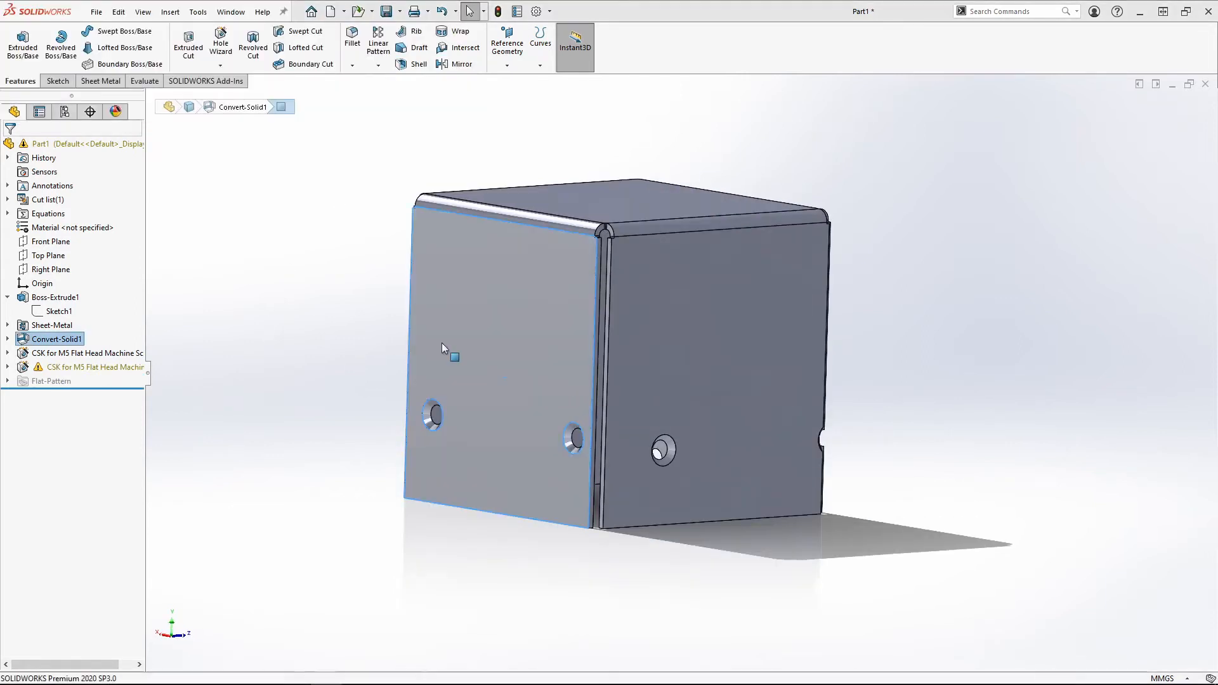
pyautogui.click(393, 130)
# Copy the M5 countersunk hole feature onto the remaining side face with dangling relations, continuing past the rebuild warning
pyautogui.moveTo(280, 302); pyautogui.dragTo(495, 374, button='middle')
pyautogui.click(495, 375)
pyautogui.hotkey('ctrl', 'v')
pyautogui.click(610, 381)
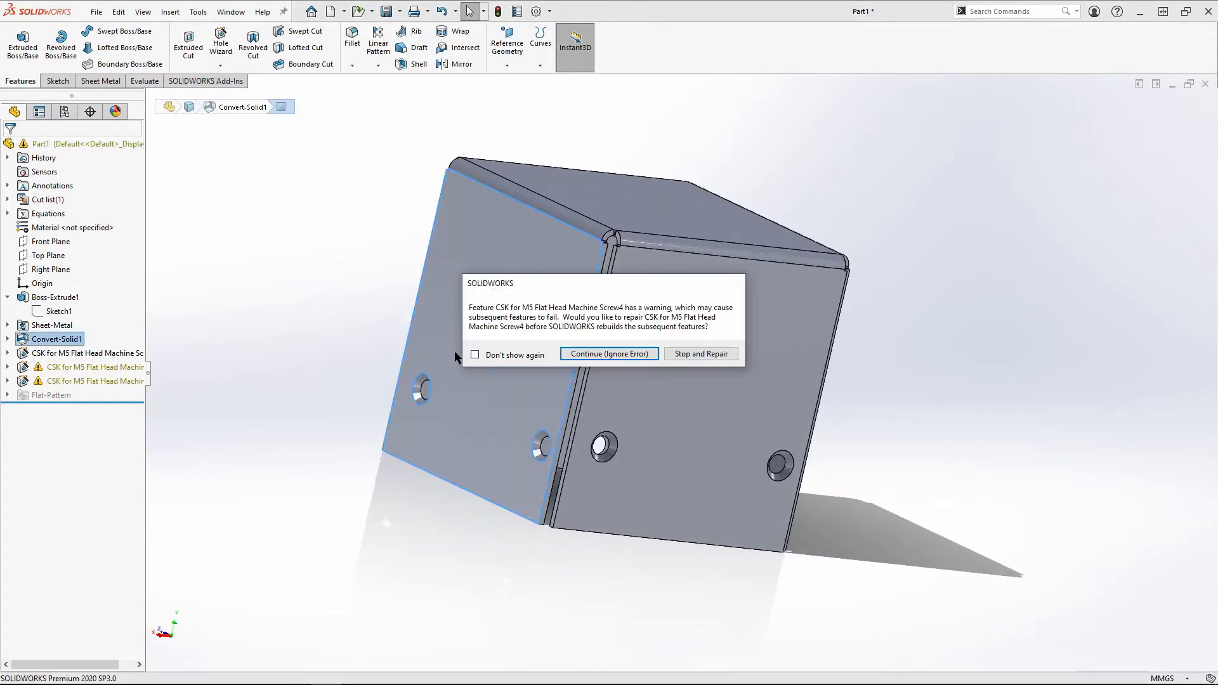
pyautogui.click(609, 354)
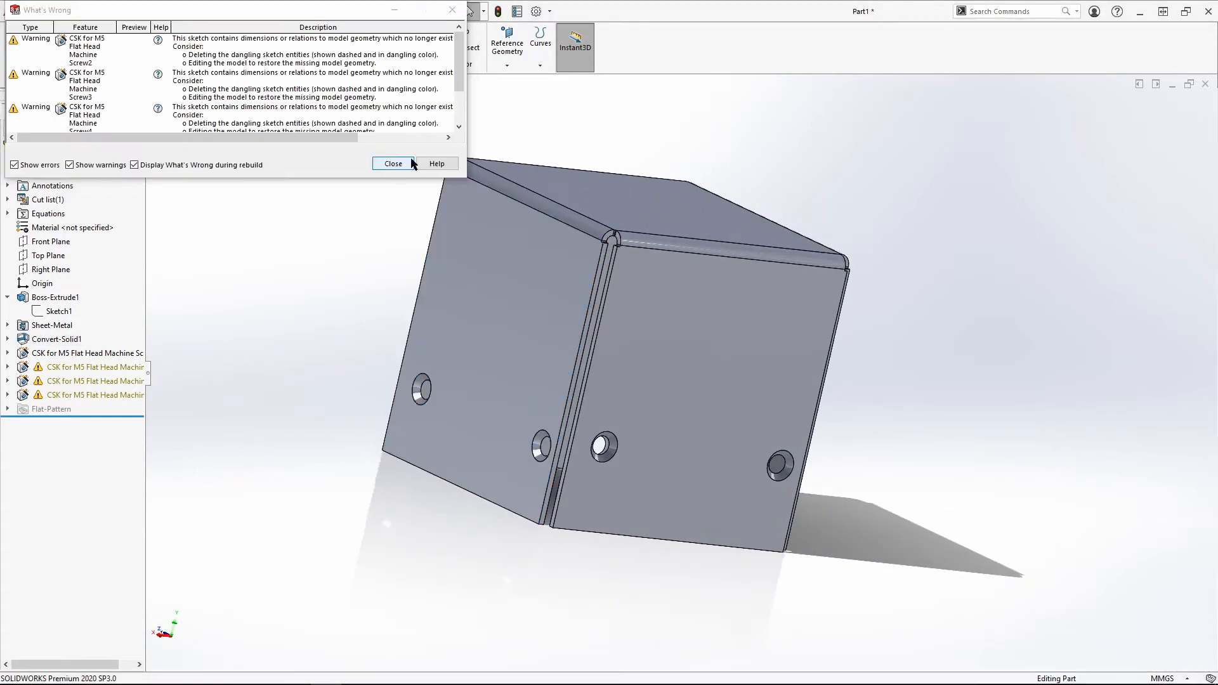
pyautogui.click(438, 163)
# Change the end condition of the base extrusion Boss-Extrude1 to Mid Plane so the cube is centred on its sketch
pyautogui.moveTo(302, 427); pyautogui.dragTo(278, 423, button='middle')
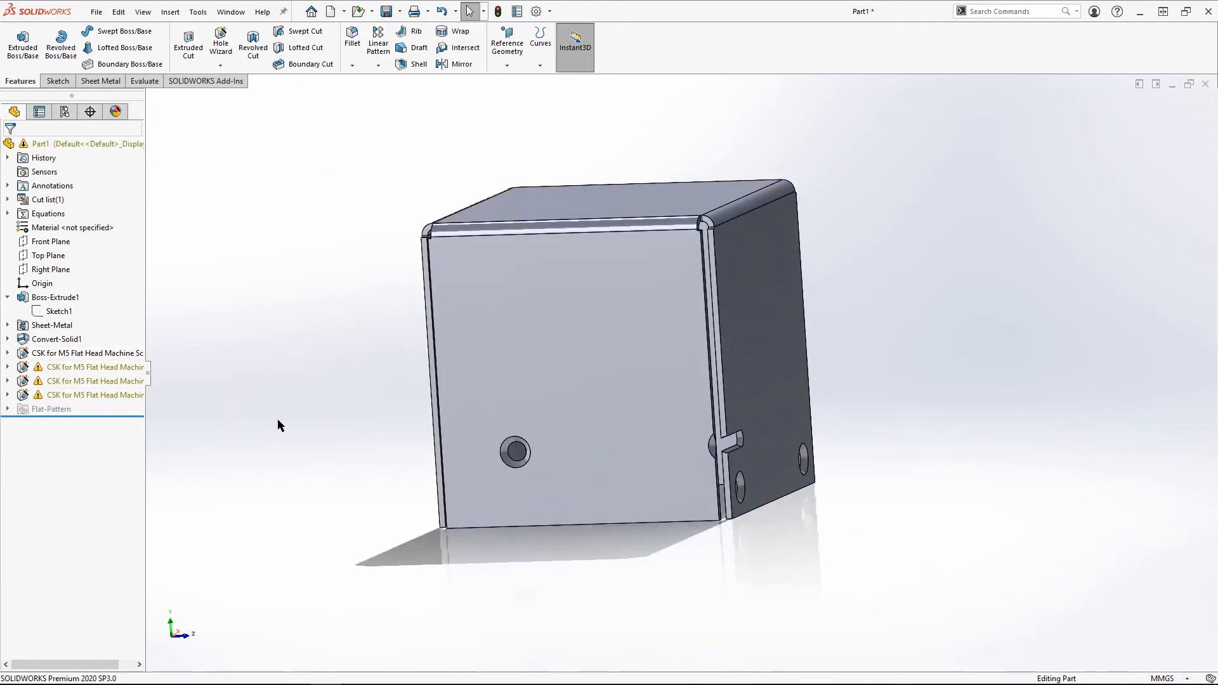
pyautogui.rightClick(69, 366)
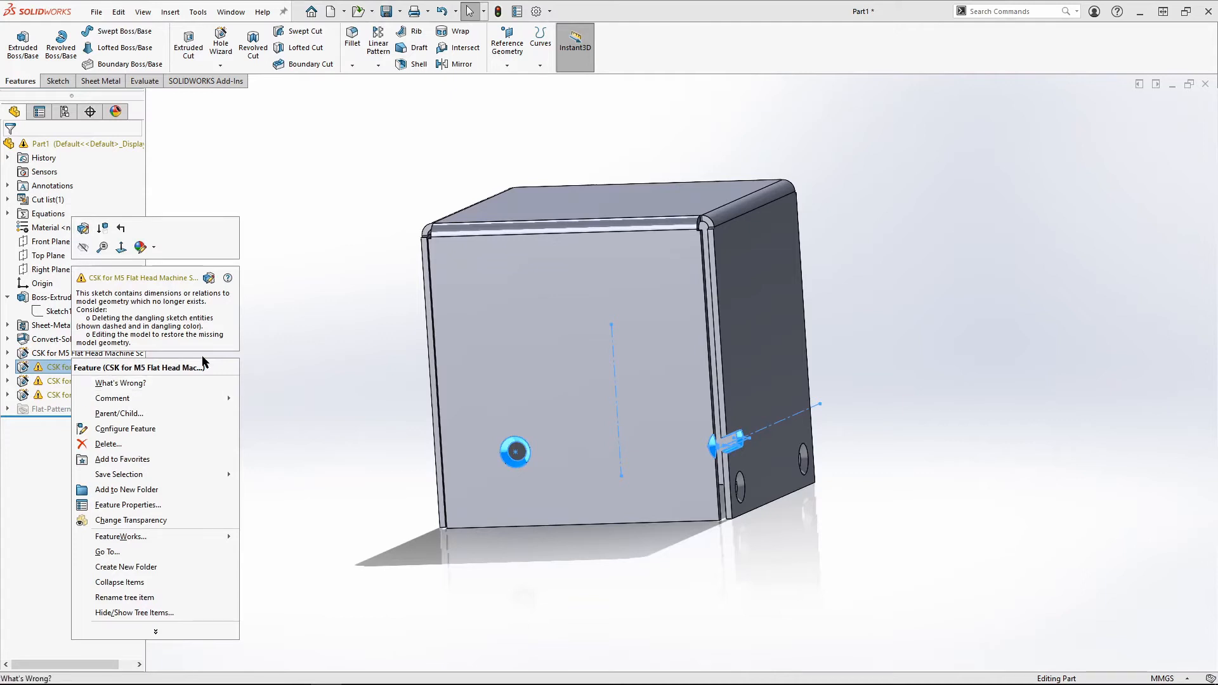
pyautogui.click(299, 354)
pyautogui.rightClick(25, 302)
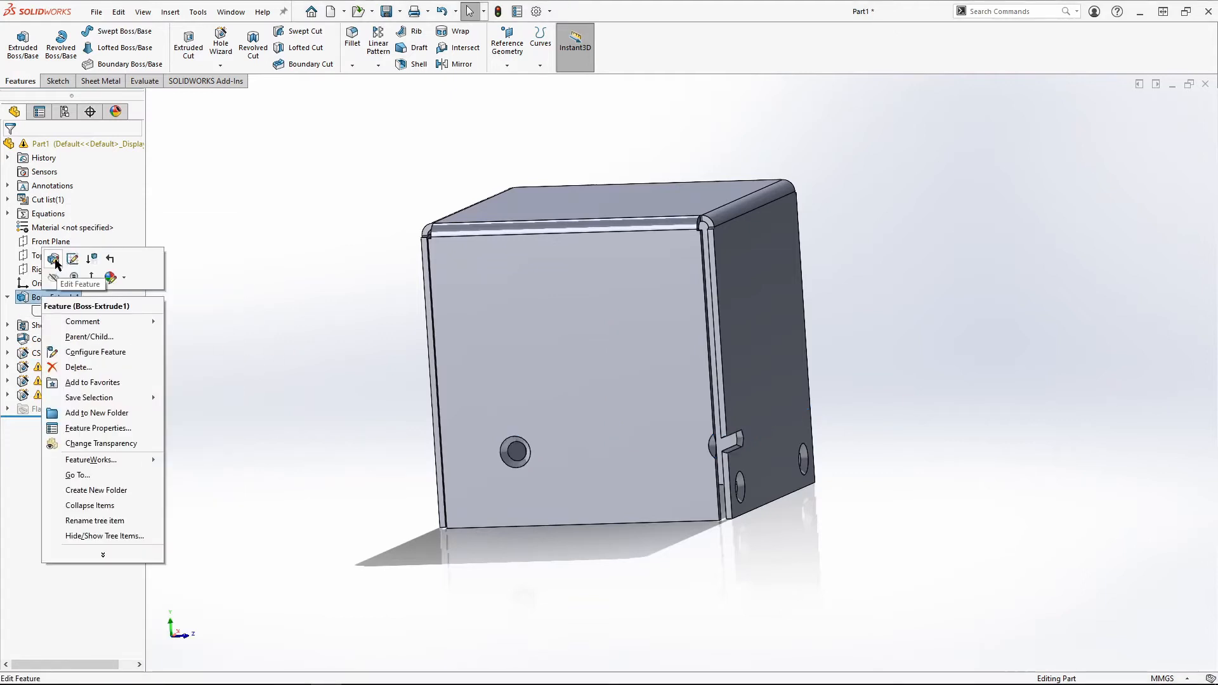
pyautogui.click(58, 265)
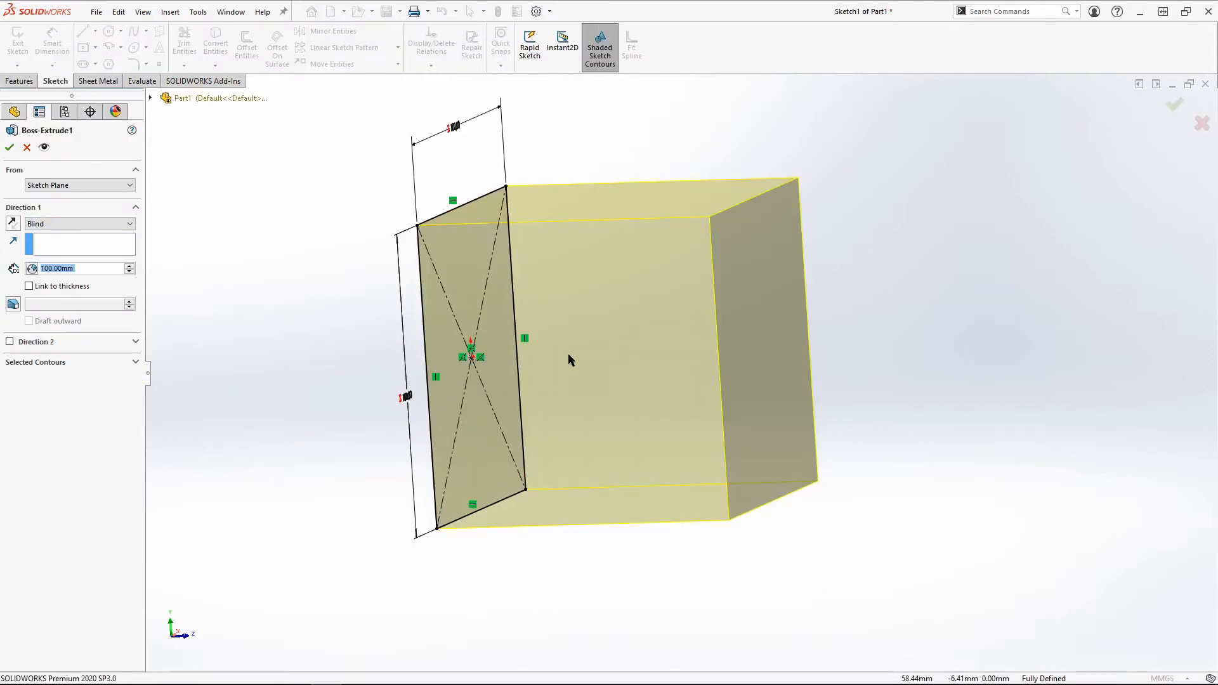
pyautogui.moveTo(562, 420); pyautogui.dragTo(587, 396, button='middle')
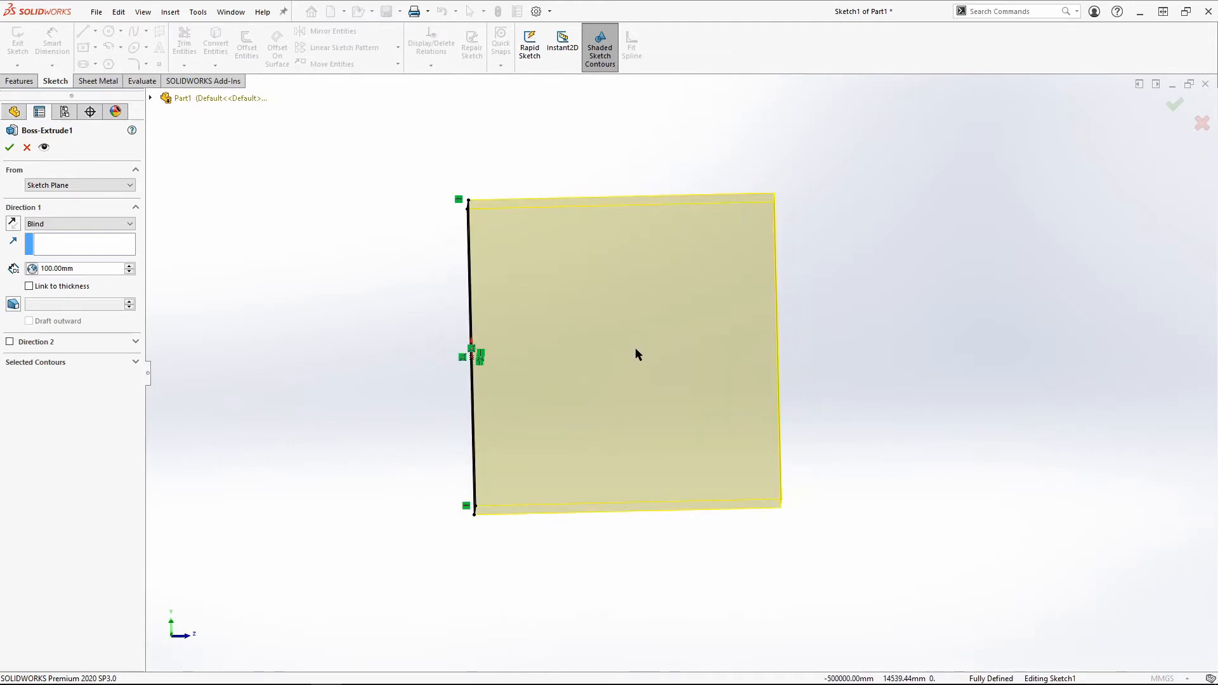
pyautogui.click(79, 224)
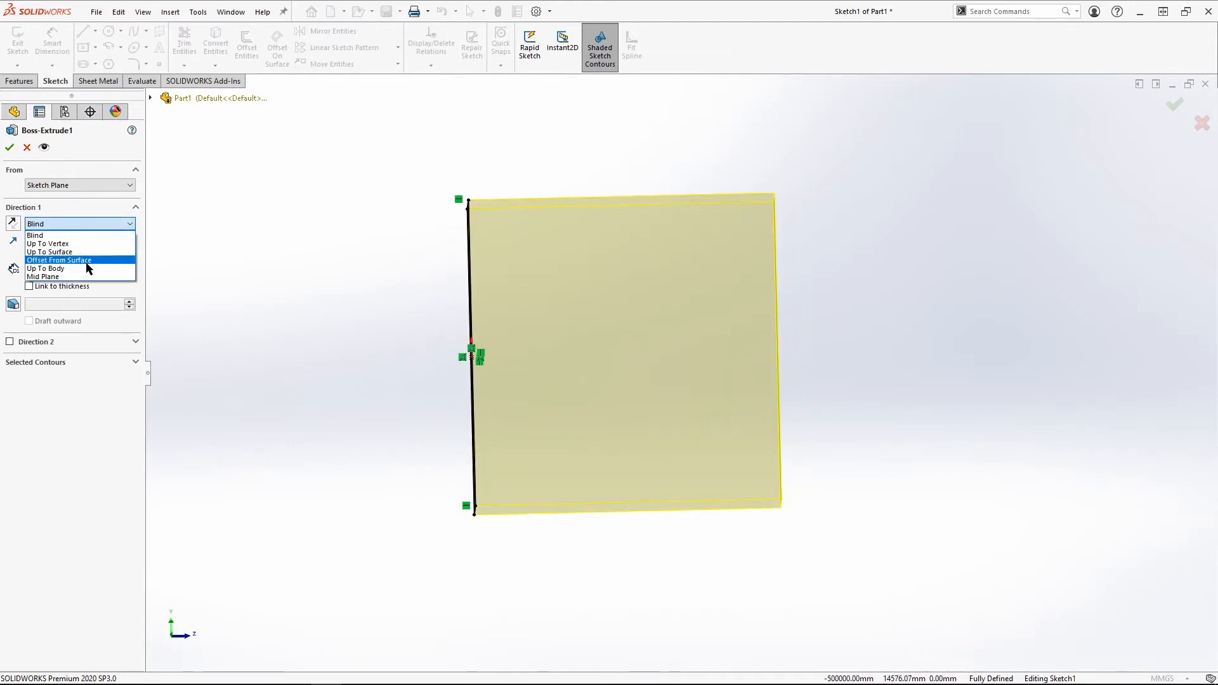
pyautogui.click(87, 280)
pyautogui.click(11, 149)
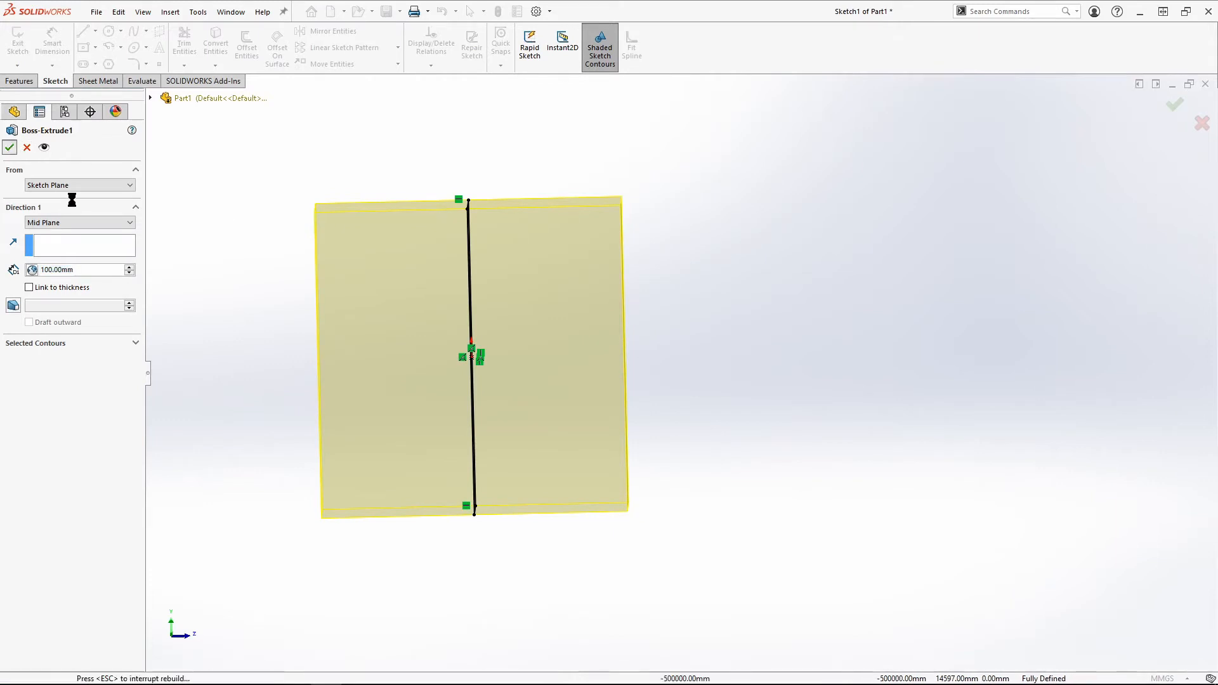
pyautogui.click(393, 164)
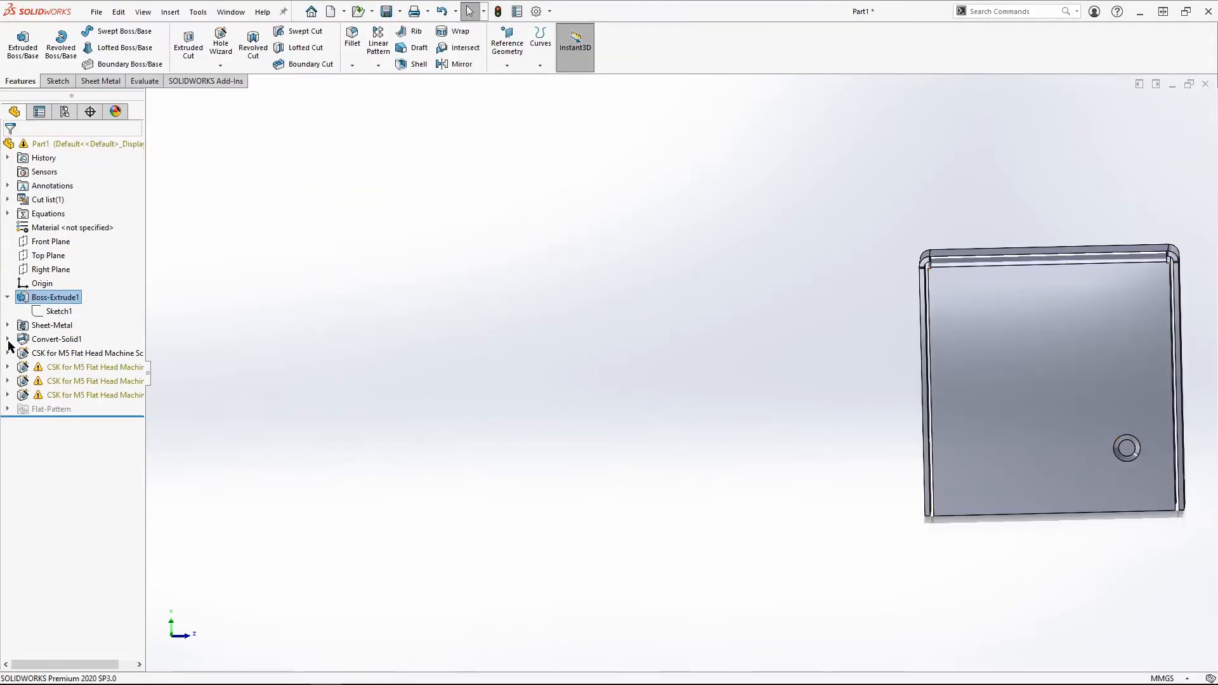
# In the first copied hole feature's position sketch, reattach the height dimension to the face's bottom edge and the centerline's lower endpoint to that edge's midpoint
pyautogui.rightClick(56, 366)
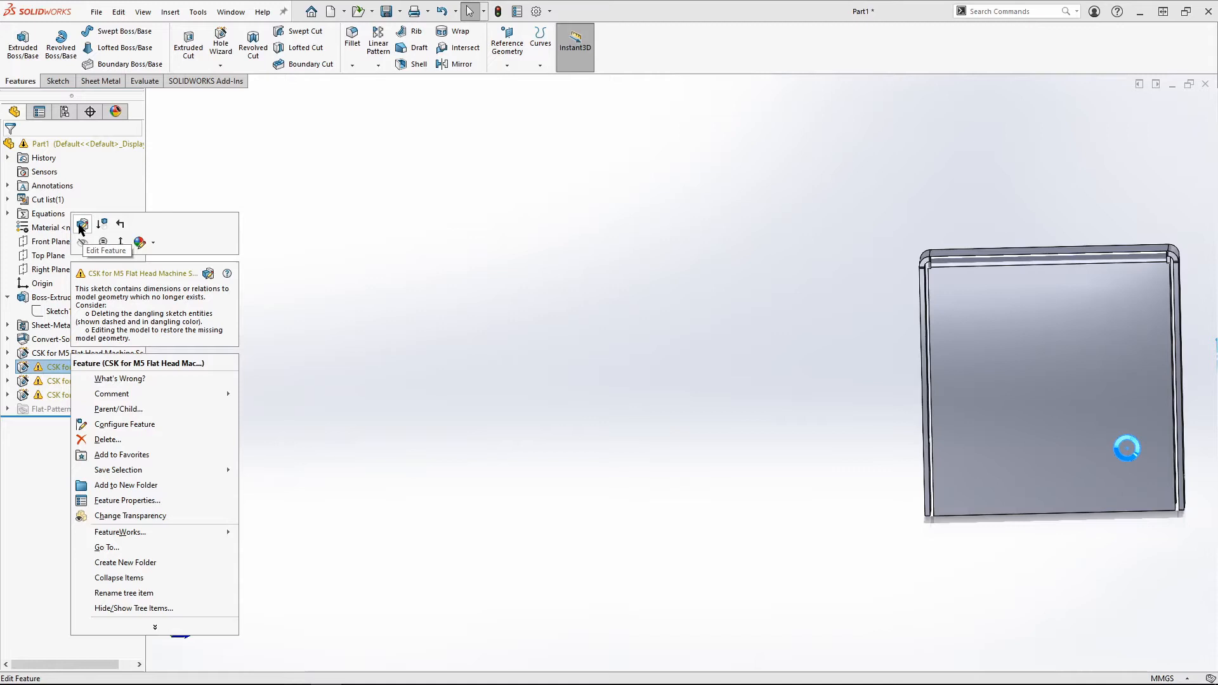
pyautogui.click(8, 367)
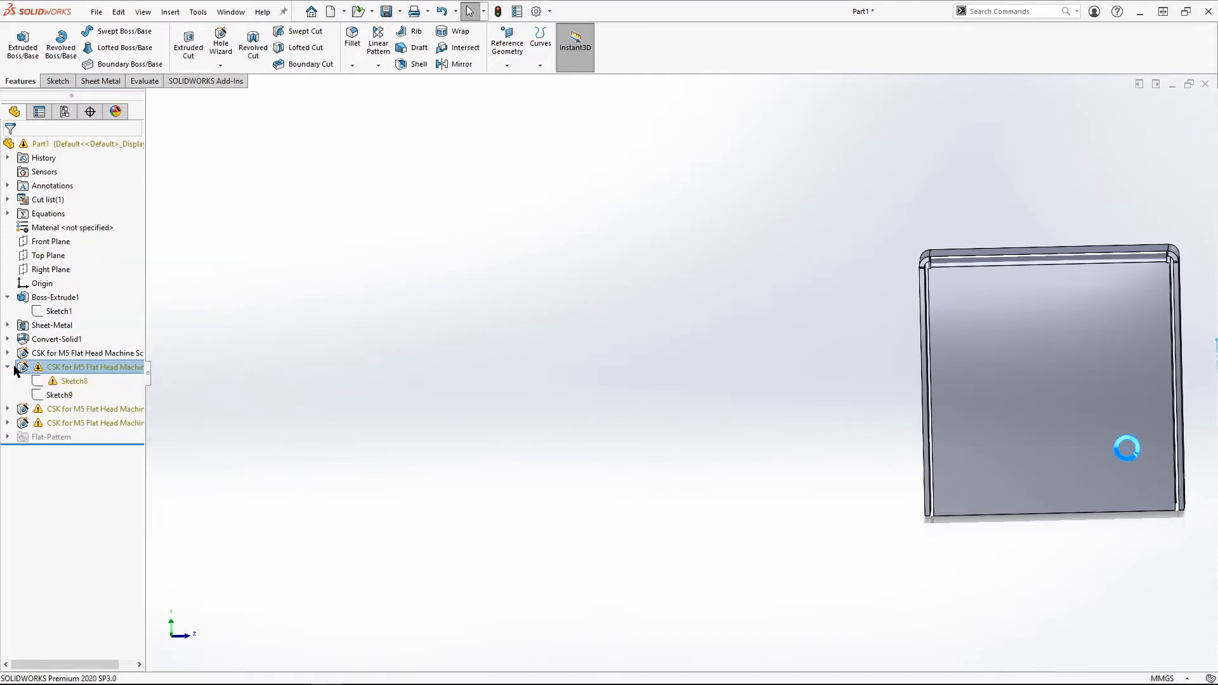
pyautogui.rightClick(63, 381)
pyautogui.click(71, 242)
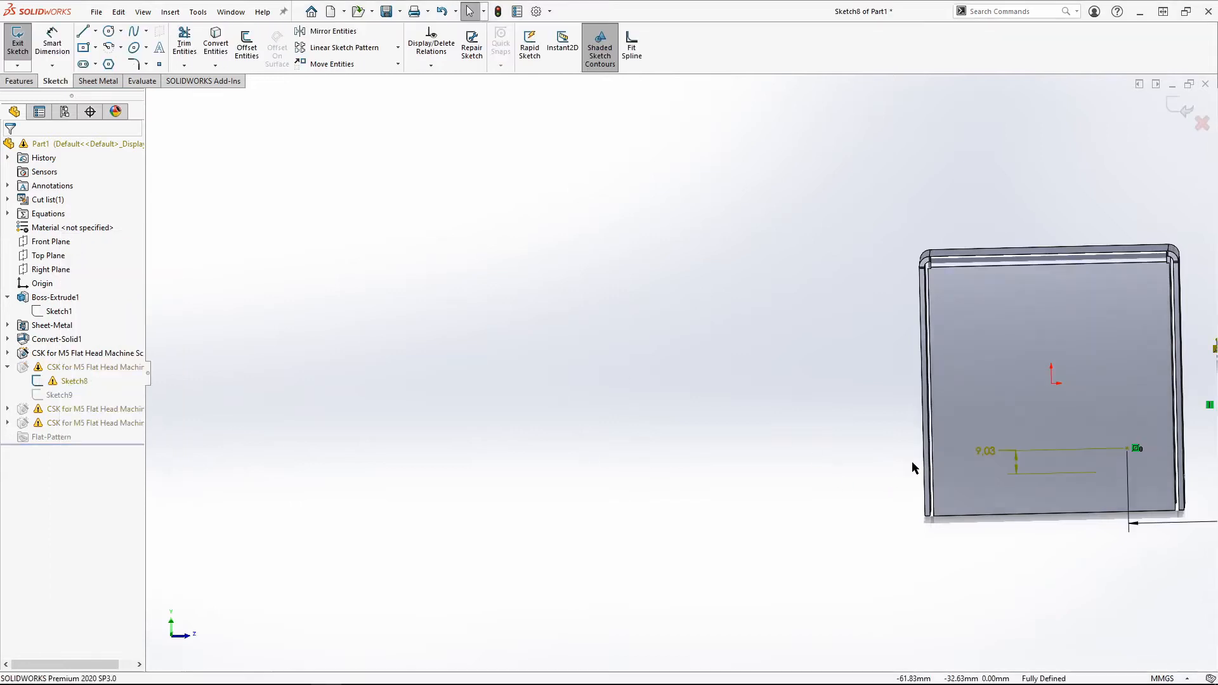
pyautogui.scroll(-3, 776, 365)
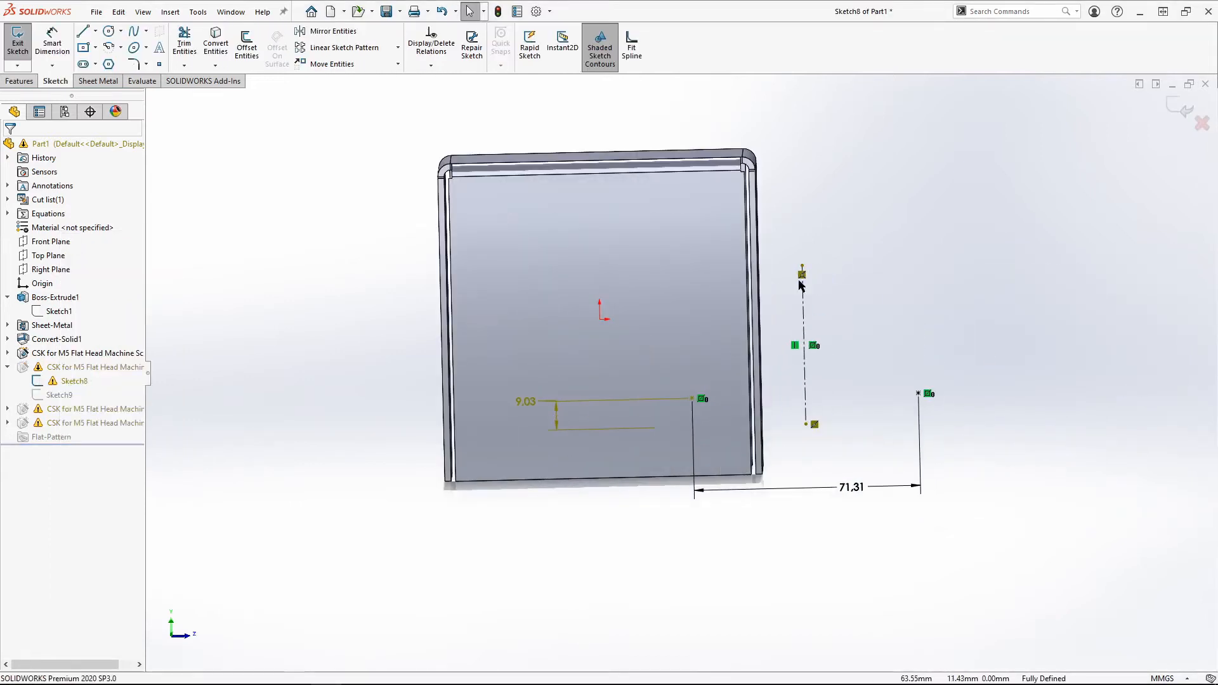
pyautogui.click(654, 430)
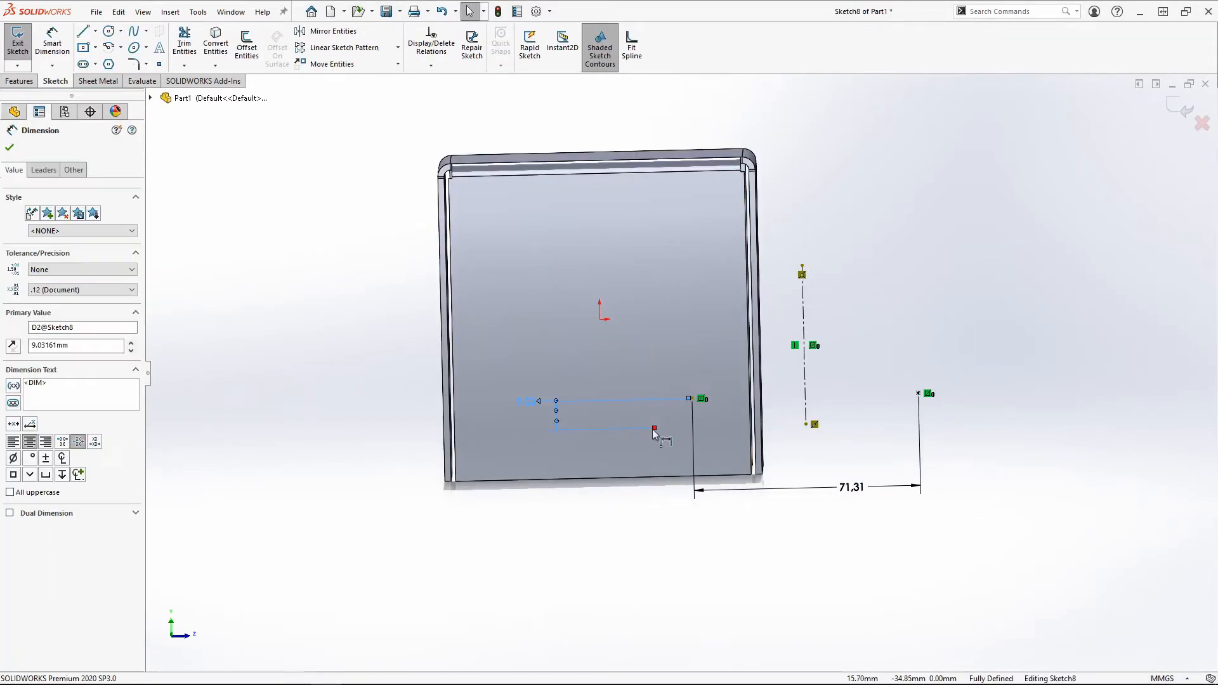
pyautogui.moveTo(654, 480); pyautogui.dragTo(672, 493)
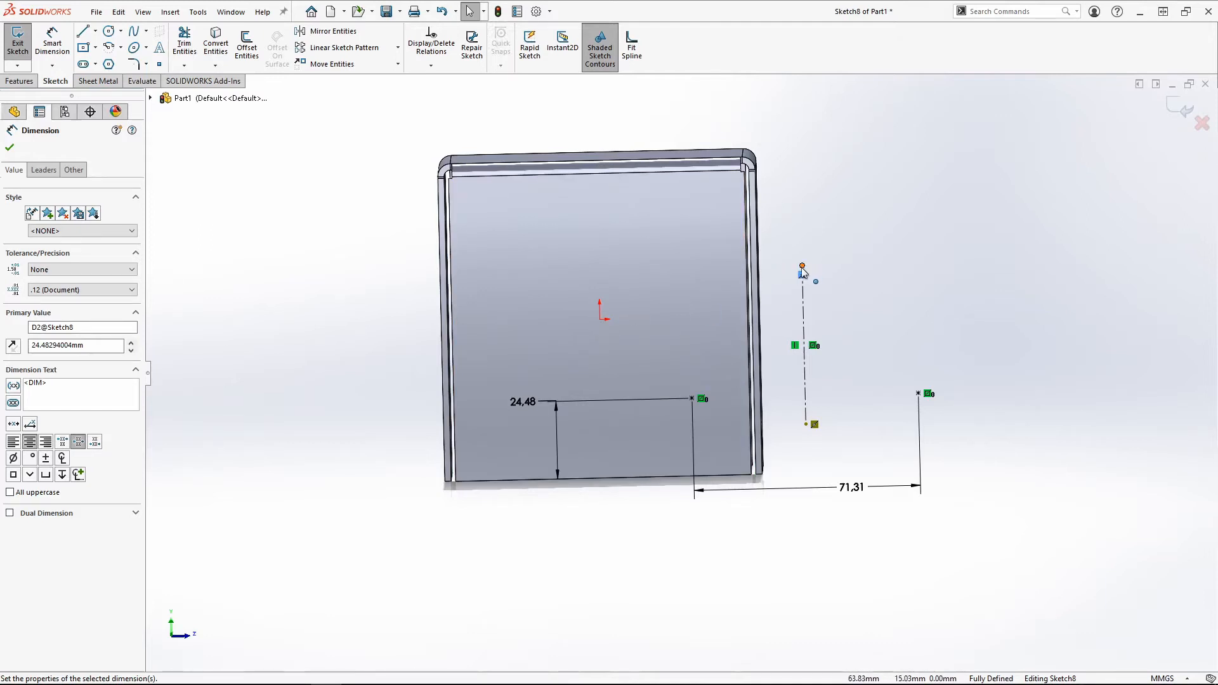
pyautogui.moveTo(810, 425); pyautogui.dragTo(616, 479)
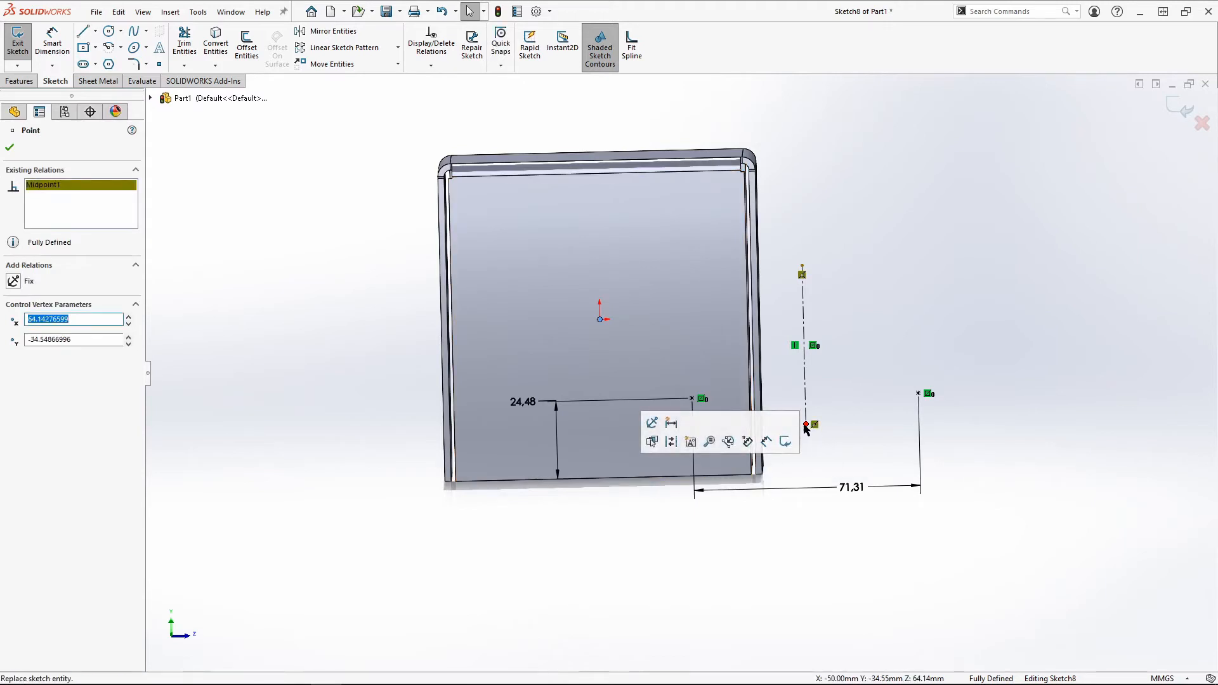
pyautogui.click(635, 482)
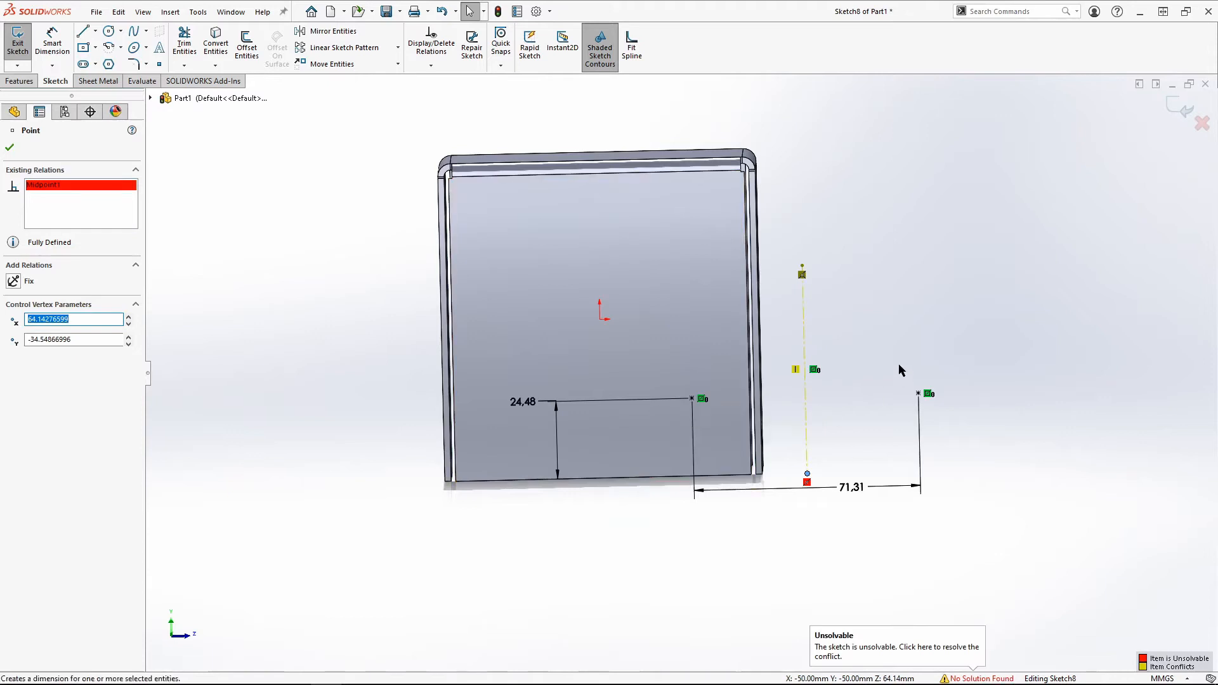
# Try to reattach the centerline's dangling upper endpoint to the origin
pyautogui.click(823, 287)
pyautogui.click(802, 269)
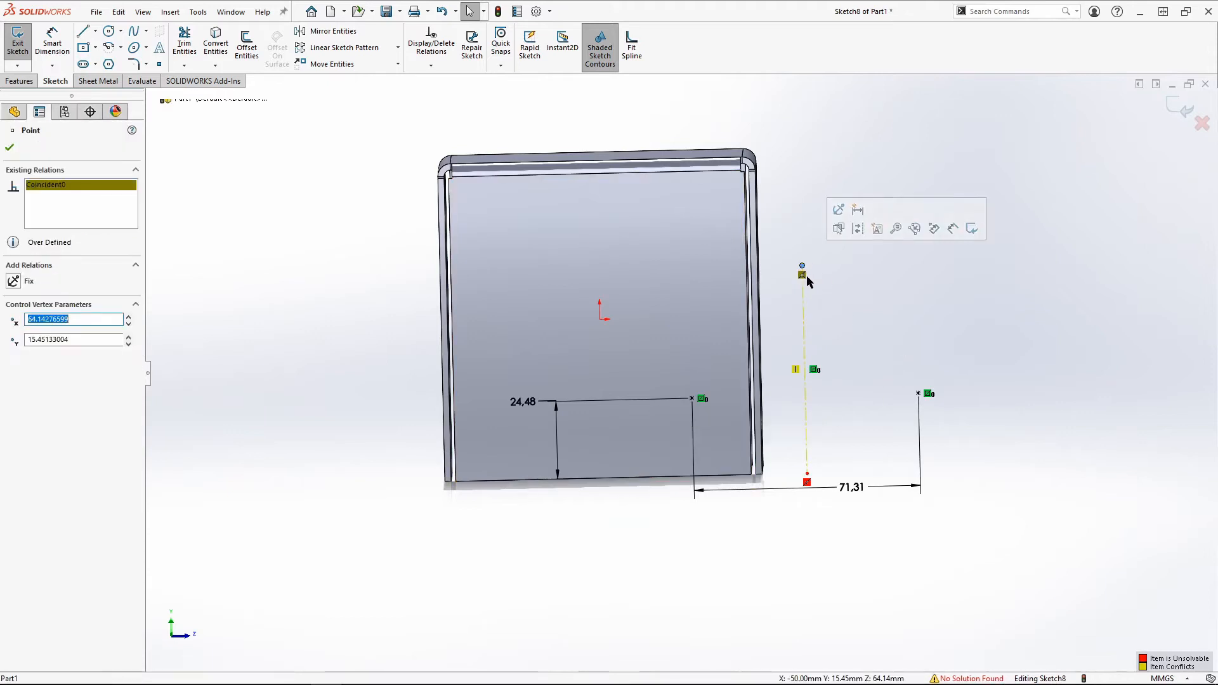
pyautogui.click(854, 314)
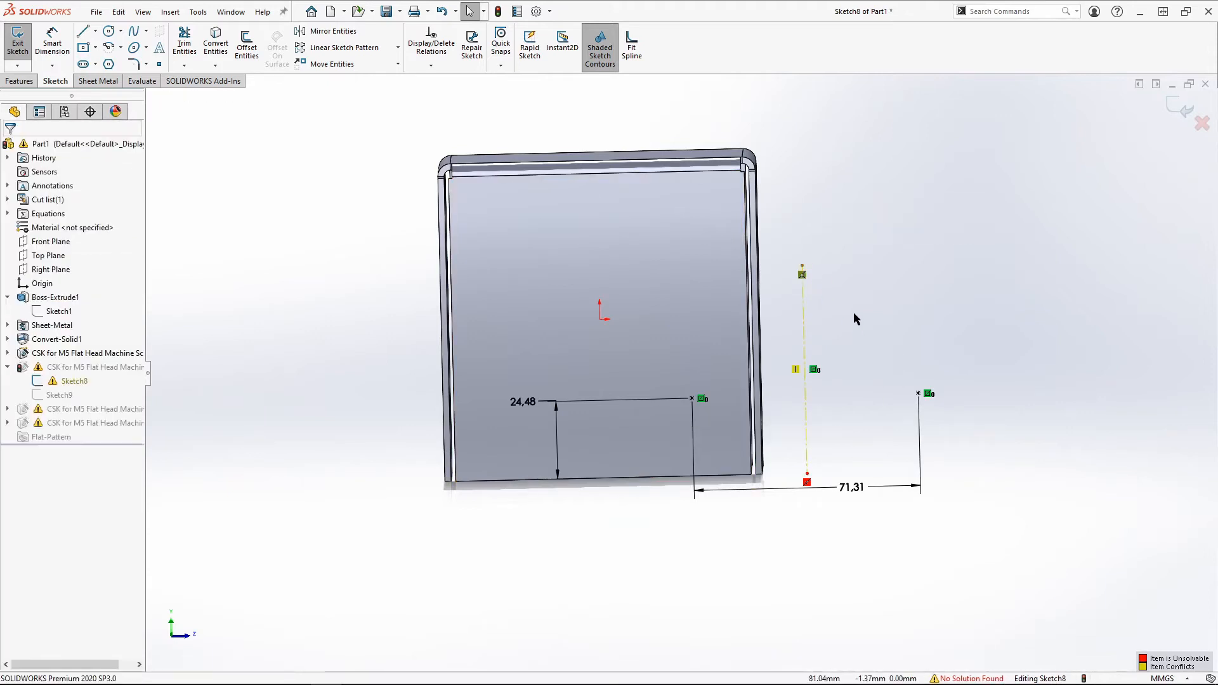
pyautogui.click(803, 270)
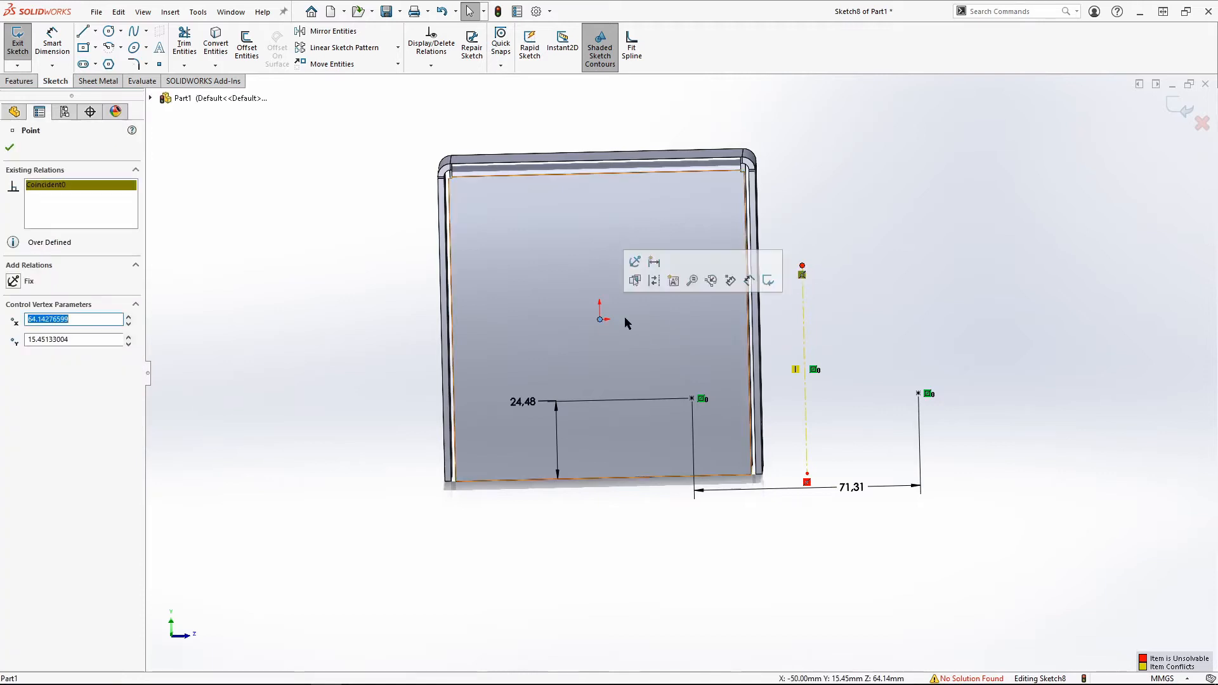
pyautogui.moveTo(802, 271); pyautogui.dragTo(626, 332)
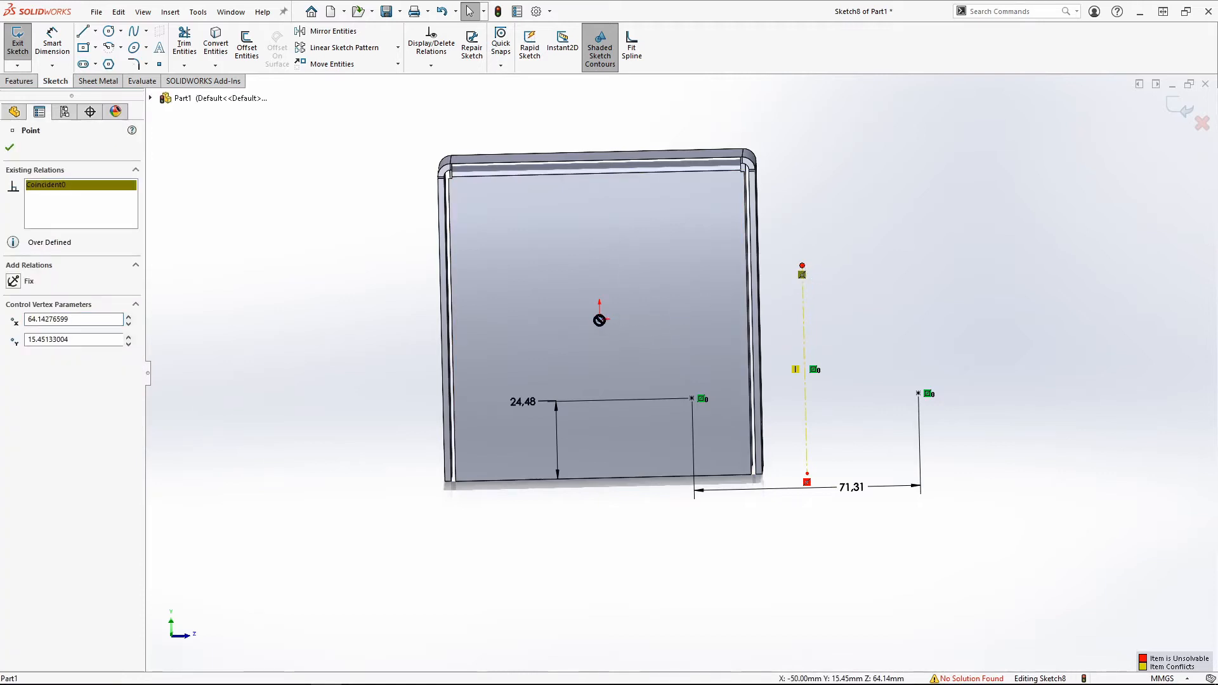
pyautogui.click(854, 278)
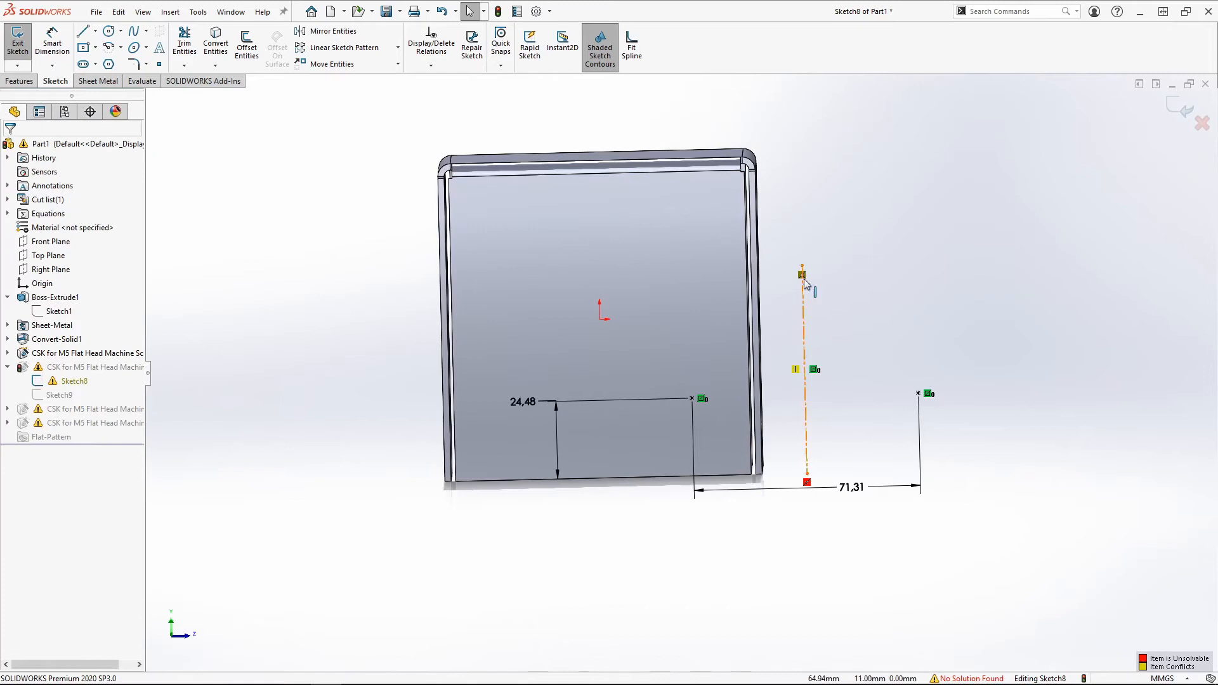
# Delete the centerline's dangling upper relation, make that endpoint coincident with the origin, and exit the sketch, choosing to stop and repair
pyautogui.press('Delete')
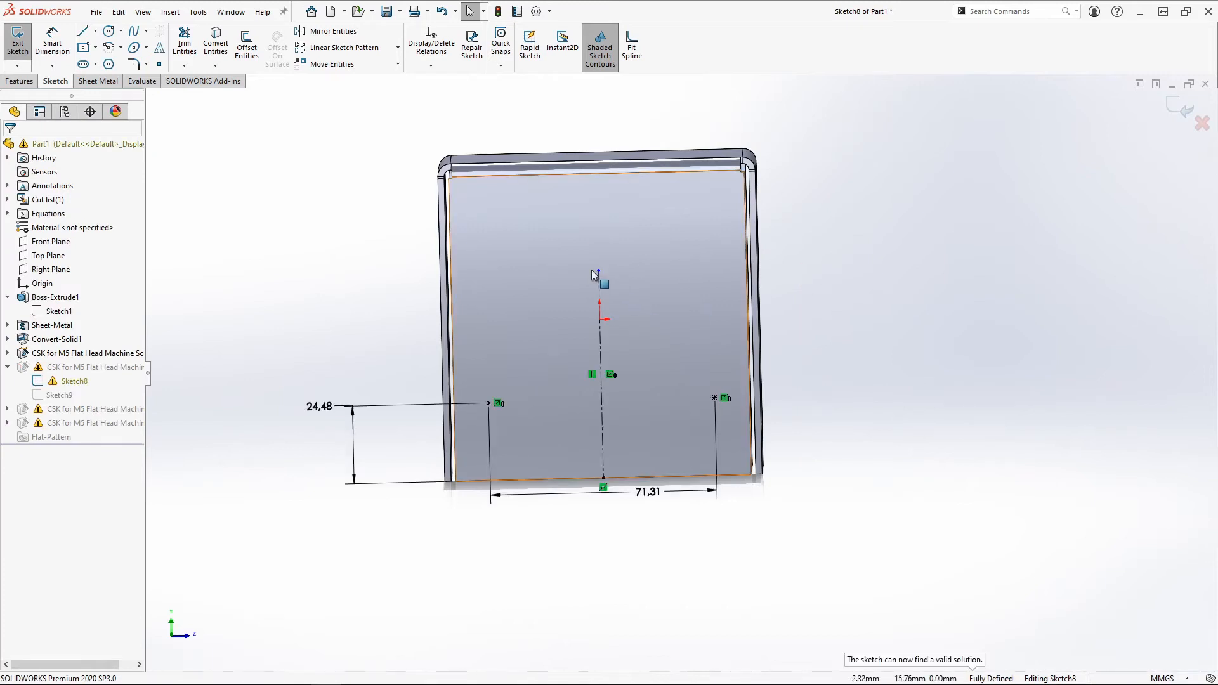
pyautogui.click(599, 272)
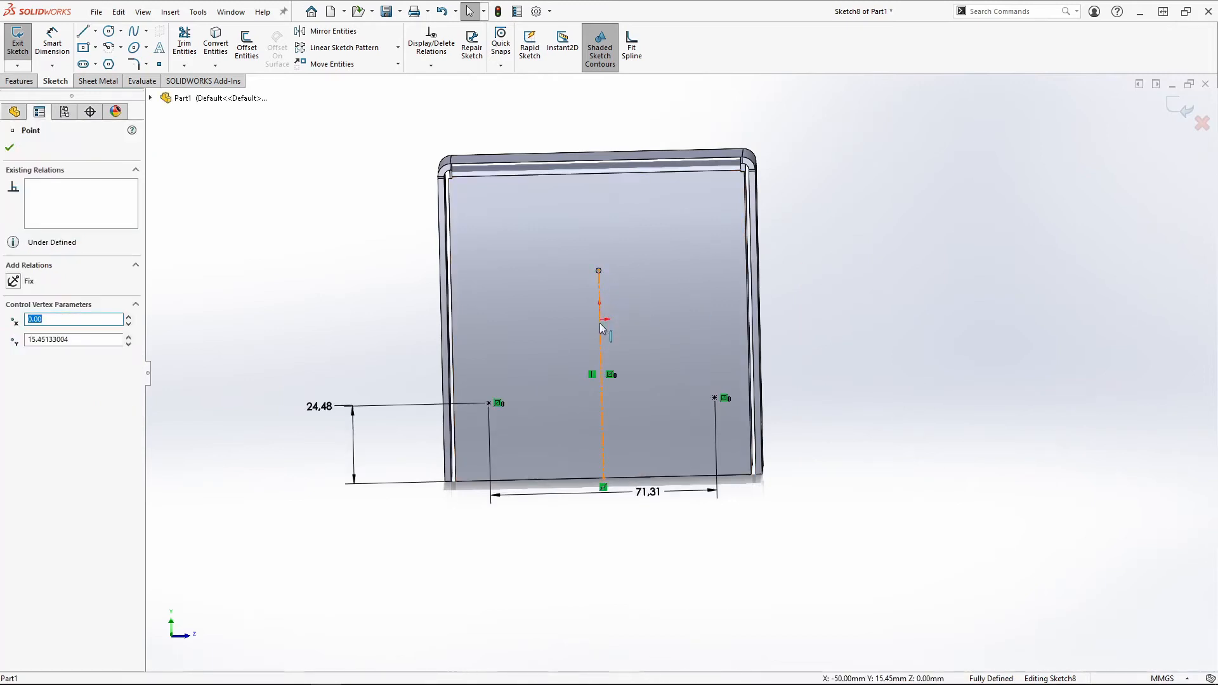
pyautogui.moveTo(676, 349)
pyautogui.mouseDown(button='middle')
pyautogui.moveTo(680, 327)
pyautogui.moveTo(671, 336)
pyautogui.mouseUp(button='middle')
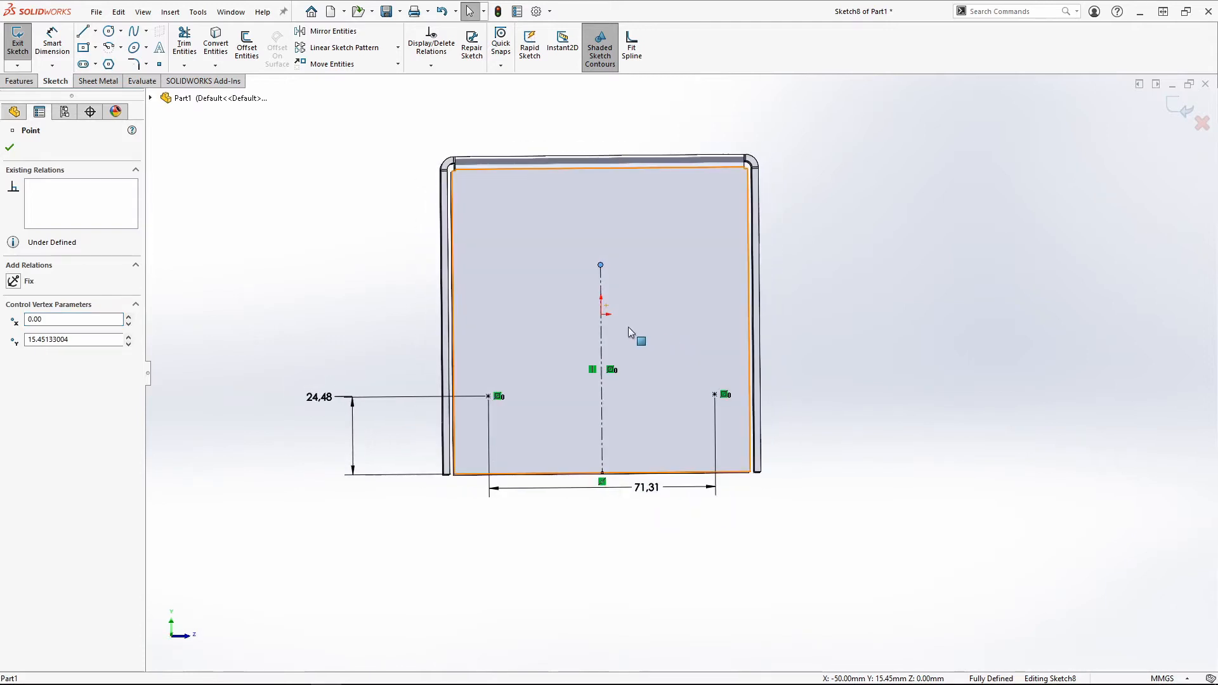
pyautogui.keyDown('ctrl'); pyautogui.click(601, 315); pyautogui.keyUp('ctrl')
pyautogui.click(18, 383)
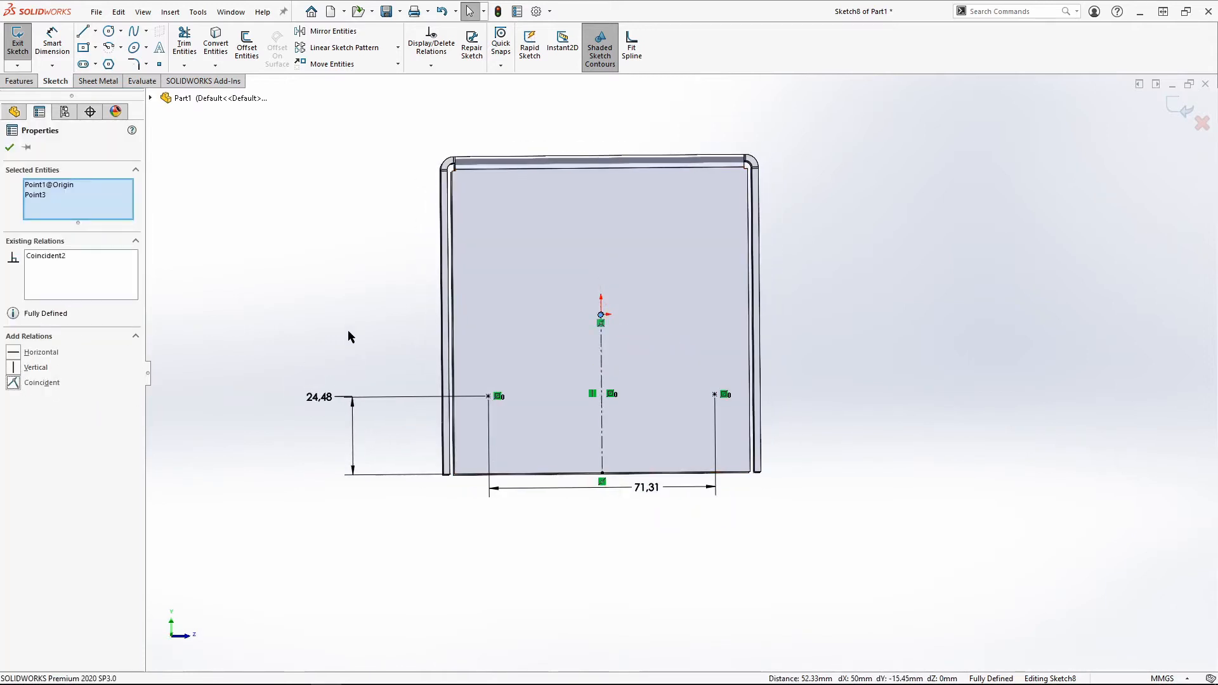
pyautogui.click(349, 333)
pyautogui.click(1179, 108)
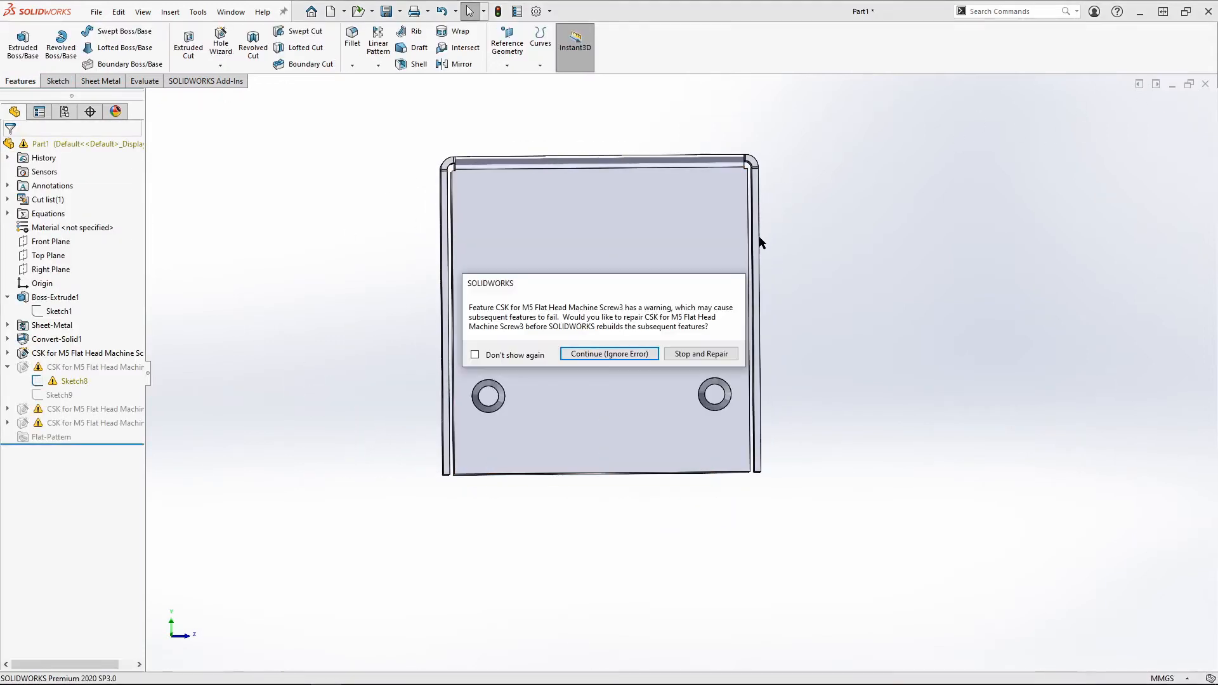
pyautogui.click(702, 357)
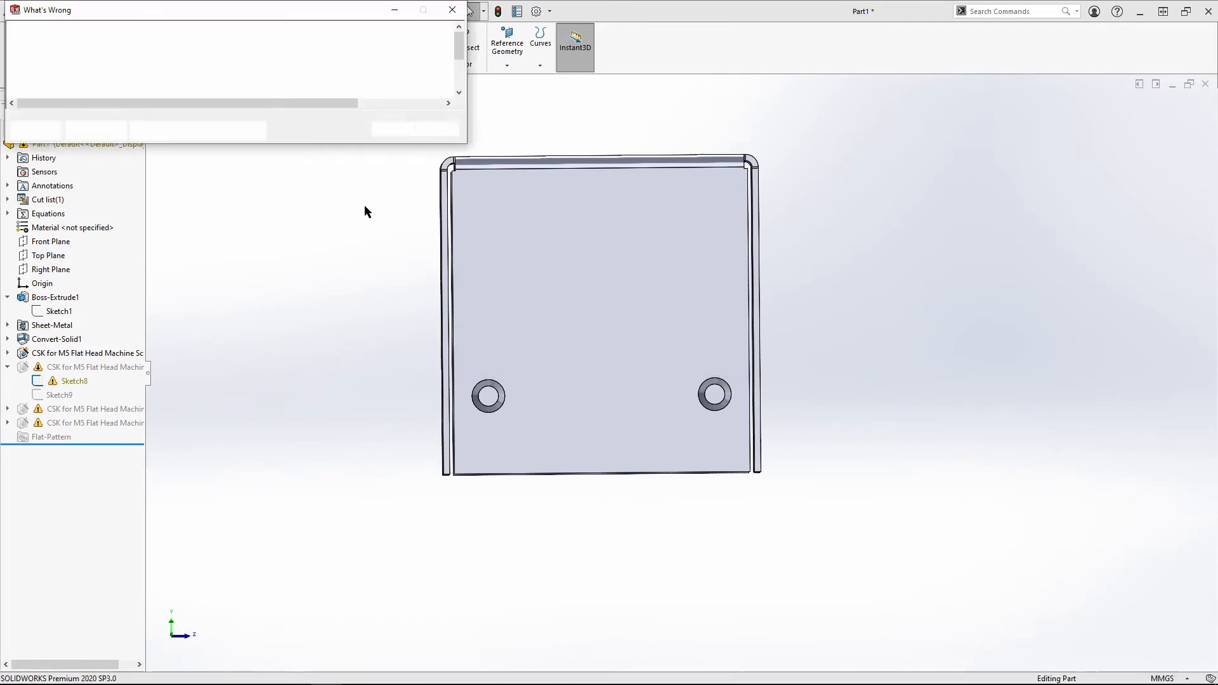
pyautogui.click(384, 130)
# Delete the two remaining copied M5 countersunk hole features that still have dangling relations
pyautogui.moveTo(333, 331); pyautogui.dragTo(386, 384, button='middle')
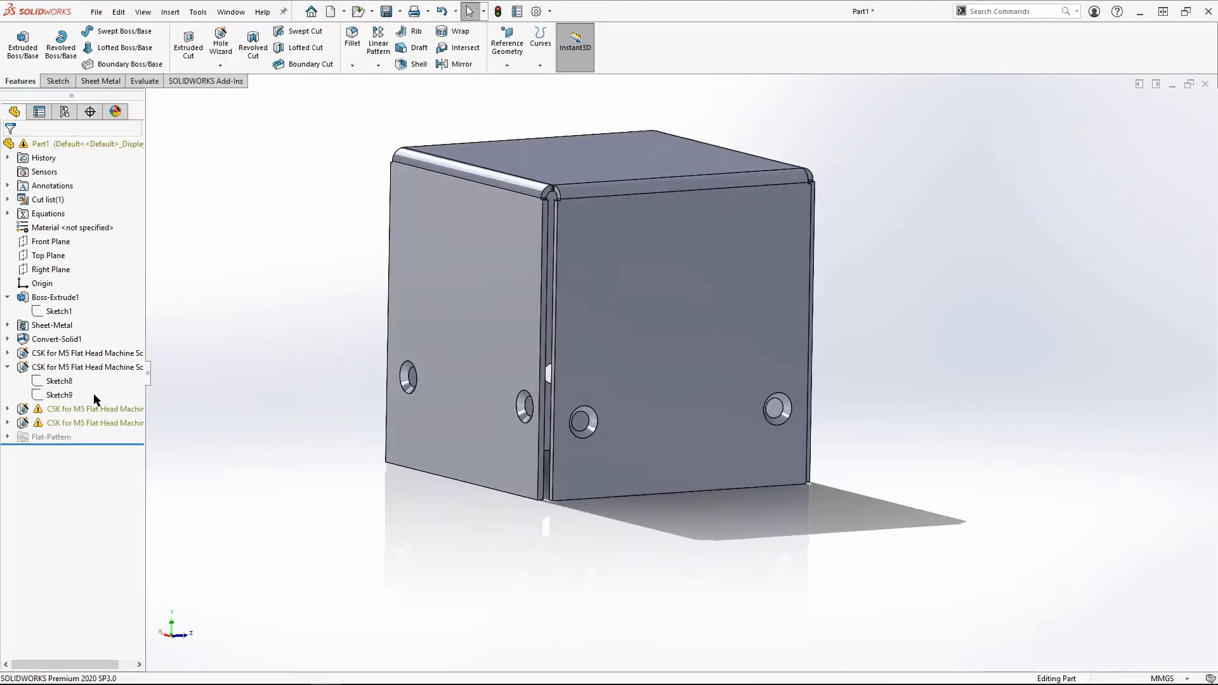
pyautogui.click(89, 408)
pyautogui.click(70, 421)
pyautogui.click(38, 412)
pyautogui.keyDown('ctrl'); pyautogui.click(56, 425); pyautogui.keyUp('ctrl')
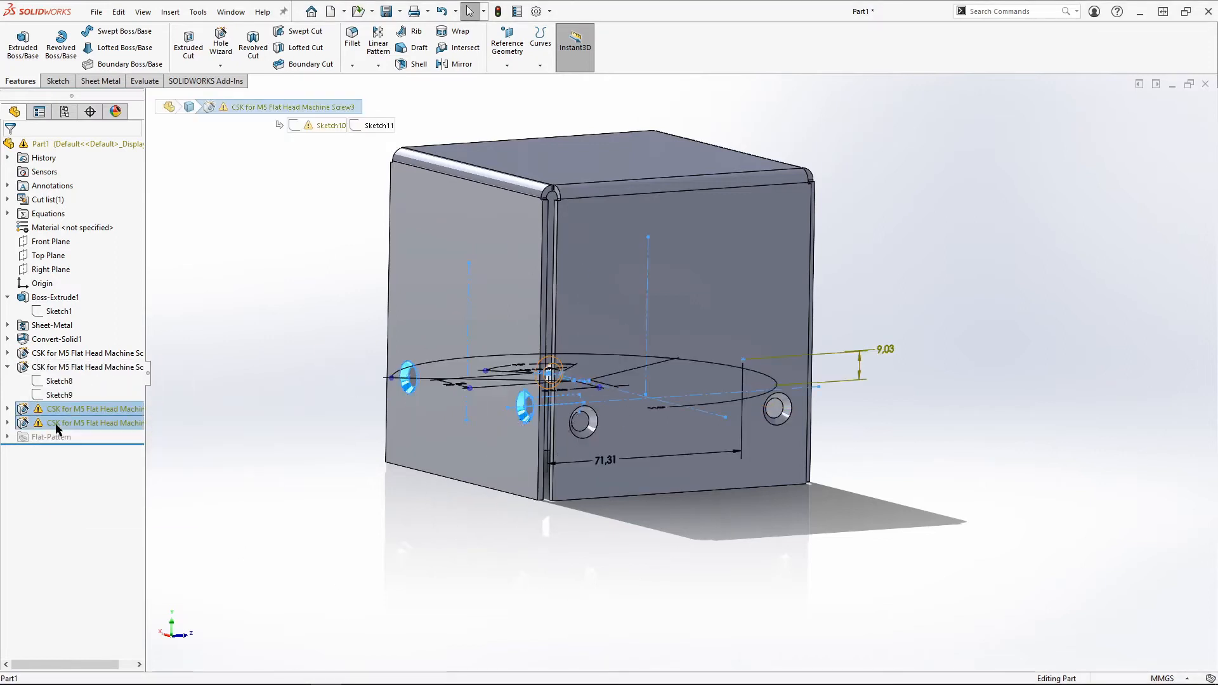
pyautogui.press('Delete')
pyautogui.click(688, 303)
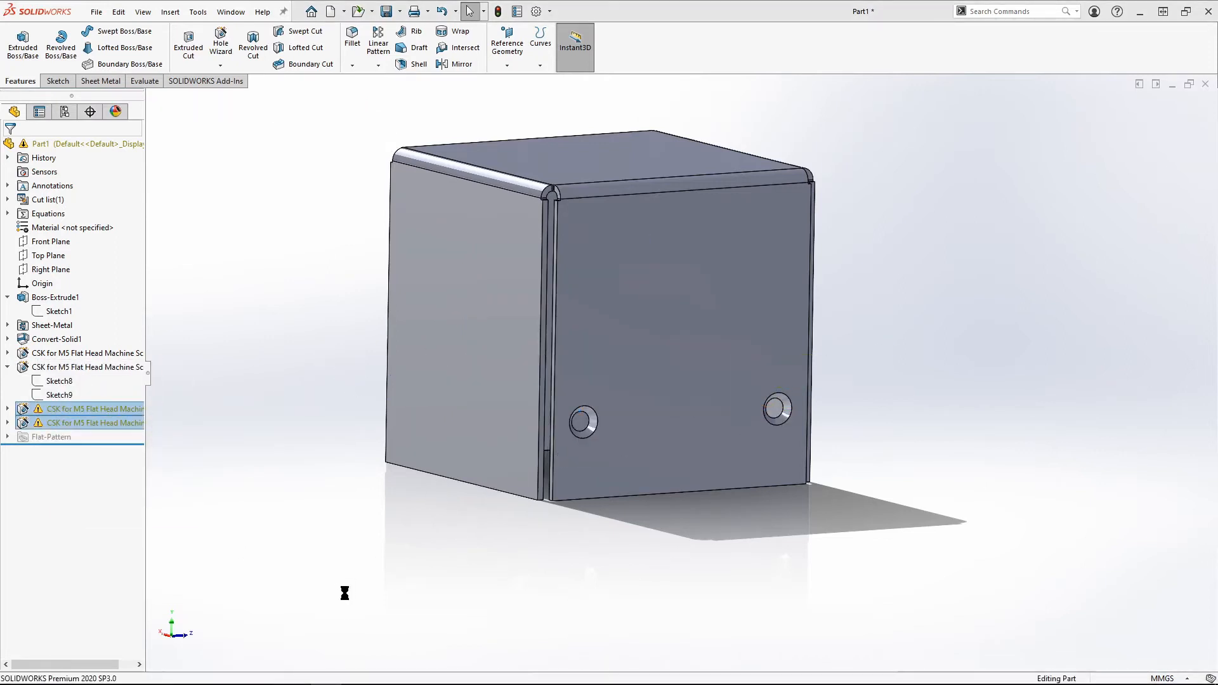
# Link the height dimension of the repaired copied hole feature to the global variable MHeight
pyautogui.click(81, 368)
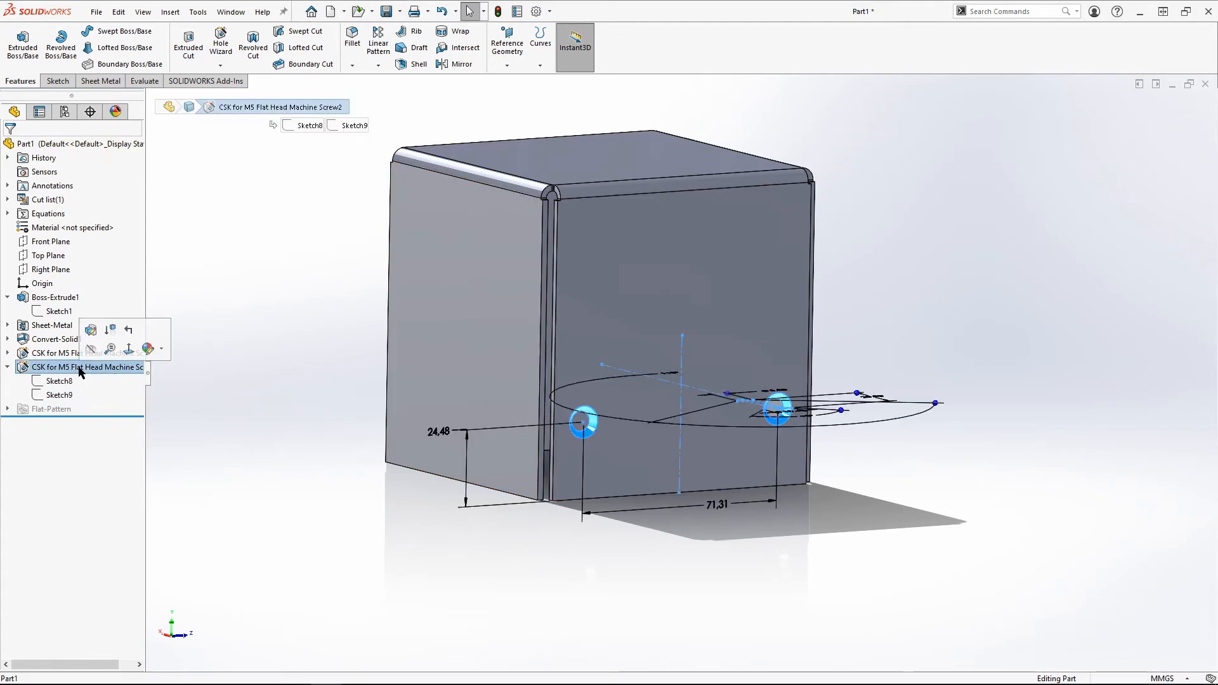
pyautogui.doubleClick(437, 432)
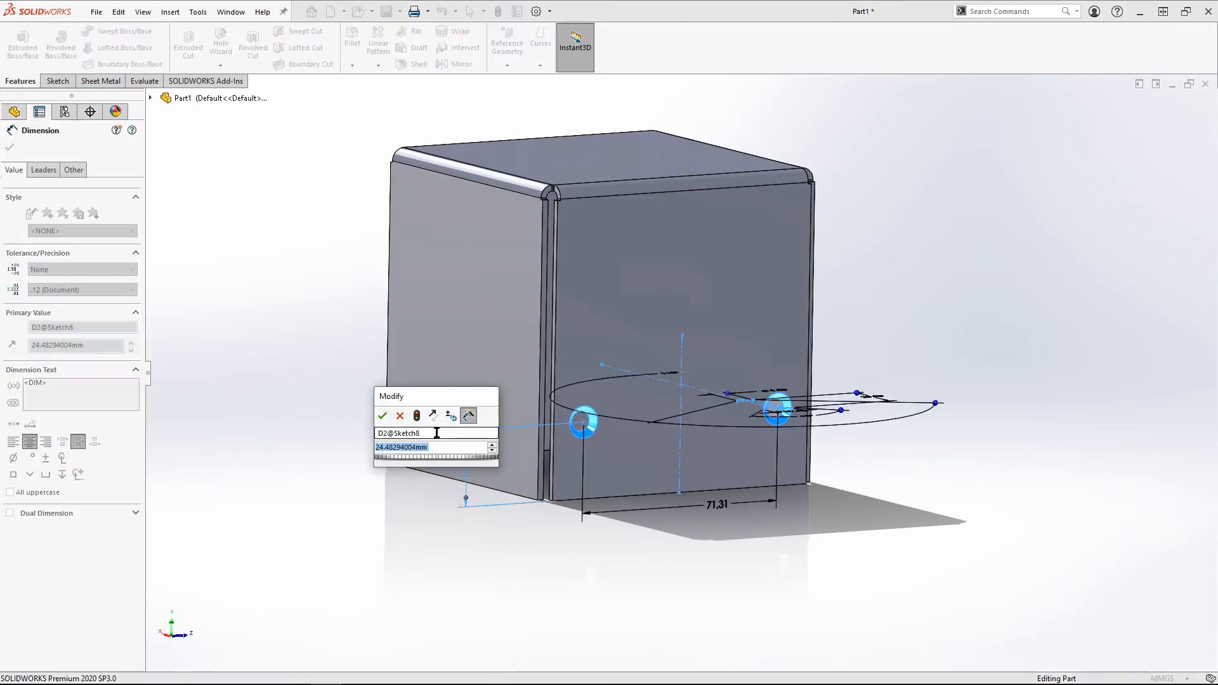
pyautogui.write('=')
pyautogui.moveTo(432, 462)
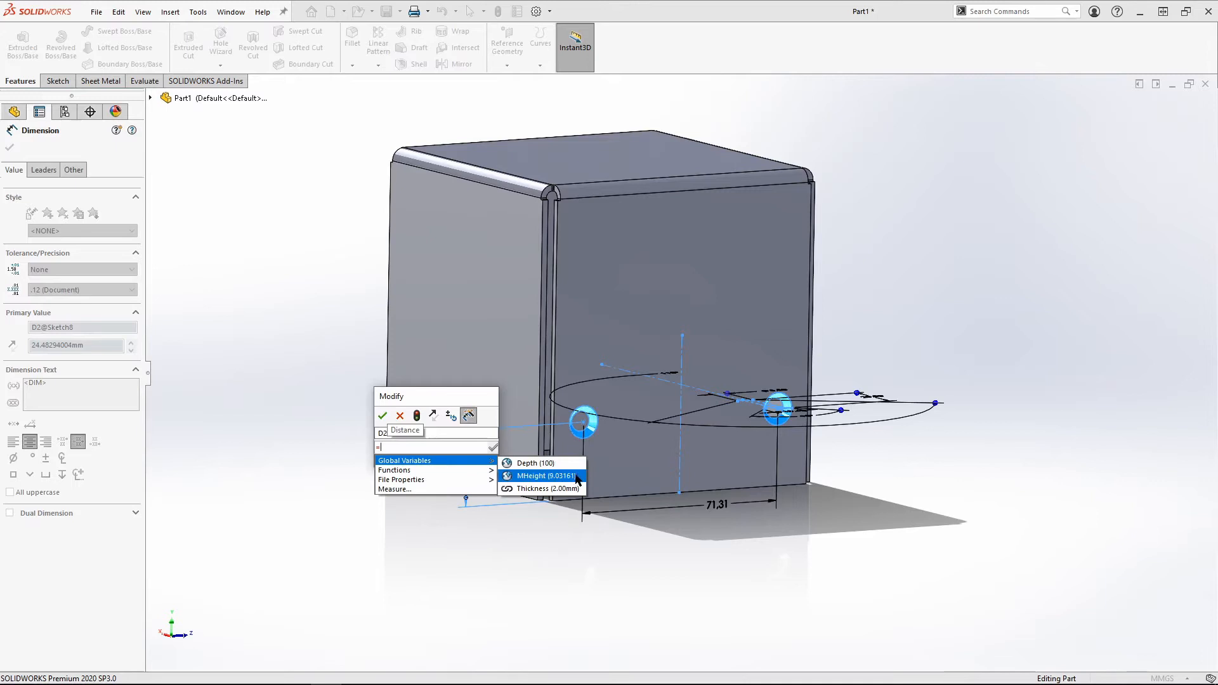
pyautogui.click(547, 476)
pyautogui.click(383, 415)
pyautogui.click(693, 513)
# Link the hole spacing dimension of the original M5 countersunk hole feature to a new global variable named MWidth
pyautogui.moveTo(693, 512); pyautogui.dragTo(657, 504, button='middle')
pyautogui.click(649, 478)
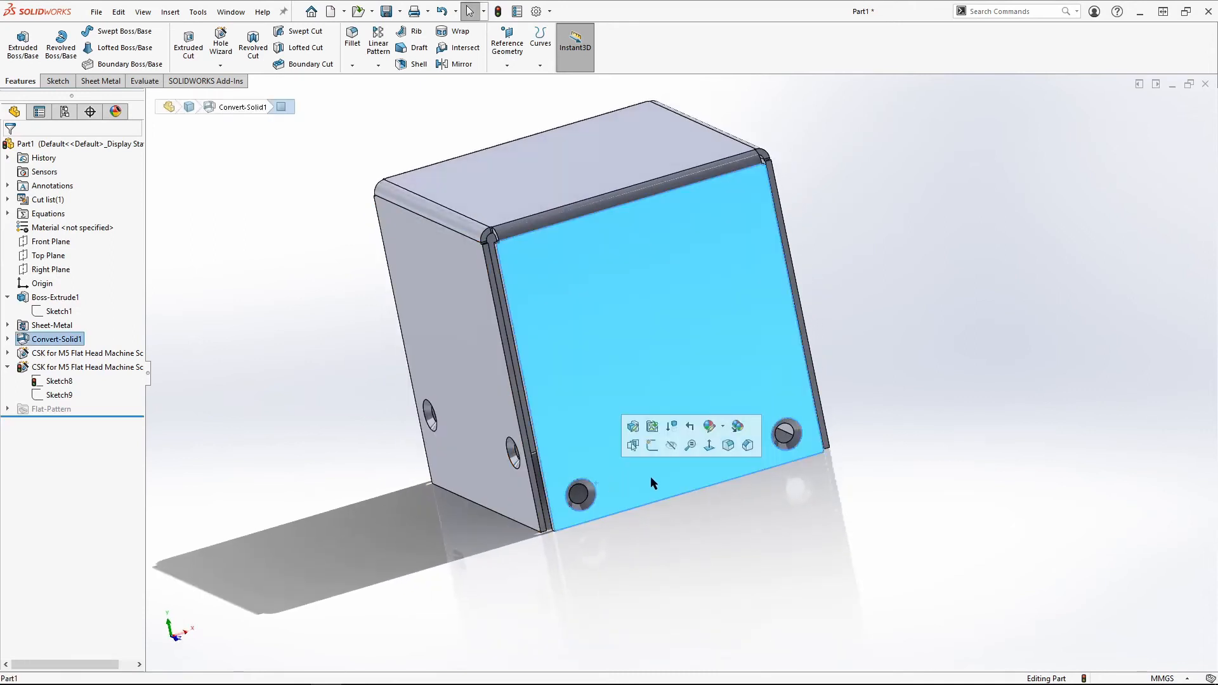
pyautogui.click(7, 353)
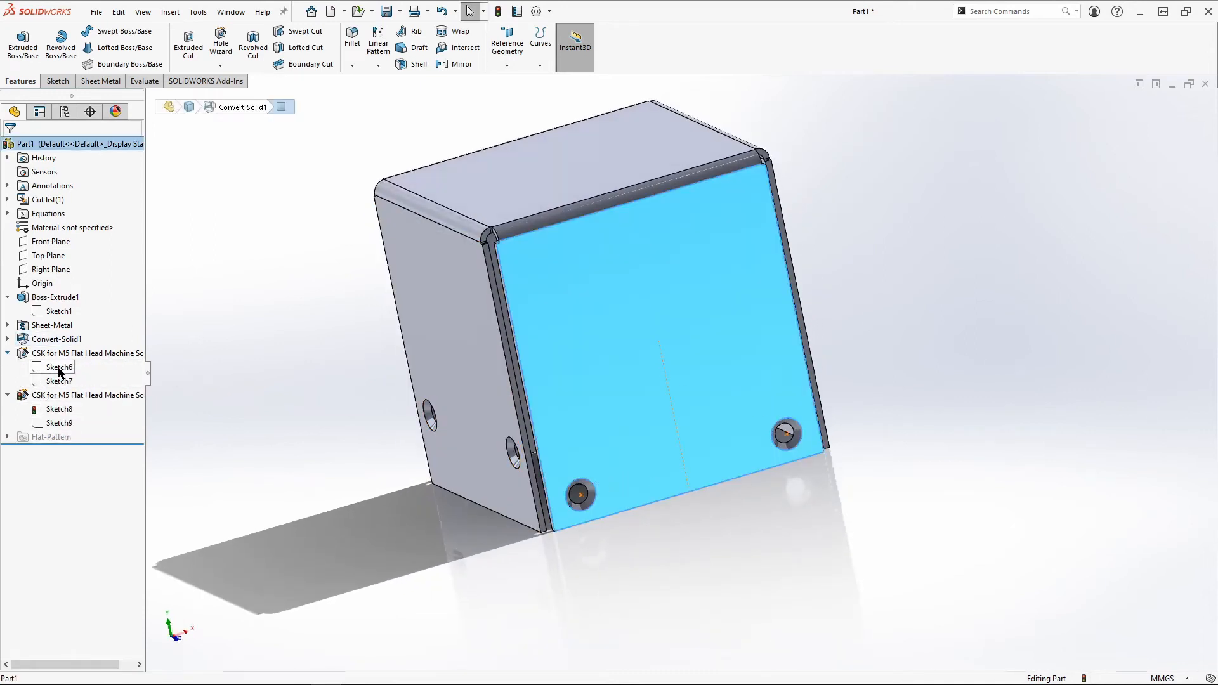
pyautogui.click(59, 368)
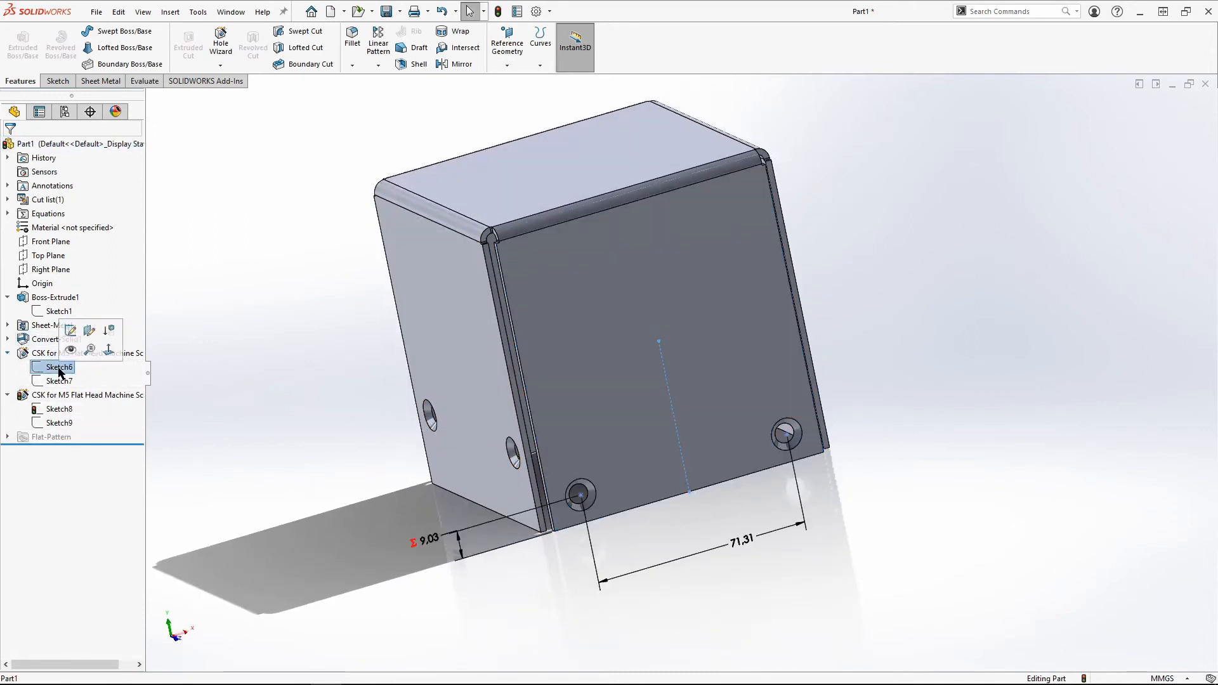
pyautogui.doubleClick(745, 539)
pyautogui.write('=')
pyautogui.moveTo(728, 570)
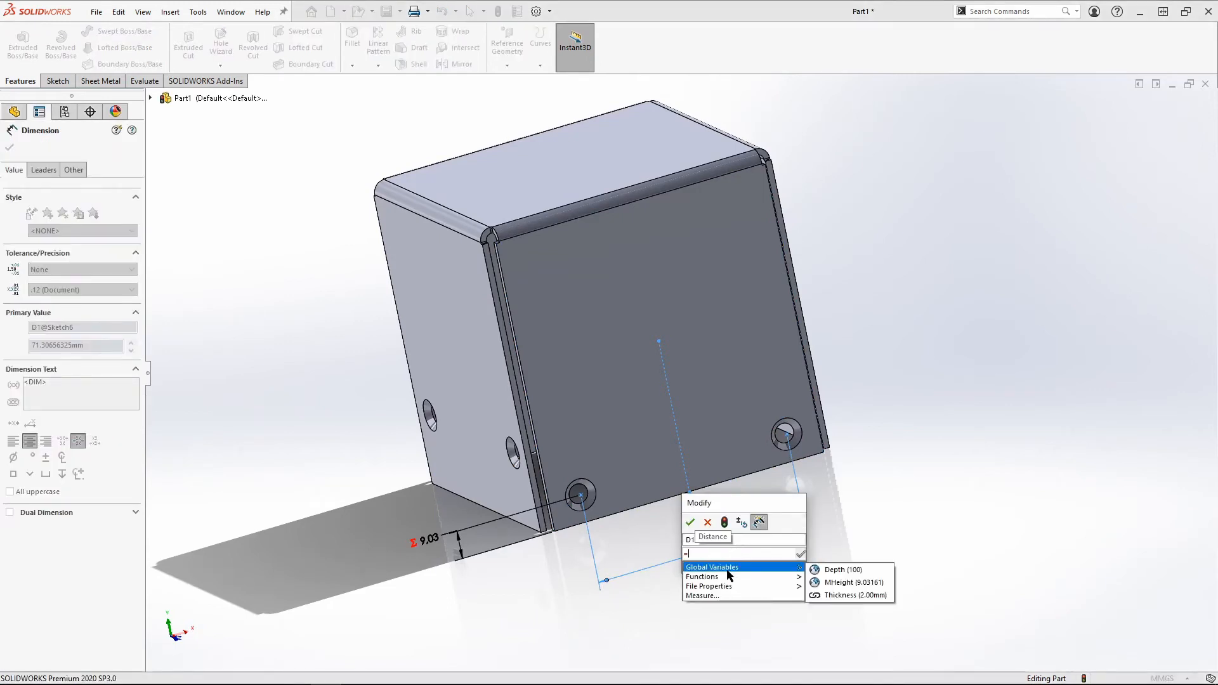
pyautogui.write('MWidth')
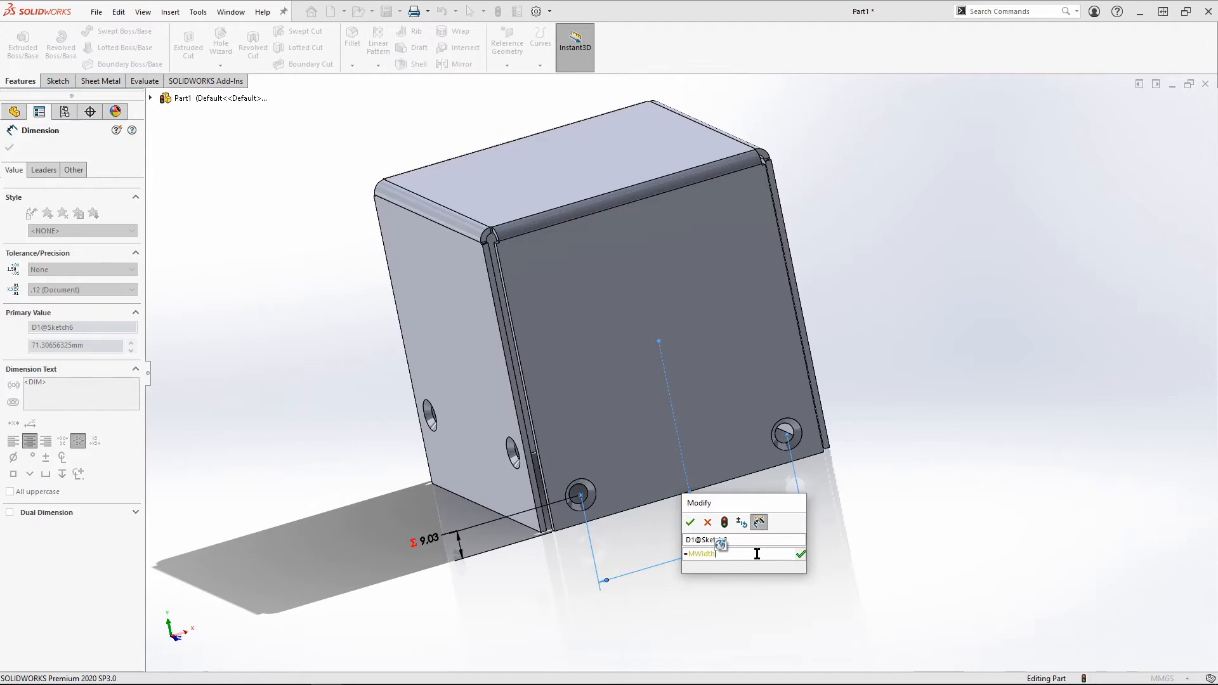
pyautogui.press('Return')
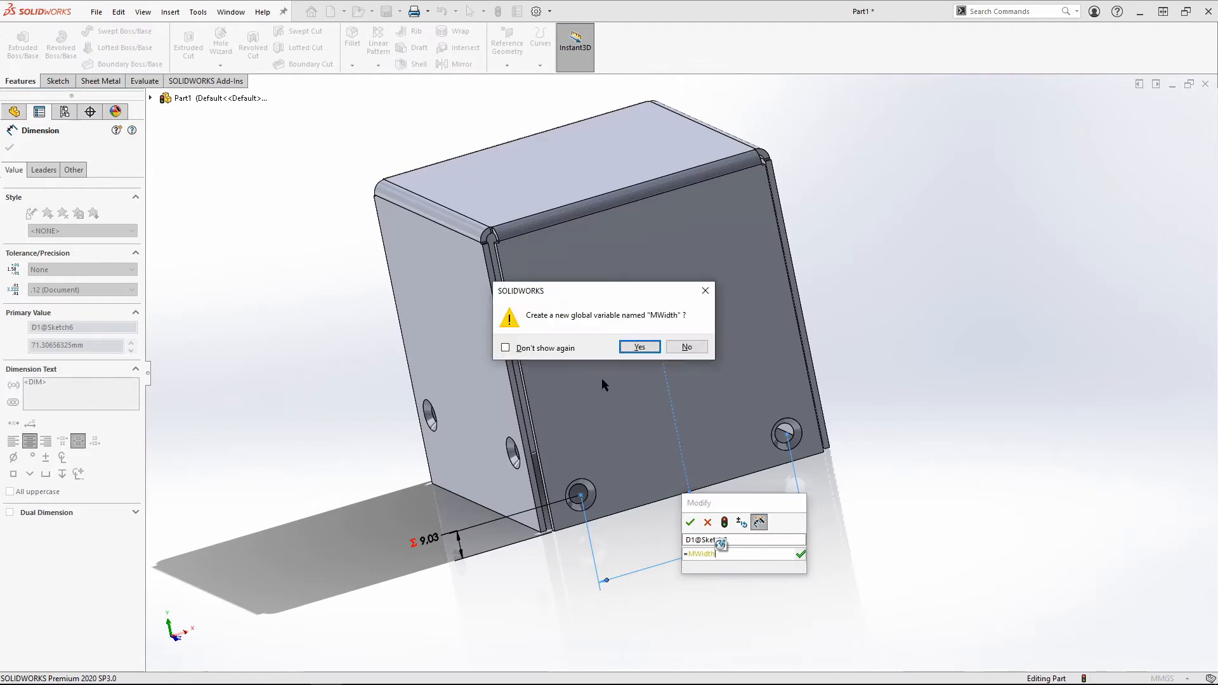
pyautogui.click(631, 349)
# Set the original hole feature's MWidth-linked spacing to 70 mm and accept the dimension
pyautogui.hotkey('ctrl', 'a')
pyautogui.write('7')
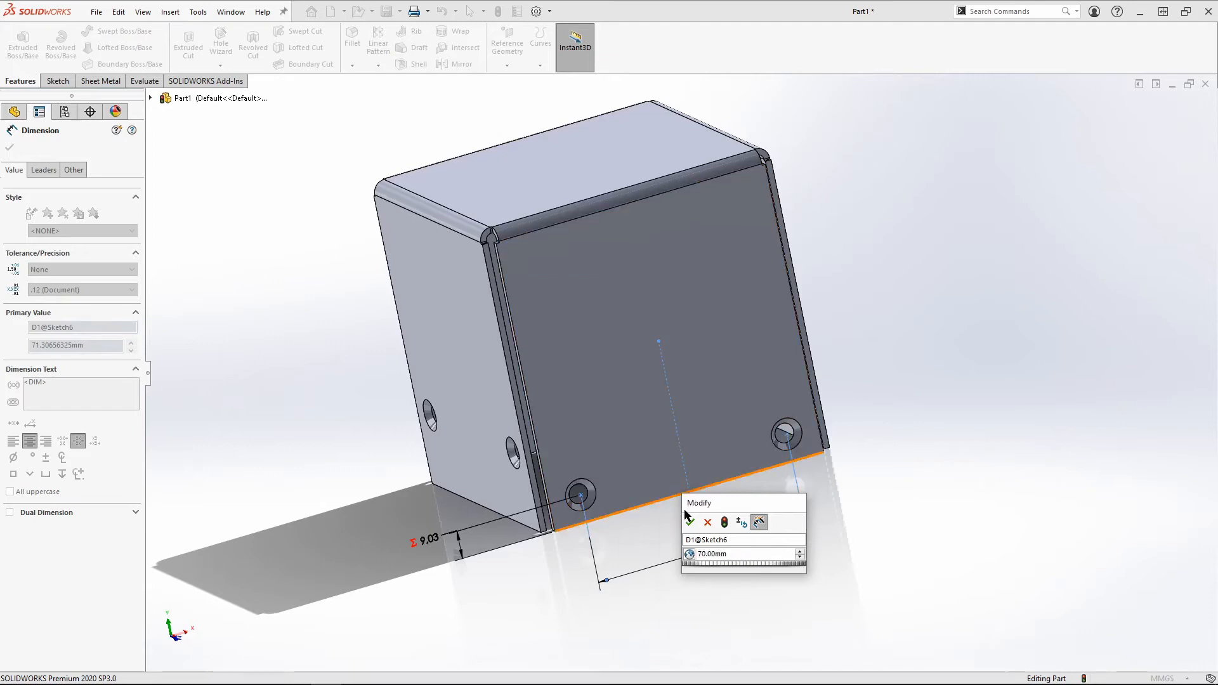
pyautogui.click(692, 524)
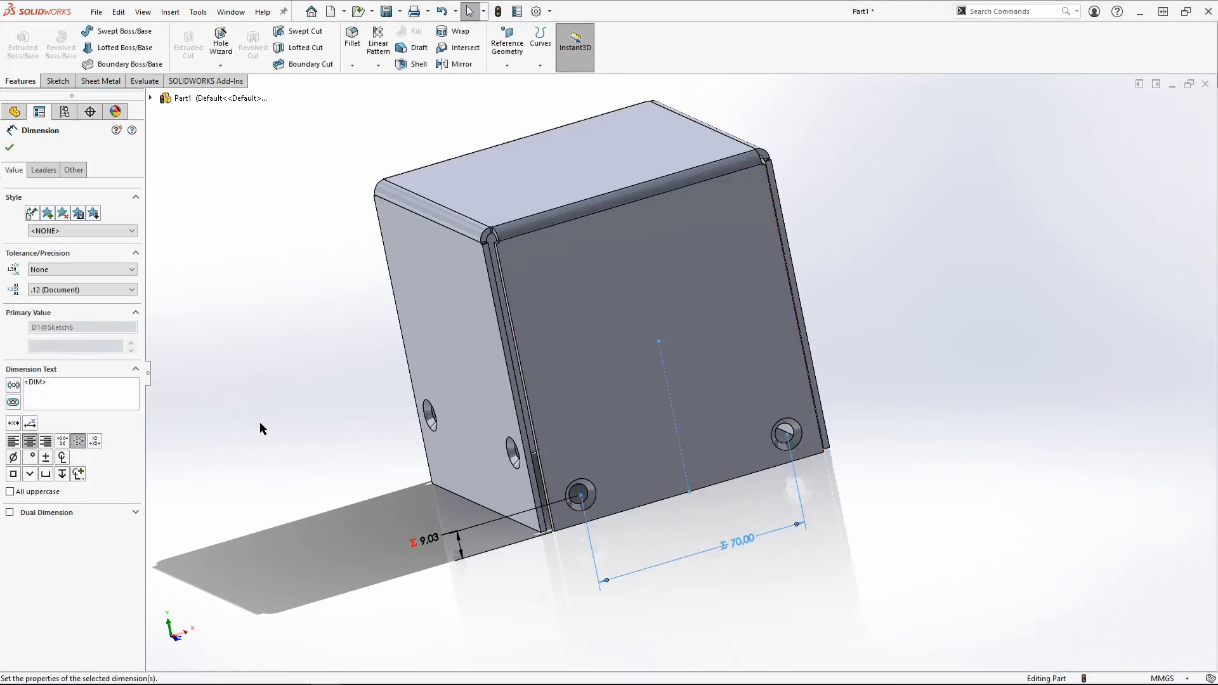
pyautogui.click(9, 150)
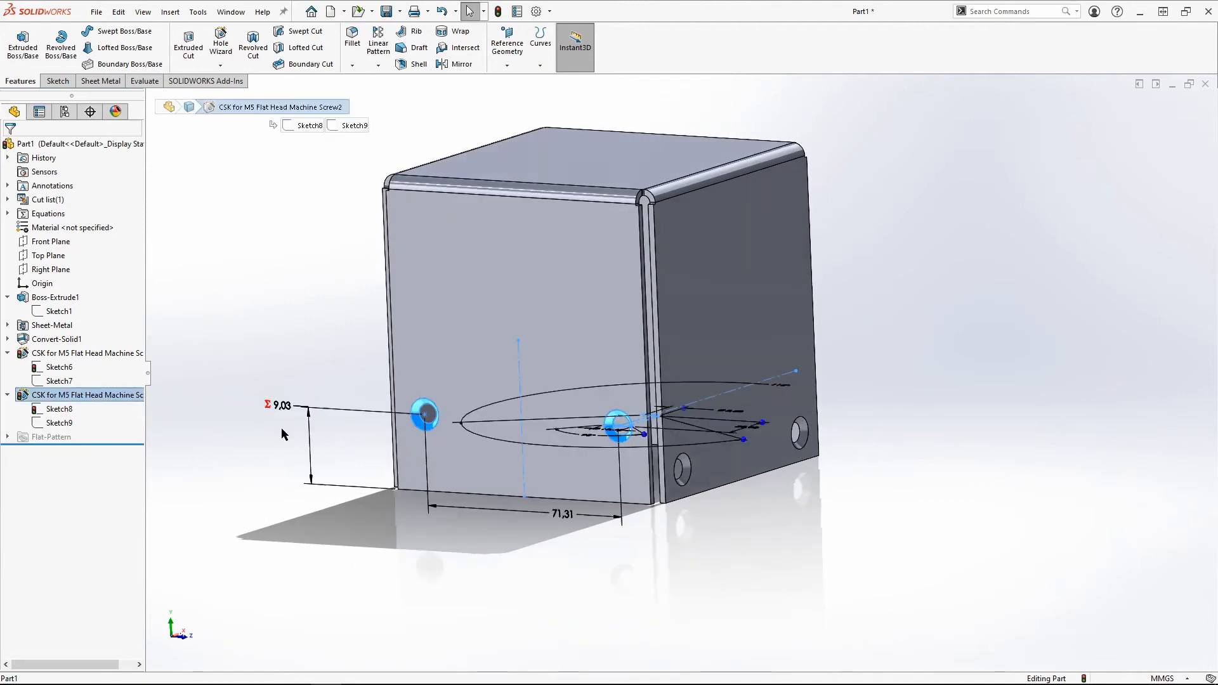
# Edit the copied hole feature's position sketch and link its hole spacing dimension to the global variable MWidth
pyautogui.click(258, 288)
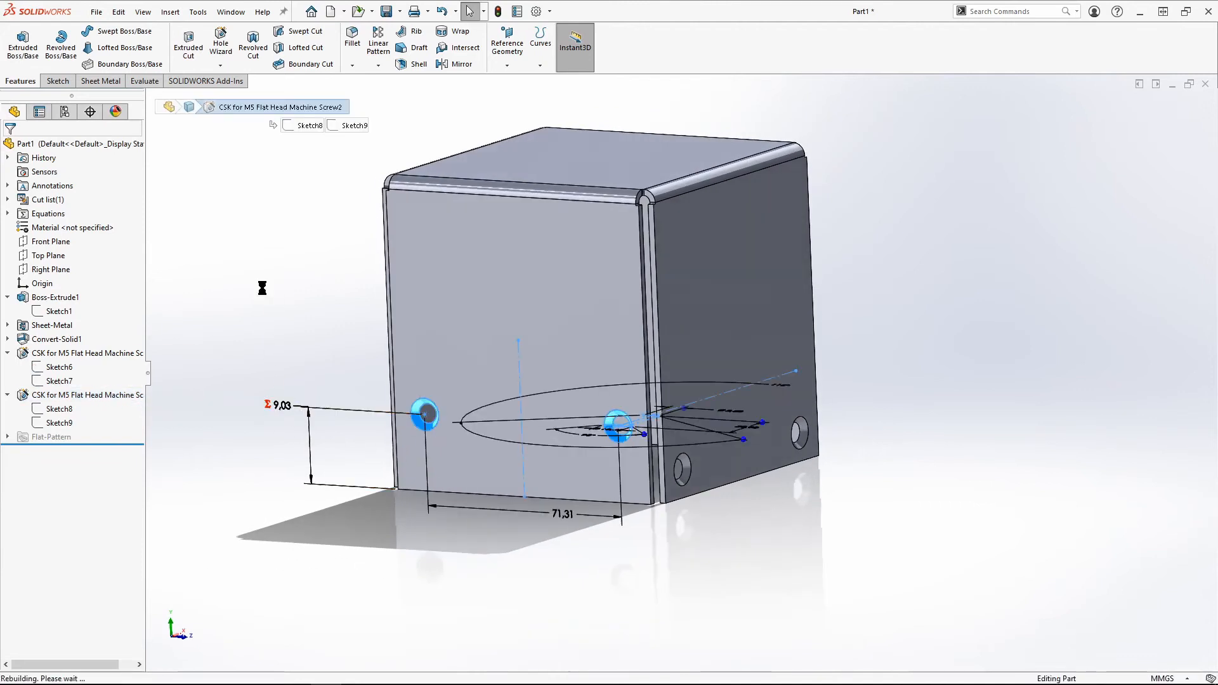
pyautogui.doubleClick(66, 412)
pyautogui.doubleClick(535, 564)
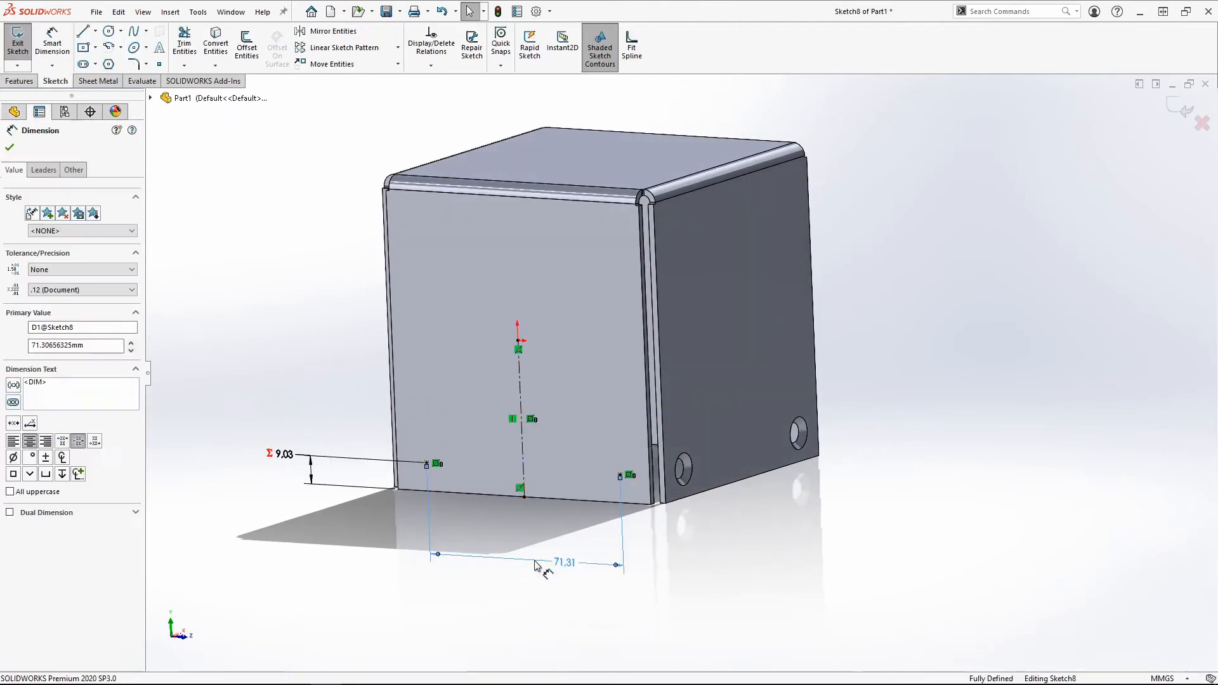
pyautogui.doubleClick(571, 565)
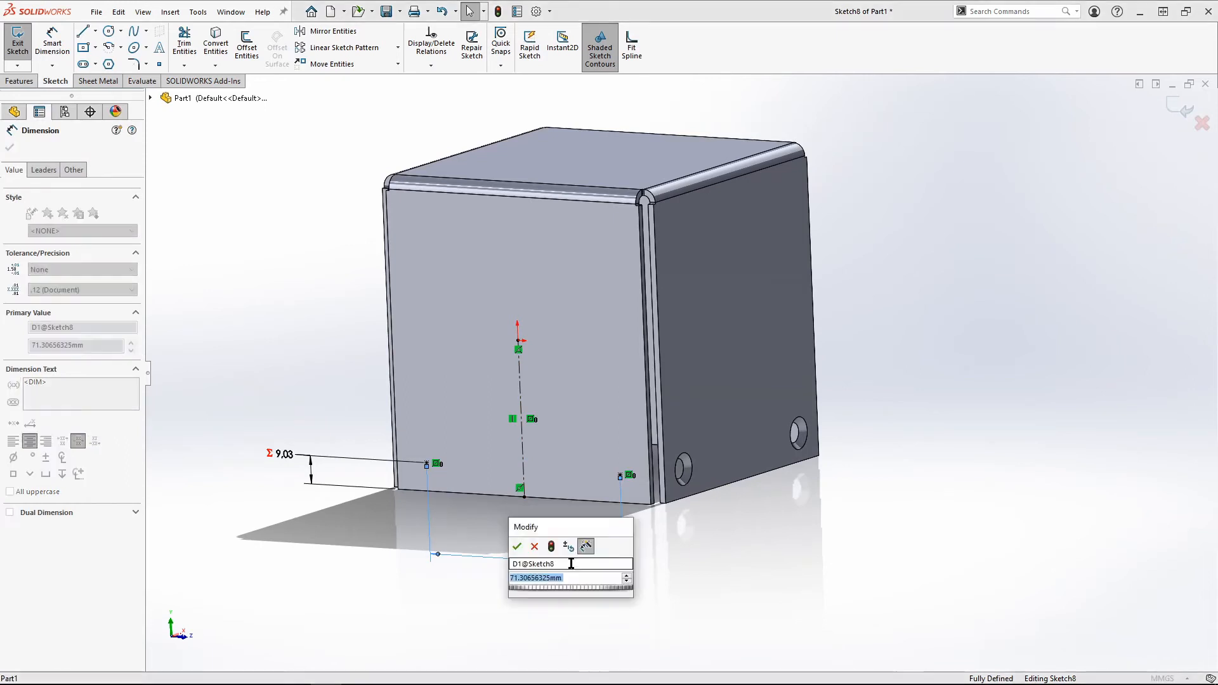
pyautogui.write('=')
pyautogui.moveTo(564, 594)
pyautogui.click(685, 619)
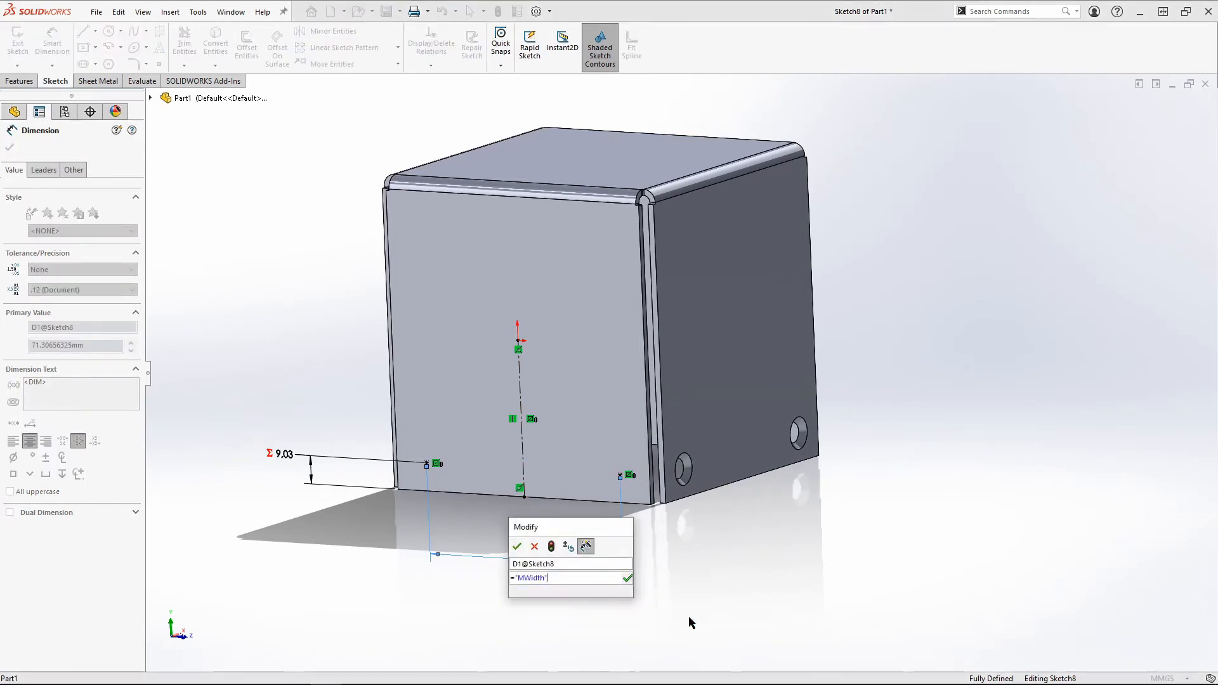
pyautogui.click(517, 547)
pyautogui.click(427, 570)
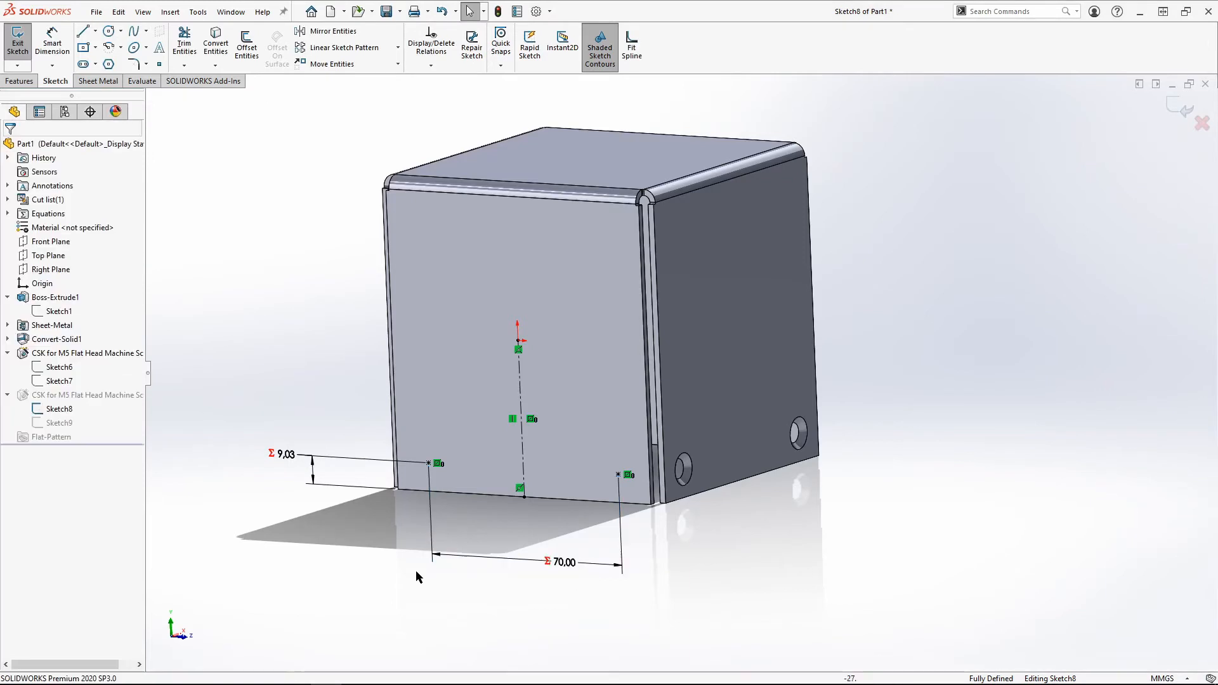
# Set the MHeight-linked height dimension in the copied holes' sketch to 10 mm and exit the sketch
pyautogui.doubleClick(284, 454)
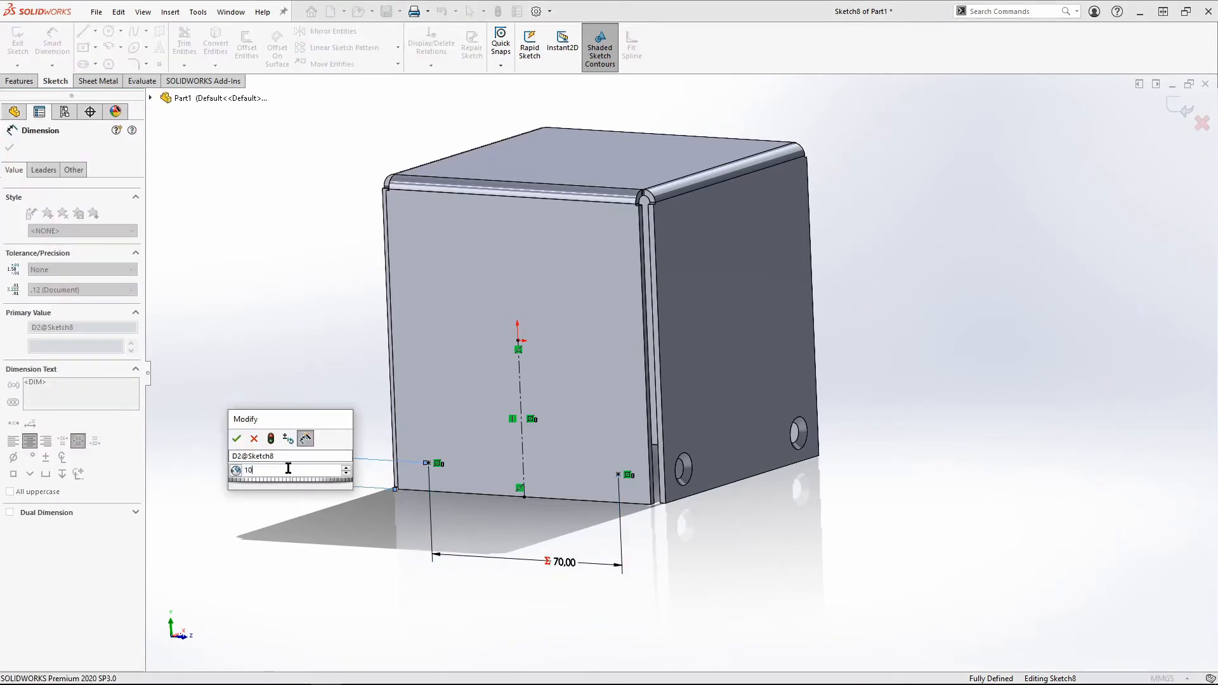
pyautogui.click(271, 438)
pyautogui.click(240, 439)
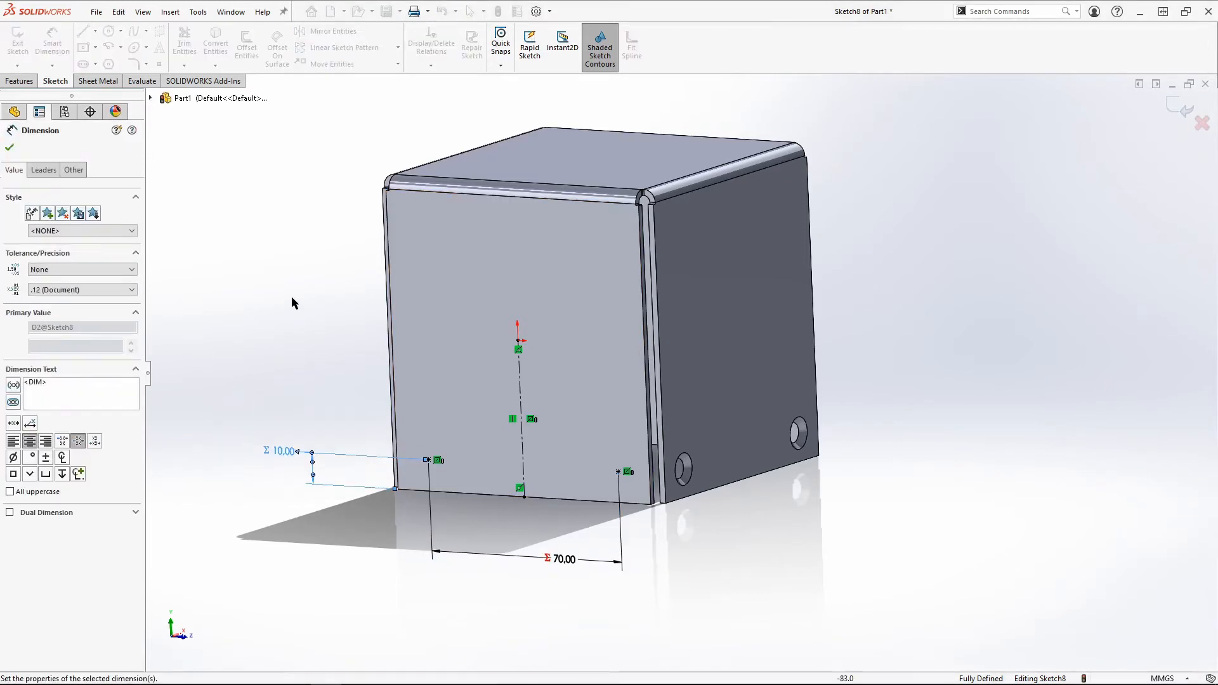
pyautogui.click(291, 295)
pyautogui.click(1182, 106)
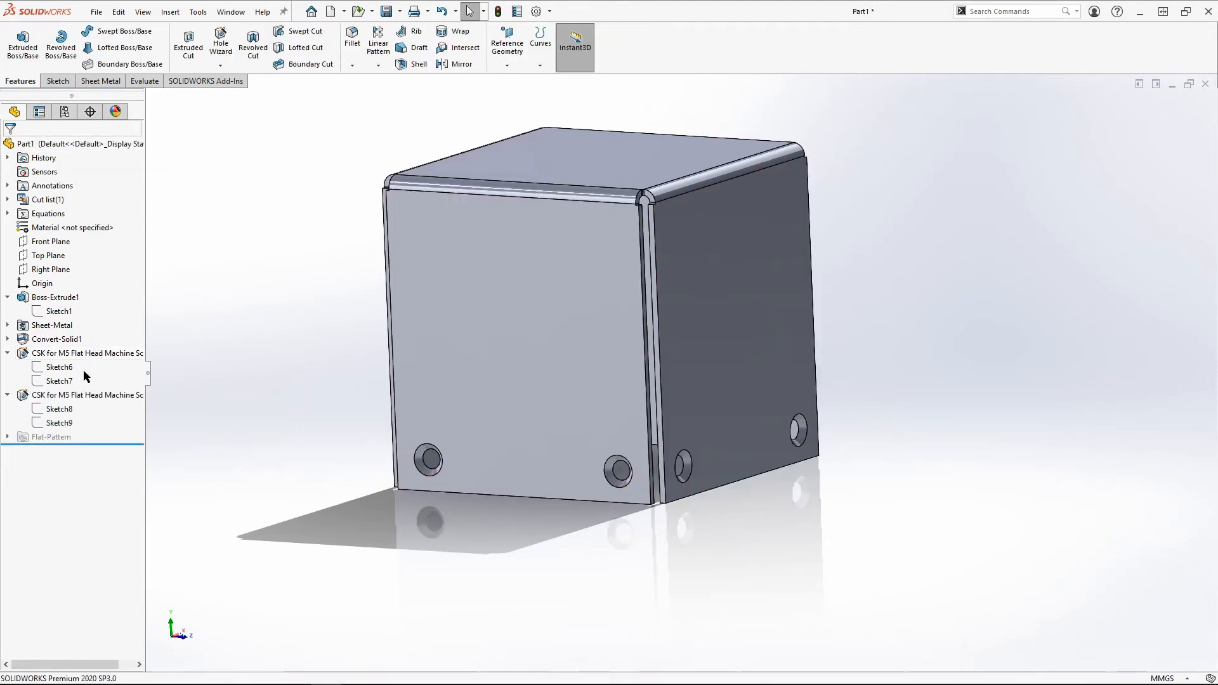
# Set the global variable Depth to 250 in the equations manager and apply it to the model
pyautogui.moveTo(394, 431); pyautogui.dragTo(458, 441, button='middle')
pyautogui.hotkey('ctrl', '7')
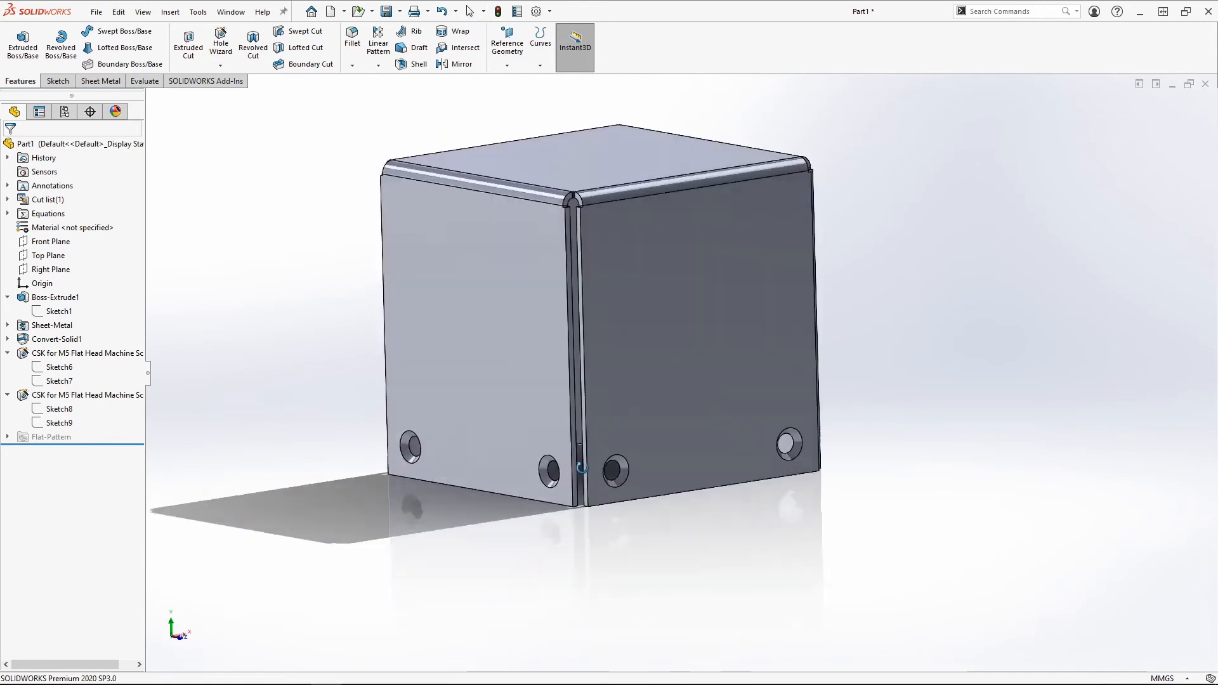
pyautogui.scroll(-1, 591, 375)
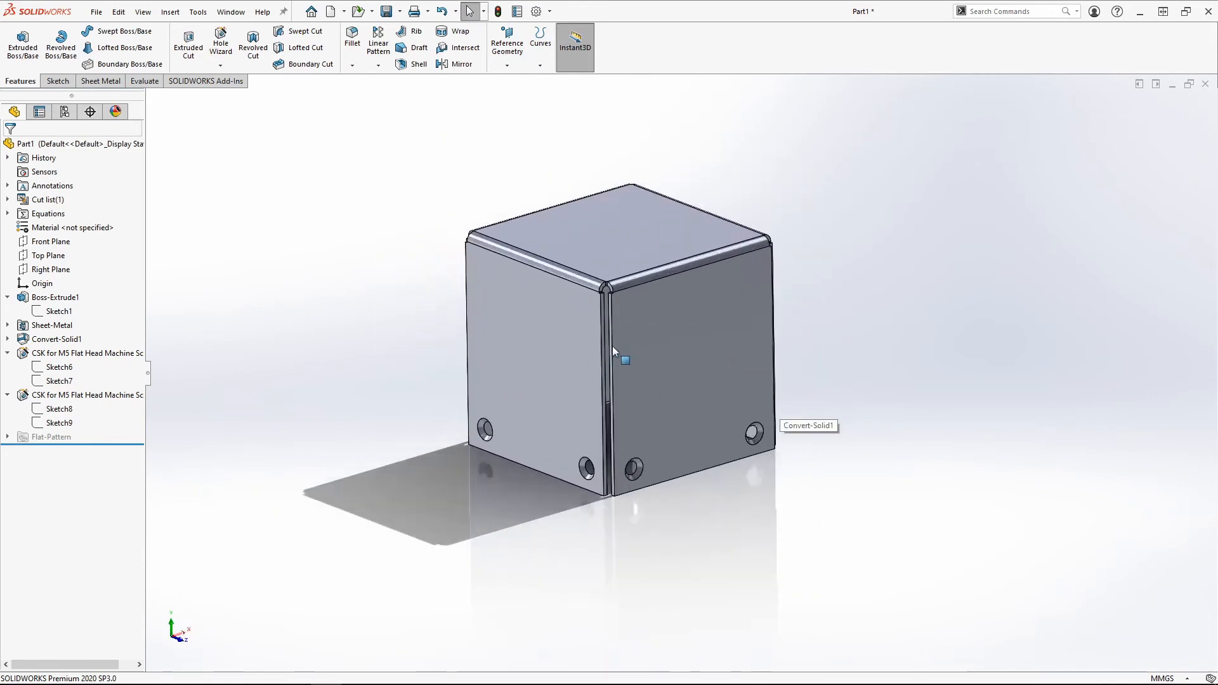
pyautogui.moveTo(668, 327); pyautogui.dragTo(657, 352, button='middle')
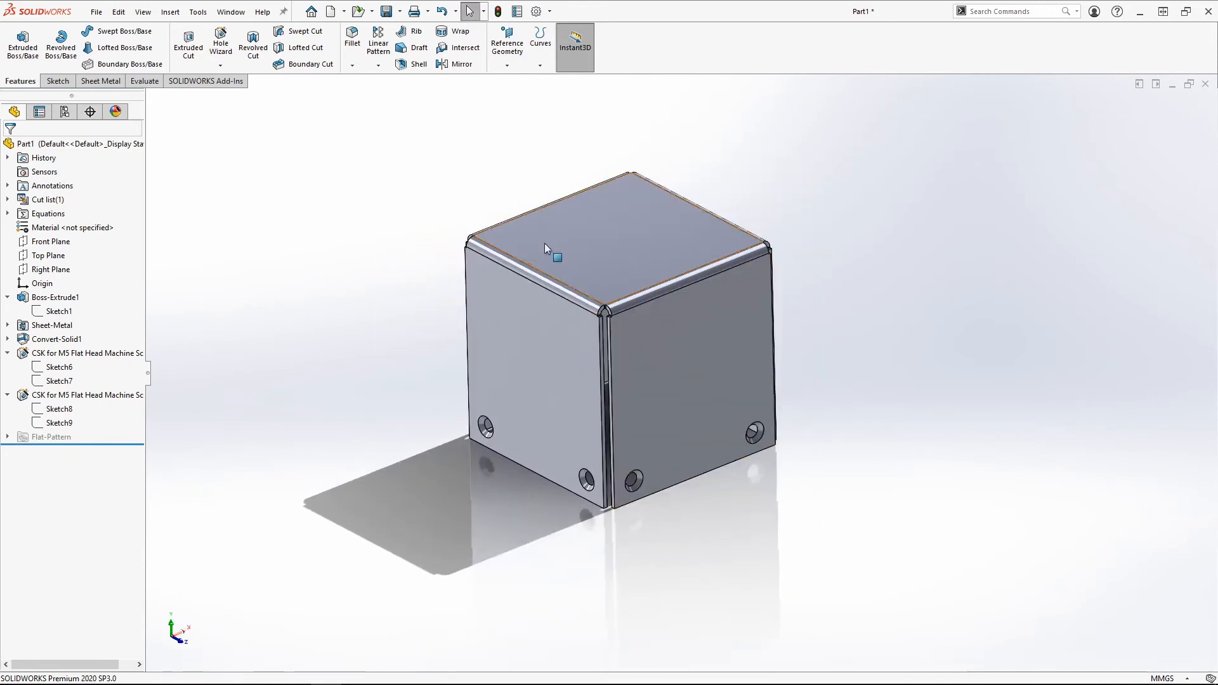
pyautogui.rightClick(48, 214)
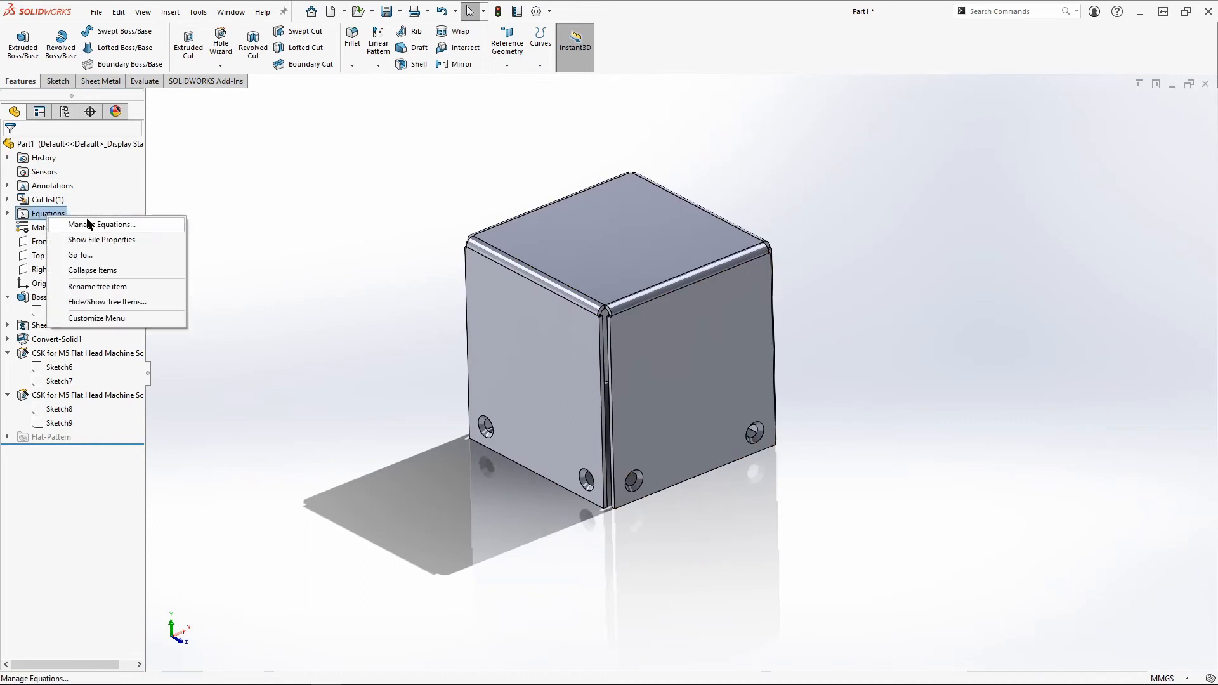
pyautogui.click(89, 224)
pyautogui.doubleClick(796, 165)
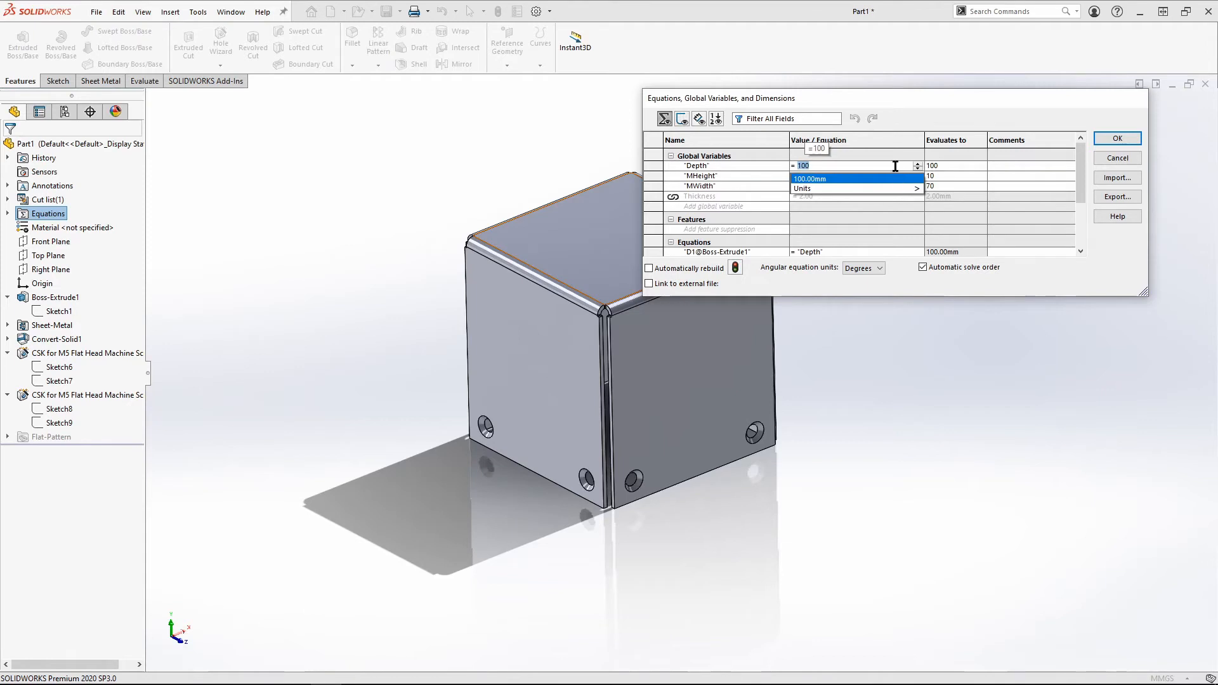
pyautogui.write('250')
pyautogui.press('Tab')
pyautogui.click(1117, 139)
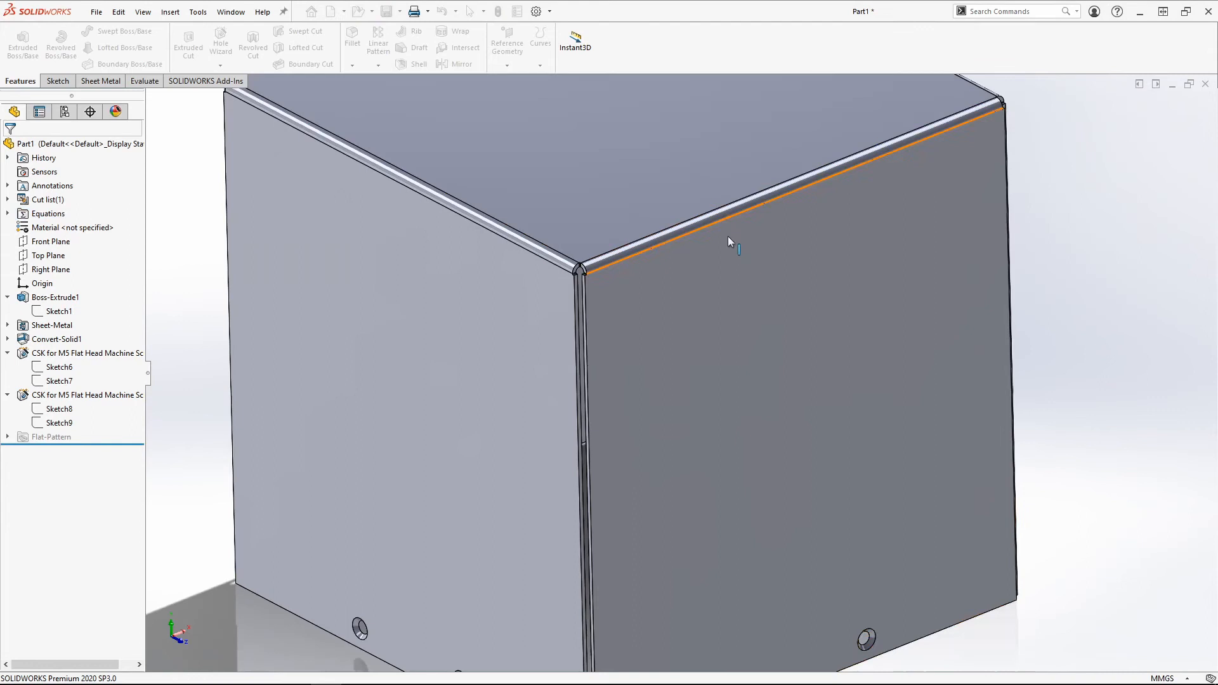
# Examine how the countersunk holes are positioned on the faces of the enlarged cube
pyautogui.press('f')
pyautogui.scroll(-6, 700, 377)
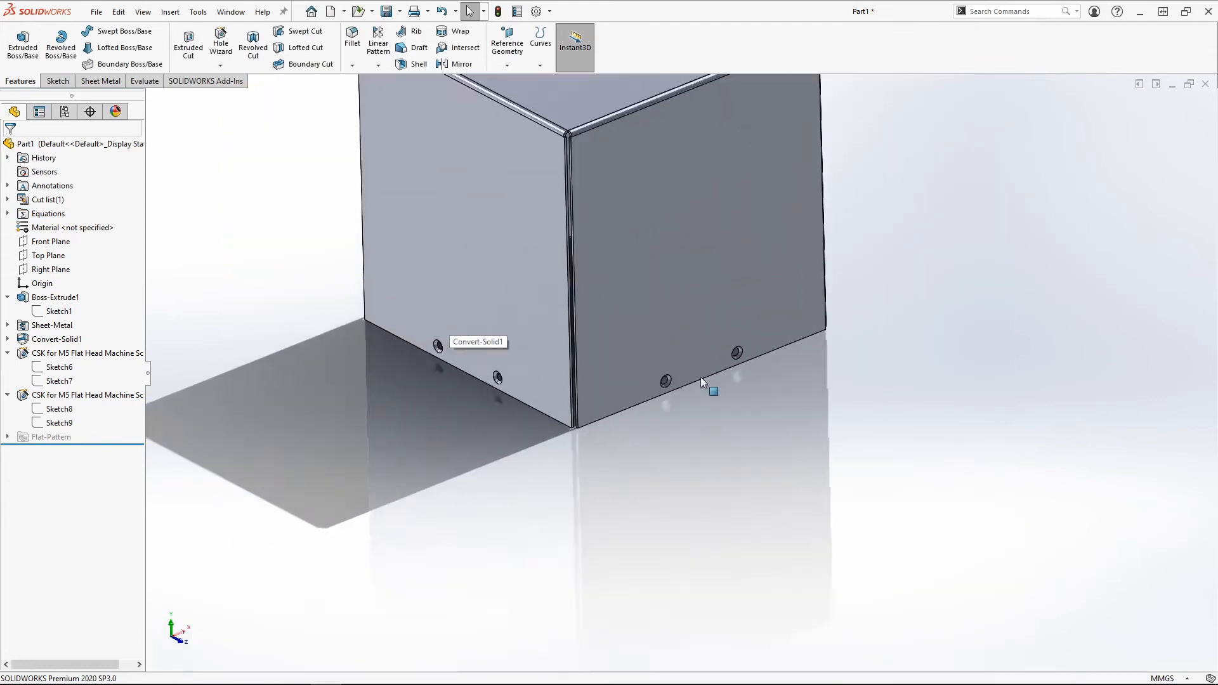
pyautogui.scroll(4, 506, 348)
pyautogui.scroll(-1, 508, 356)
pyautogui.moveTo(508, 356); pyautogui.dragTo(440, 379, button='middle')
pyautogui.scroll(5, 442, 384)
pyautogui.moveTo(543, 361); pyautogui.dragTo(751, 386, button='middle')
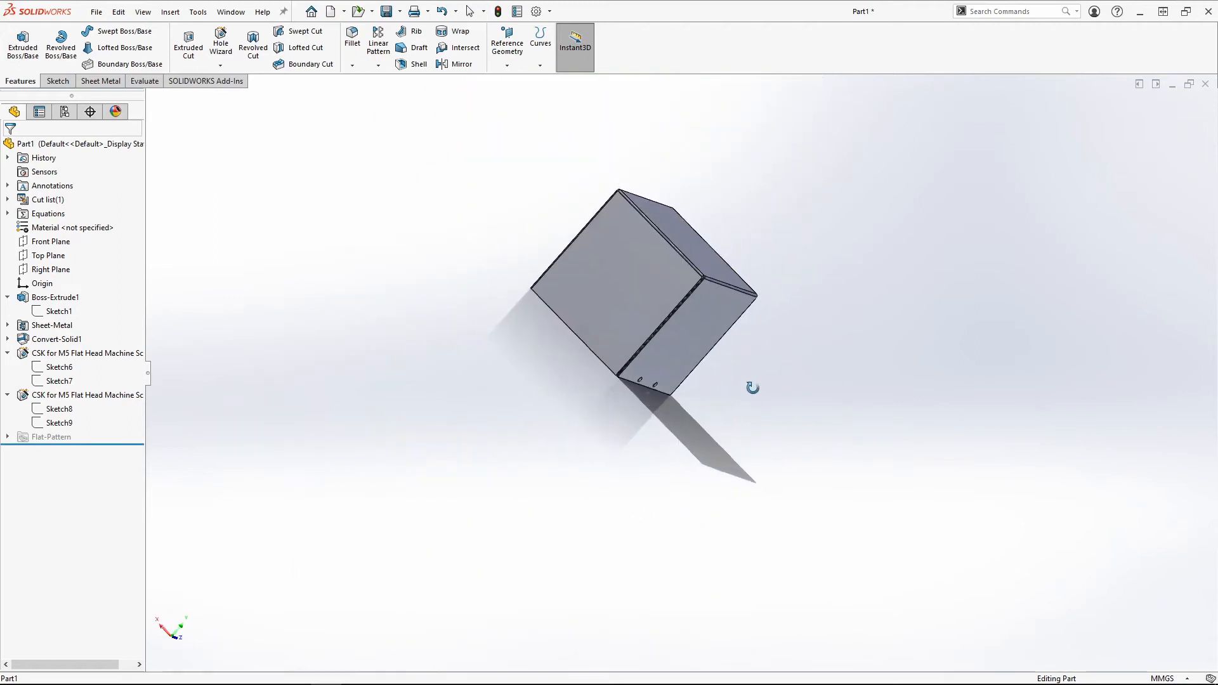
pyautogui.moveTo(615, 328); pyautogui.dragTo(526, 270, button='middle')
pyautogui.hotkey('ctrl', '7')
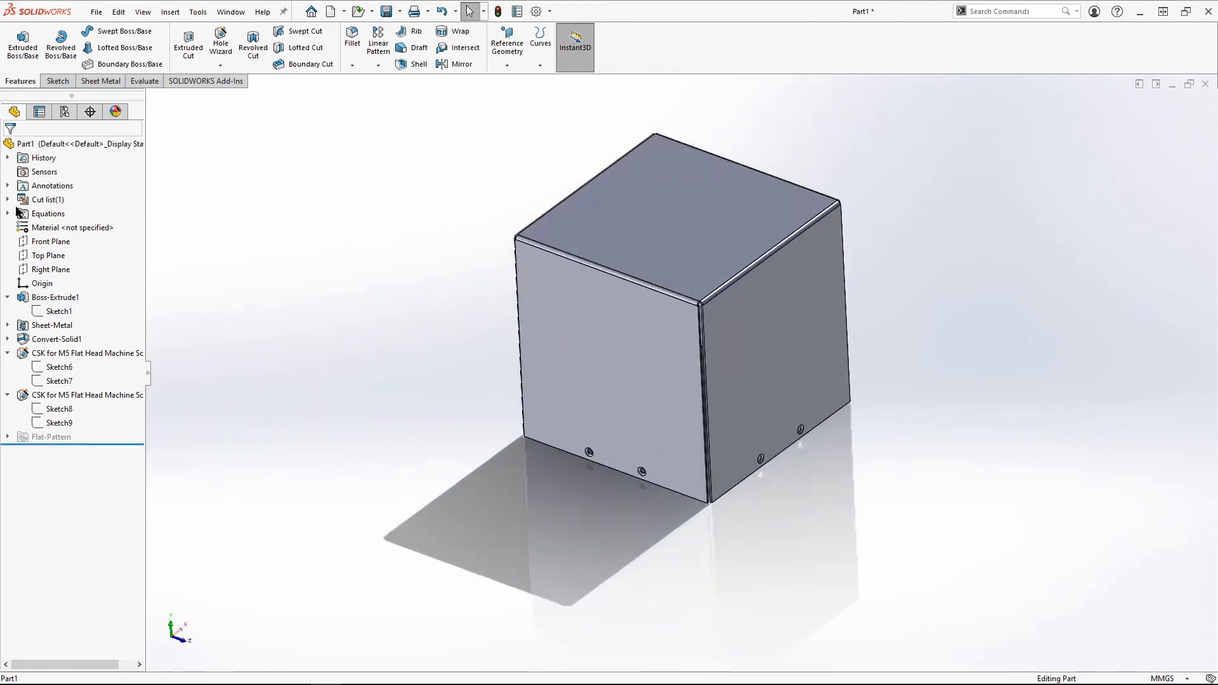
# Set the global variable MWidth to "Depth" - 40 in the equations manager and apply it to the model
pyautogui.rightClick(67, 219)
pyautogui.click(89, 224)
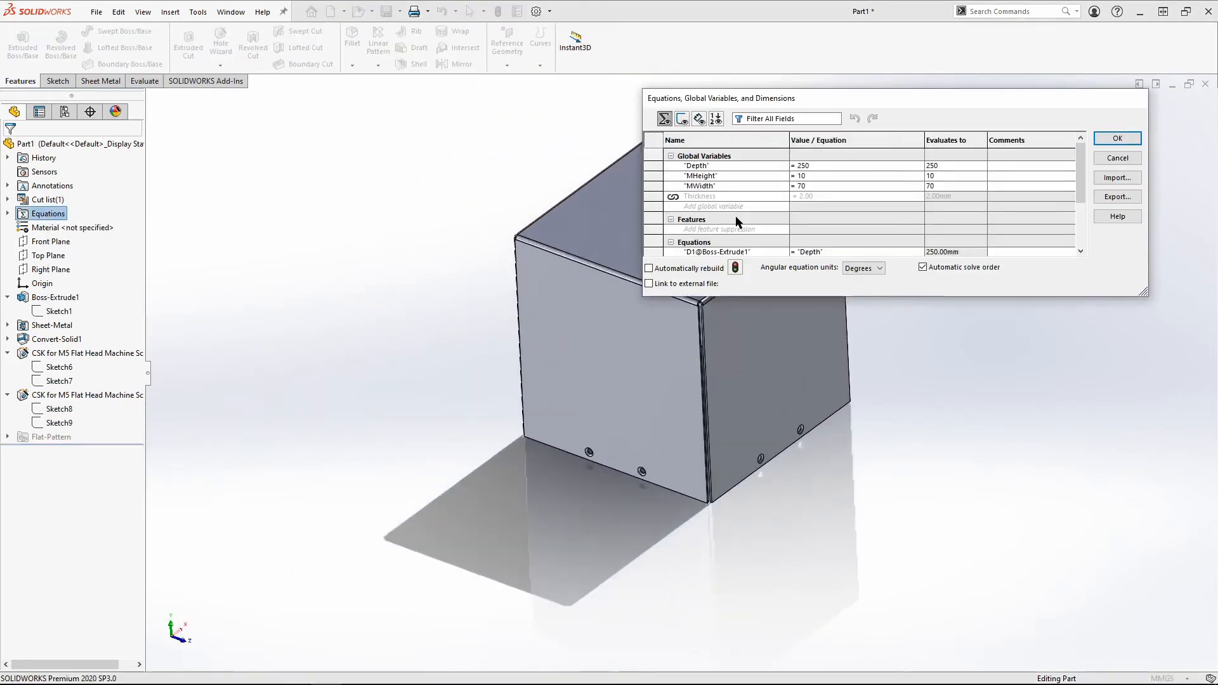
pyautogui.click(816, 184)
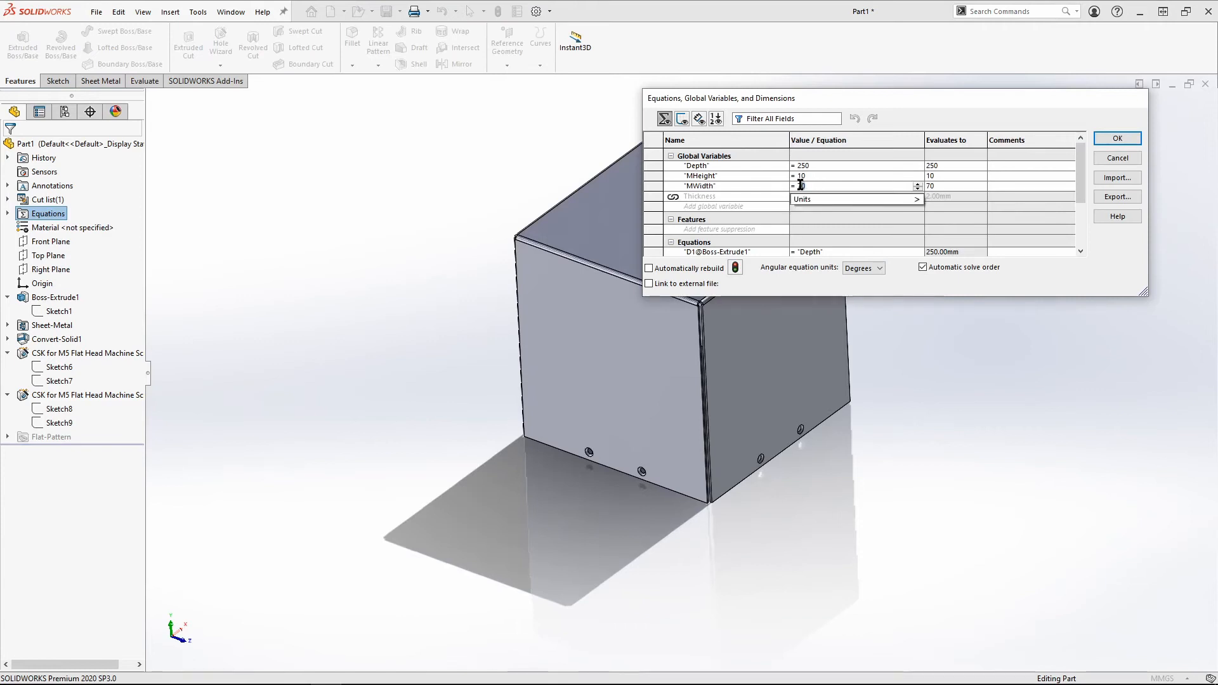
pyautogui.press('BackSpace')
pyautogui.moveTo(856, 202)
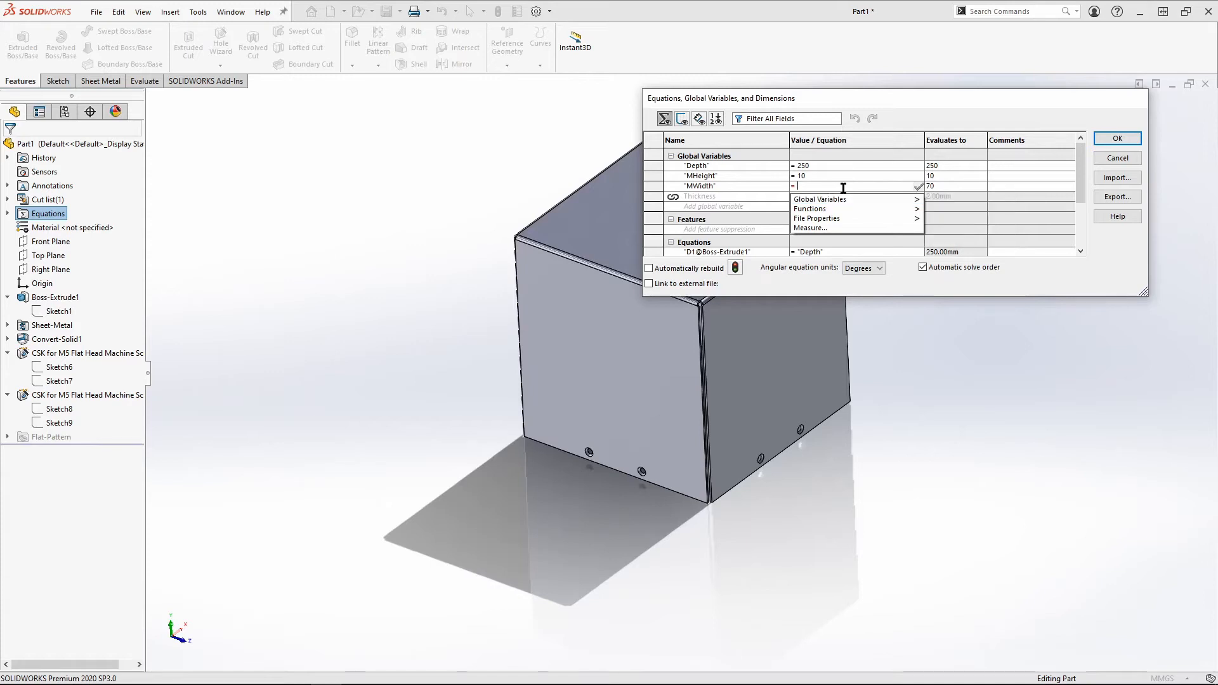
pyautogui.moveTo(901, 199)
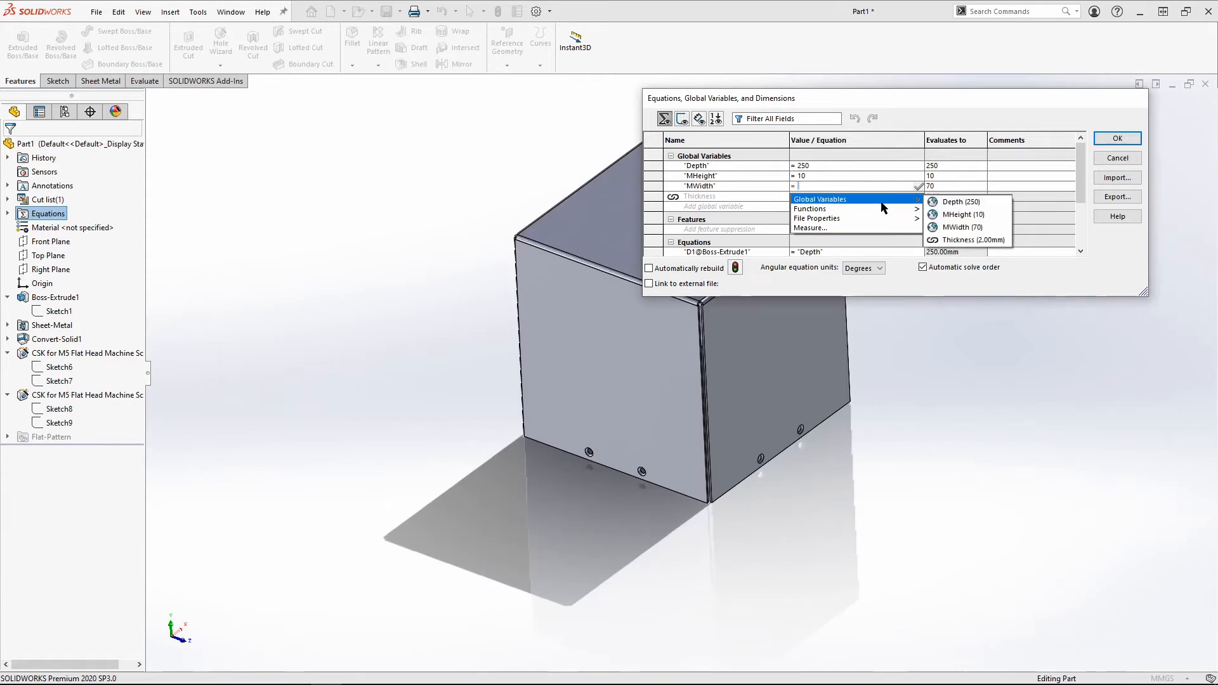
pyautogui.click(958, 203)
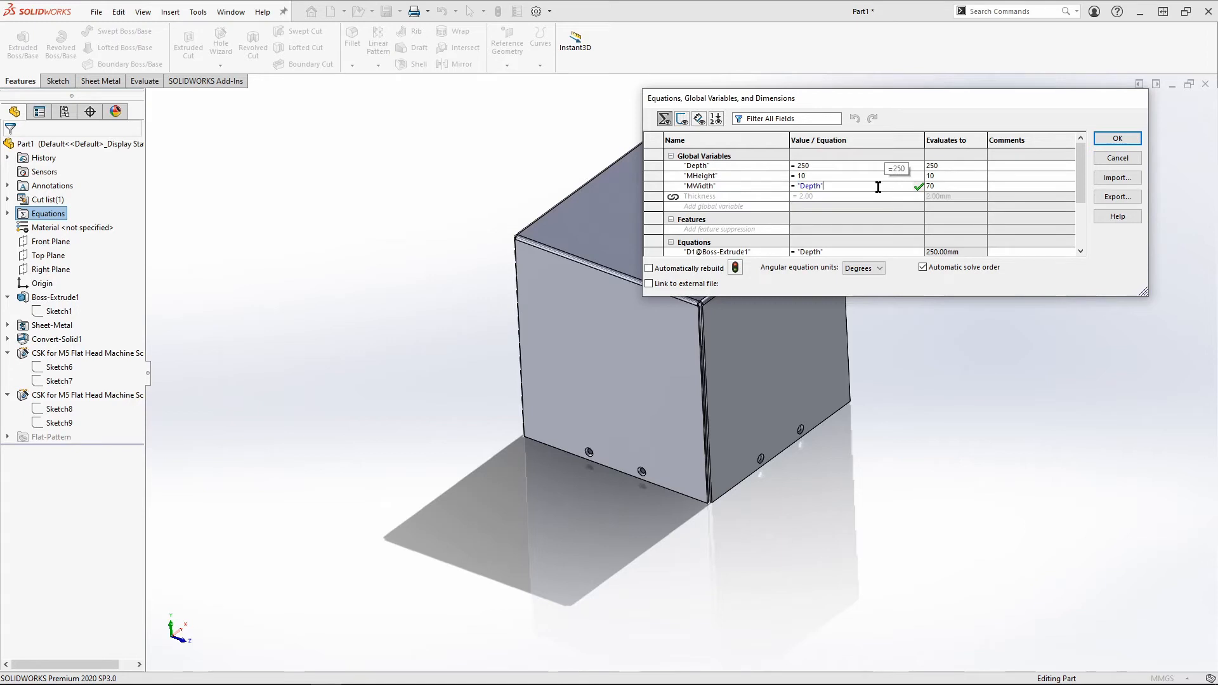
pyautogui.write('-20')
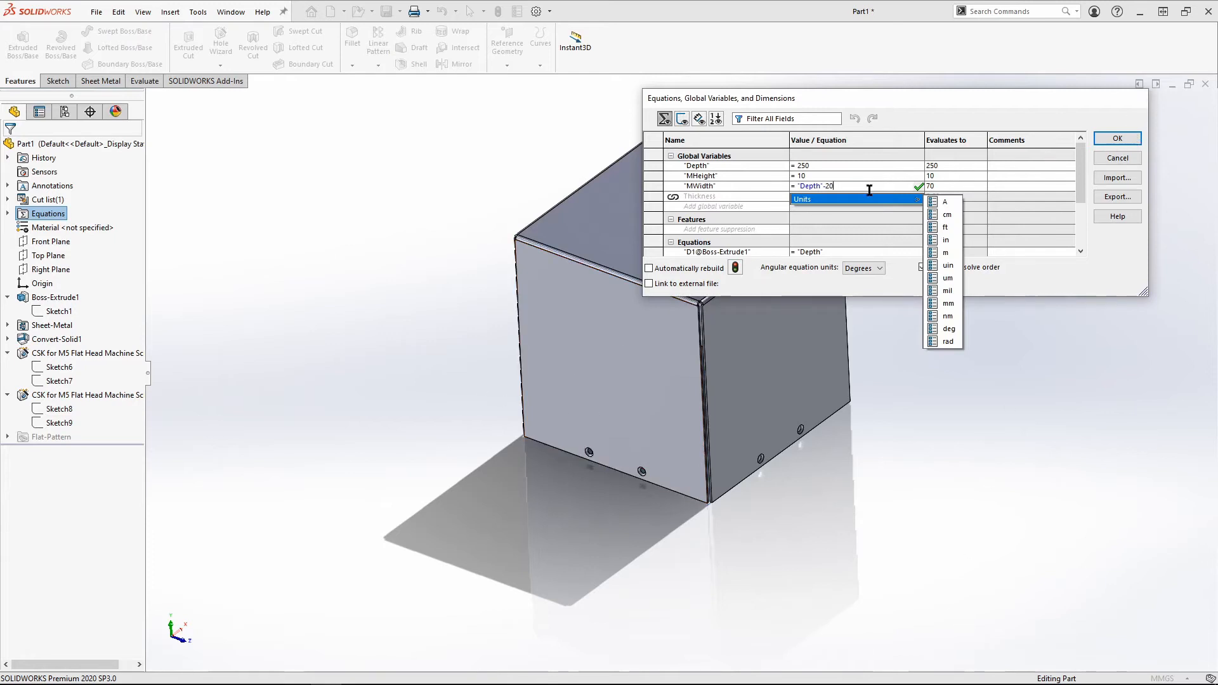
pyautogui.press('BackSpace')
pyautogui.press('BackSpace')
pyautogui.write('40')
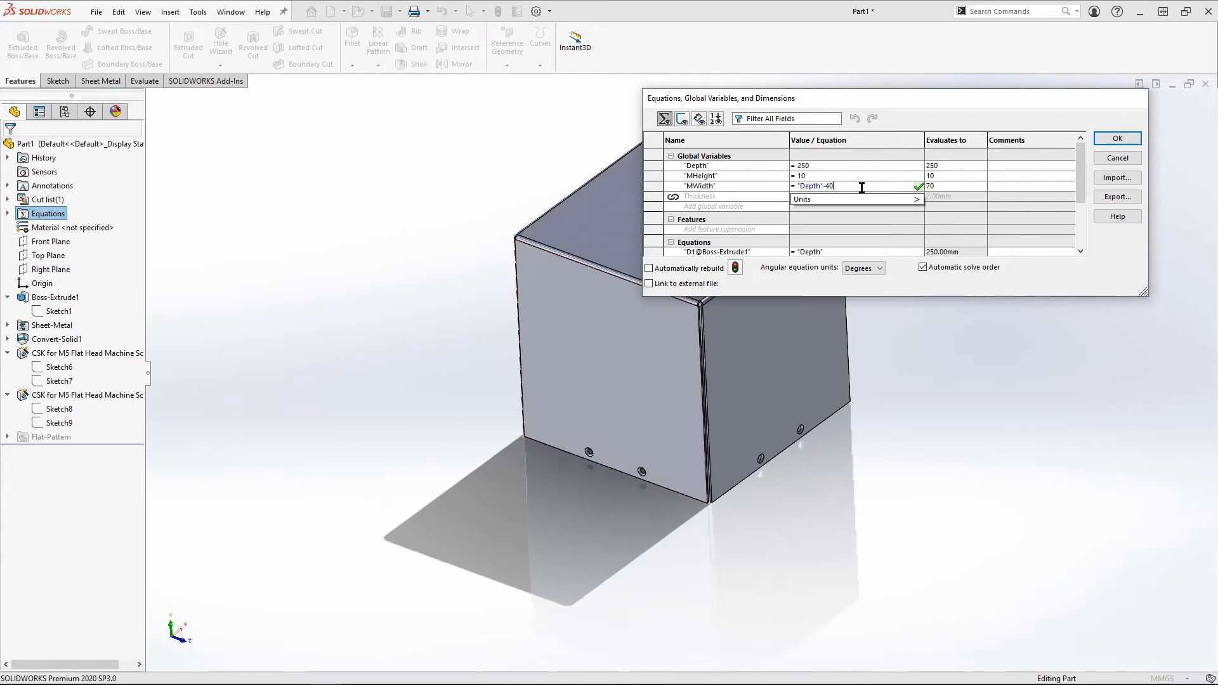
pyautogui.press('Tab')
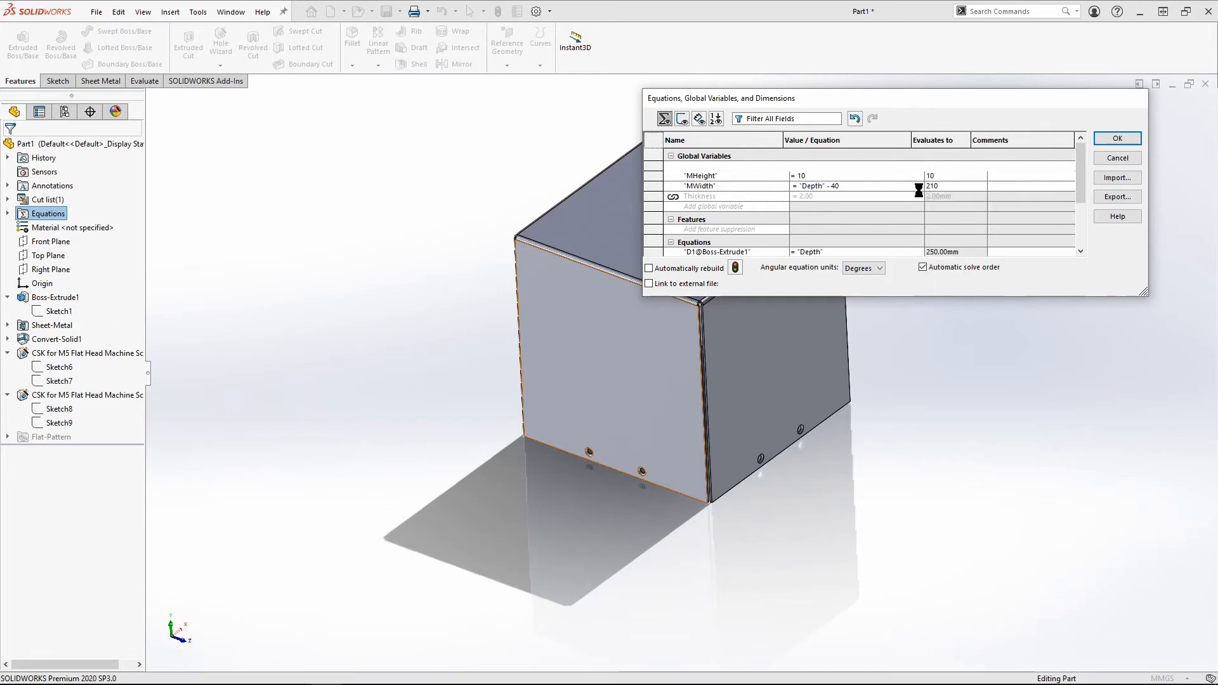
pyautogui.click(1102, 141)
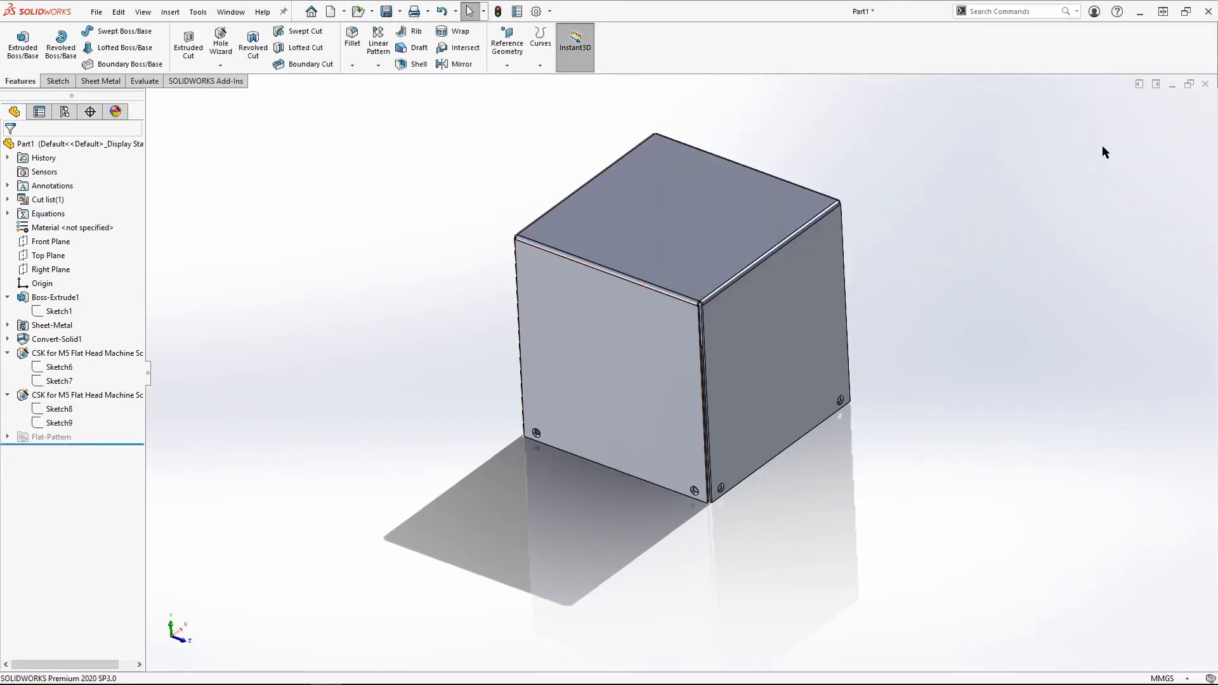
# Turn on automatic rebuild in the equations manager and move its window clear of the cube
pyautogui.moveTo(495, 525); pyautogui.dragTo(533, 469, button='middle')
pyautogui.rightClick(74, 215)
pyautogui.click(101, 219)
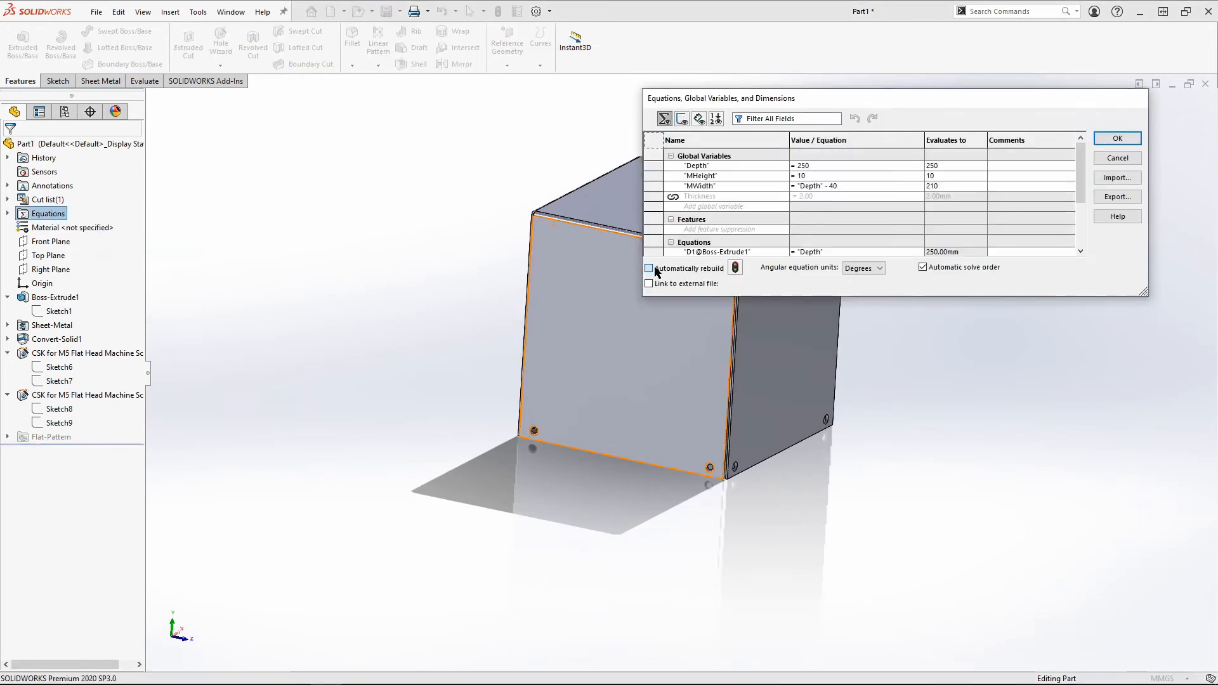
pyautogui.click(652, 269)
pyautogui.moveTo(836, 96); pyautogui.dragTo(904, 463)
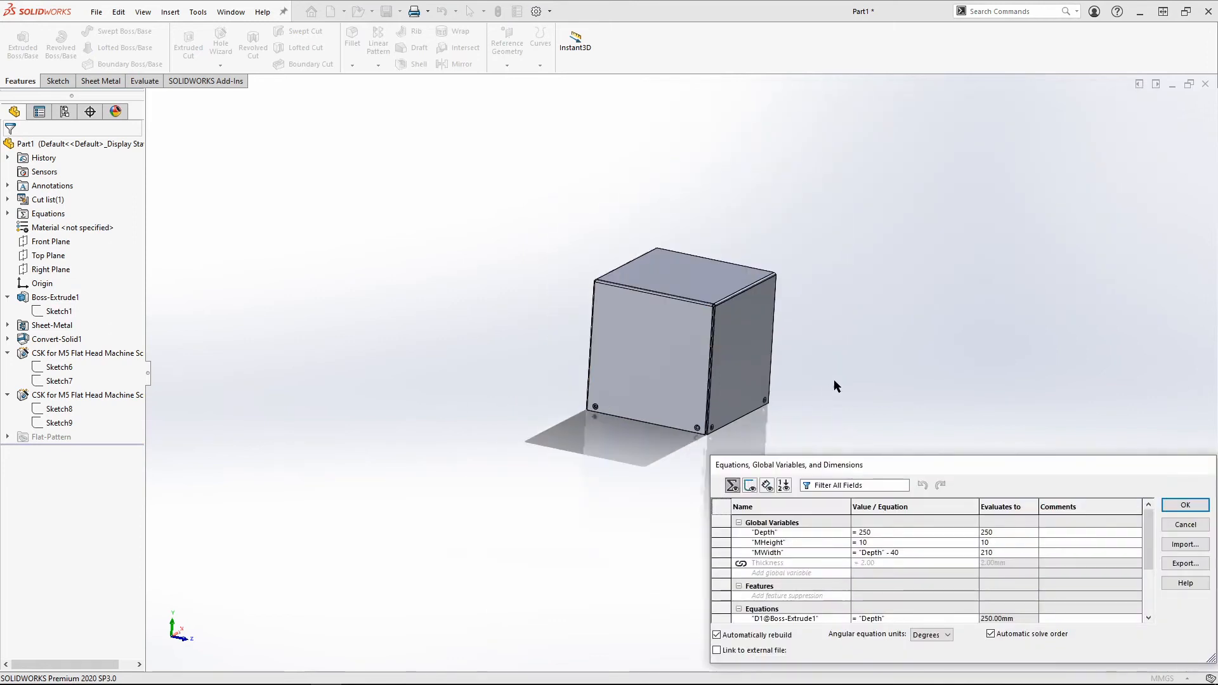
pyautogui.scroll(-4, 905, 395)
pyautogui.scroll(1, 429, 449)
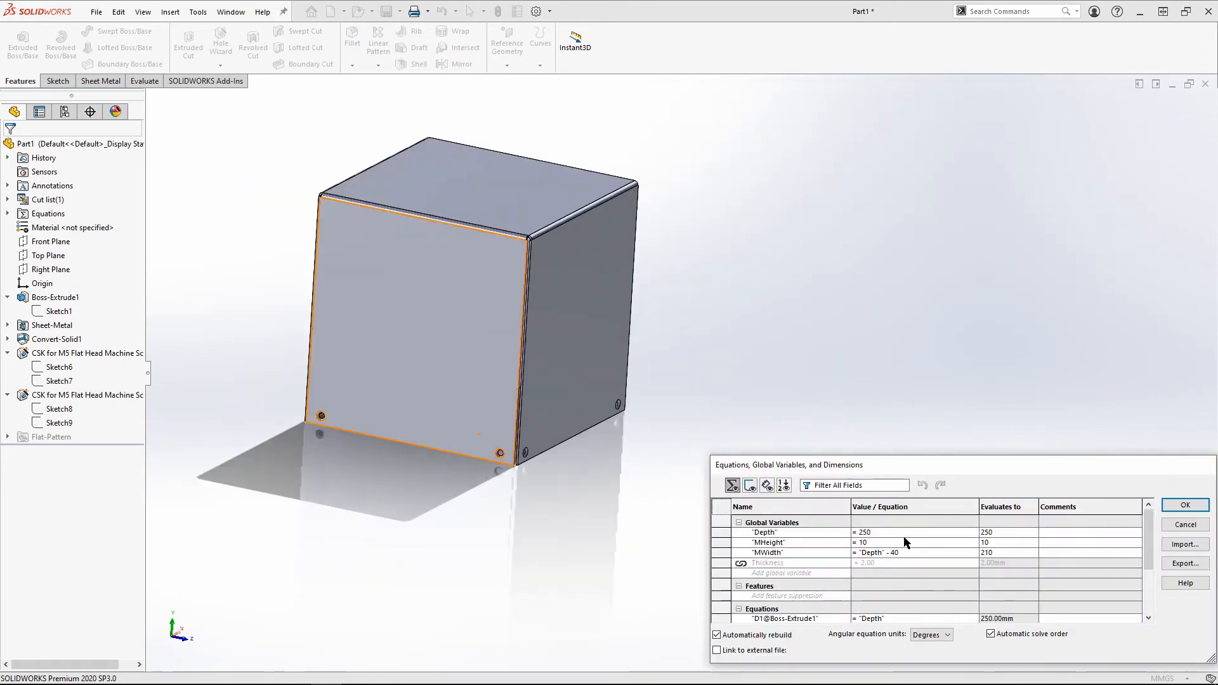
# Set the global variable Depth to 150
pyautogui.press('BackSpace')
pyautogui.press('BackSpace')
pyautogui.press('BackSpace')
pyautogui.write('150')
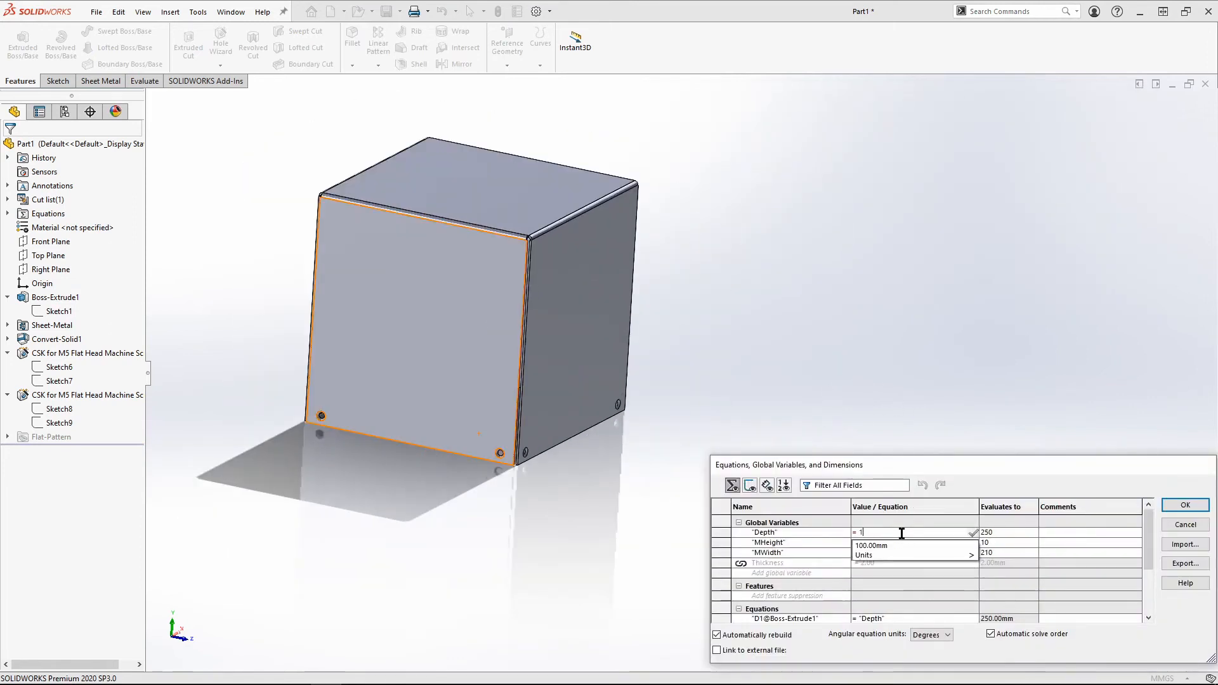
pyautogui.press('Tab')
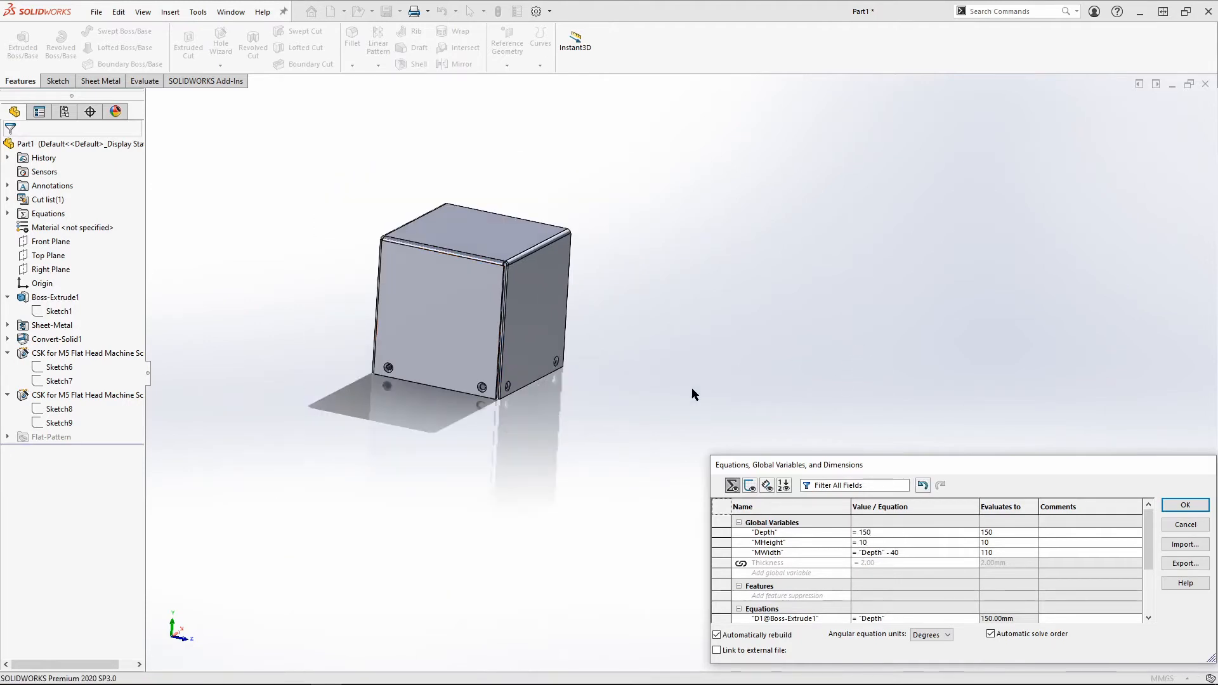
# Set the global variable Depth to 400 and apply the equations to the cube
pyautogui.scroll(-3, 499, 387)
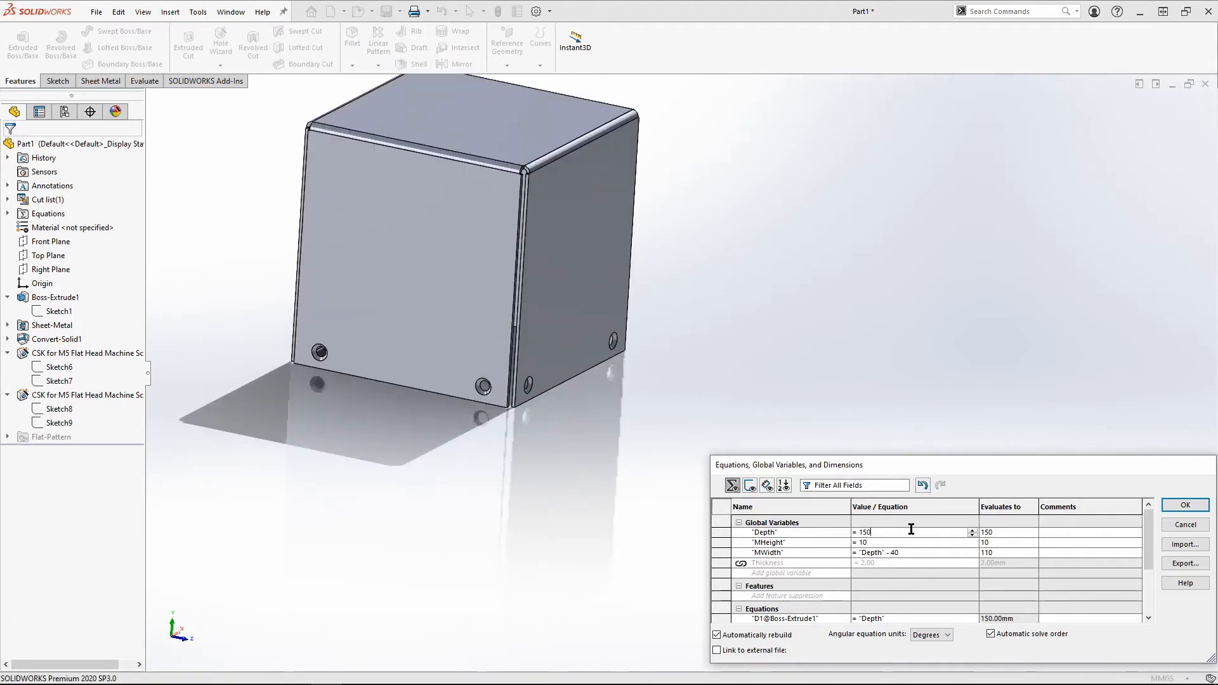
pyautogui.press('BackSpace')
pyautogui.press('BackSpace')
pyautogui.press('BackSpace')
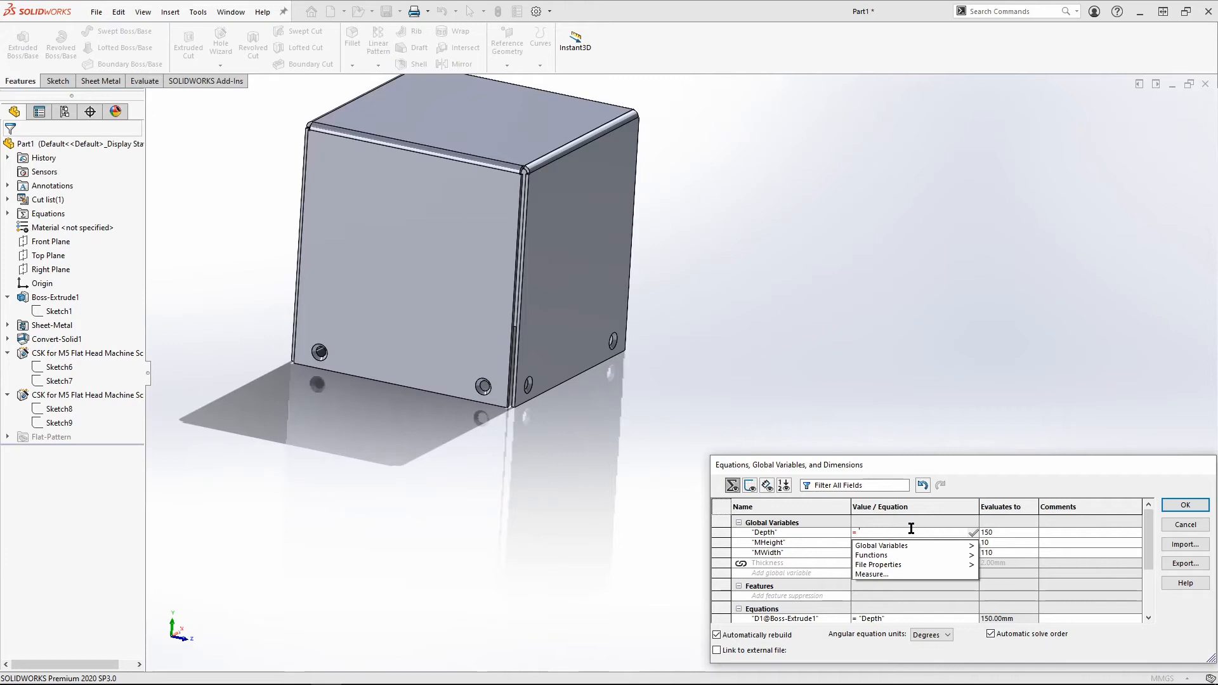
pyautogui.write('4')
pyautogui.press('Return')
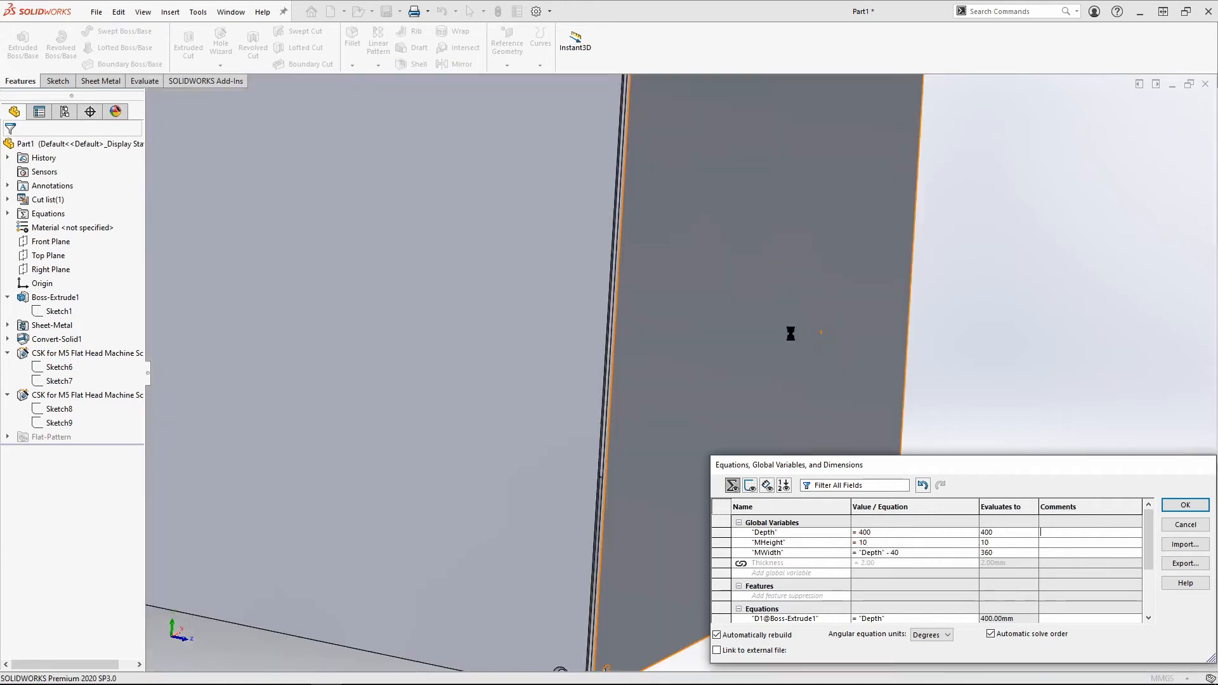
pyautogui.scroll(8, 1005, 375)
pyautogui.click(1185, 505)
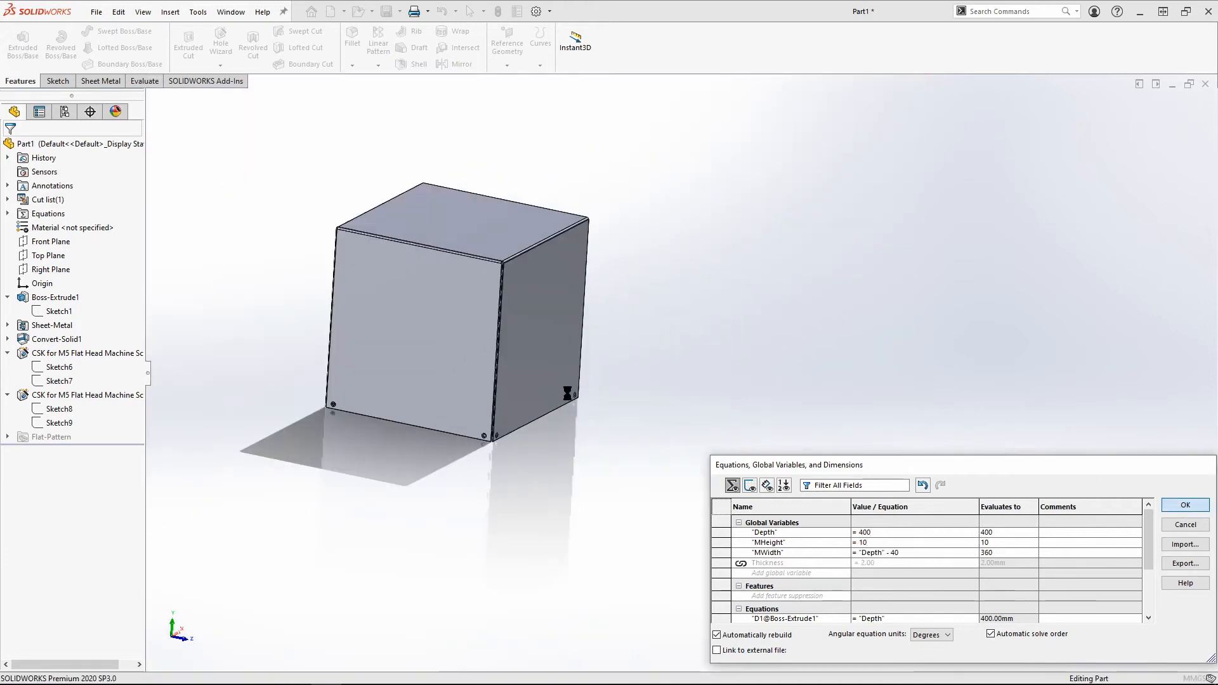
pyautogui.click(387, 383)
pyautogui.scroll(-2, 425, 380)
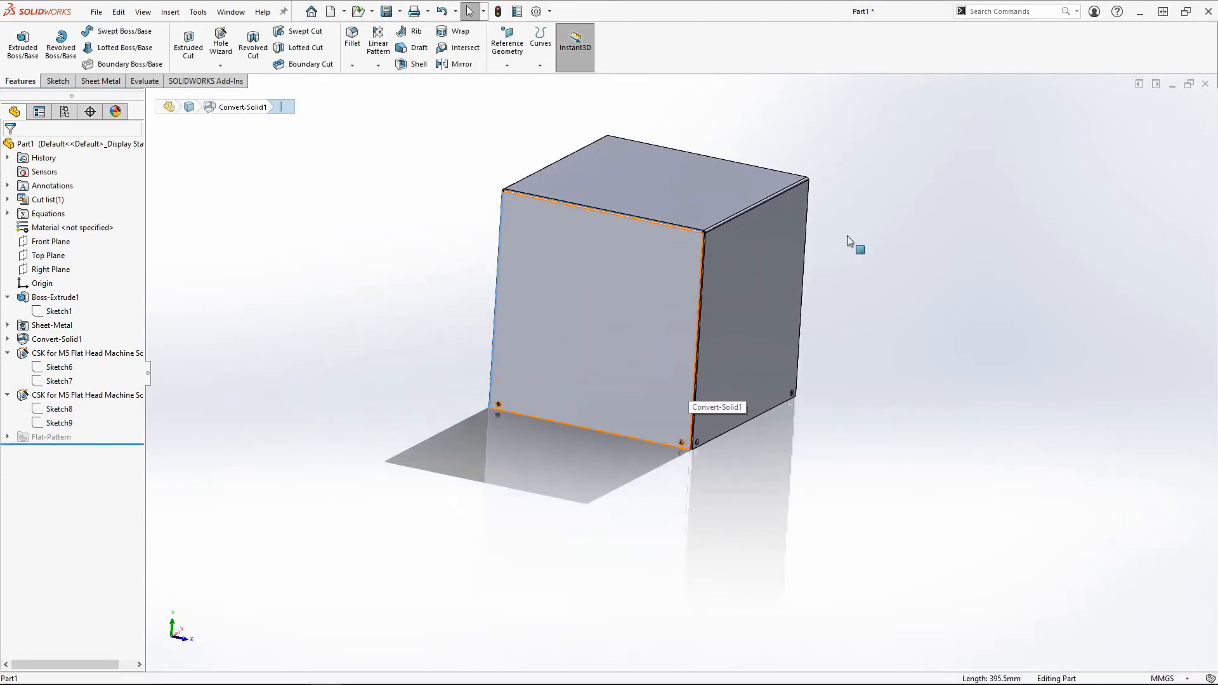
# Close the cube part without saving and open Gazebo.SLDPRT from the Demo Files folder under University Webinars
pyautogui.click(1205, 84)
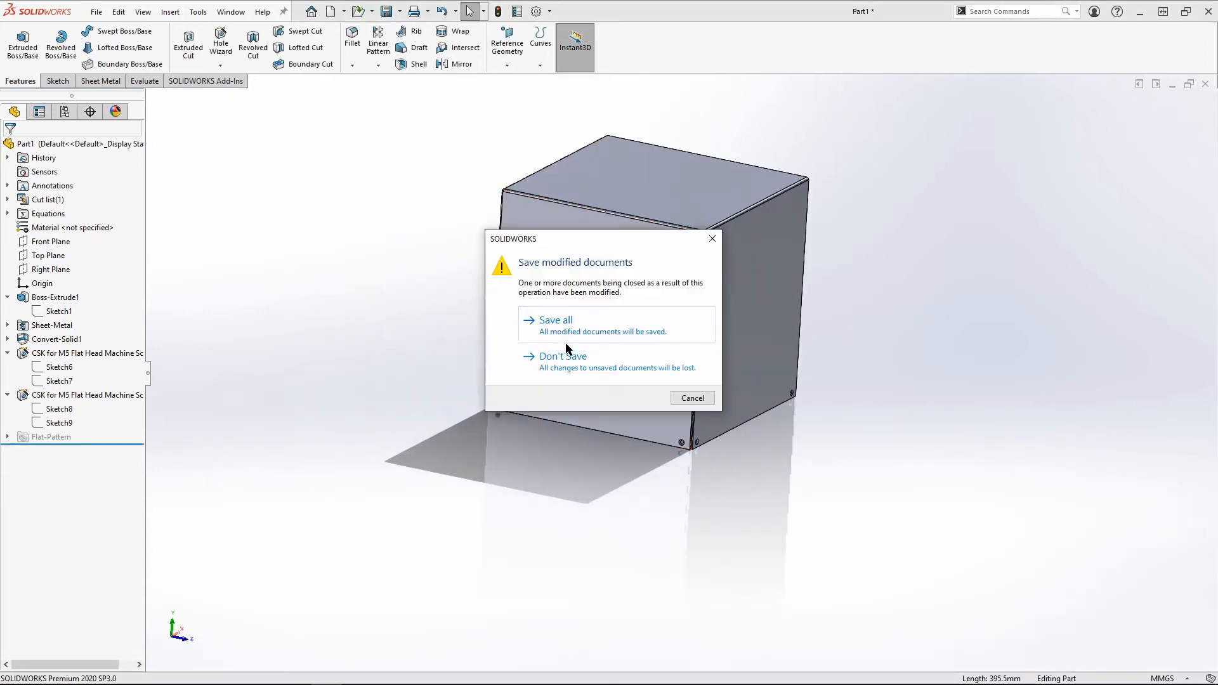
pyautogui.click(565, 352)
pyautogui.click(94, 12)
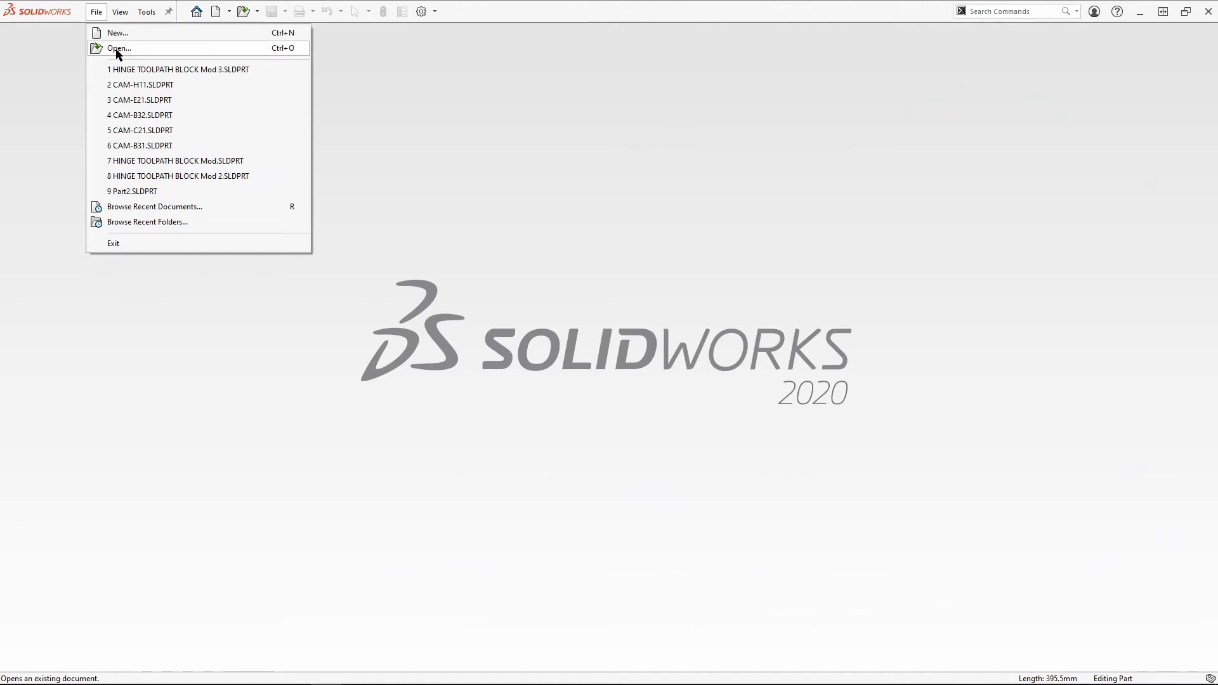
pyautogui.click(118, 48)
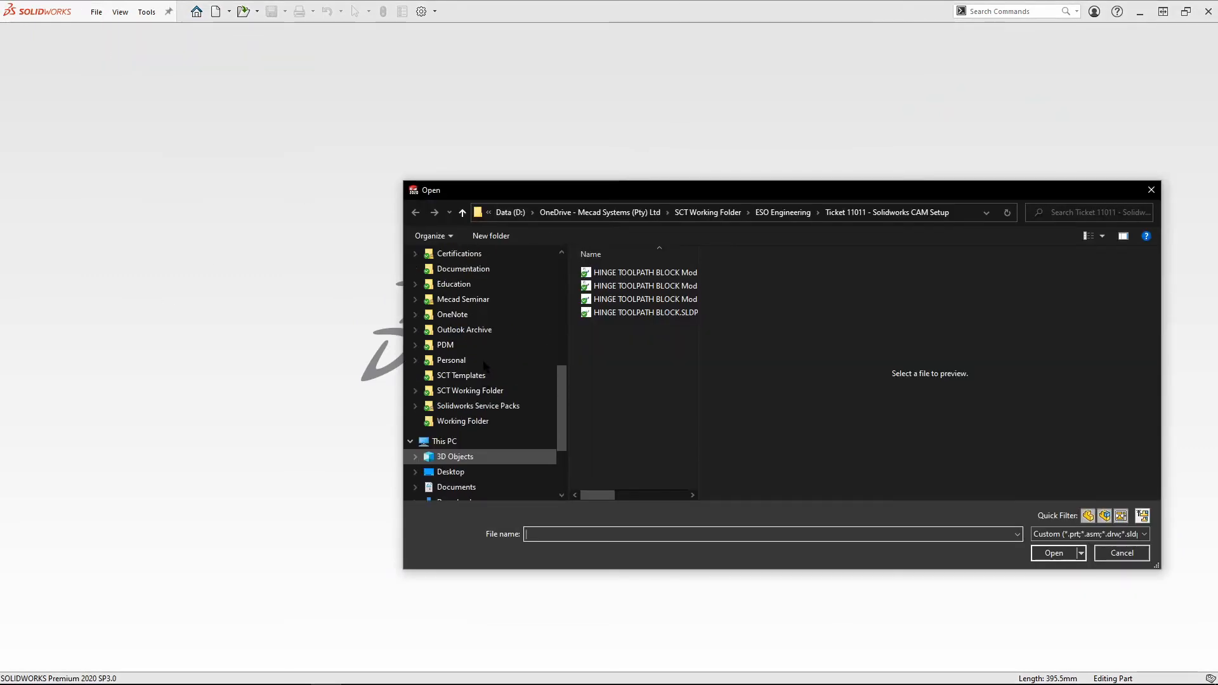
pyautogui.scroll(4, 484, 366)
pyautogui.click(483, 360)
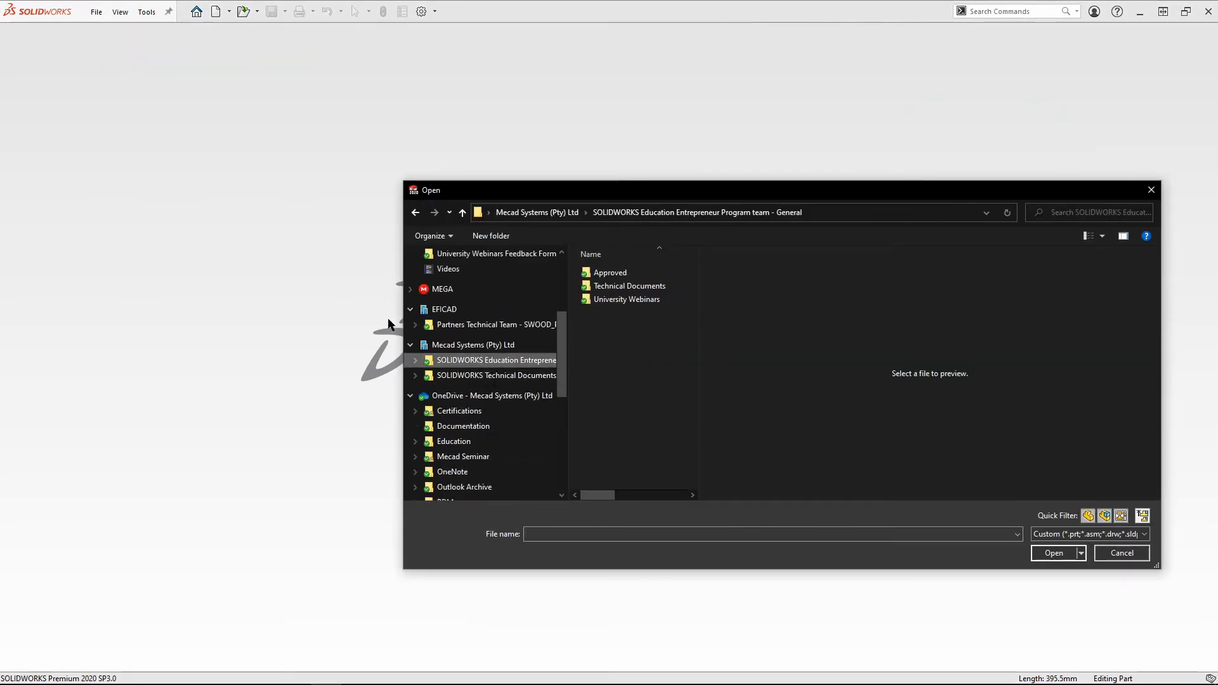
pyautogui.doubleClick(631, 299)
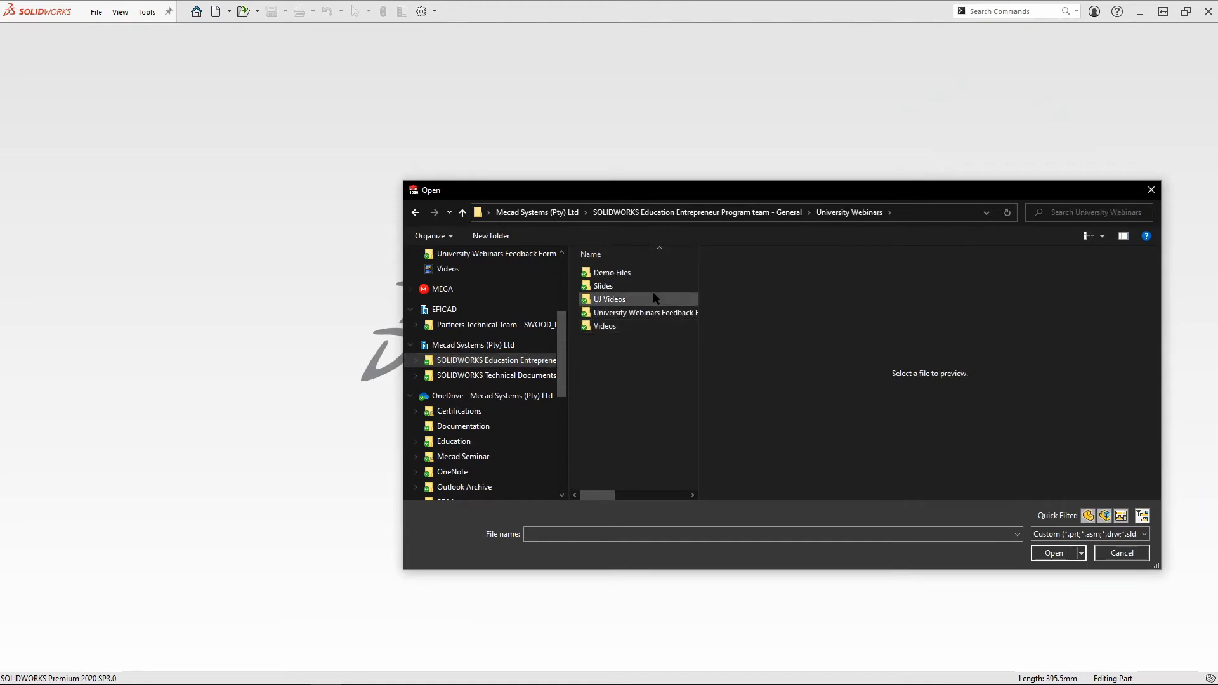
pyautogui.doubleClick(612, 273)
pyautogui.click(619, 272)
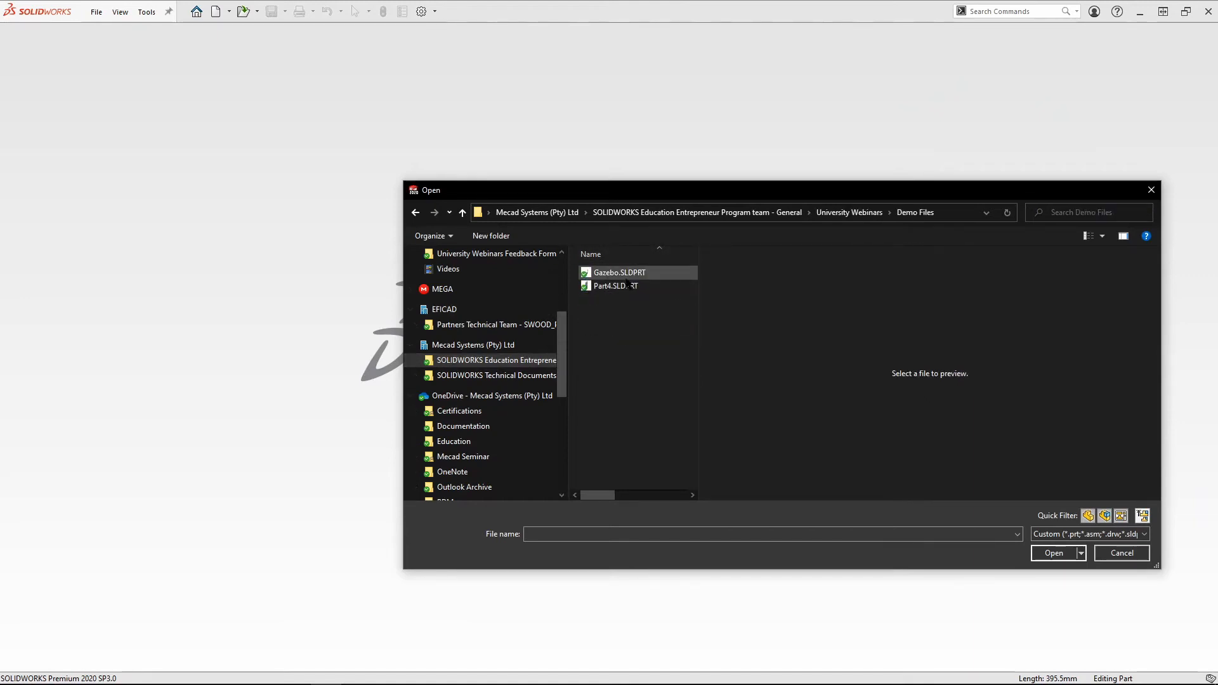
pyautogui.click(1053, 552)
# Examine the gazebo frame and how its base circle sketch, upright sketch and circular pattern define it
pyautogui.moveTo(476, 316); pyautogui.dragTo(692, 395, button='middle')
pyautogui.scroll(-1, 692, 396)
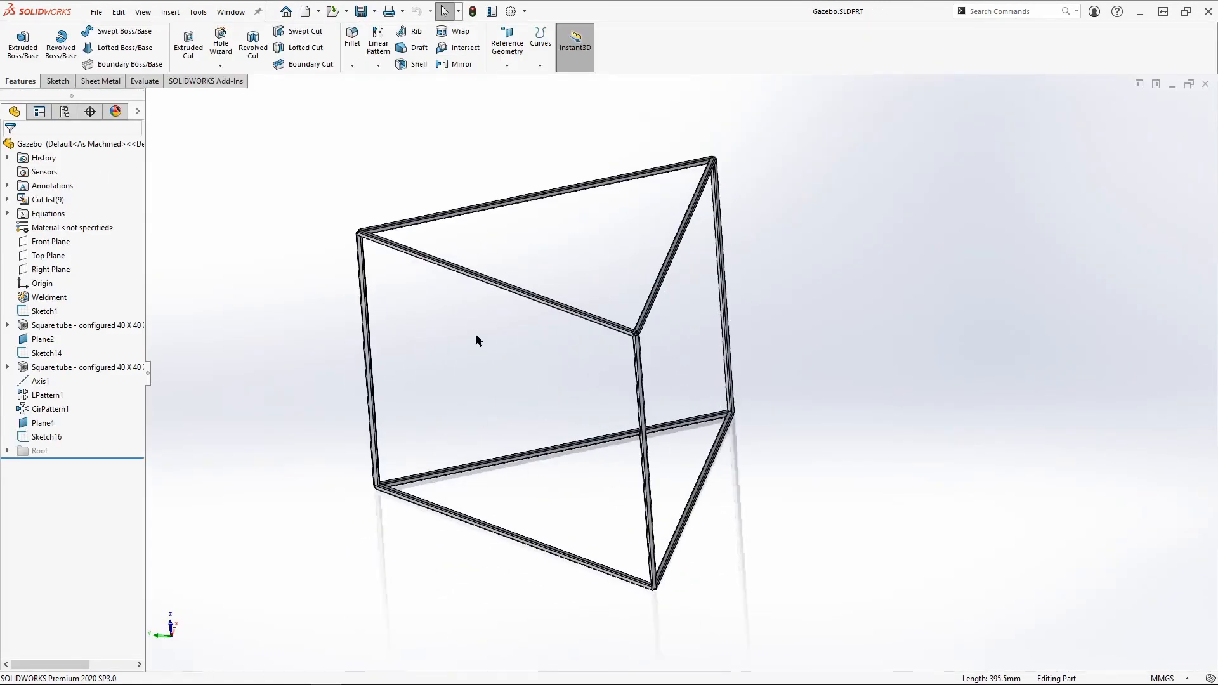
pyautogui.moveTo(492, 413); pyautogui.dragTo(516, 422, button='middle')
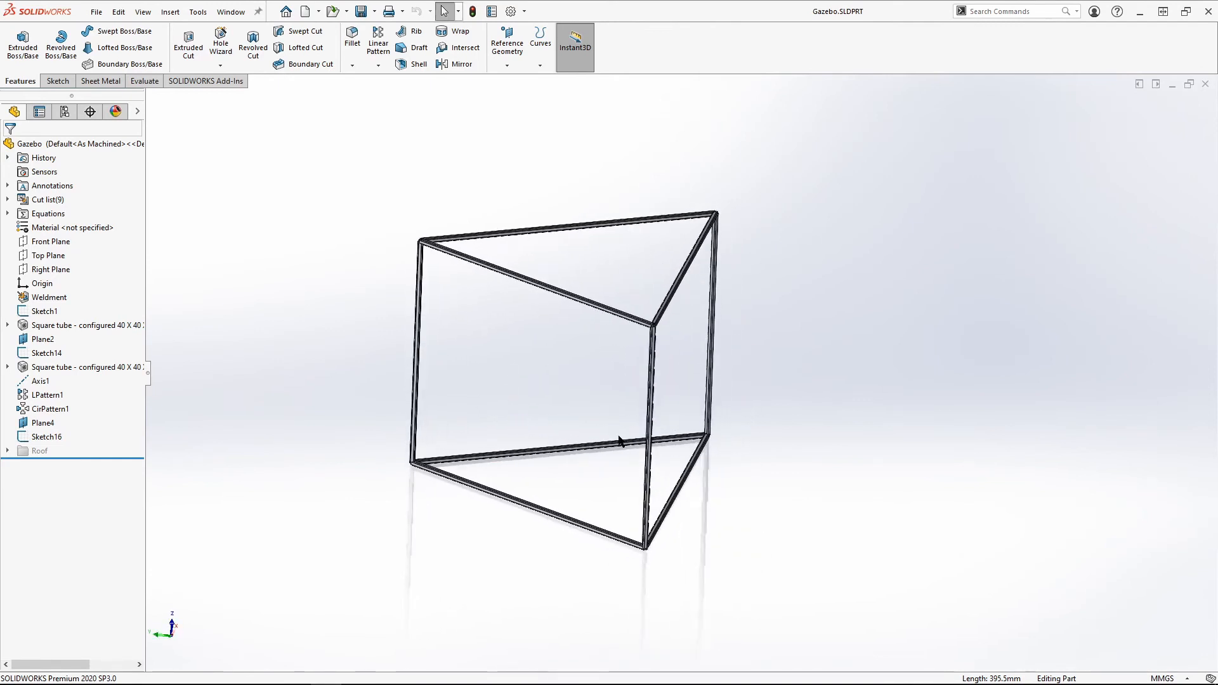
pyautogui.scroll(-1, 620, 441)
pyautogui.moveTo(579, 373); pyautogui.dragTo(574, 376, button='middle')
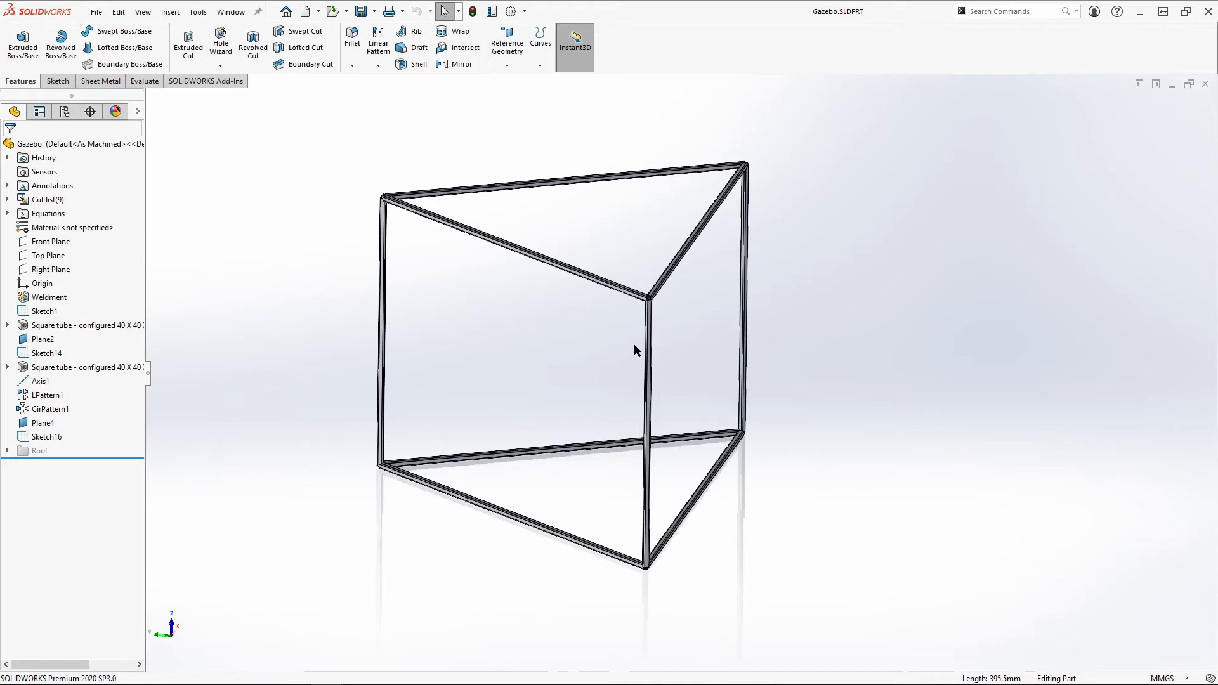
pyautogui.click(43, 311)
pyautogui.moveTo(418, 489)
pyautogui.mouseDown(button='middle')
pyautogui.moveTo(420, 534)
pyautogui.moveTo(386, 469)
pyautogui.mouseUp(button='middle')
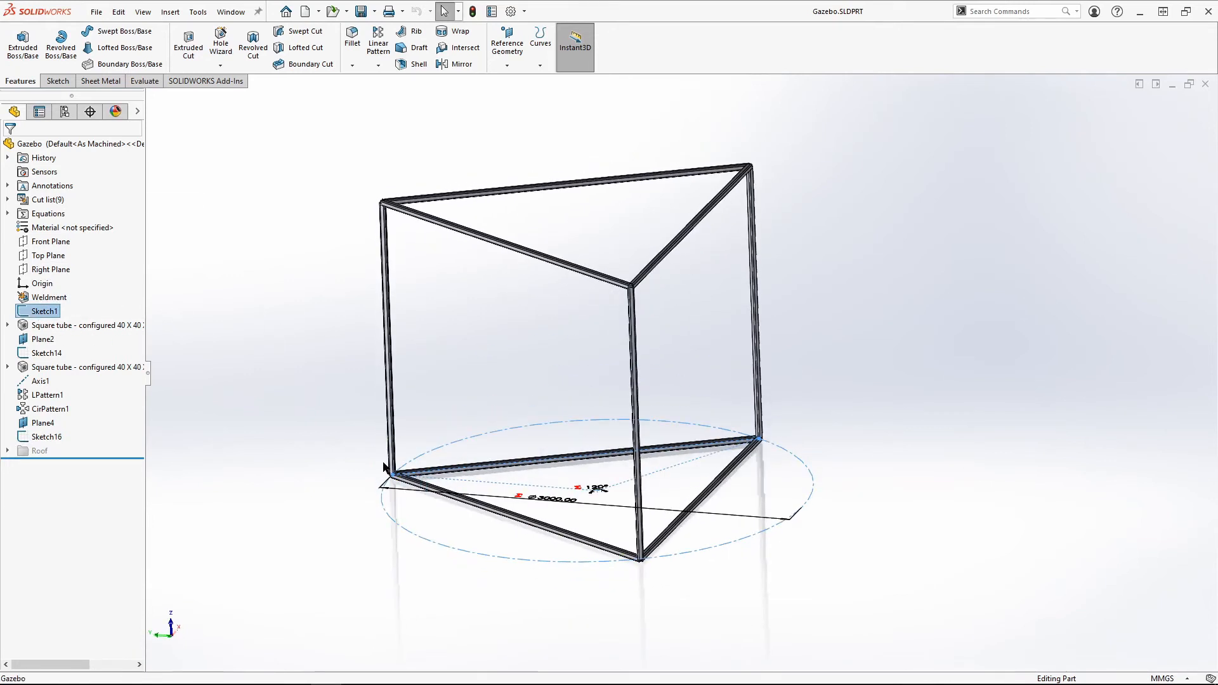
pyautogui.click(46, 352)
pyautogui.moveTo(354, 413); pyautogui.dragTo(413, 223, button='middle')
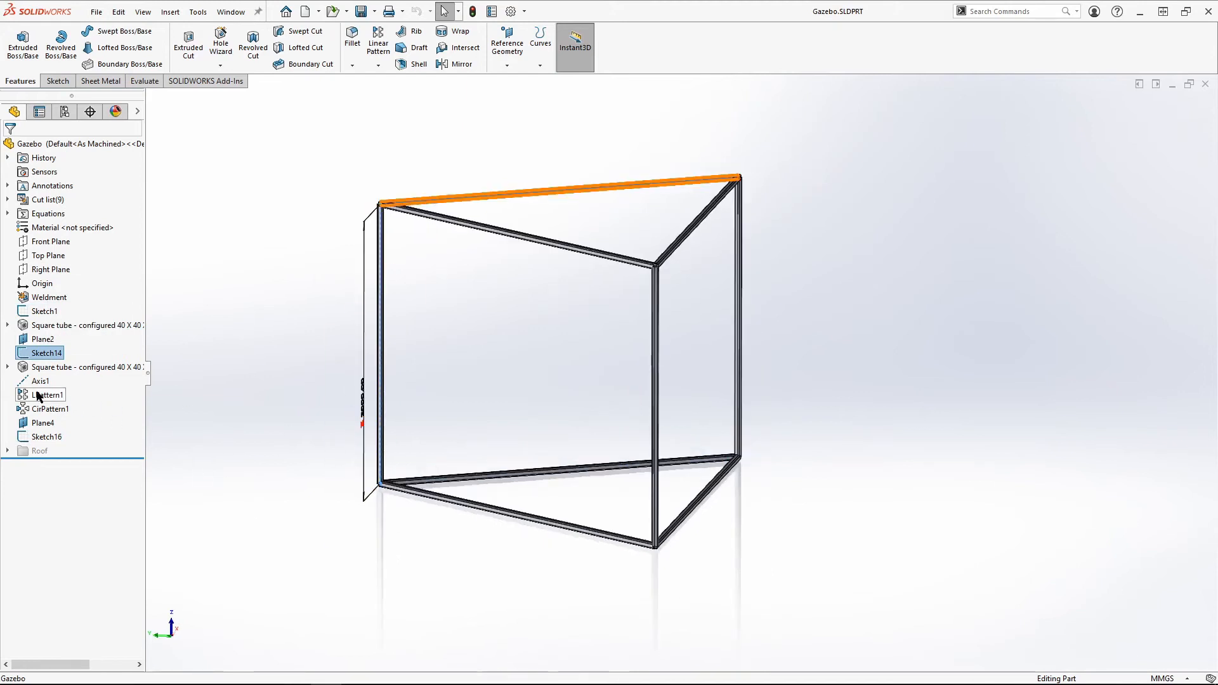
pyautogui.click(47, 409)
pyautogui.click(326, 492)
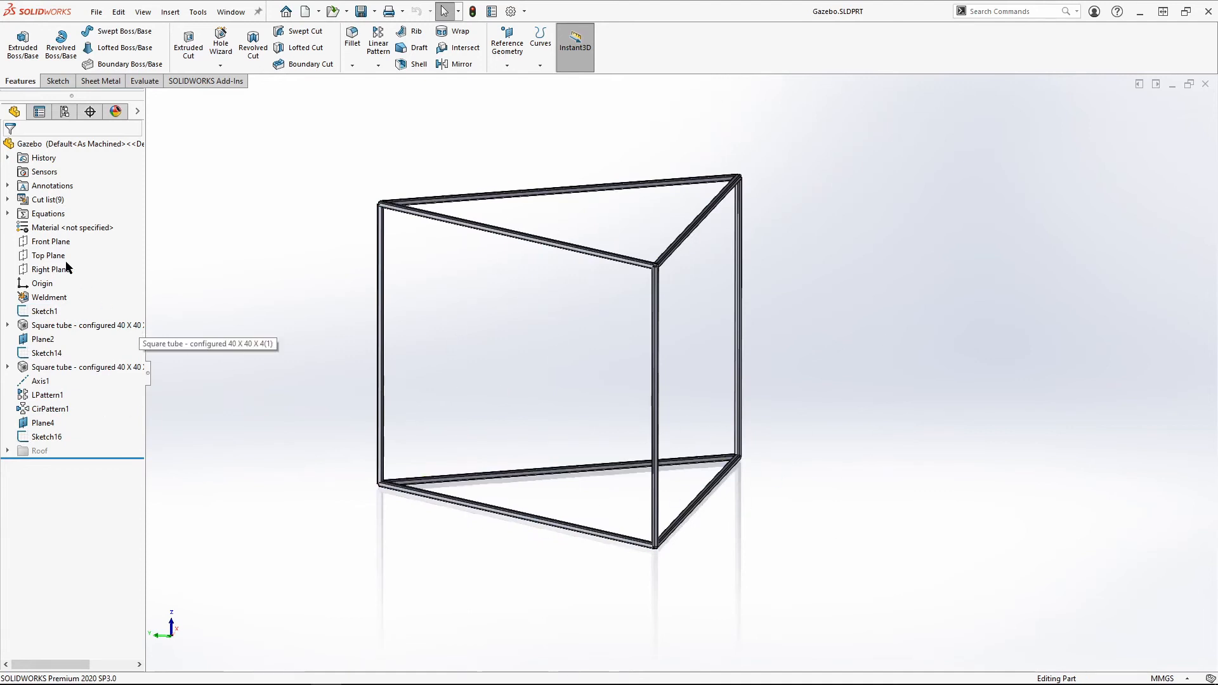
# Set the gazebo's global variable Circumference to 5000 in the equations manager
pyautogui.rightClick(39, 200)
pyautogui.press('Escape')
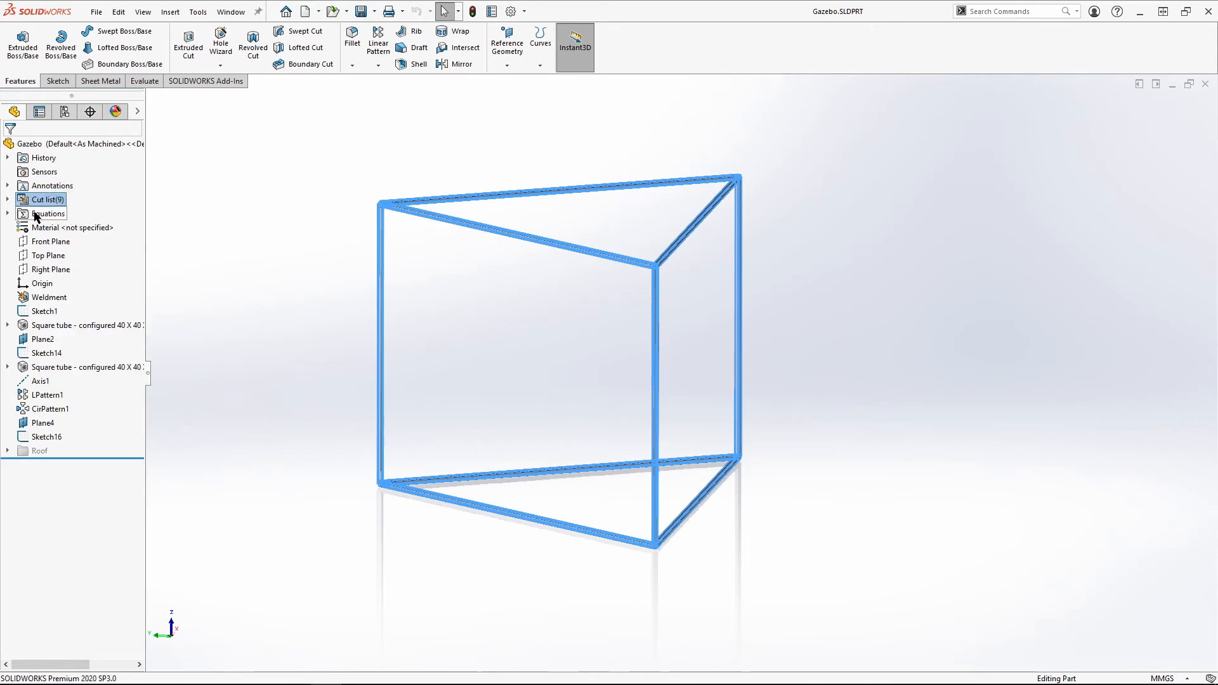
pyautogui.rightClick(45, 213)
pyautogui.click(83, 222)
pyautogui.moveTo(927, 459); pyautogui.dragTo(989, 383)
pyautogui.click(970, 457)
pyautogui.press('BackSpace')
pyautogui.press('BackSpace')
pyautogui.press('BackSpace')
pyautogui.press('BackSpace')
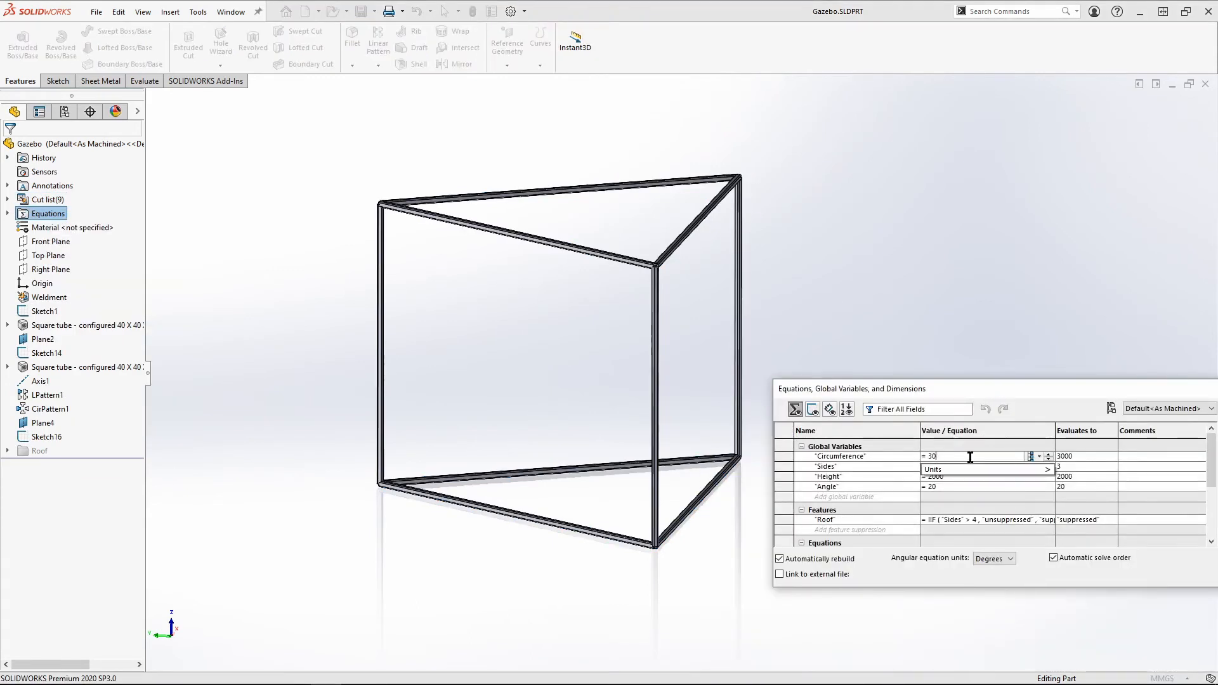
pyautogui.write('5000')
pyautogui.press('Return')
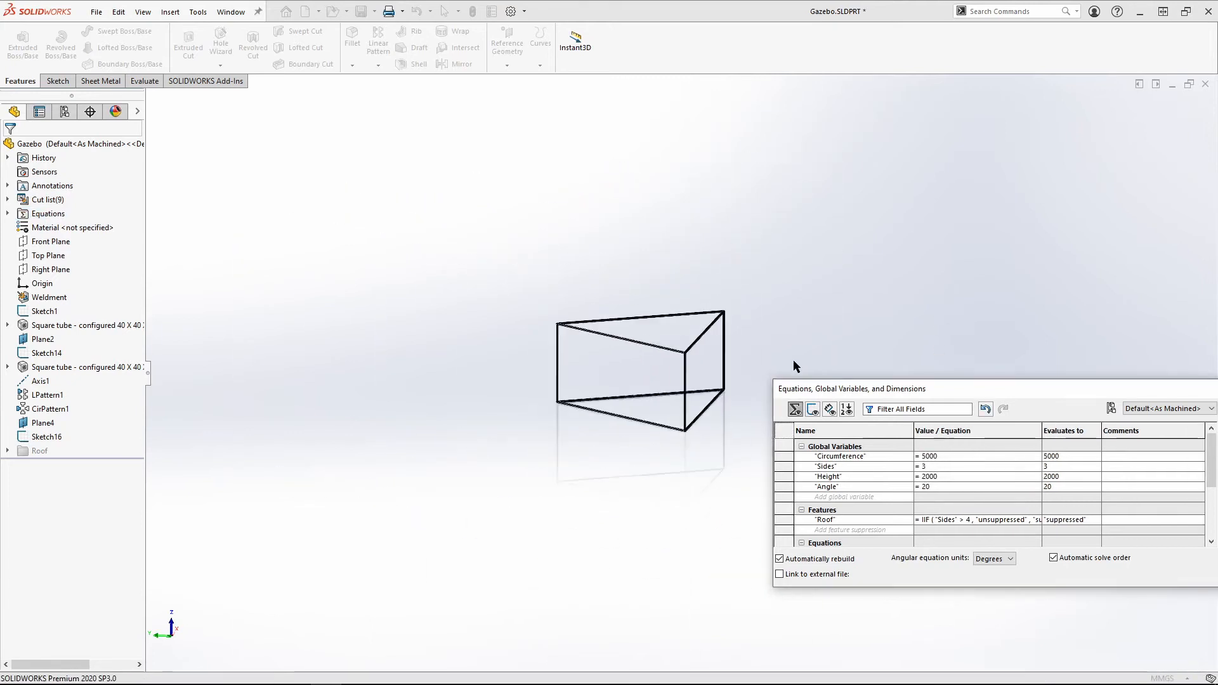
# Set the gazebo's global variable Height to 5000
pyautogui.click(973, 468)
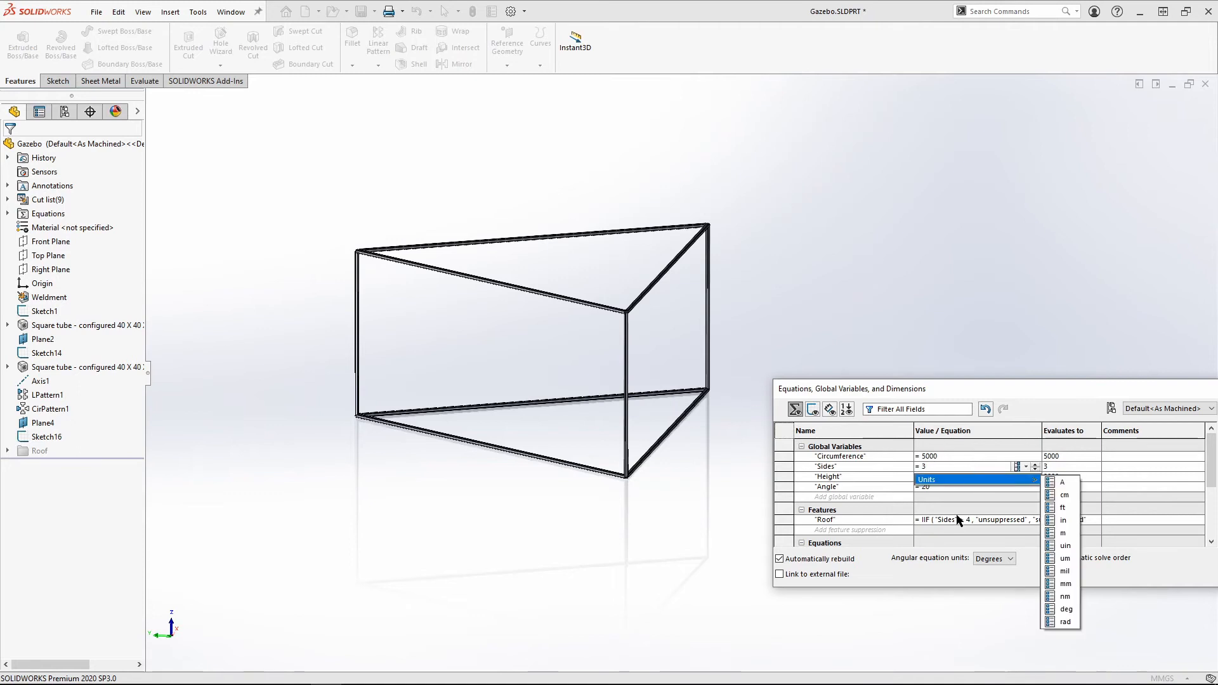
pyautogui.click(936, 494)
pyautogui.press('BackSpace')
pyautogui.press('BackSpace')
pyautogui.press('BackSpace')
pyautogui.press('BackSpace')
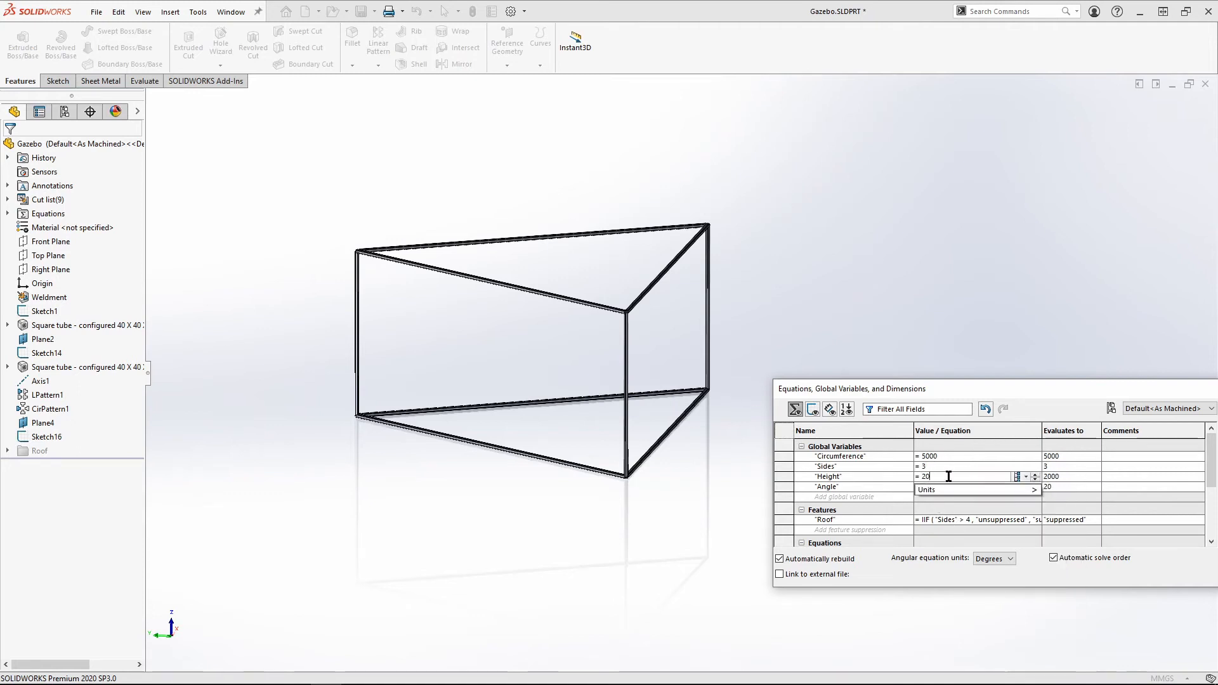
pyautogui.write('5000')
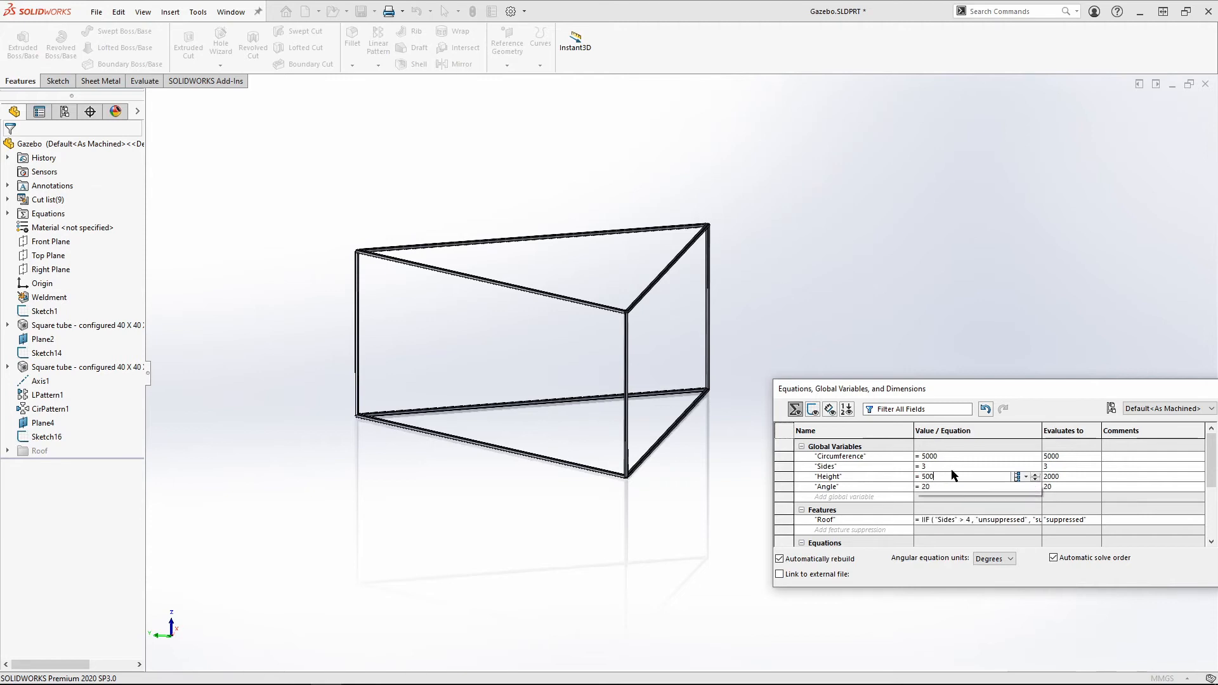
pyautogui.press('Tab')
pyautogui.scroll(5, 920, 331)
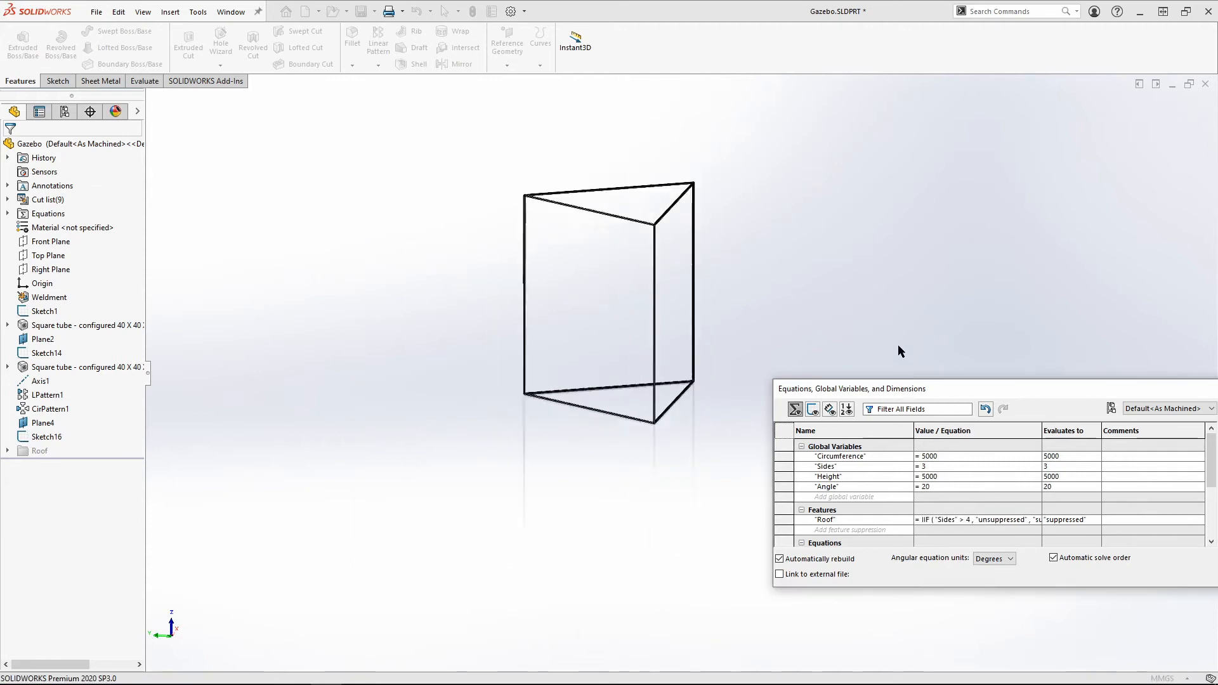
# Set the global variable Sides to 4 to give the gazebo frame a four-sided layout
pyautogui.scroll(-2, 851, 304)
pyautogui.click(957, 466)
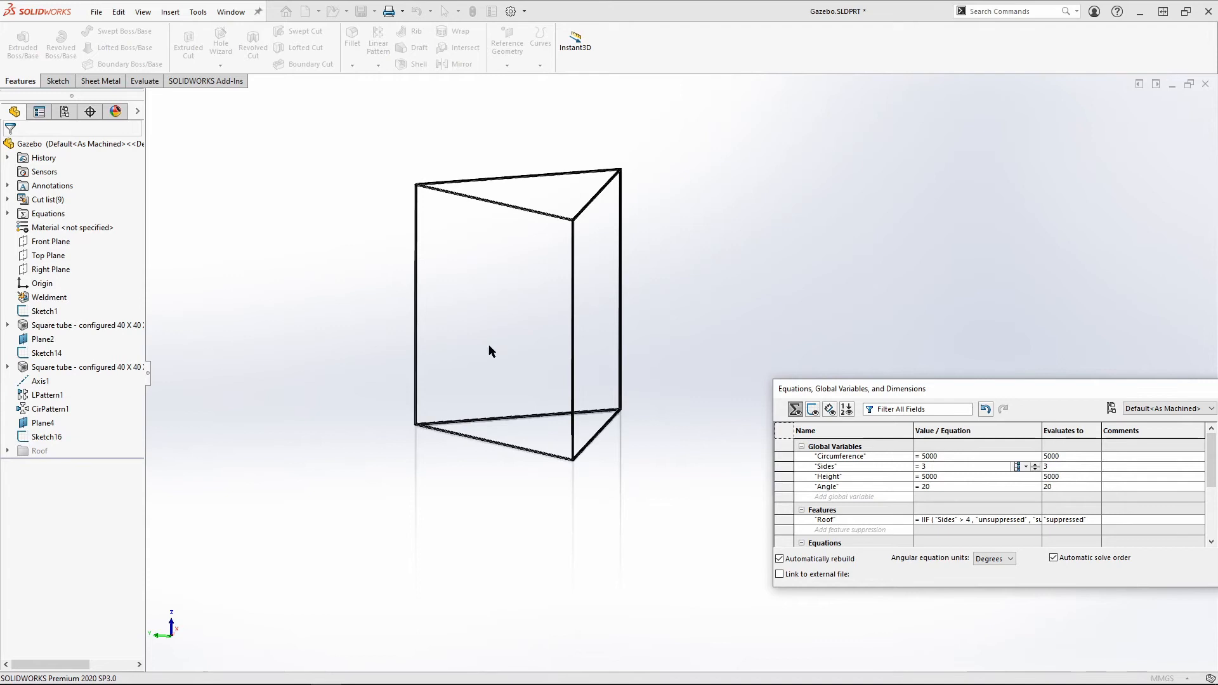
pyautogui.press('BackSpace')
pyautogui.write('4')
pyautogui.press('Tab')
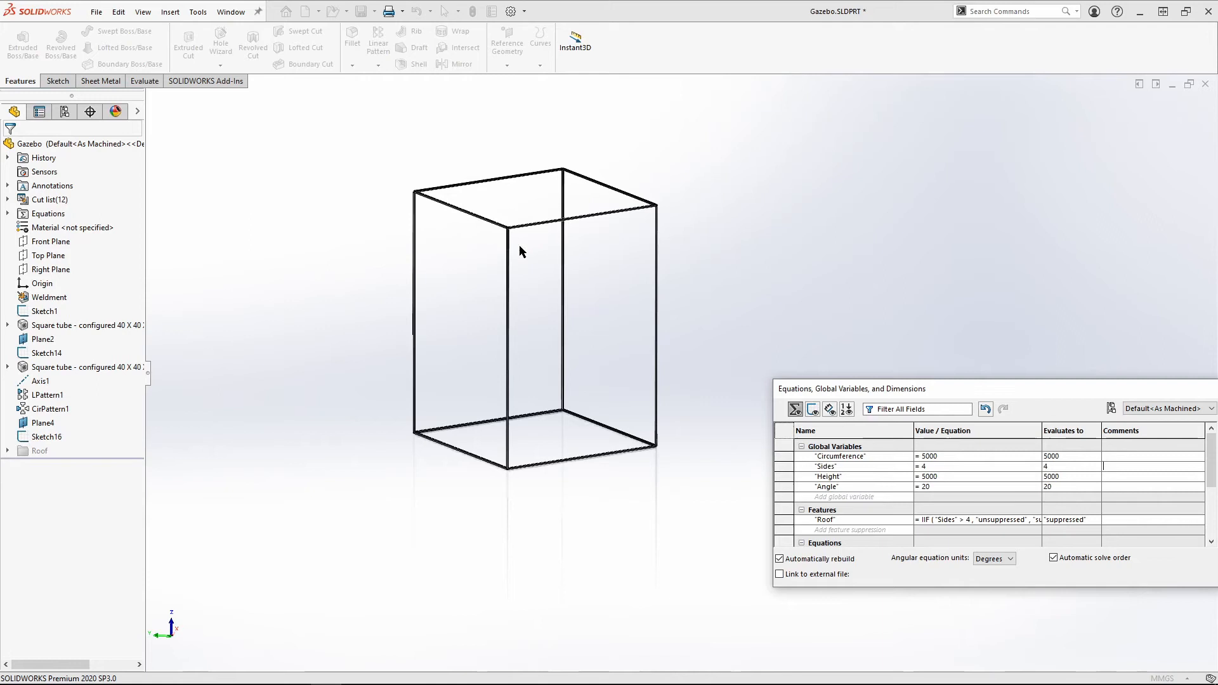
# Set the global variable Sides to 5 so that the roof condition applies
pyautogui.press('BackSpace')
pyautogui.write('5')
pyautogui.press('Return')
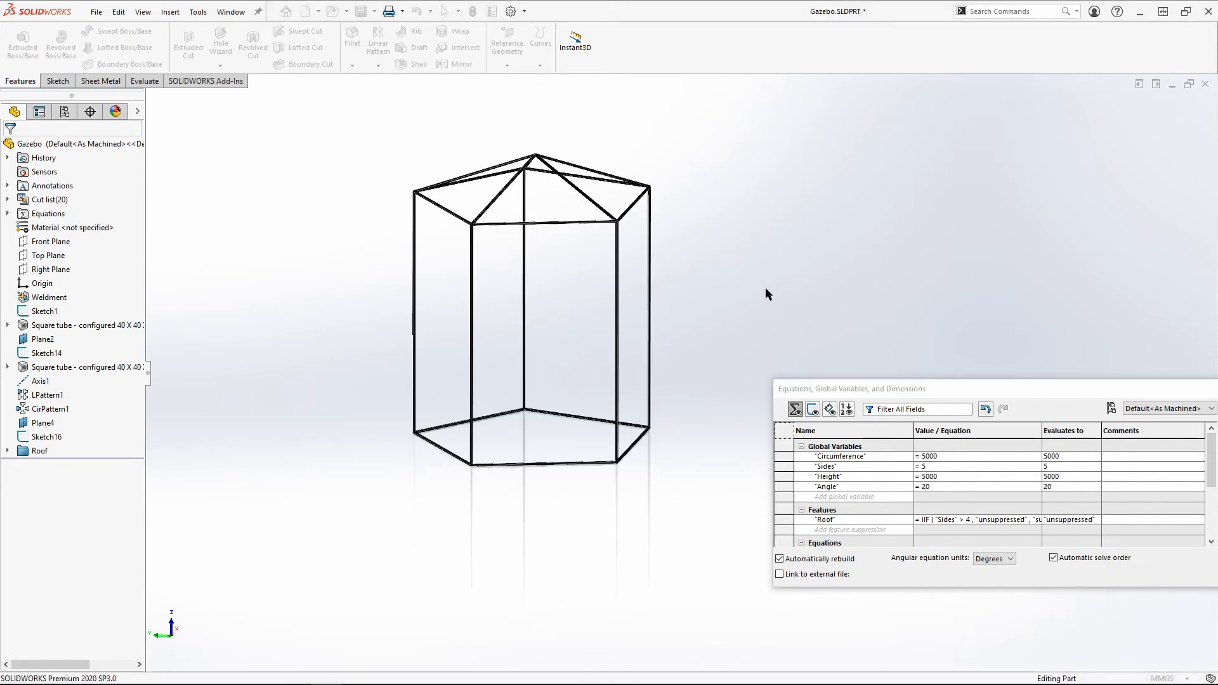
# Set the global variable Angle to 30 to steepen the gazebo's roof
pyautogui.moveTo(766, 289); pyautogui.dragTo(625, 227, button='middle')
pyautogui.moveTo(538, 241); pyautogui.dragTo(545, 149, button='middle')
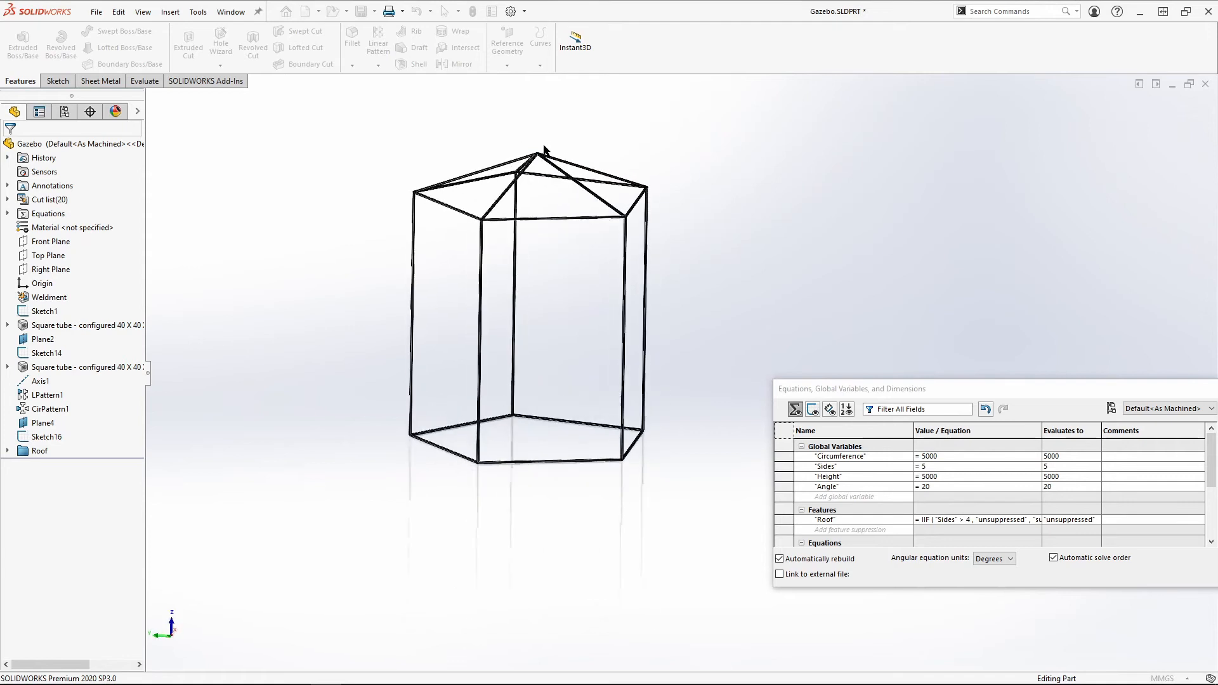
pyautogui.click(970, 488)
pyautogui.press('BackSpace')
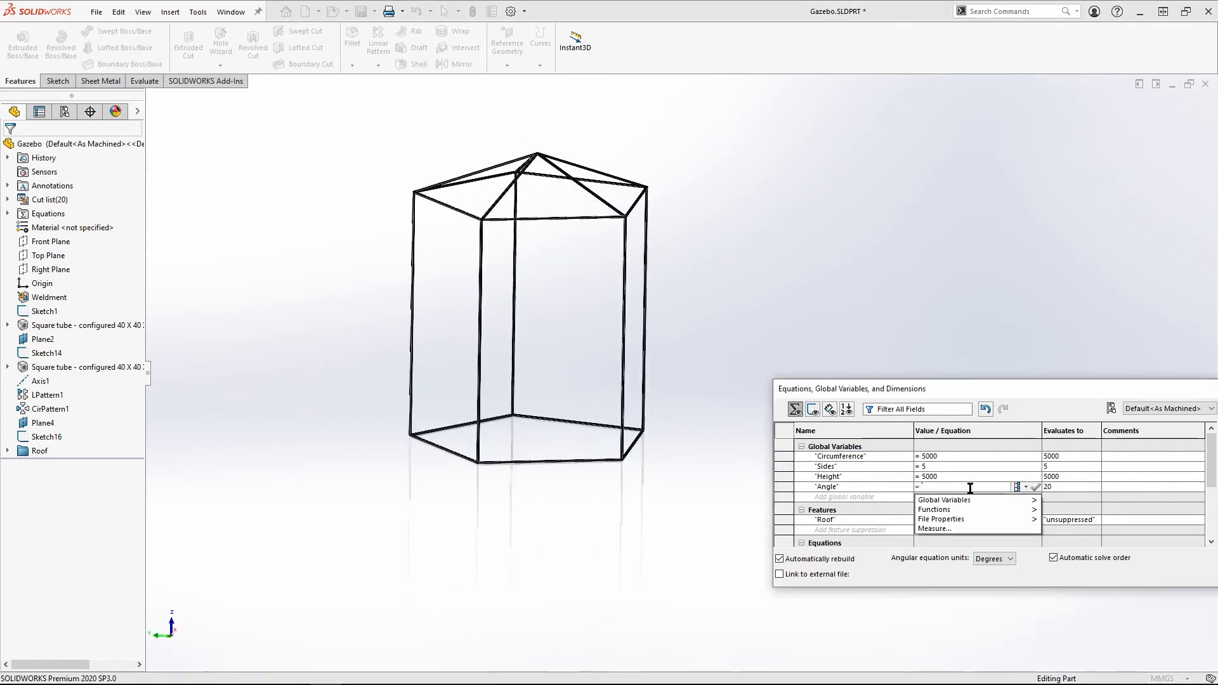
pyautogui.write('30')
pyautogui.press('Return')
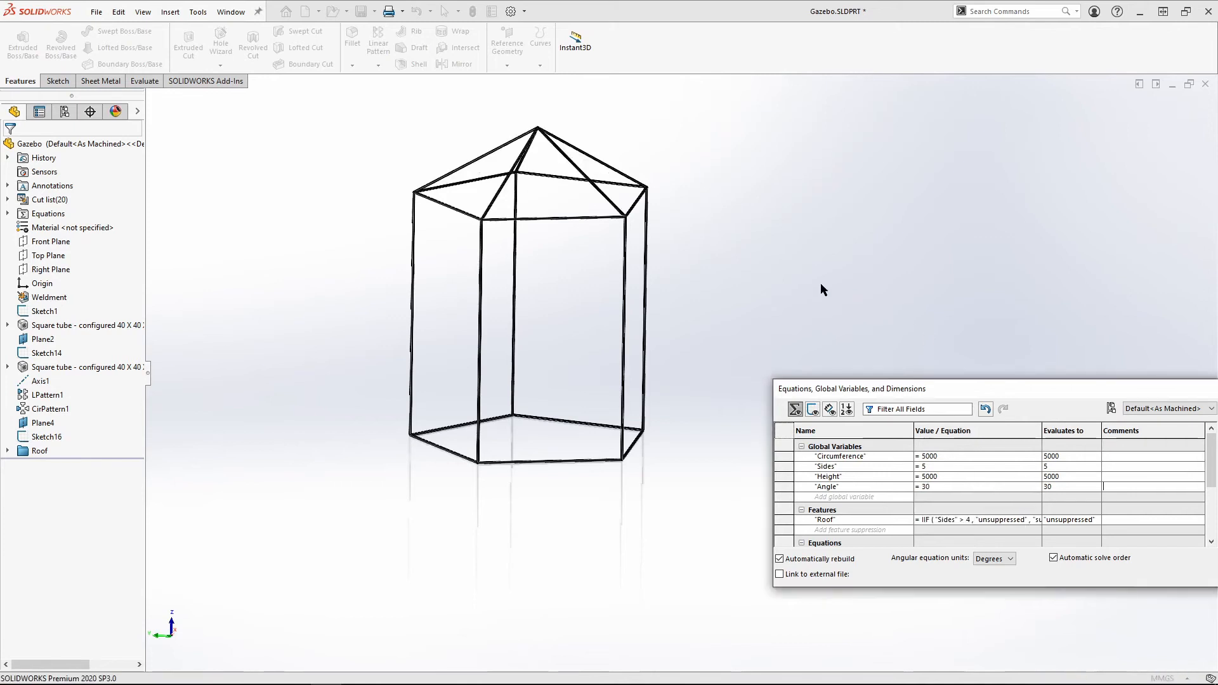
# Set the global variable Sides to 30
pyautogui.scroll(-2, 626, 224)
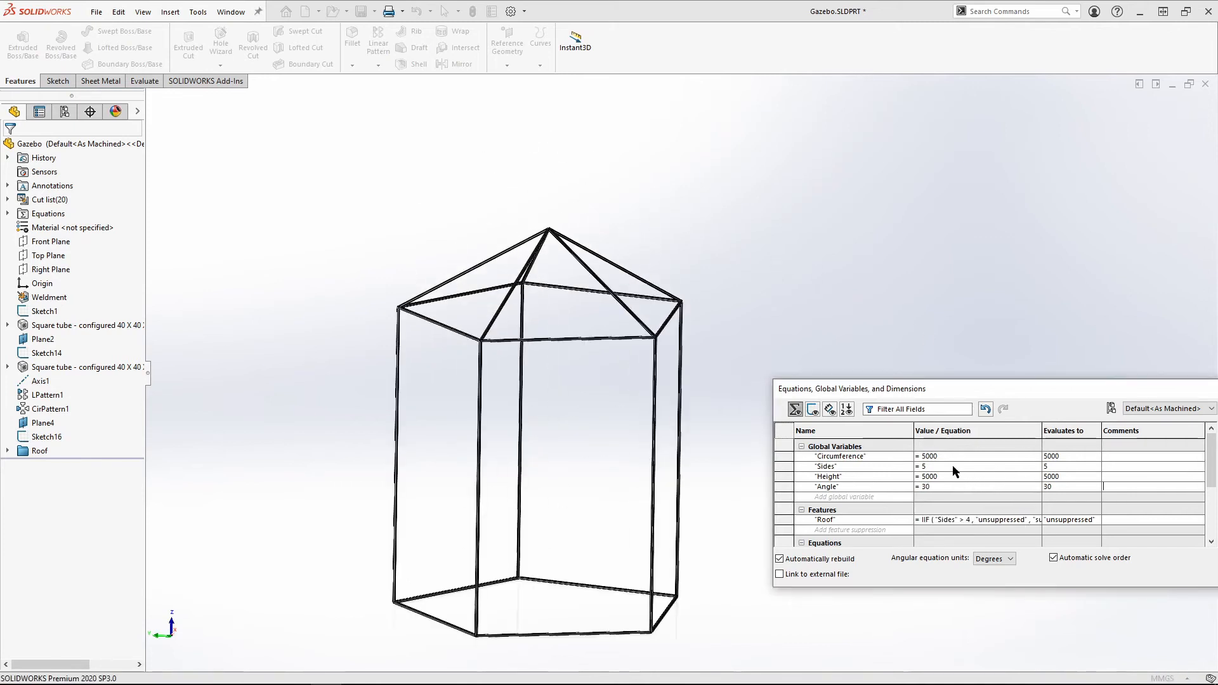
pyautogui.press('BackSpace')
pyautogui.write('30')
pyautogui.press('Return')
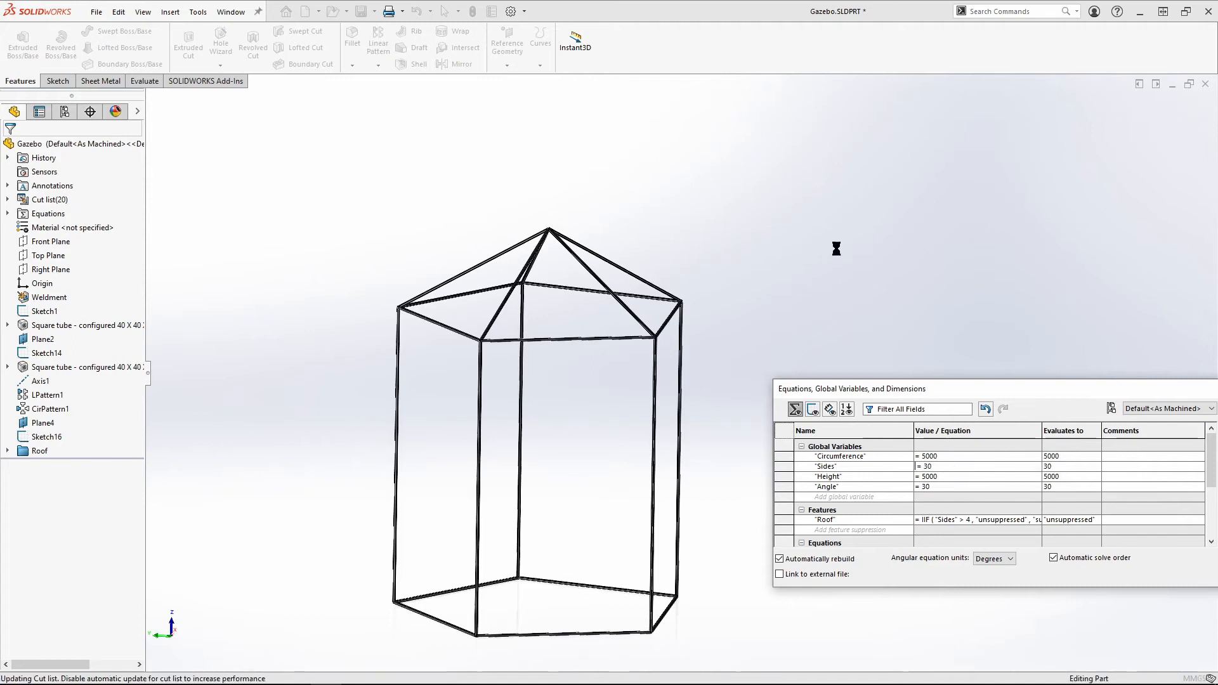
# Set the global variable Circumference to 50000 to widen the gazebo
pyautogui.click(950, 456)
pyautogui.press('BackSpace')
pyautogui.press('BackSpace')
pyautogui.press('BackSpace')
pyautogui.press('BackSpace')
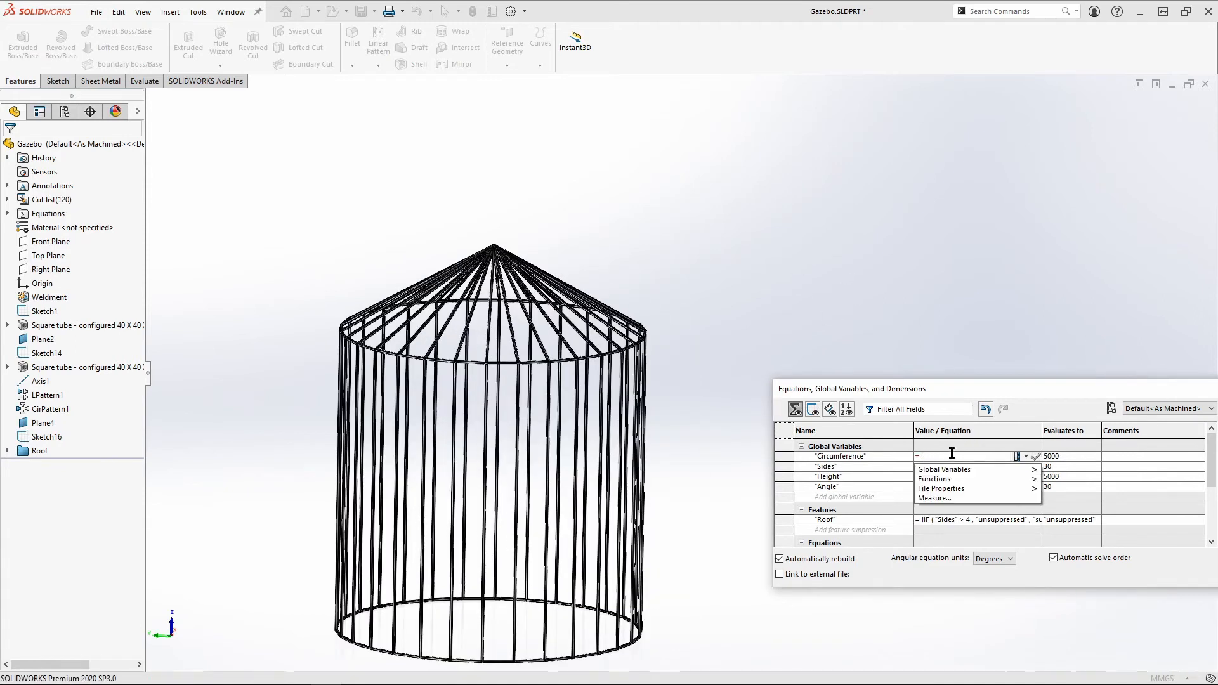
pyautogui.write('50000')
pyautogui.press('Return')
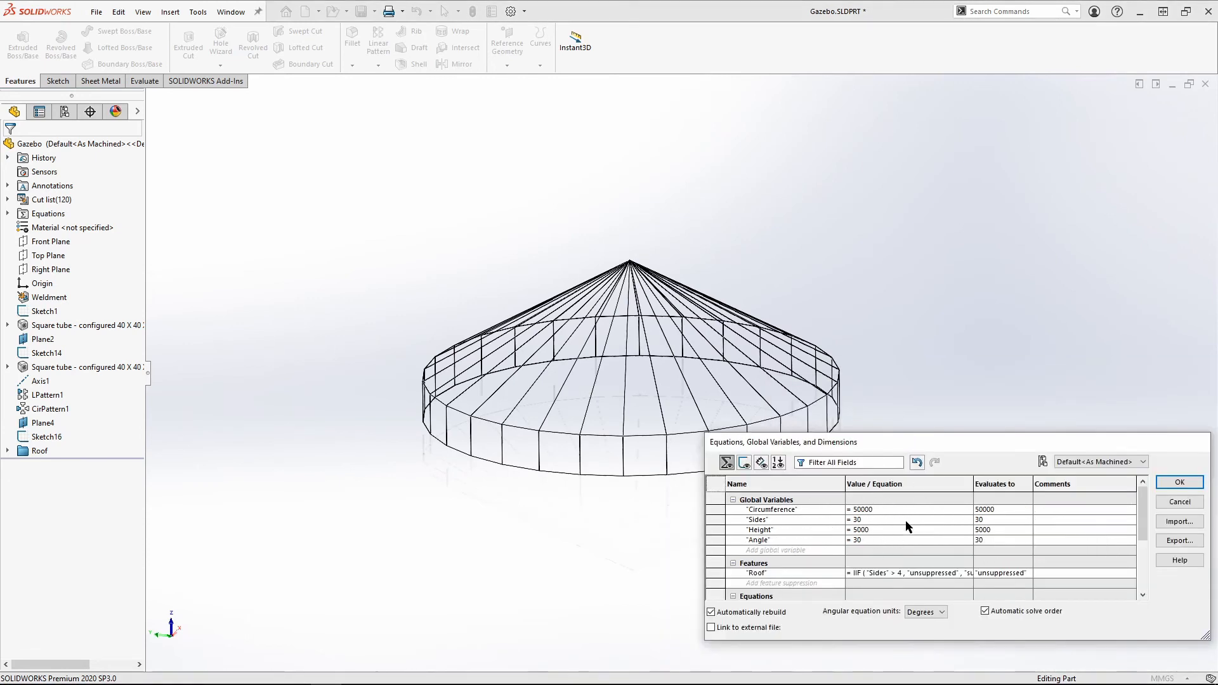
# Examine the equations linking dimensions to the global variables, especially how D2@Sketch1 is calculated from Sides
pyautogui.scroll(-2, 914, 530)
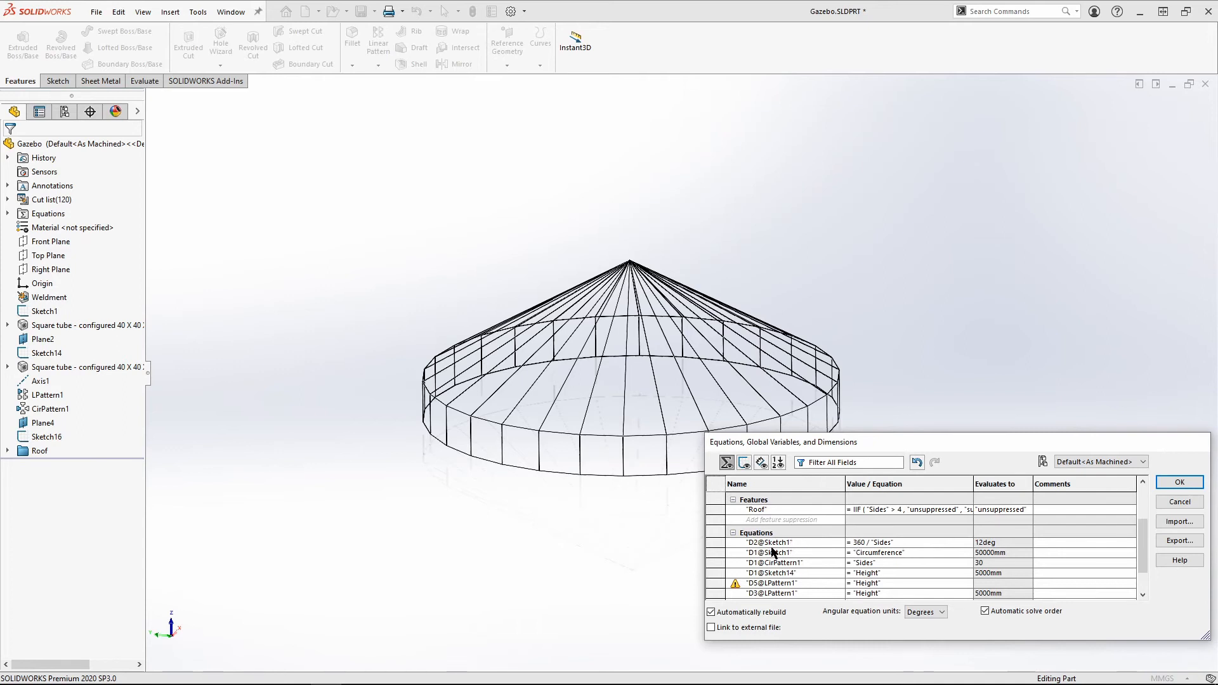
pyautogui.scroll(-1, 884, 552)
pyautogui.scroll(2, 883, 552)
pyautogui.scroll(-1, 885, 552)
pyautogui.scroll(-1, 884, 552)
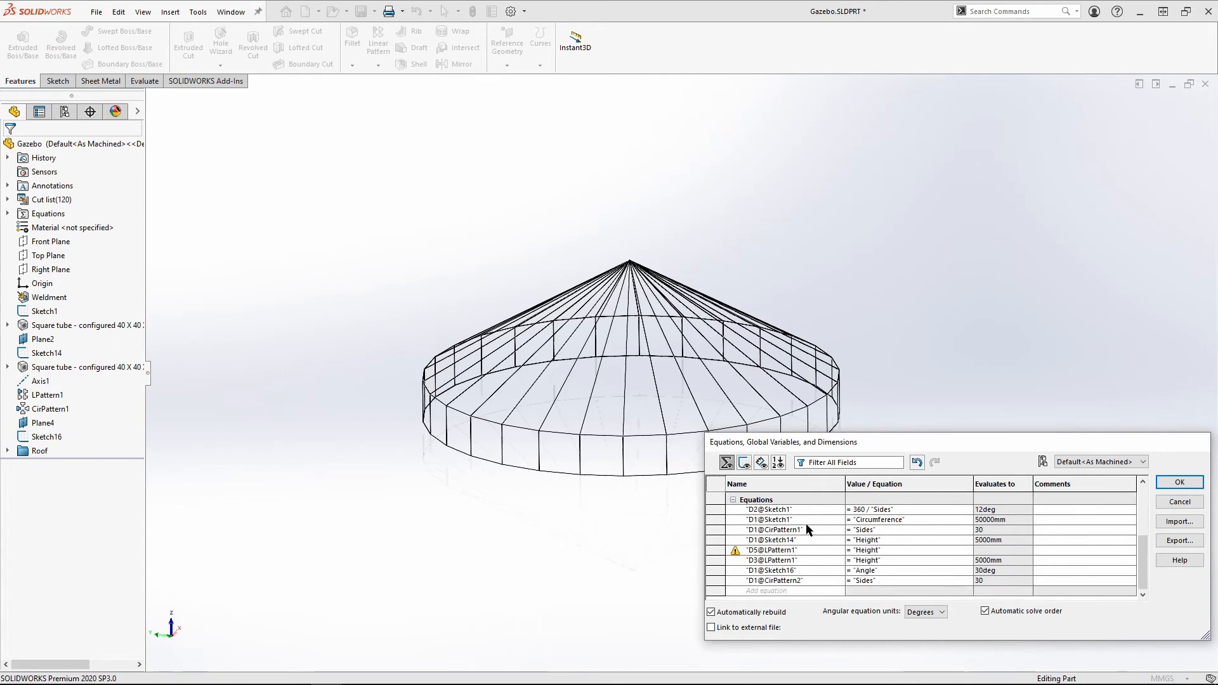
pyautogui.click(864, 509)
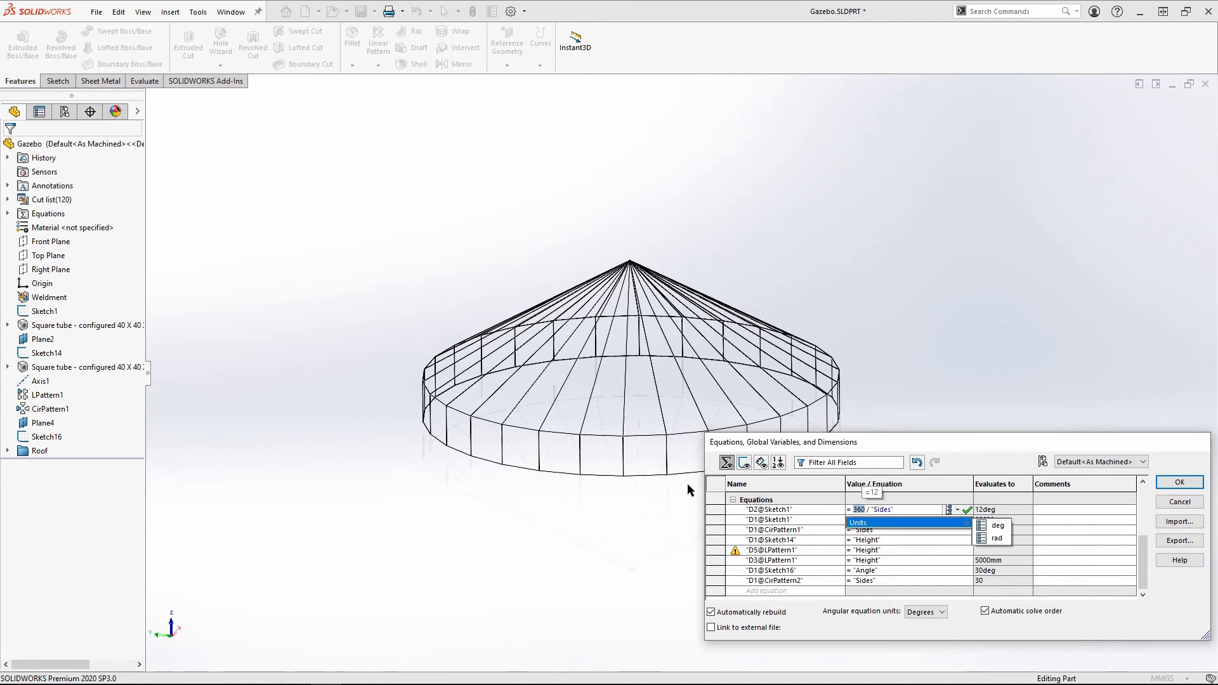
pyautogui.click(901, 509)
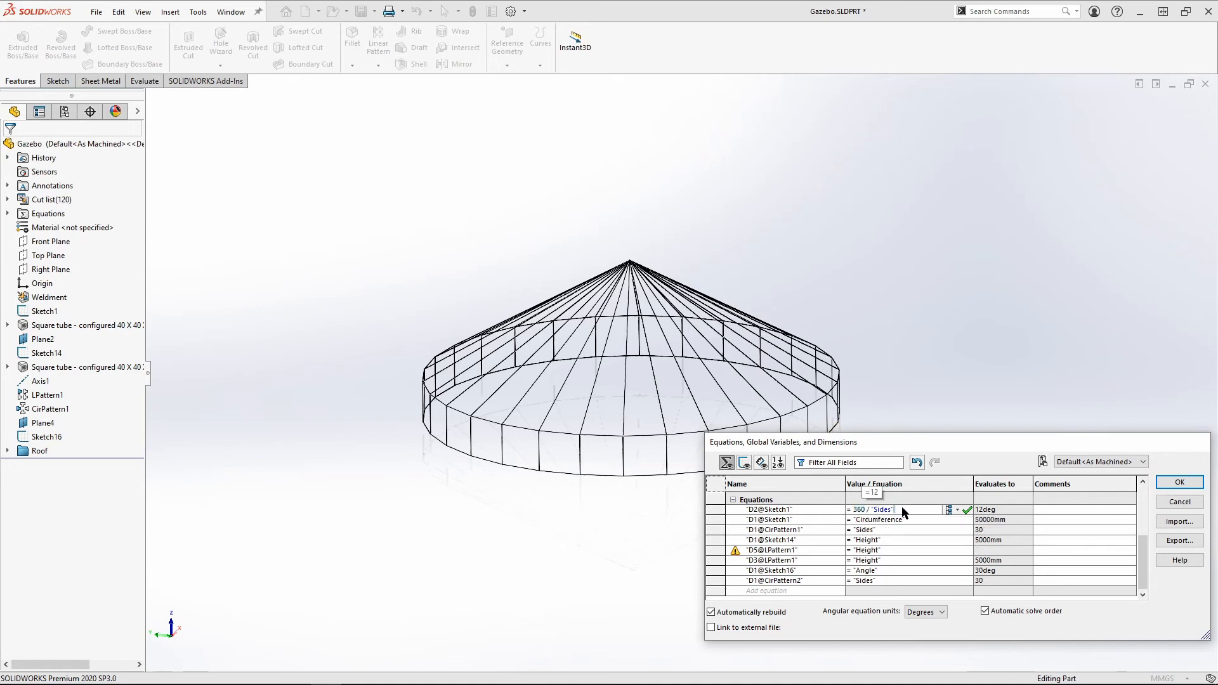
pyautogui.scroll(1, 933, 535)
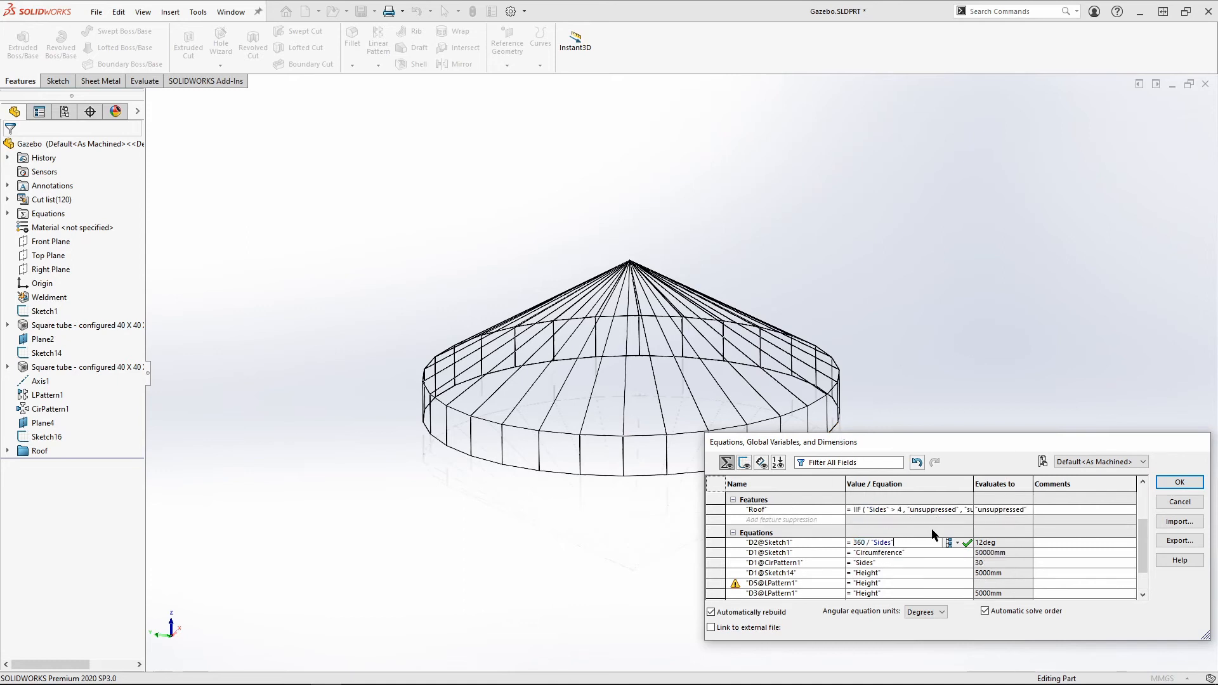
pyautogui.scroll(1, 977, 525)
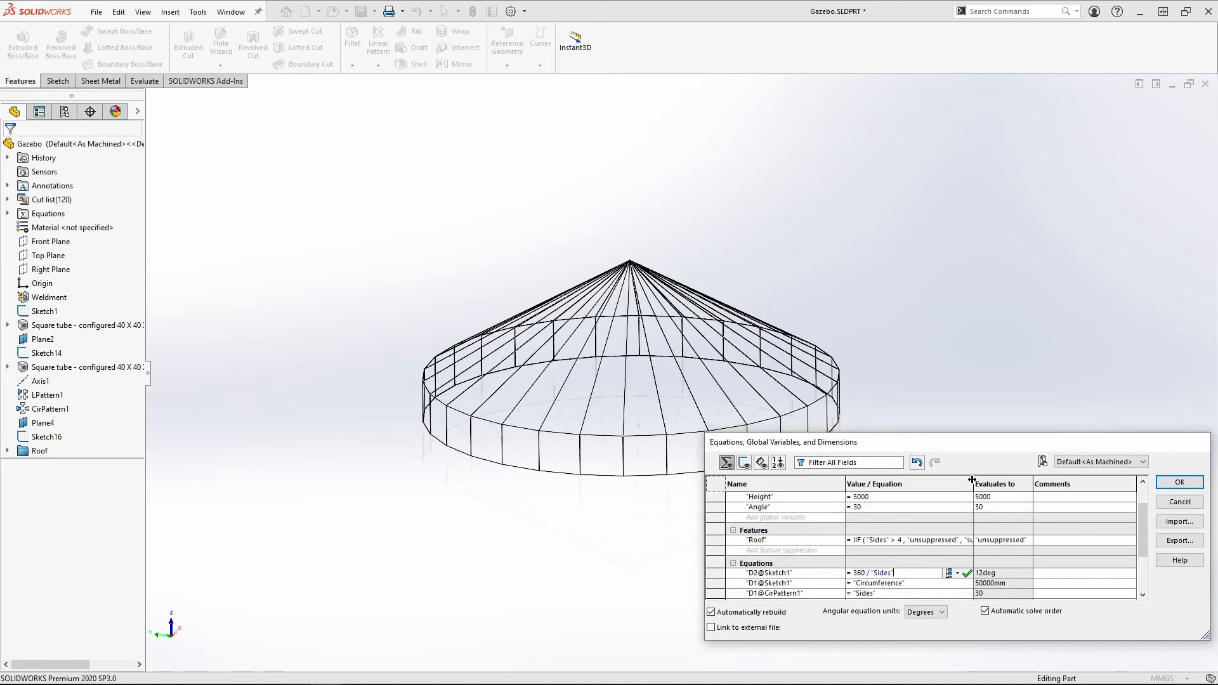
# Widen the equation column to read the Roof suppression formula, and discard all changes made in the equations manager
pyautogui.moveTo(1023, 483); pyautogui.dragTo(1029, 486)
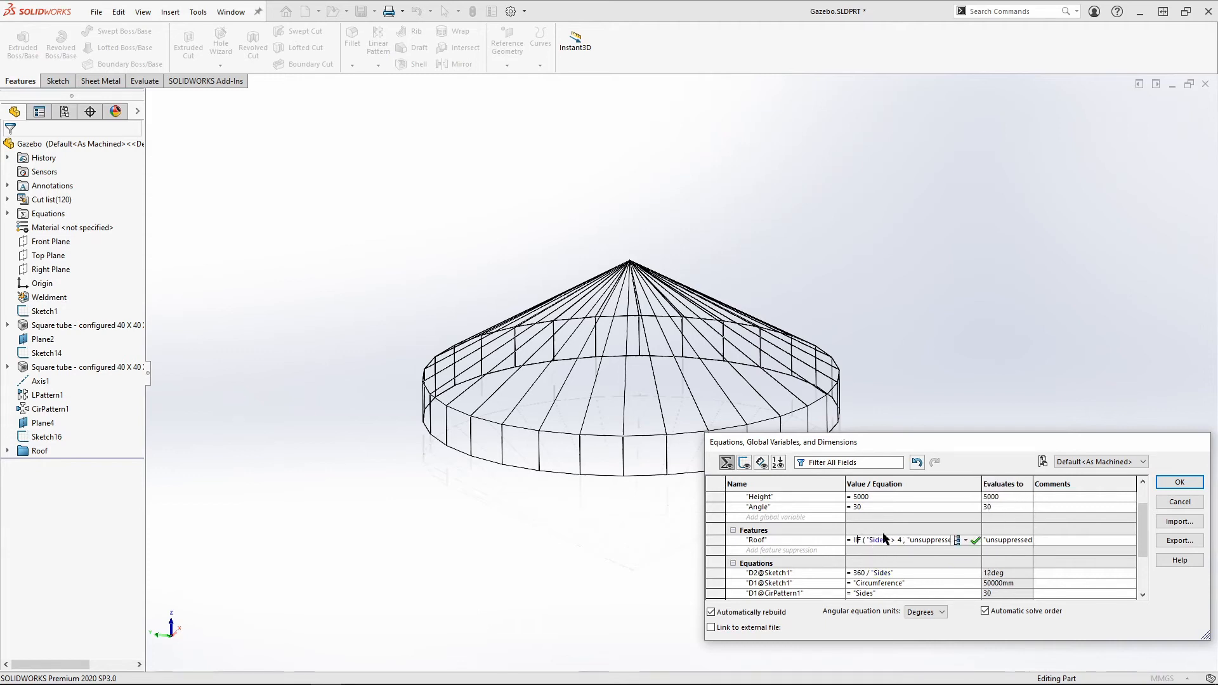
pyautogui.click(925, 540)
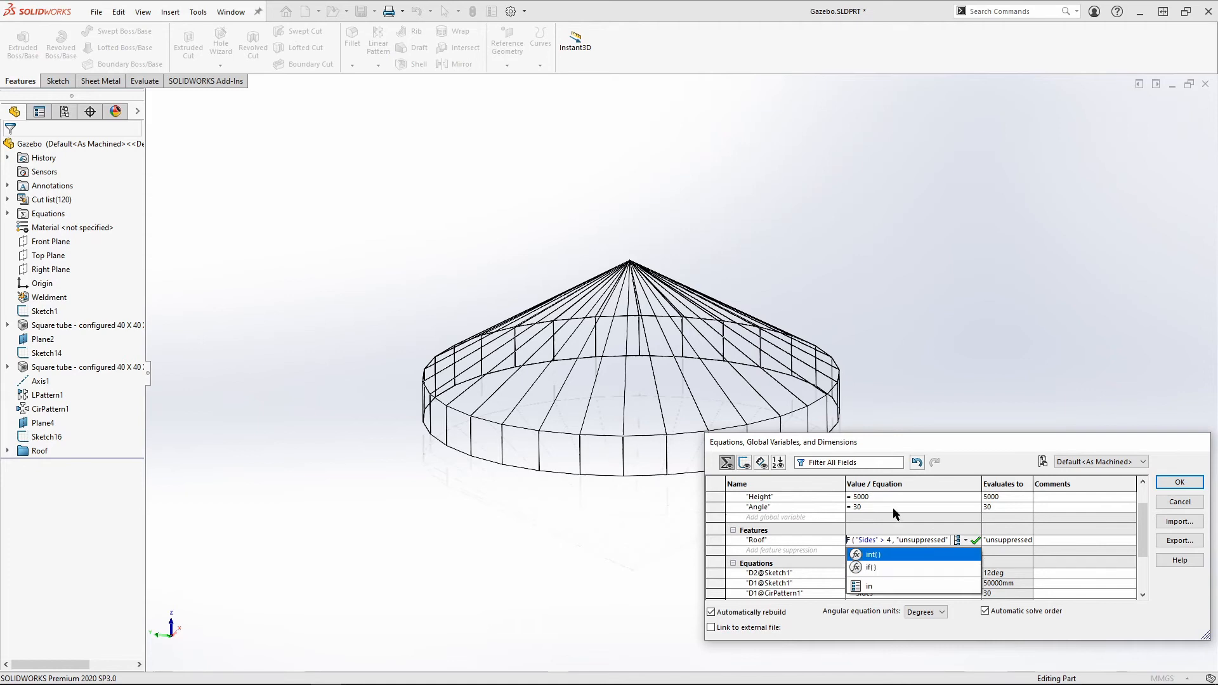
pyautogui.click(1177, 503)
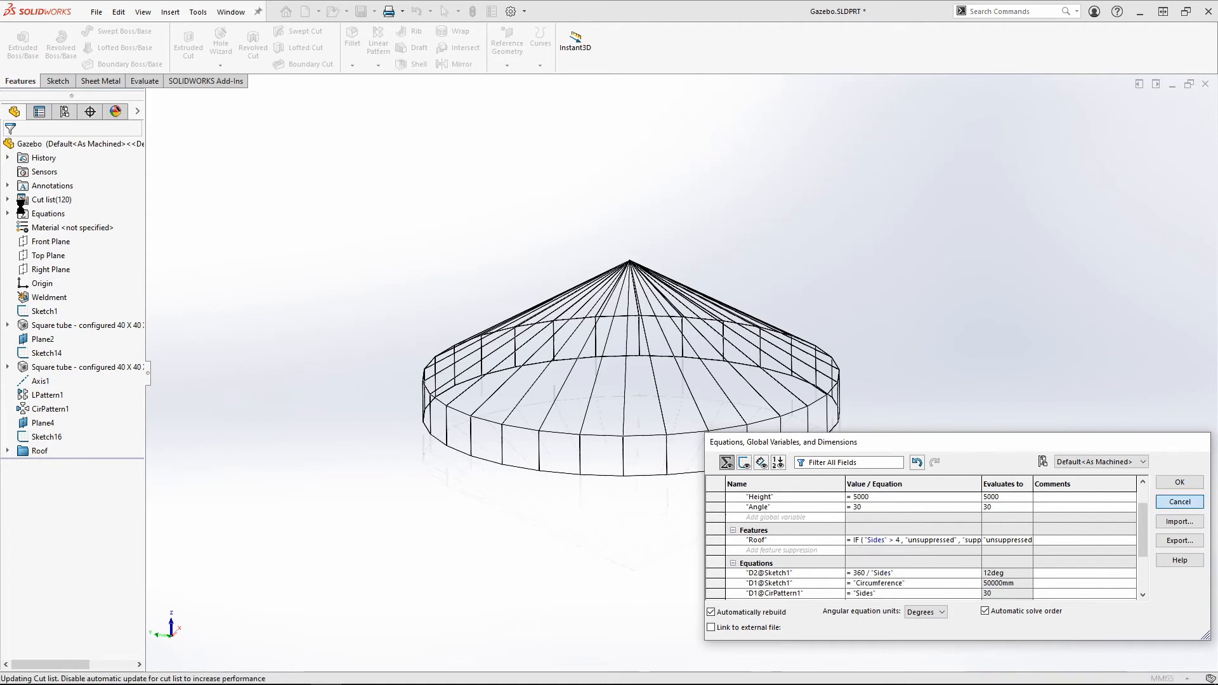
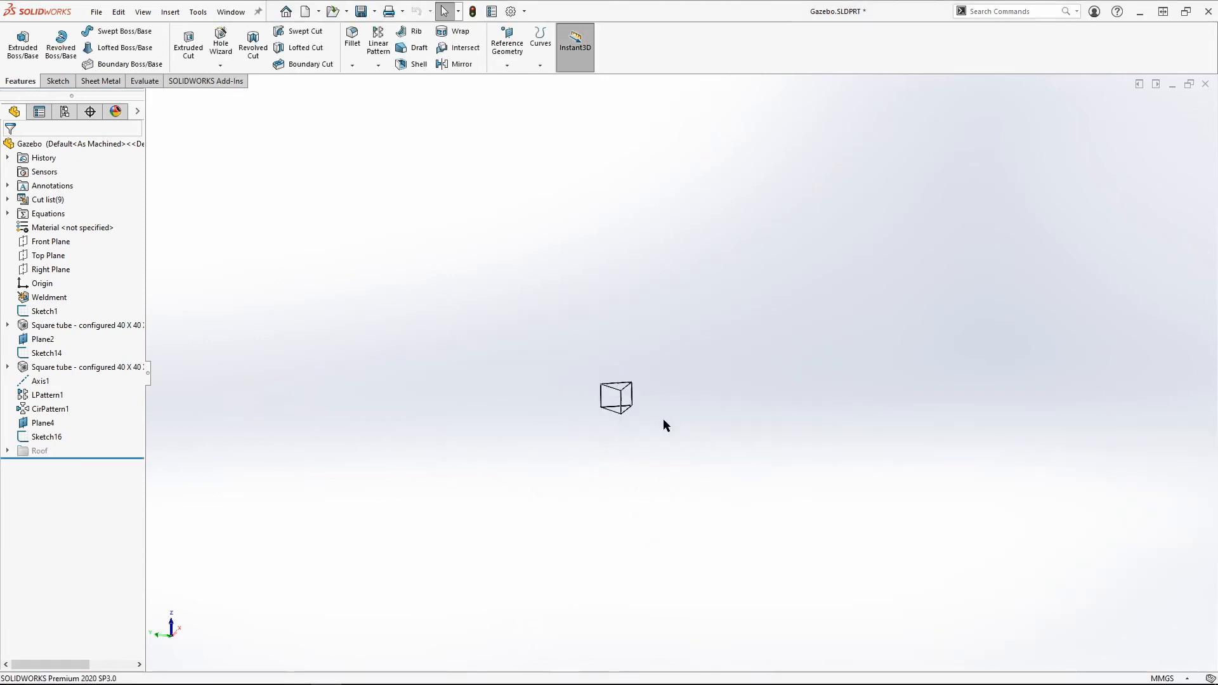
# Reopen the gazebo's equations manager and enlarge its window to fit every variable, feature and equation row
pyautogui.rightClick(61, 213)
pyautogui.click(89, 223)
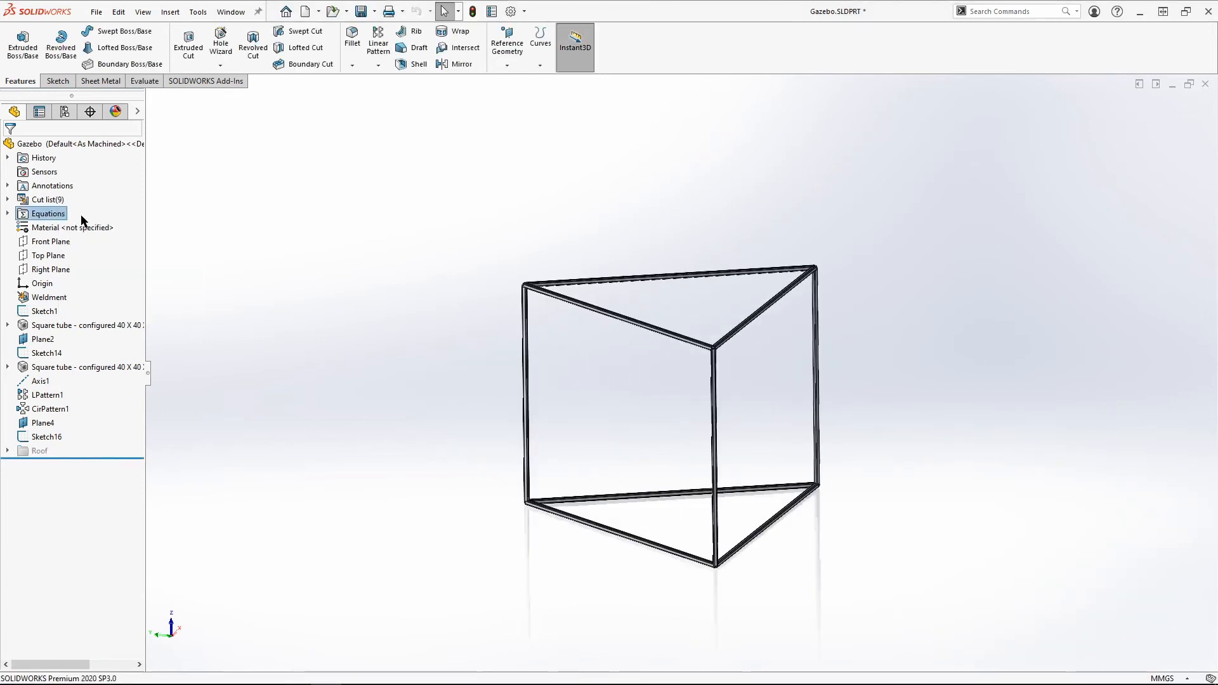
pyautogui.click(890, 574)
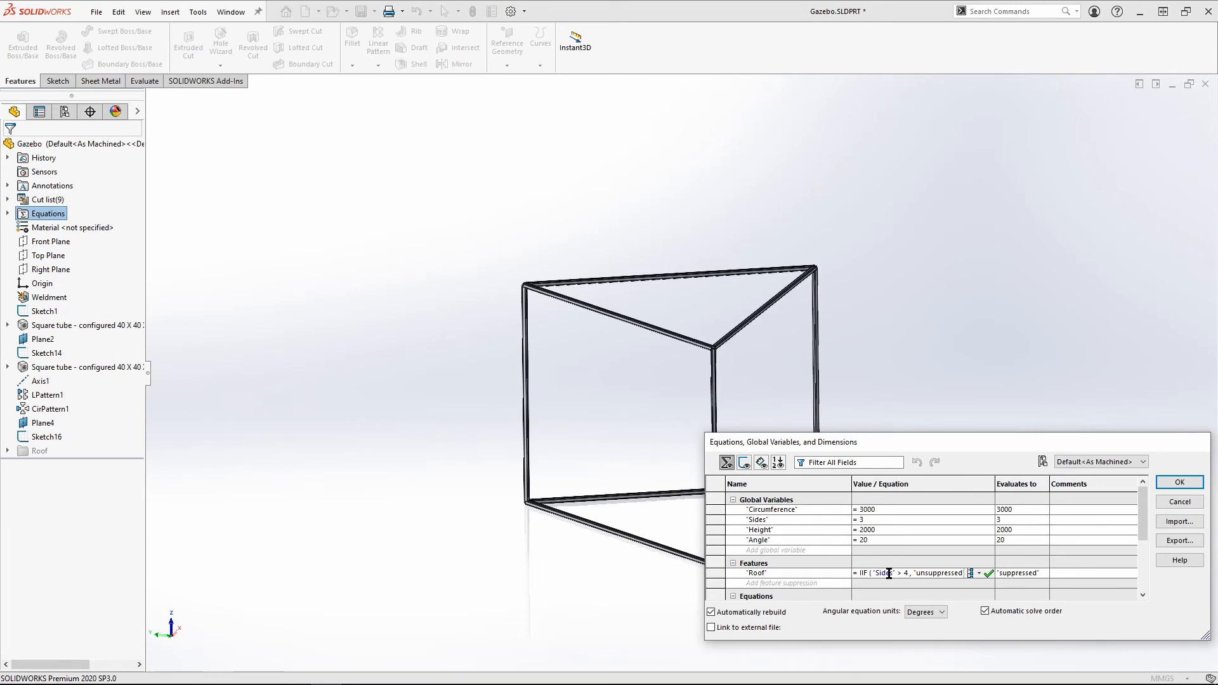
pyautogui.moveTo(949, 440); pyautogui.dragTo(634, 141)
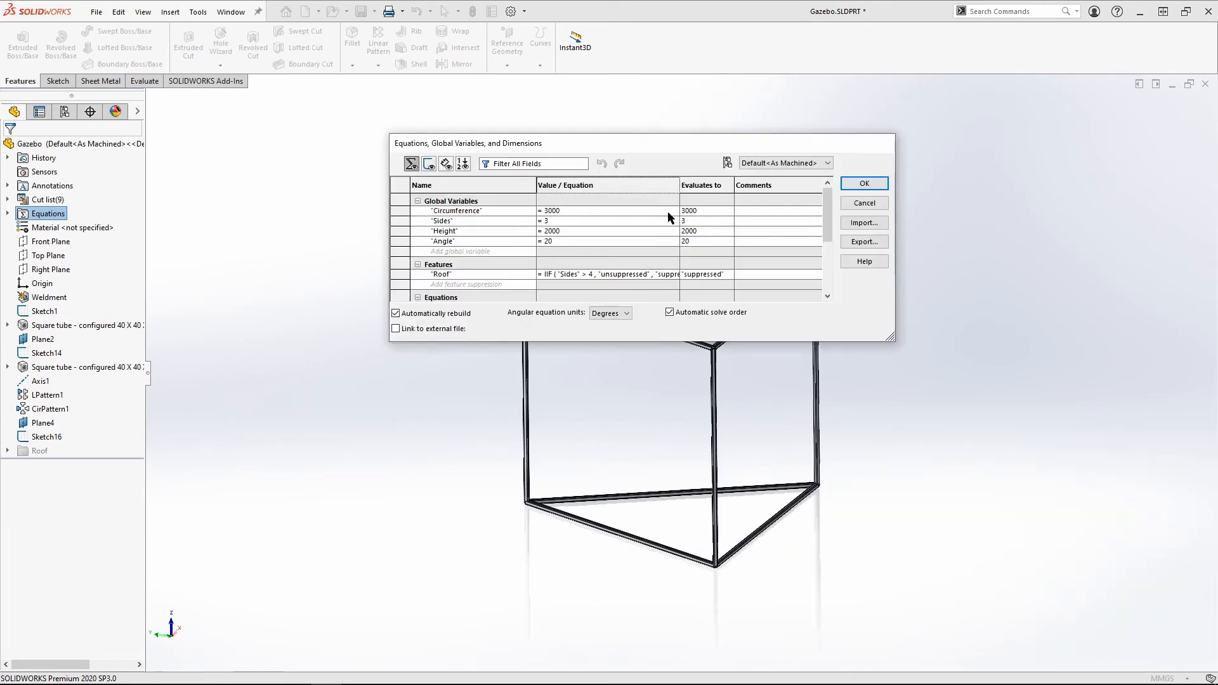
pyautogui.moveTo(891, 344); pyautogui.dragTo(1098, 576)
# Examine the Roof feature's IIF suppression equation, including its Sides condition and its unsuppressed outcome
pyautogui.click(628, 275)
pyautogui.doubleClick(627, 274)
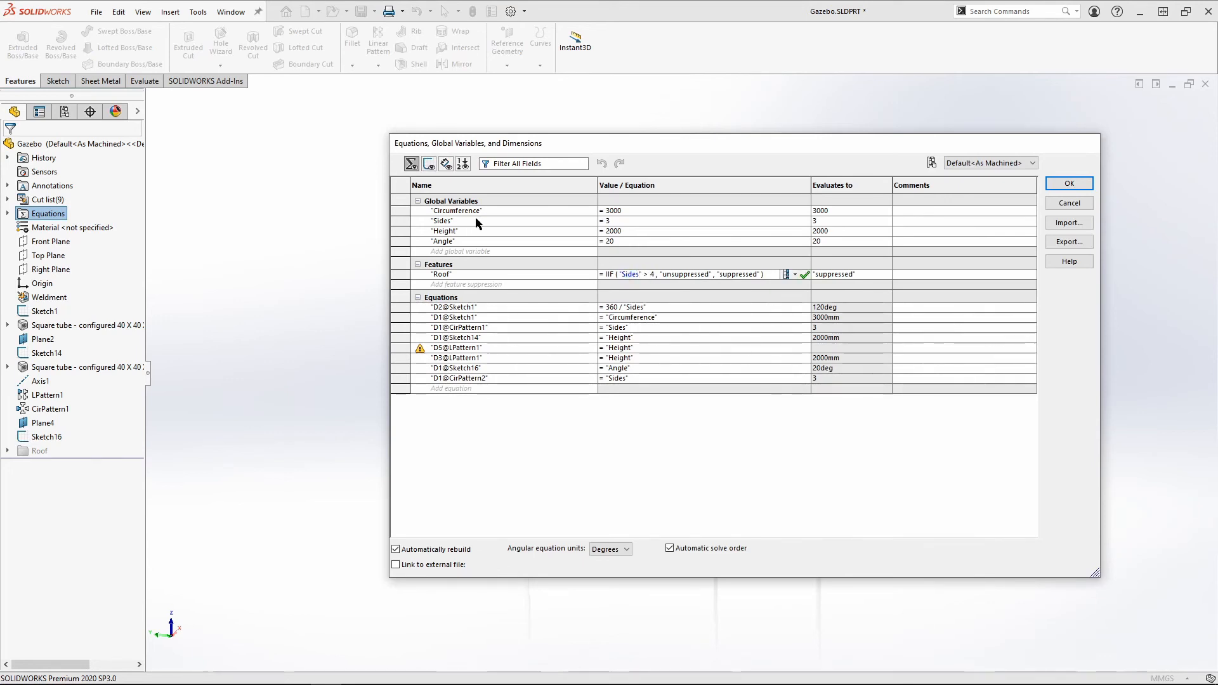
pyautogui.click(654, 275)
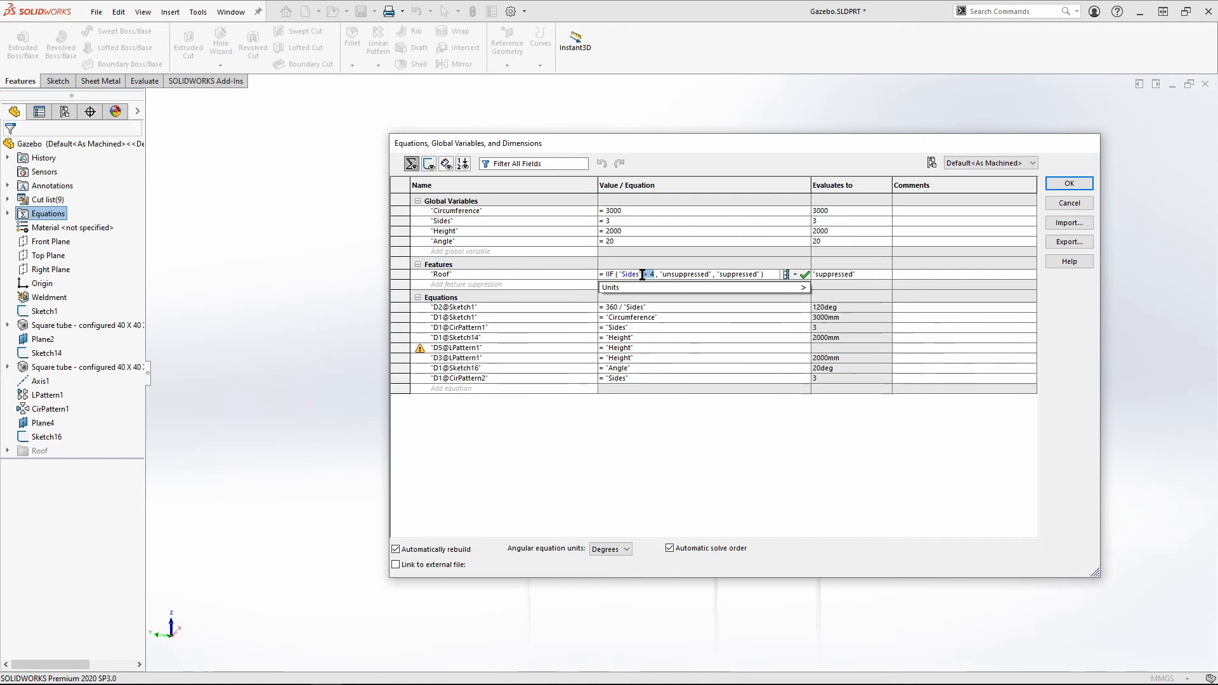
pyautogui.moveTo(661, 275); pyautogui.dragTo(709, 274)
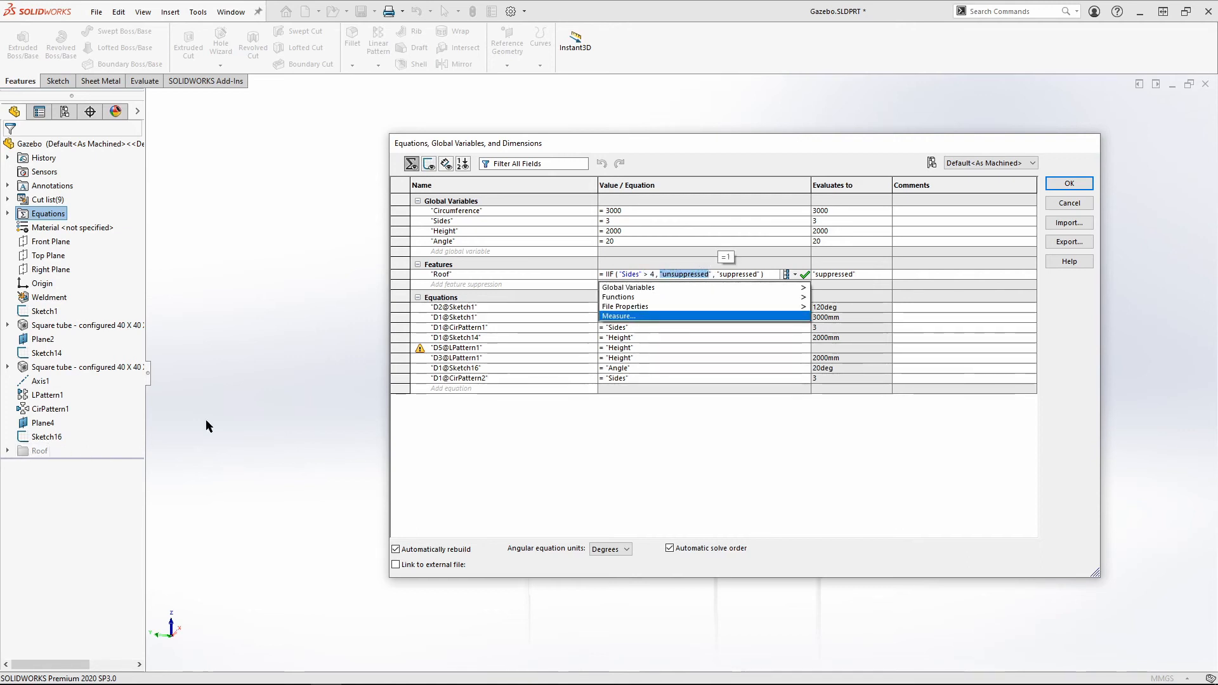
pyautogui.click(442, 274)
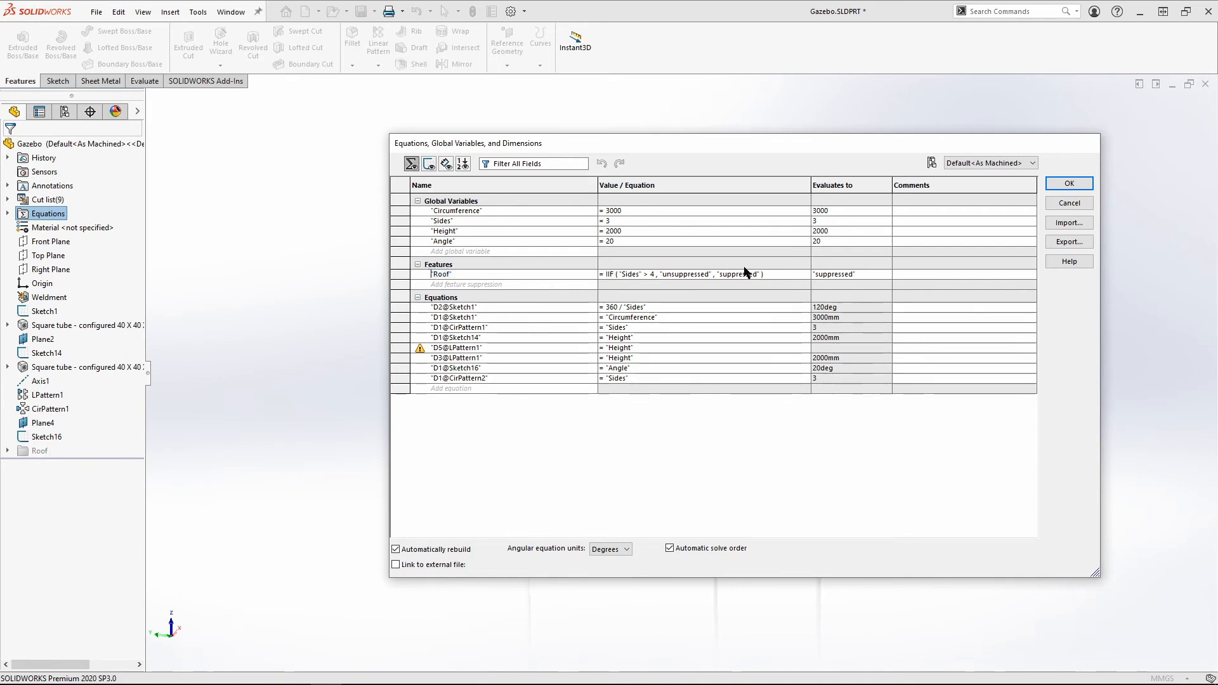
# Add a feature suppression entry for Sketch16 and start its equation with the if() function
pyautogui.press('Down')
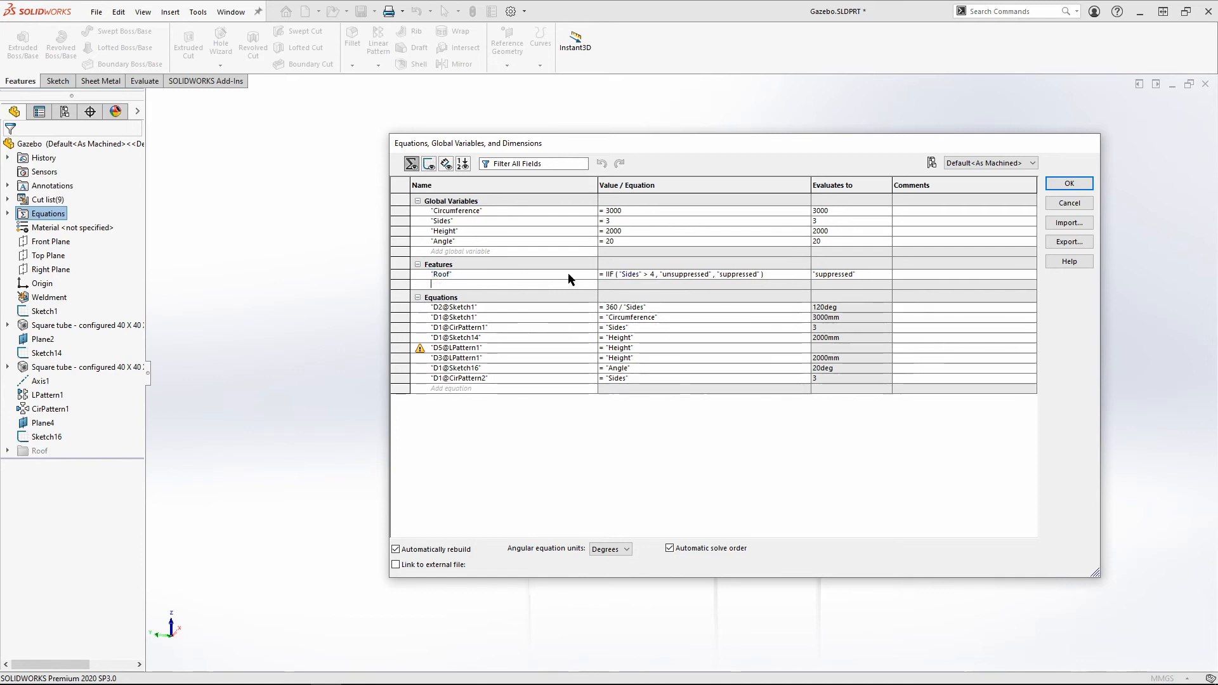
pyautogui.click(47, 437)
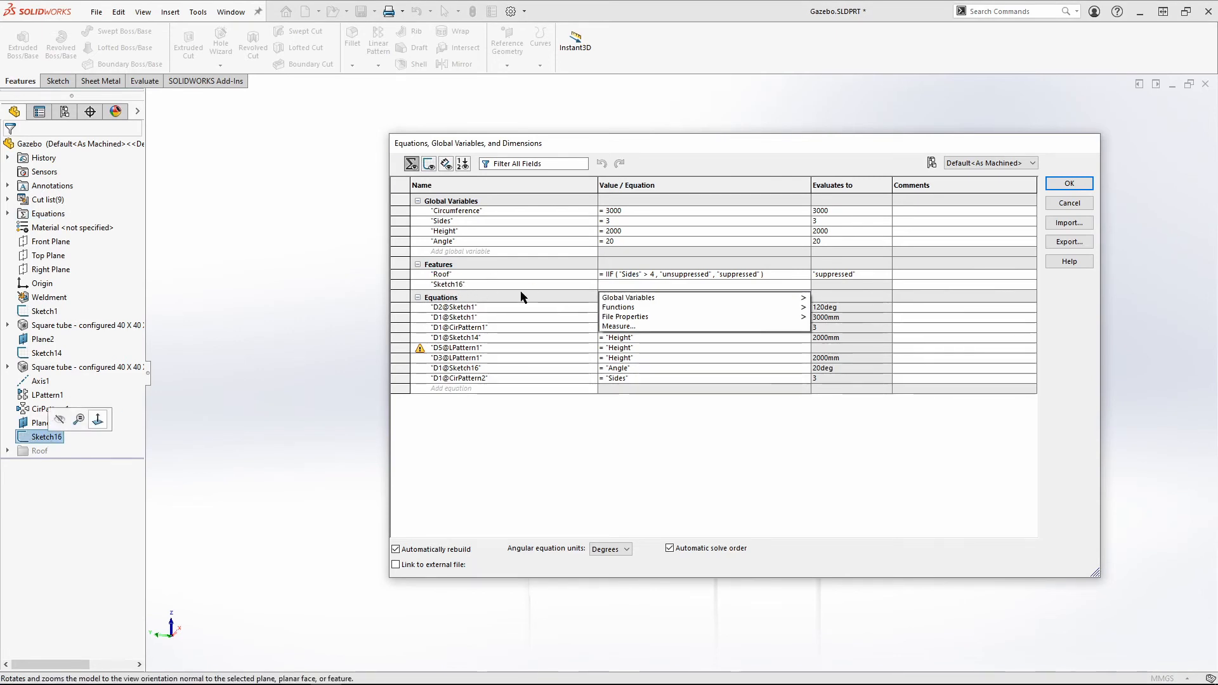
pyautogui.moveTo(628, 297)
pyautogui.write('=')
pyautogui.press('BackSpace')
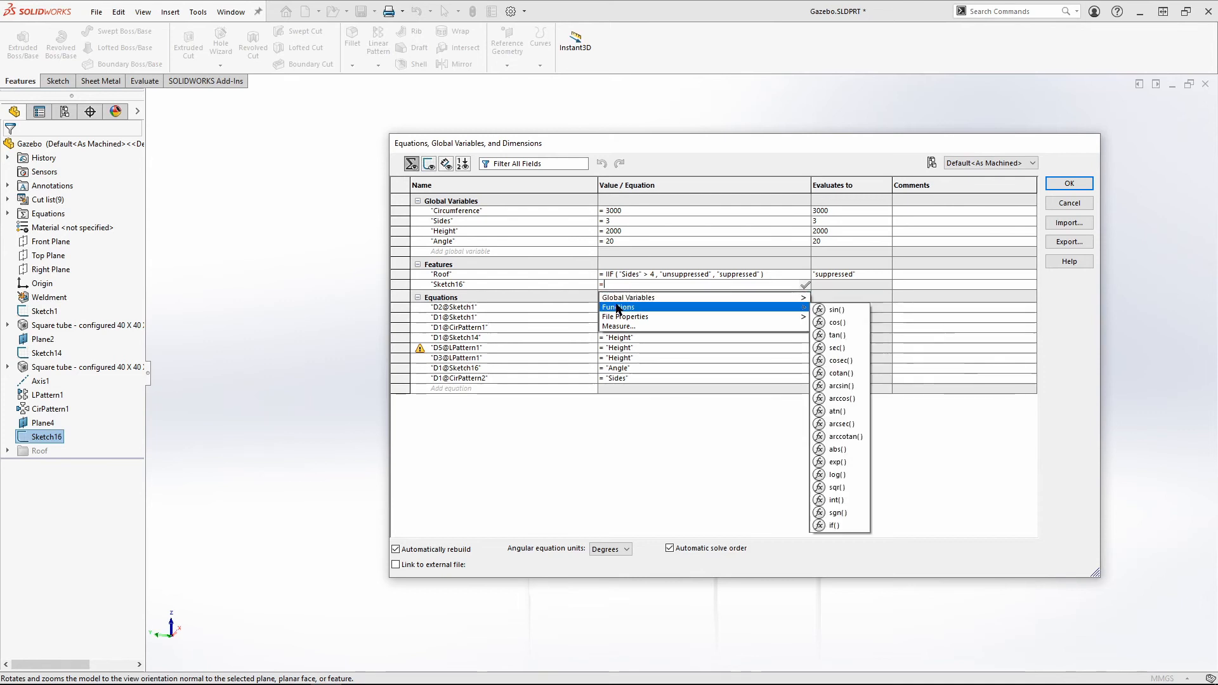
pyautogui.moveTo(745, 310)
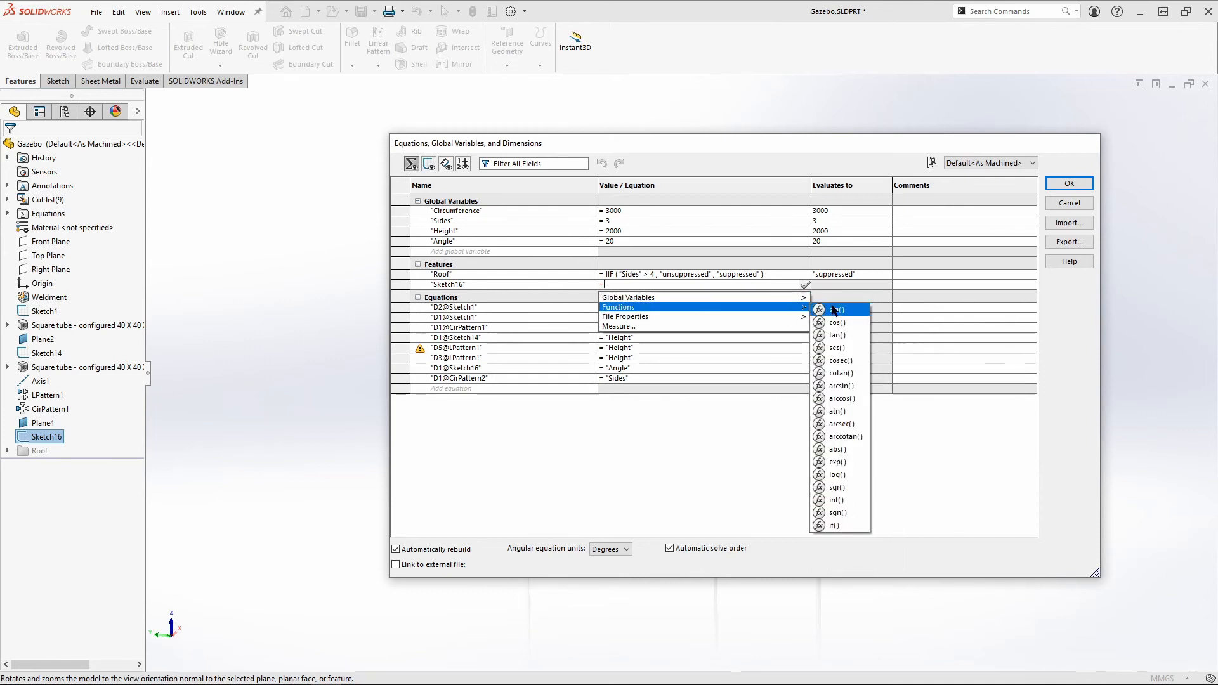
pyautogui.click(836, 526)
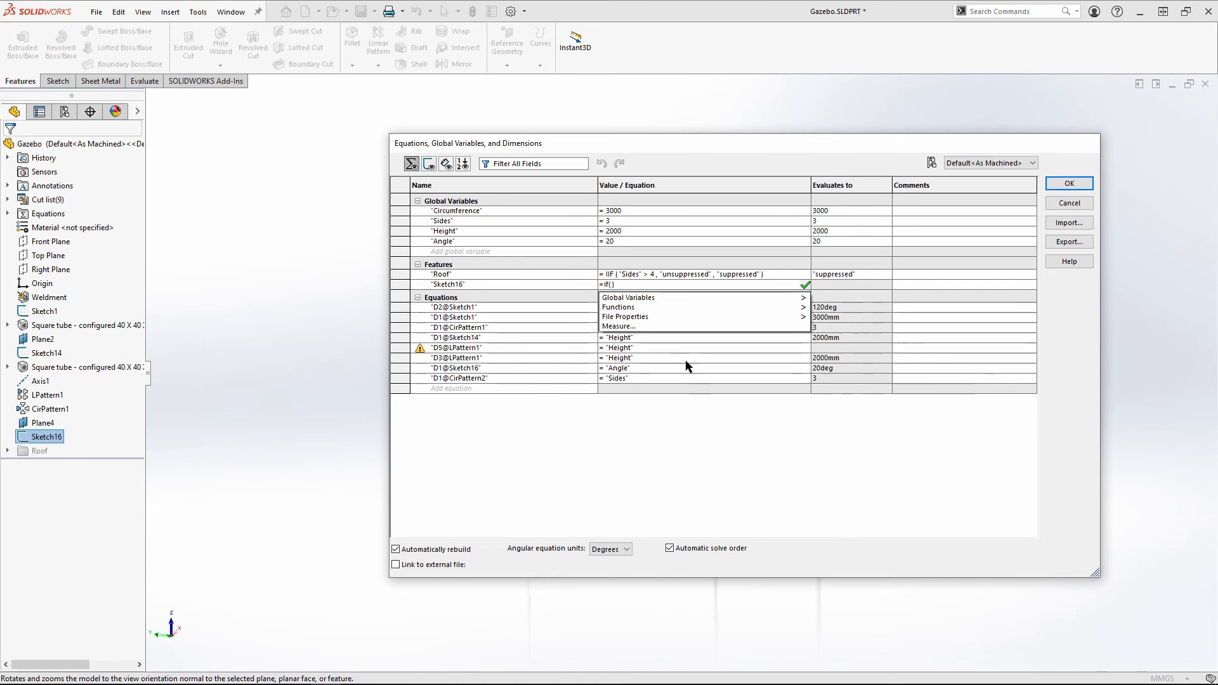
pyautogui.write('"')
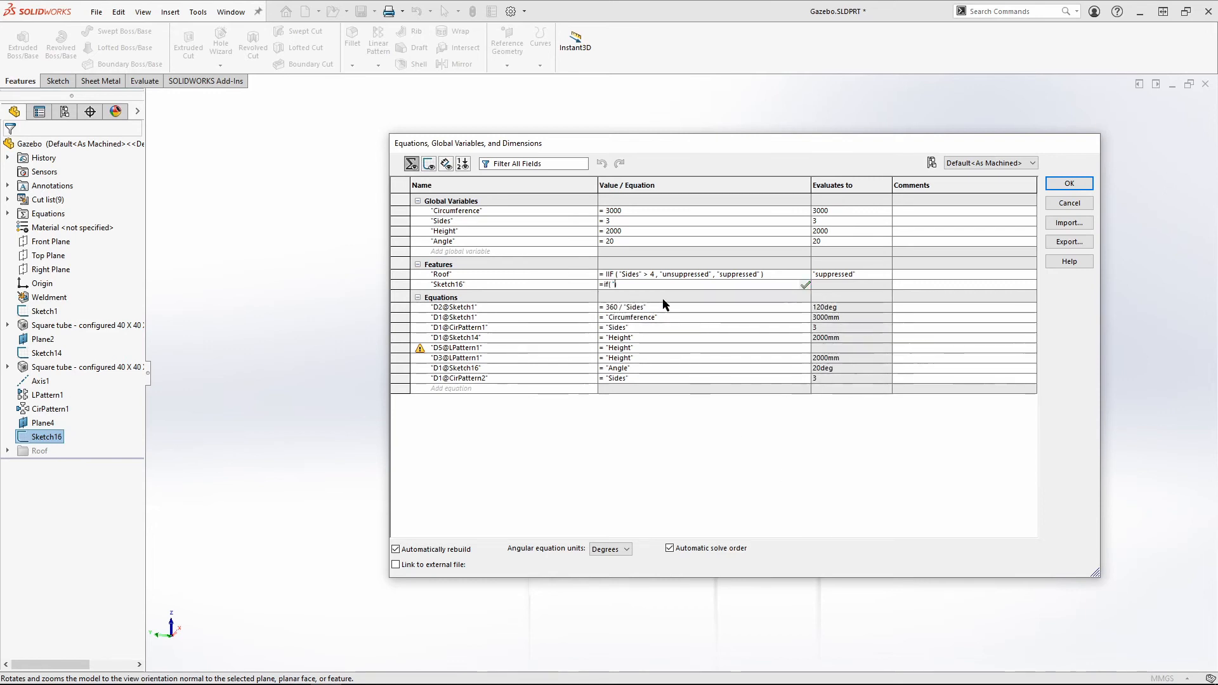
pyautogui.press('BackSpace')
pyautogui.press('BackSpace')
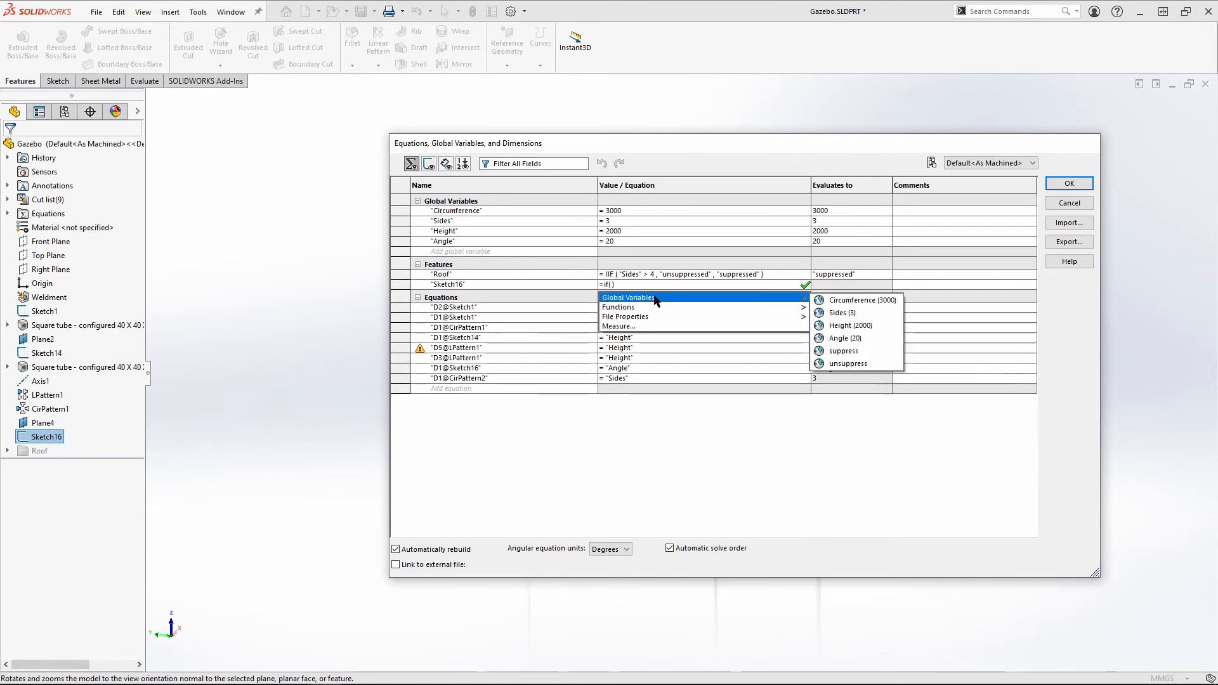
pyautogui.click(850, 325)
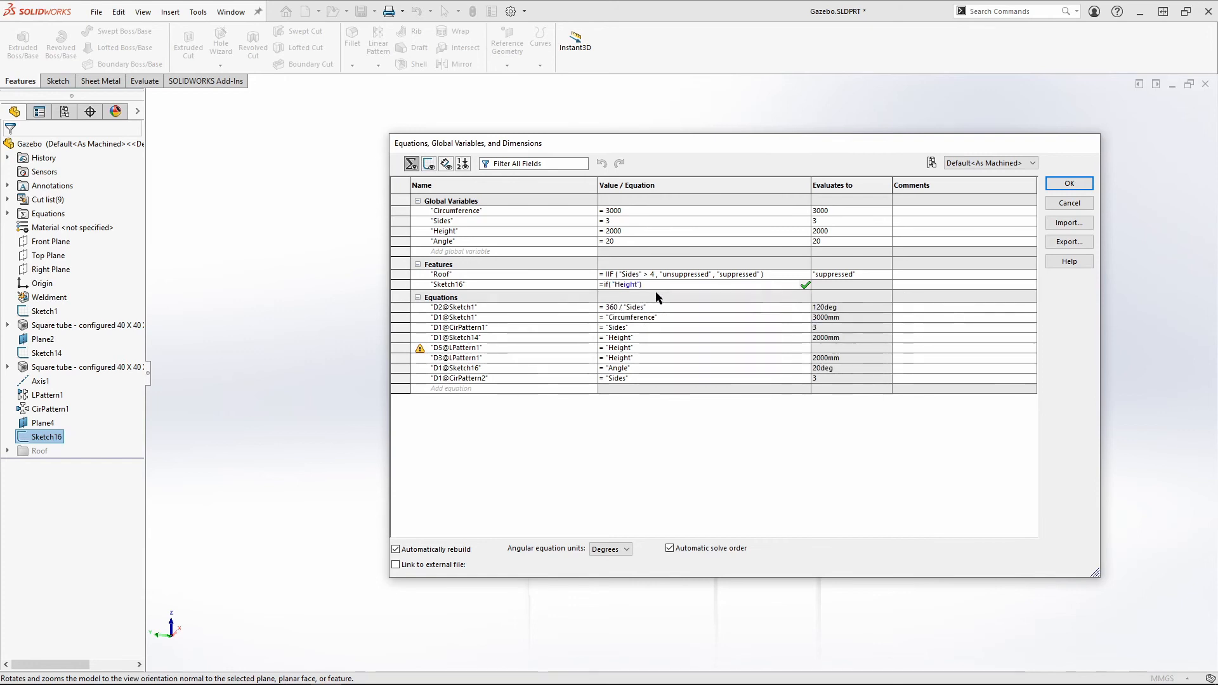
pyautogui.write('>')
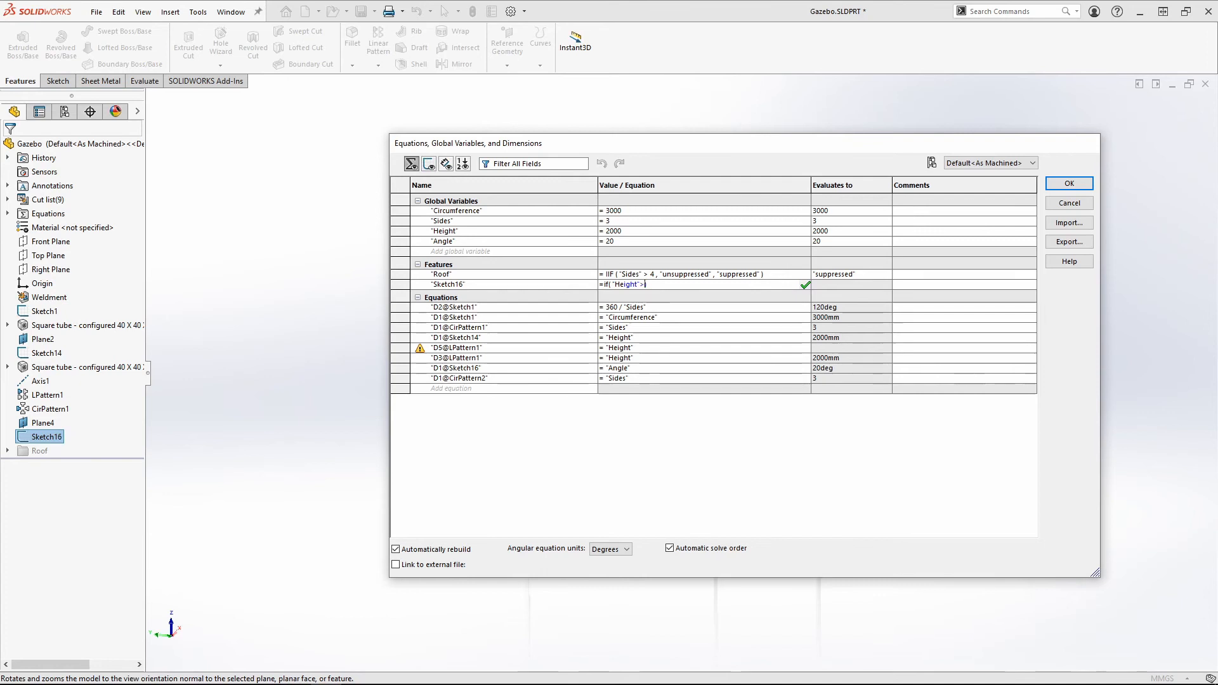
pyautogui.write('3000')
pyautogui.press('BackSpace')
pyautogui.press('BackSpace')
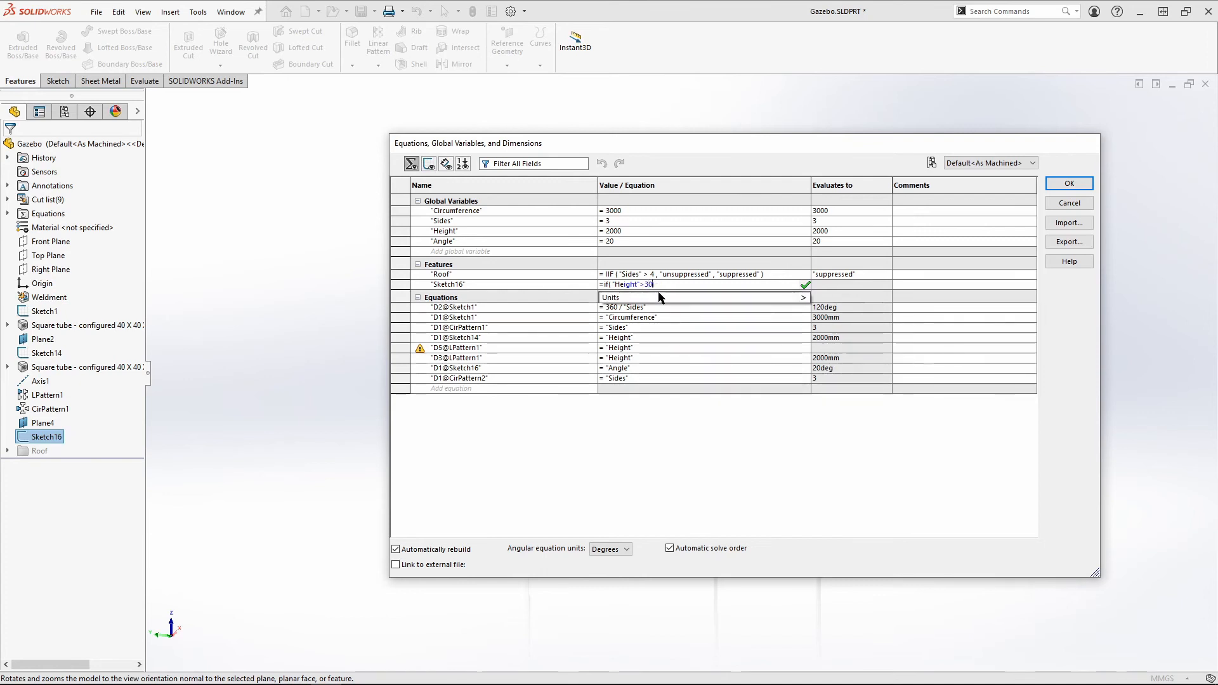
pyautogui.press('BackSpace')
pyautogui.press('BackSpace')
pyautogui.press('BackSpace')
pyautogui.press('BackSpace')
pyautogui.press('BackSpace')
pyautogui.press('BackSpace')
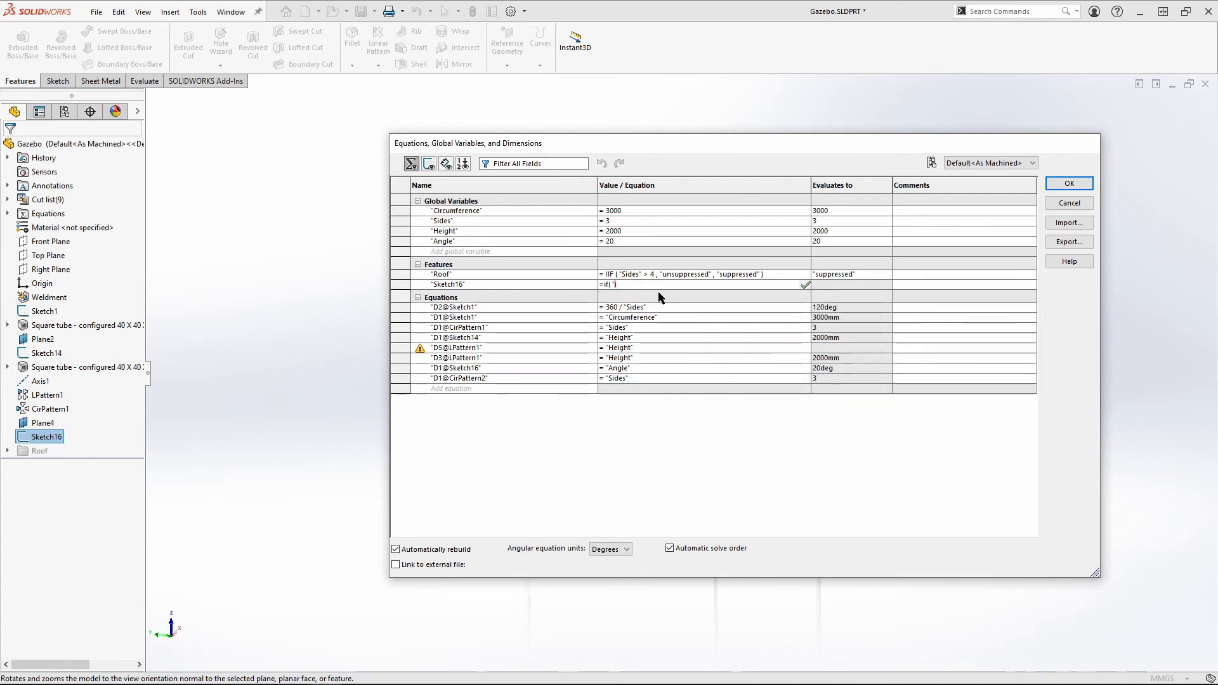
# Complete Sketch16's suppression equation so it is unsuppressed when Circumference is greater than 4000 and suppressed otherwise
pyautogui.moveTo(770, 305)
pyautogui.click(844, 299)
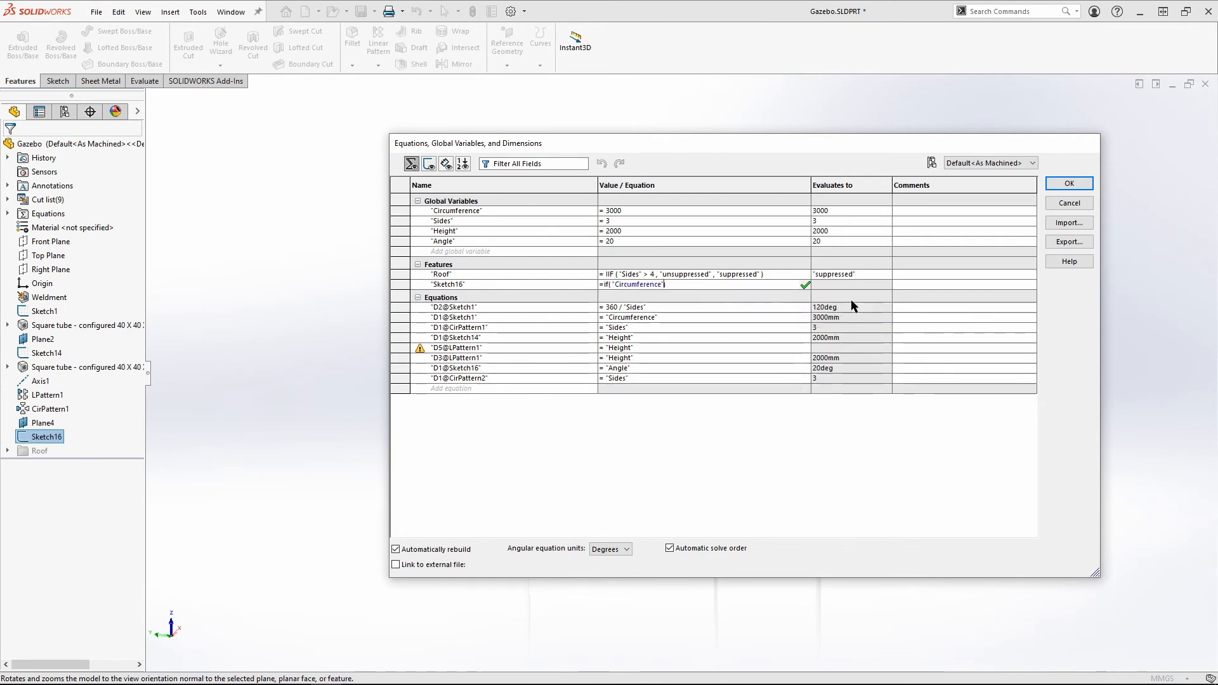
pyautogui.write('>4')
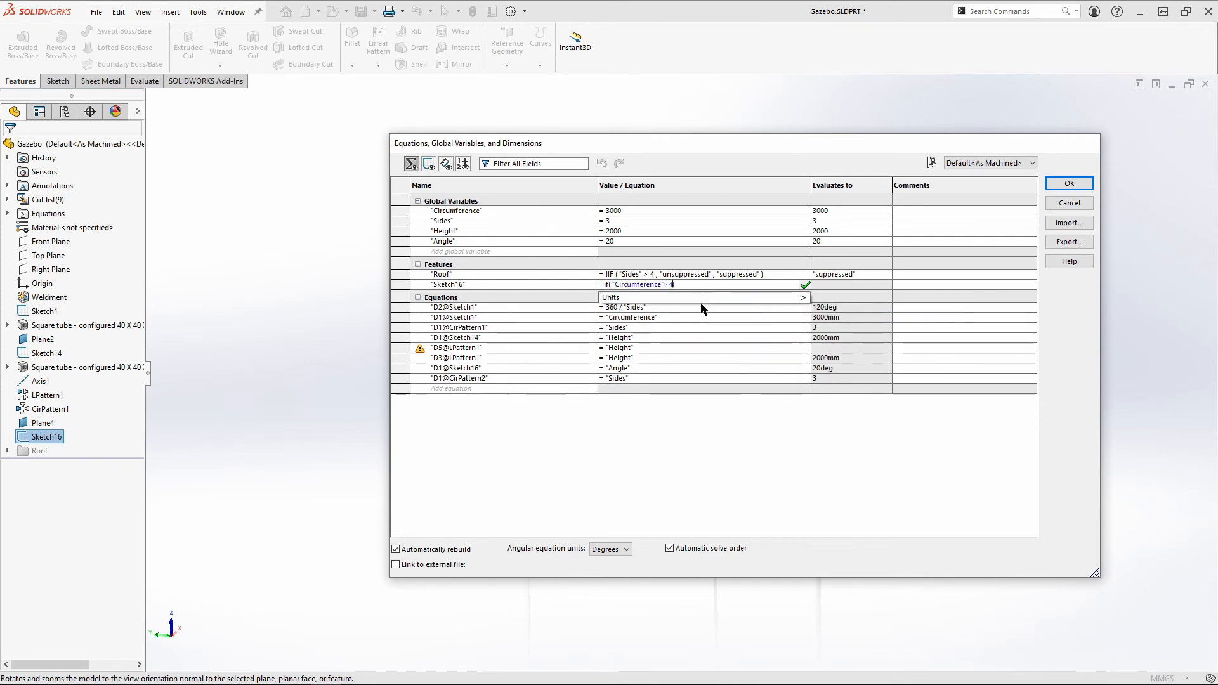
pyautogui.write('000,')
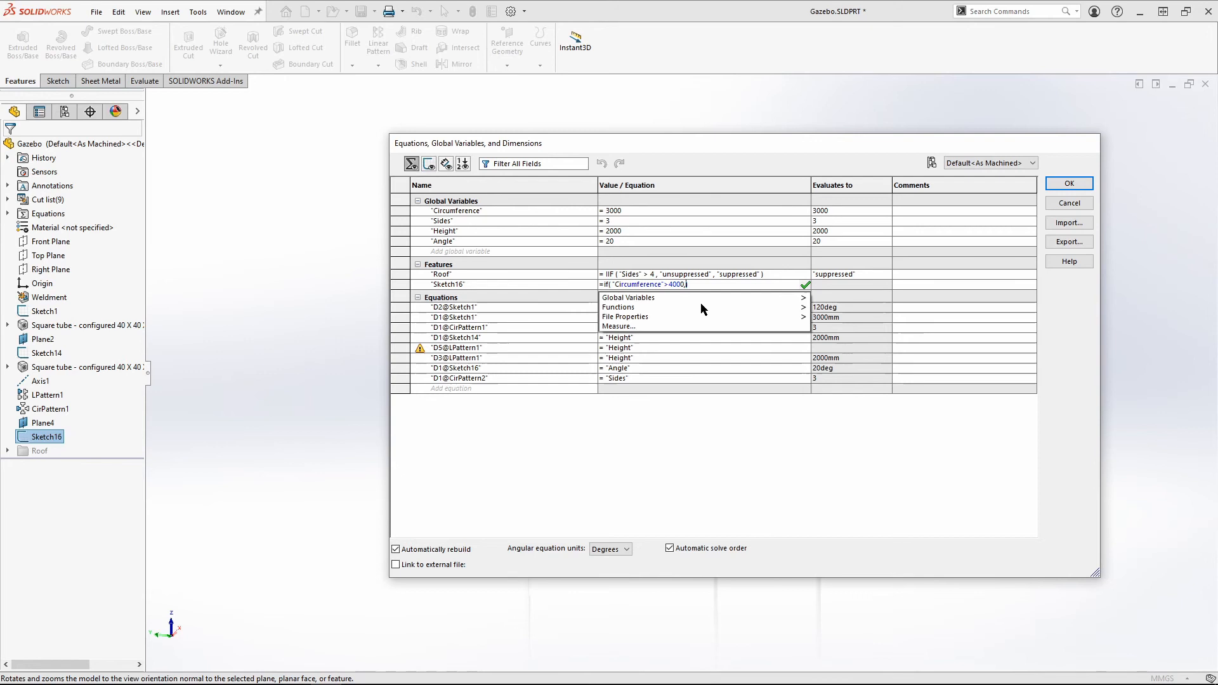
pyautogui.write('uns)')
pyautogui.click(667, 301)
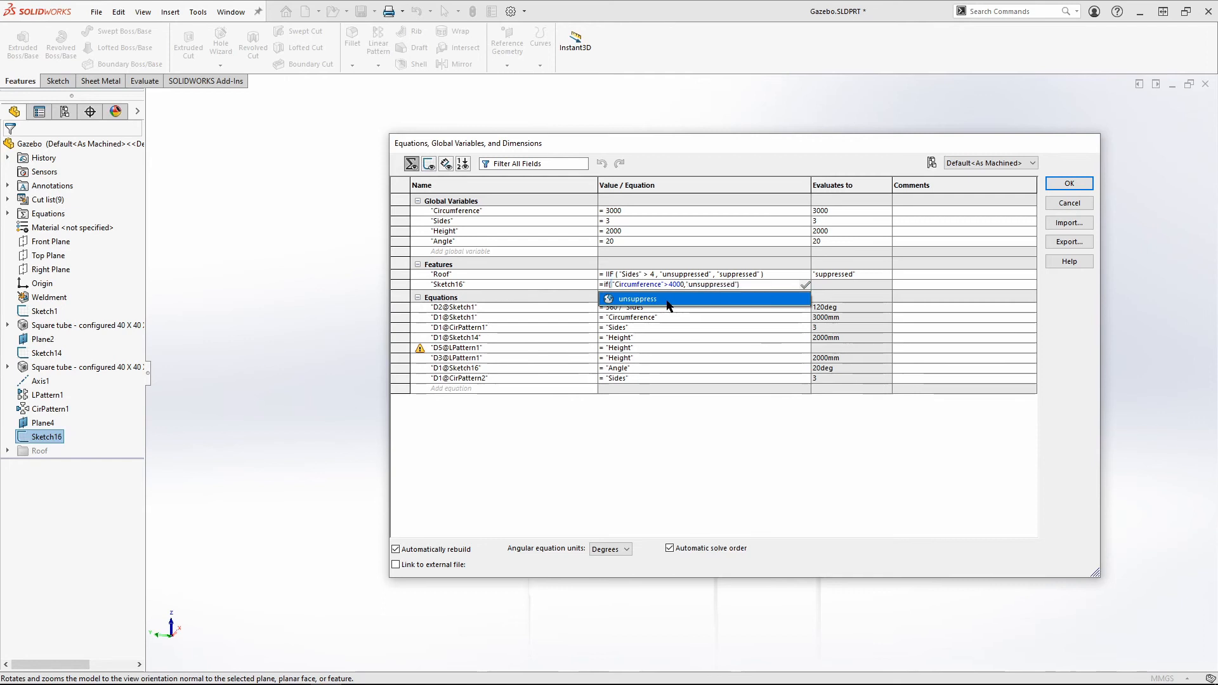
pyautogui.press('BackSpace')
pyautogui.write(',"s')
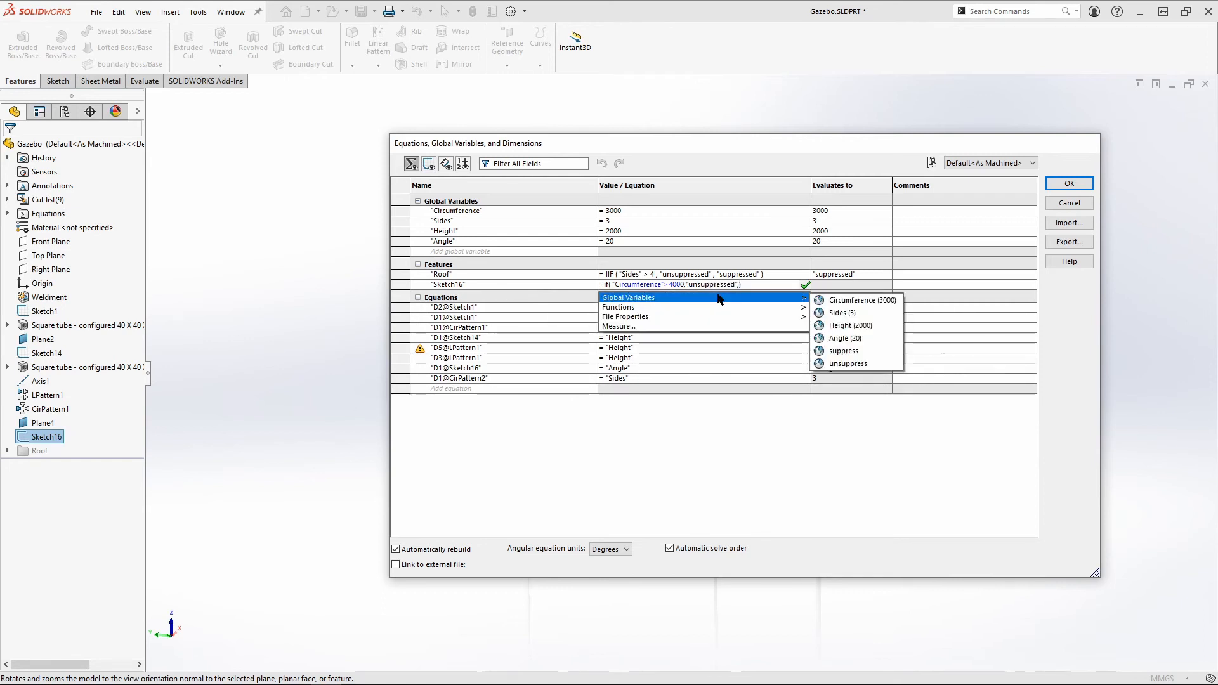
pyautogui.write('u')
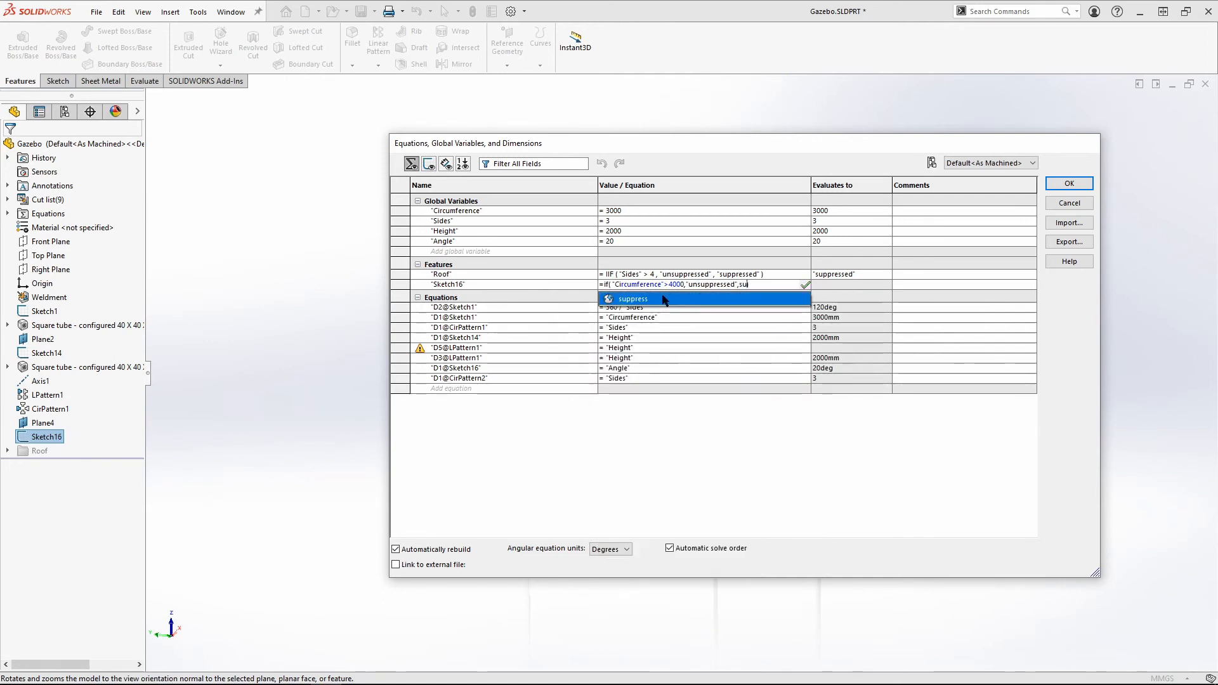
pyautogui.click(752, 297)
pyautogui.click(805, 287)
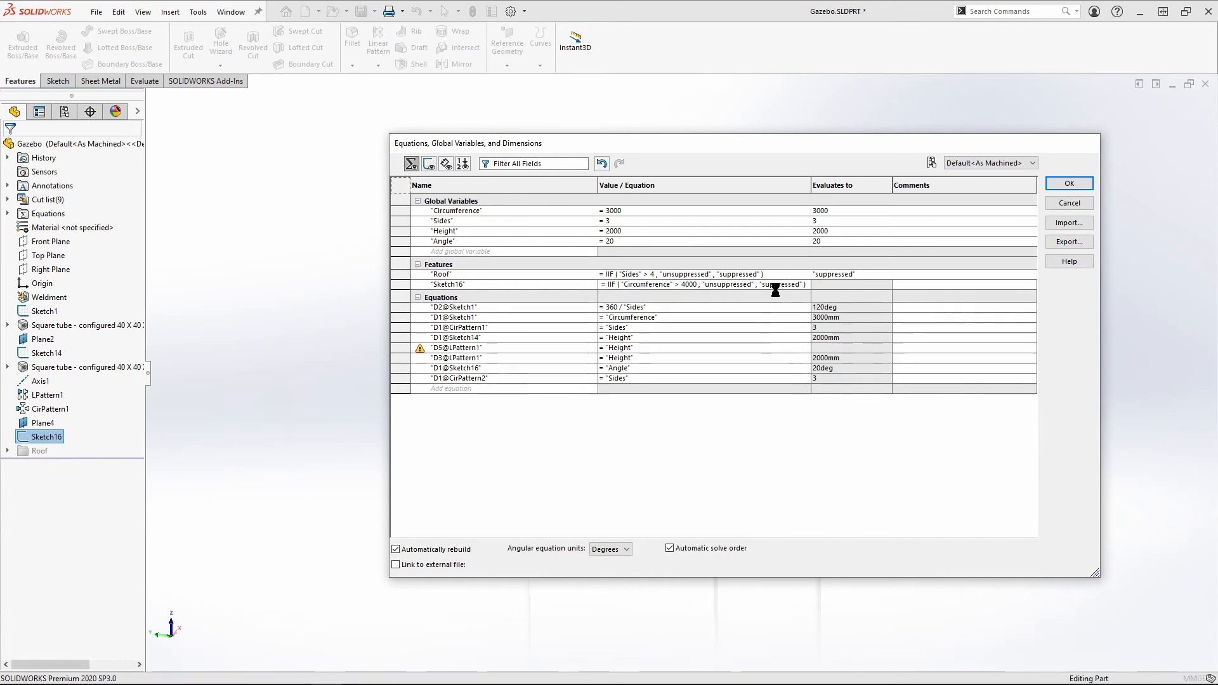
# Set the Circumference global variable to 5000 to test Sketch16's suppression, and discard all changes in the equations manager
pyautogui.click(641, 210)
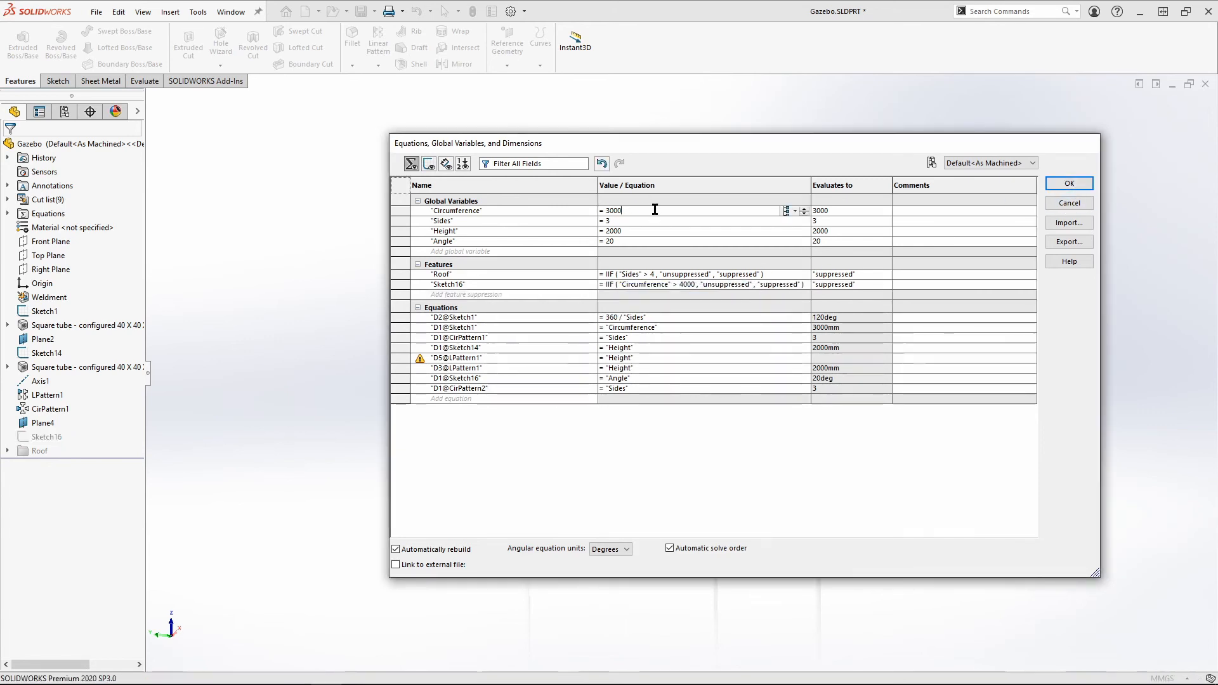
pyautogui.press('BackSpace')
pyautogui.press('BackSpace')
pyautogui.press('BackSpace')
pyautogui.press('BackSpace')
pyautogui.write('5000')
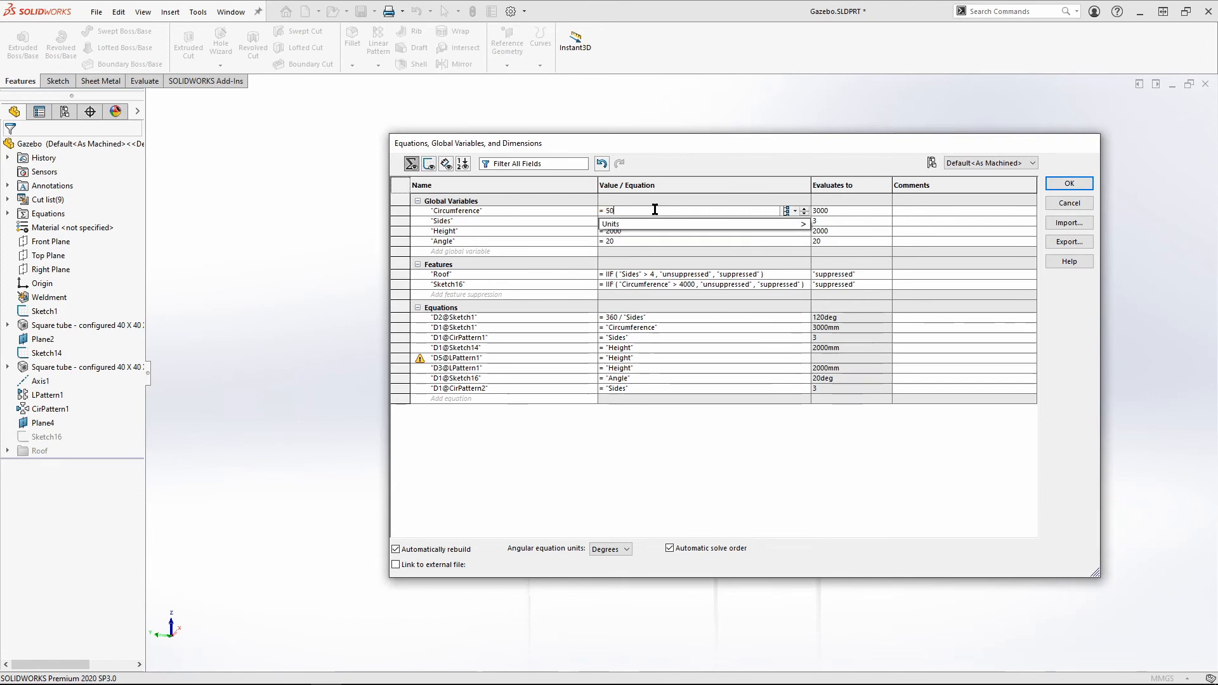
pyautogui.press('Tab')
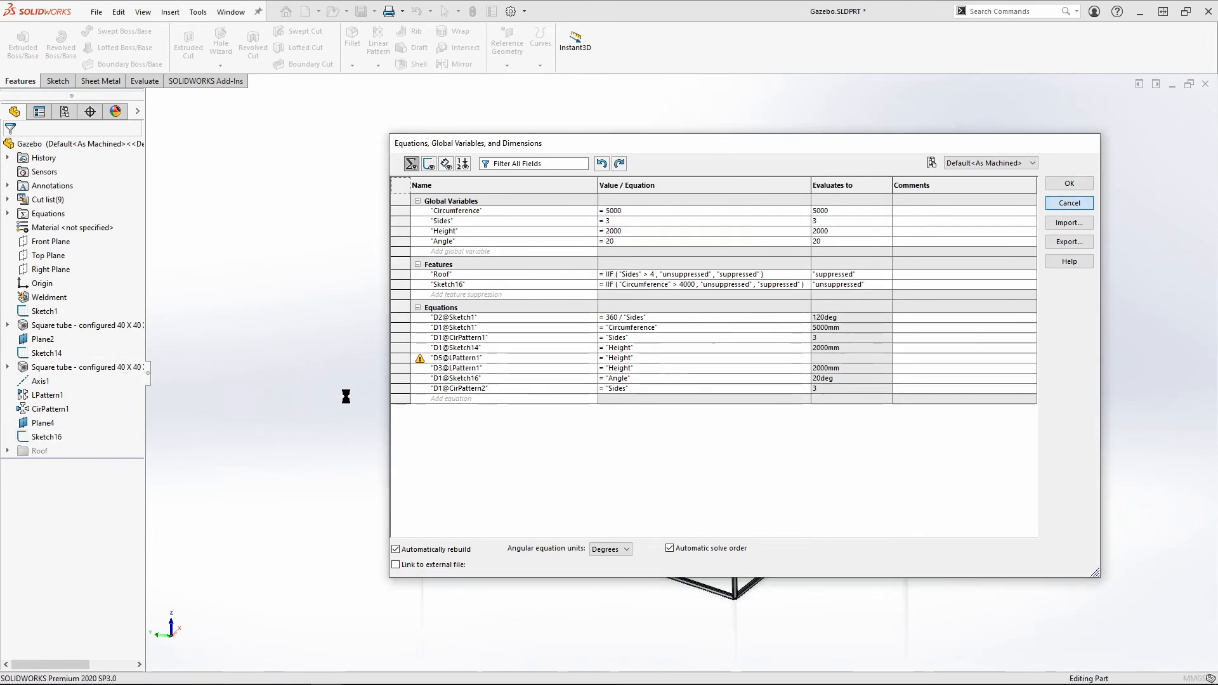
pyautogui.press('Return')
# Add a gazebo configuration named "5 Sided Configuration", widening the configuration list to read full names
pyautogui.moveTo(467, 295); pyautogui.dragTo(693, 454, button='middle')
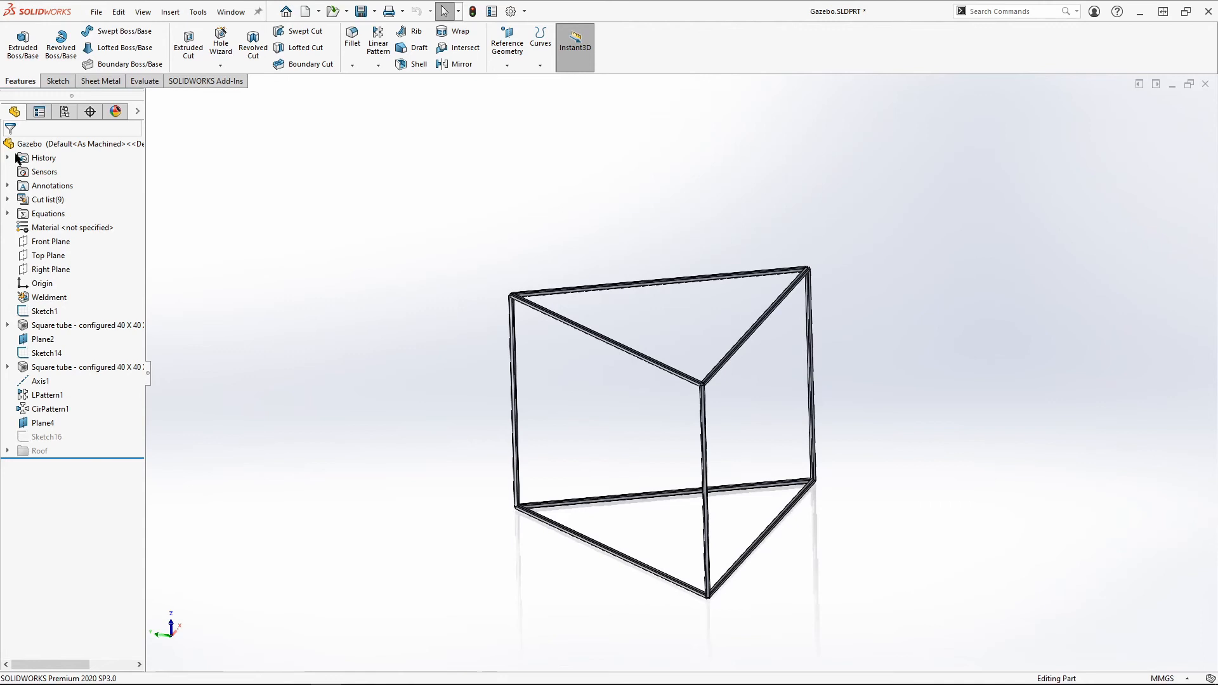
pyautogui.click(64, 112)
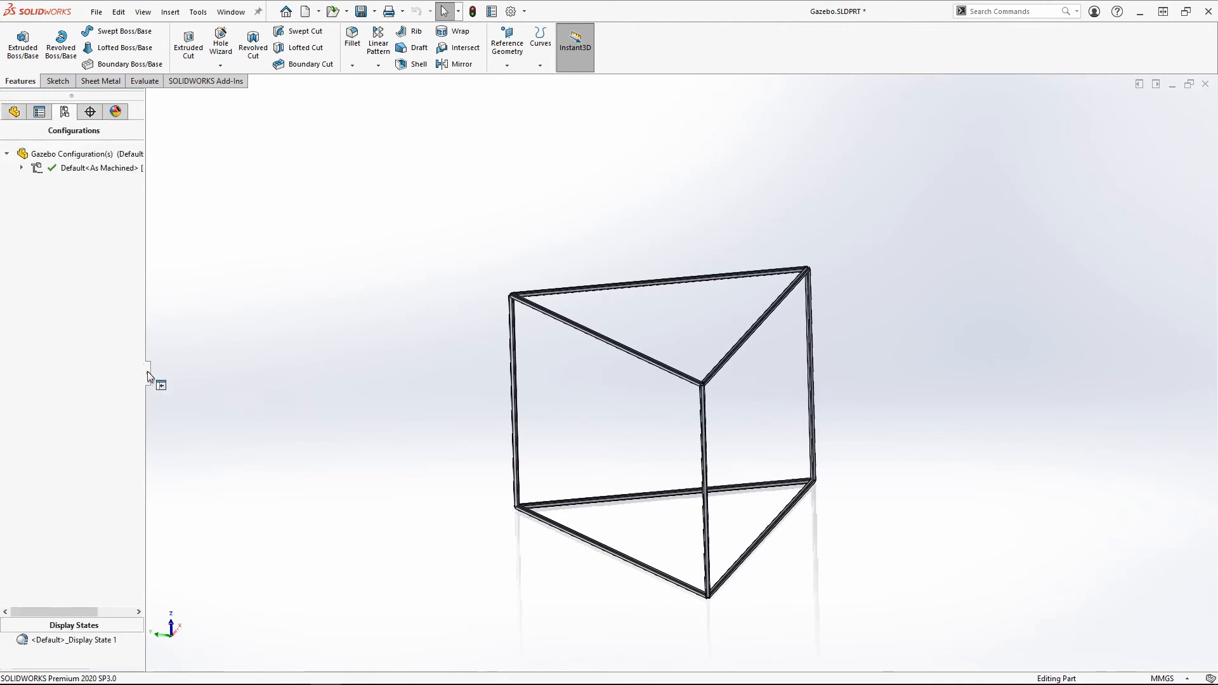
pyautogui.moveTo(148, 377); pyautogui.dragTo(188, 375)
pyautogui.rightClick(115, 155)
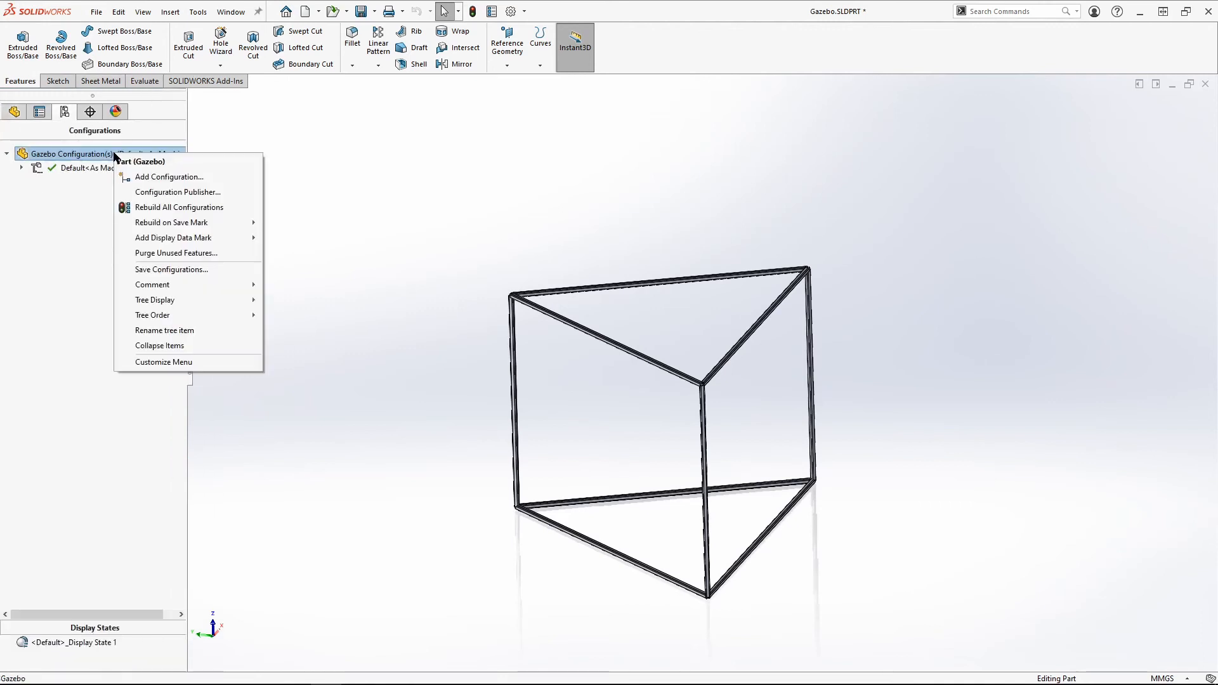
pyautogui.click(155, 178)
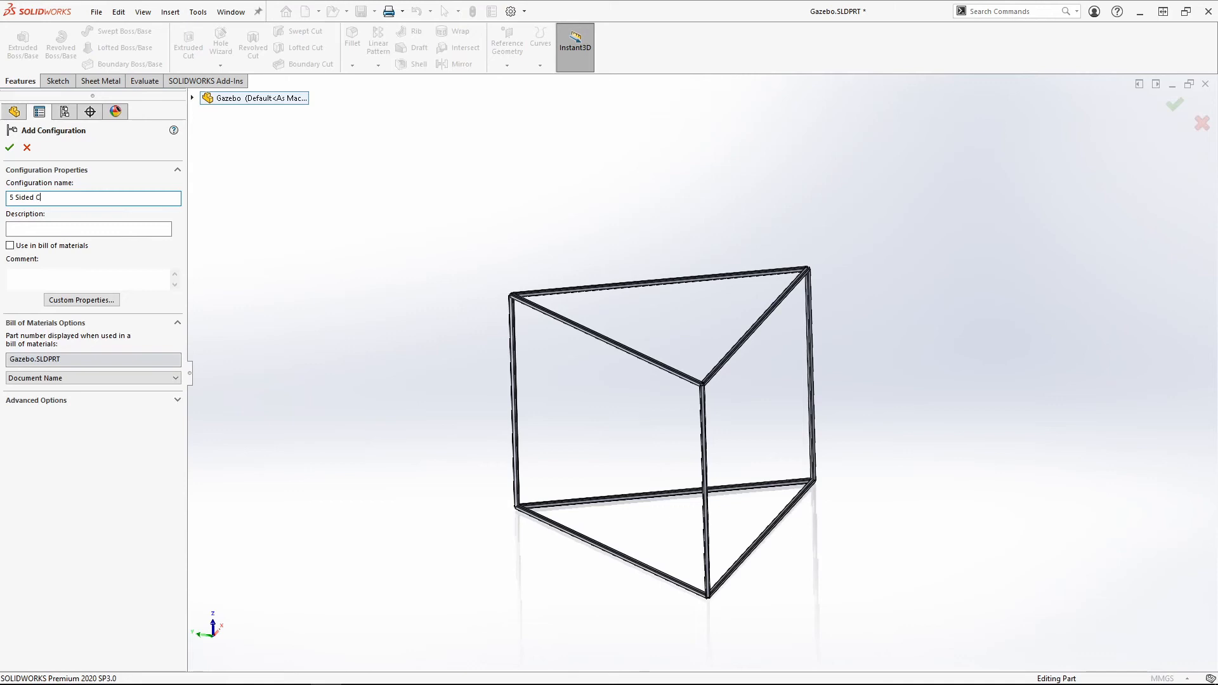
pyautogui.press('Return')
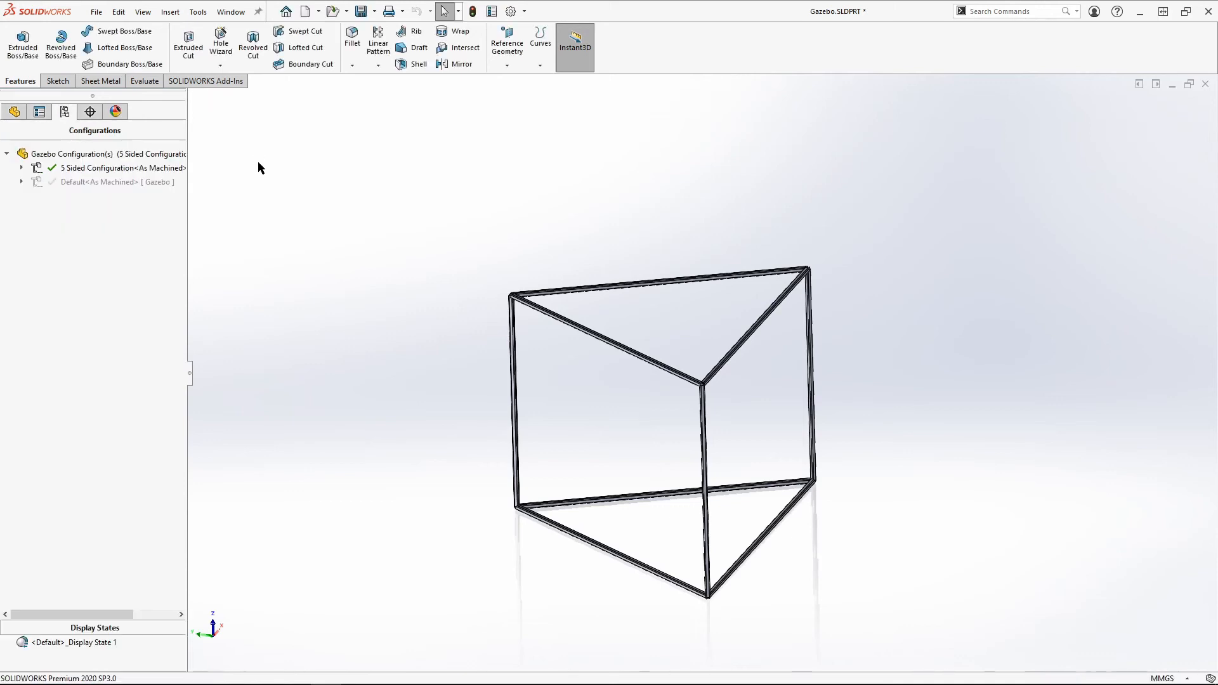
# Add another configuration named "4 Sided" to the gazebo part
pyautogui.rightClick(106, 153)
pyautogui.click(181, 169)
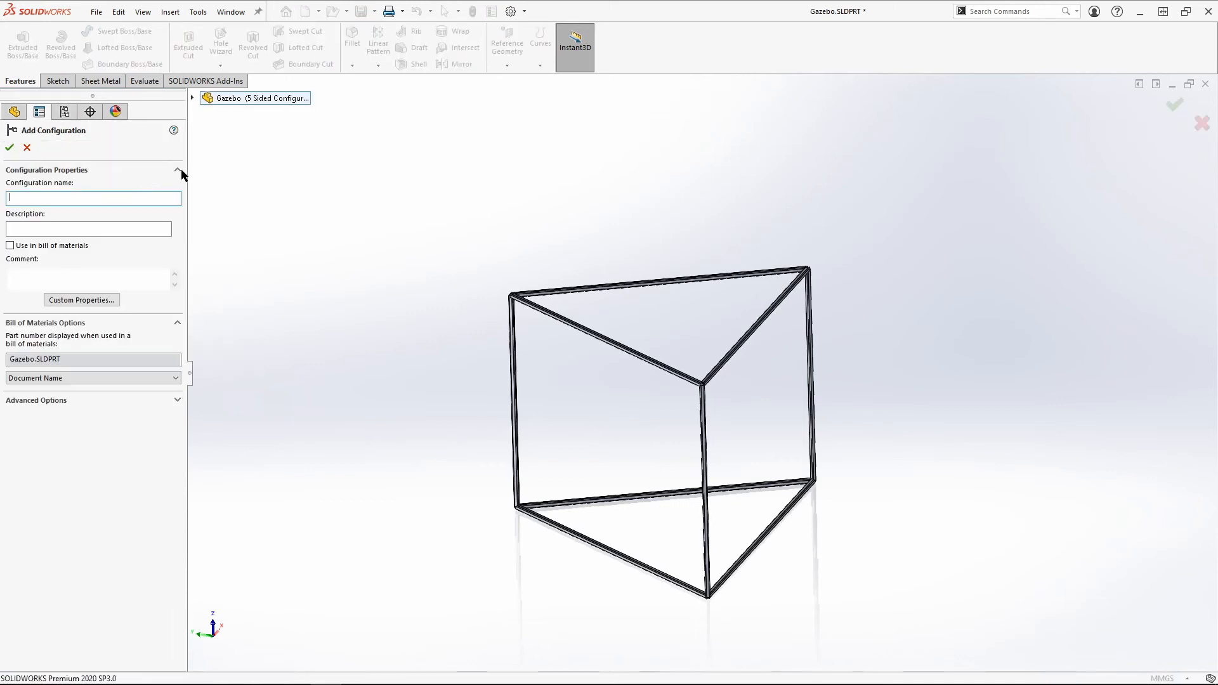
pyautogui.write('4 S')
pyautogui.click(10, 147)
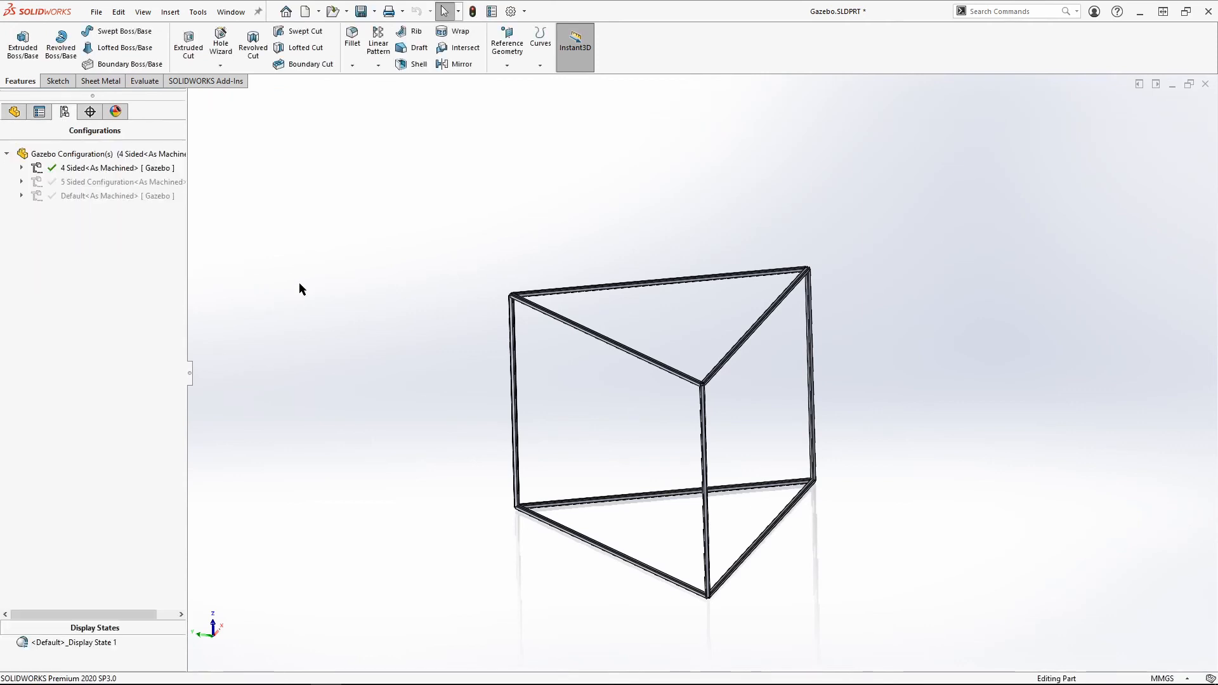
# Open the equations manager for the 4 Sided configuration and examine the configuration scope options of the Circumference variable
pyautogui.click(14, 112)
pyautogui.rightClick(53, 218)
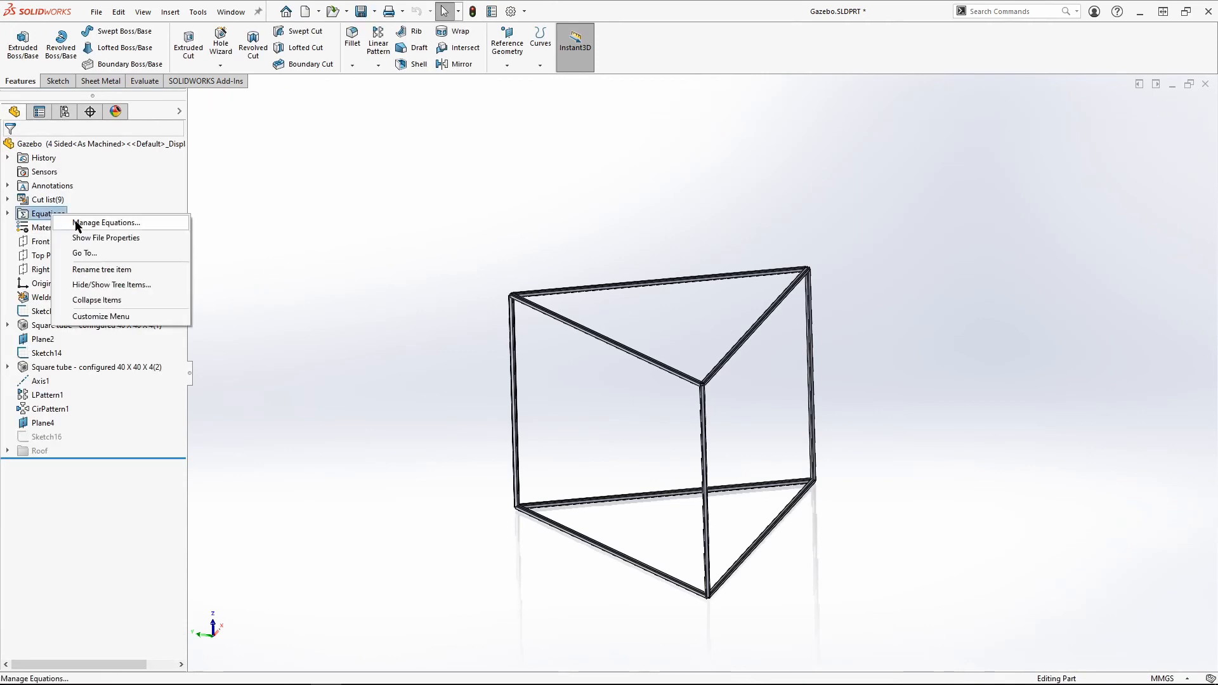
pyautogui.click(95, 224)
pyautogui.click(709, 213)
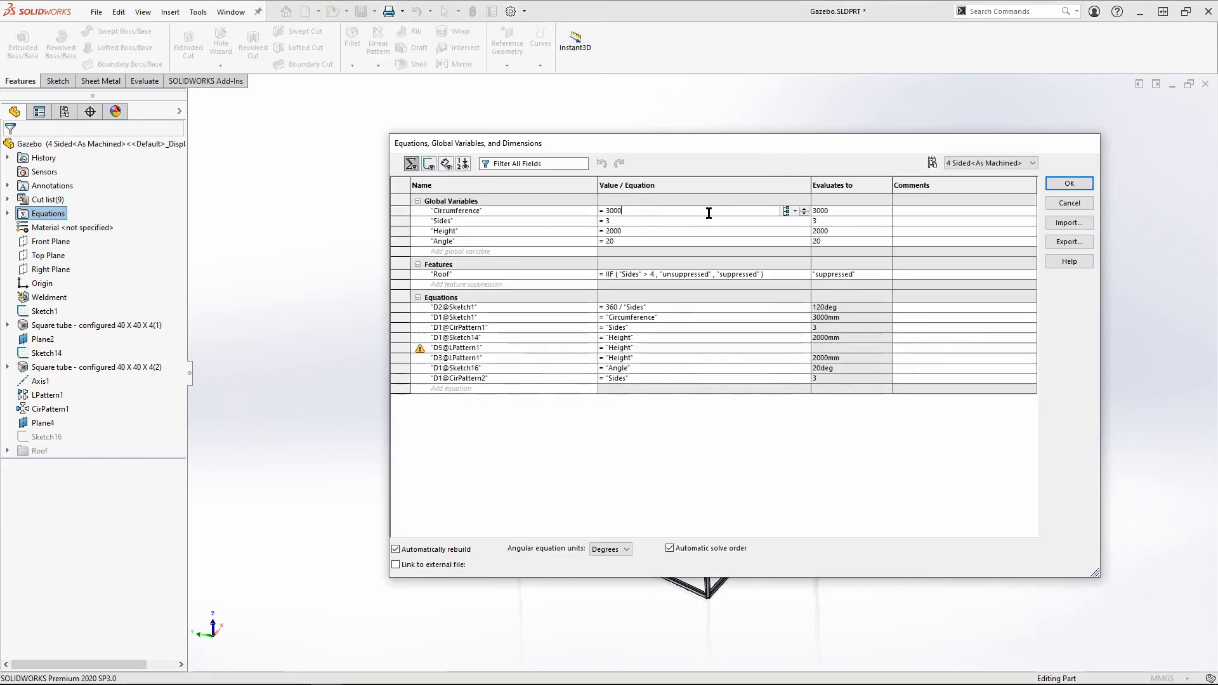
pyautogui.click(794, 210)
pyautogui.click(740, 213)
pyautogui.click(664, 213)
# Examine the list of specific configurations to which the Sides variable can apply, and leave the equations manager without keeping changes
pyautogui.click(536, 222)
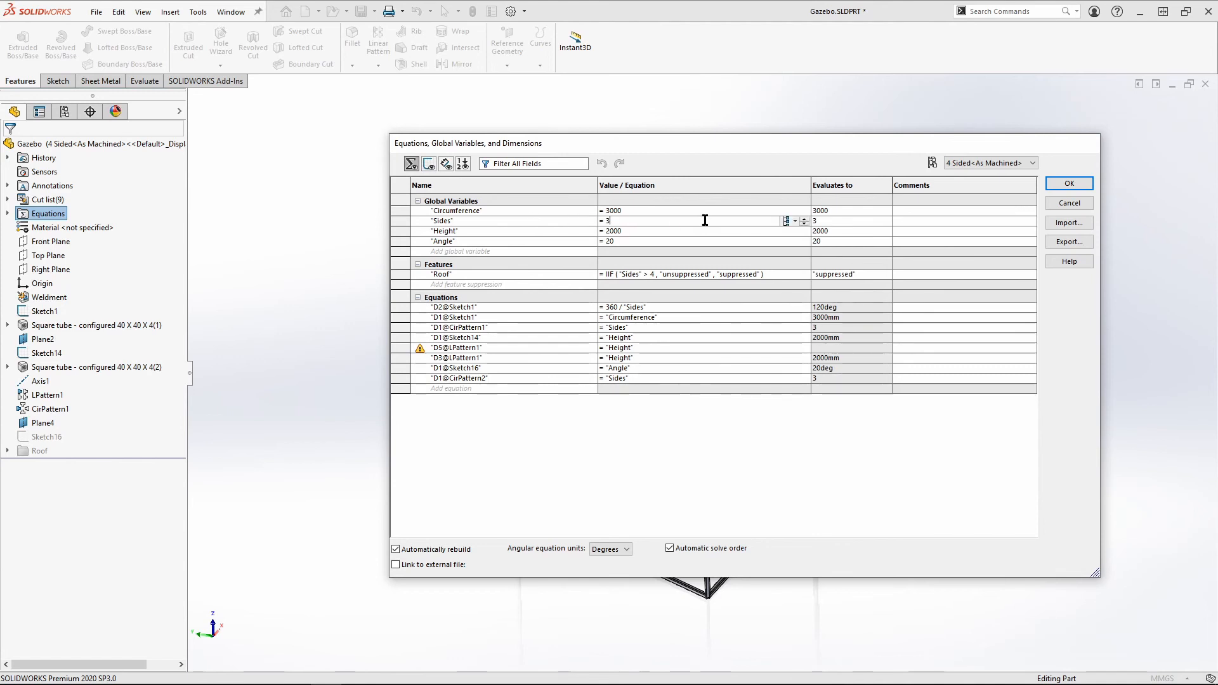
pyautogui.click(794, 222)
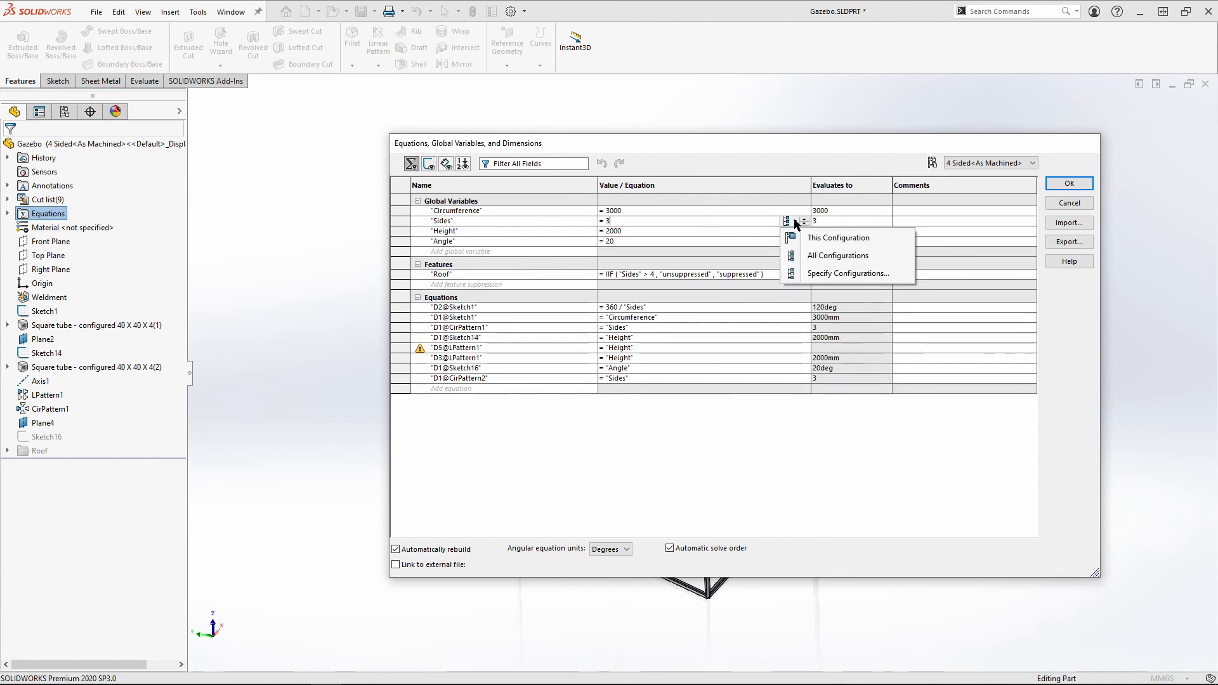
pyautogui.click(854, 274)
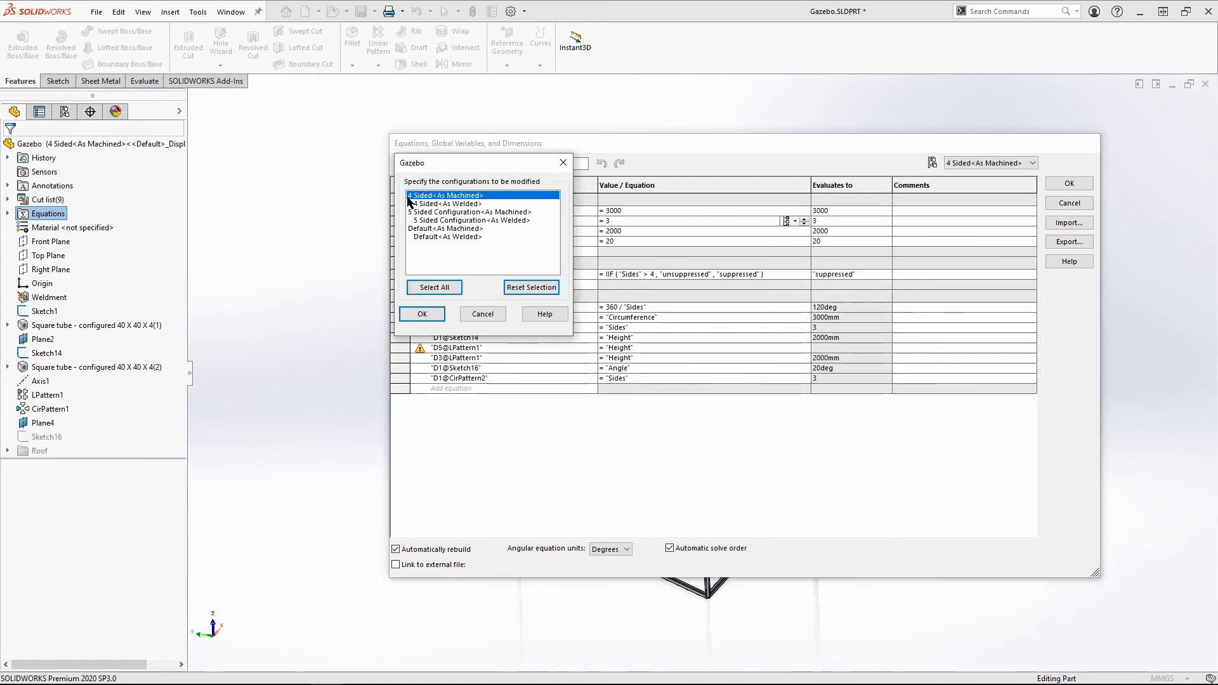
pyautogui.click(483, 314)
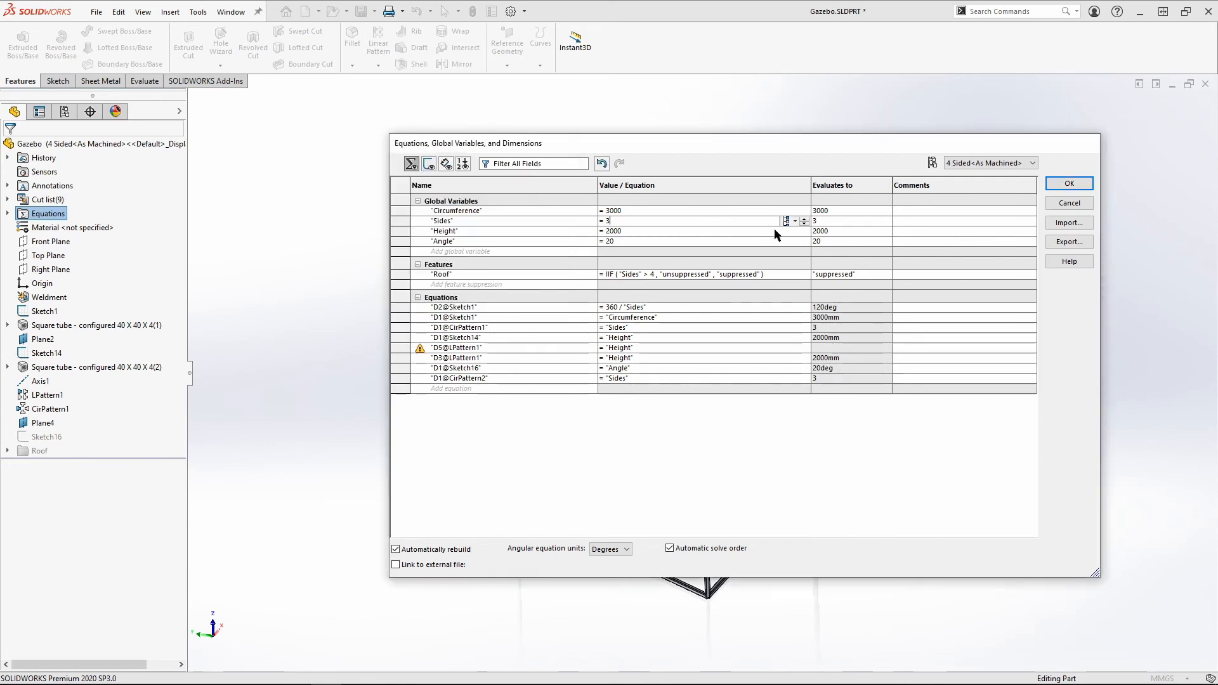
pyautogui.click(1069, 205)
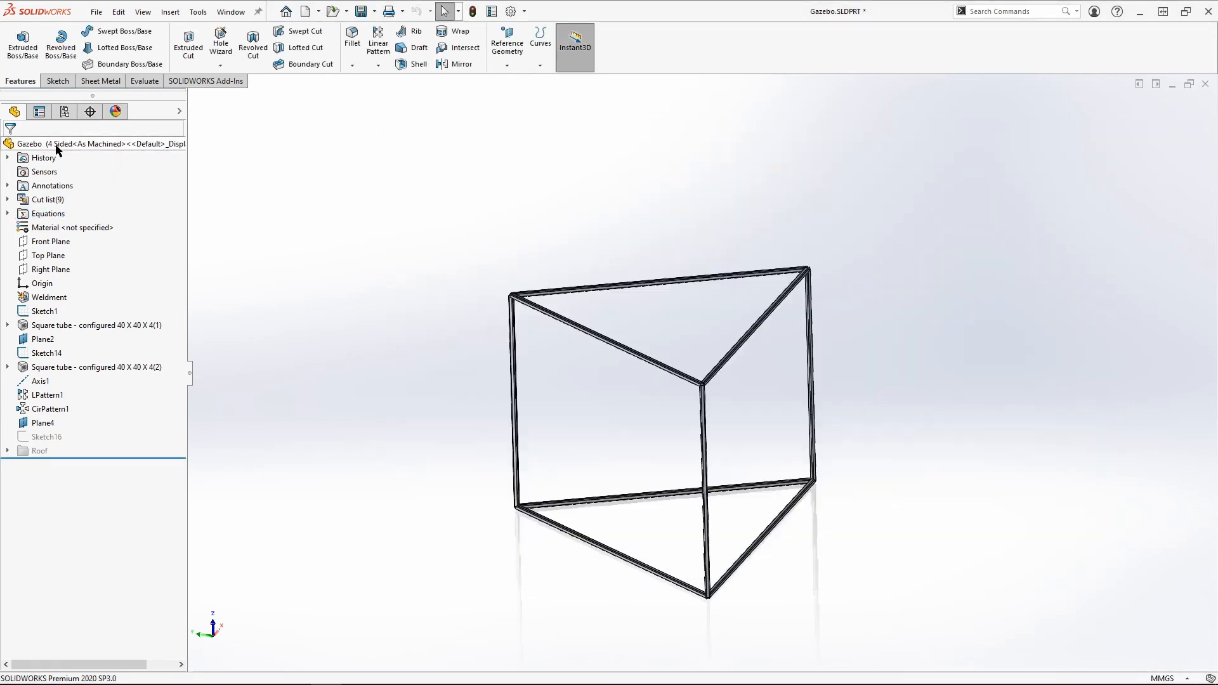
# Set the Sides global variable to 4 for the 4 Sided configuration only, using the part's equations manager
pyautogui.click(65, 112)
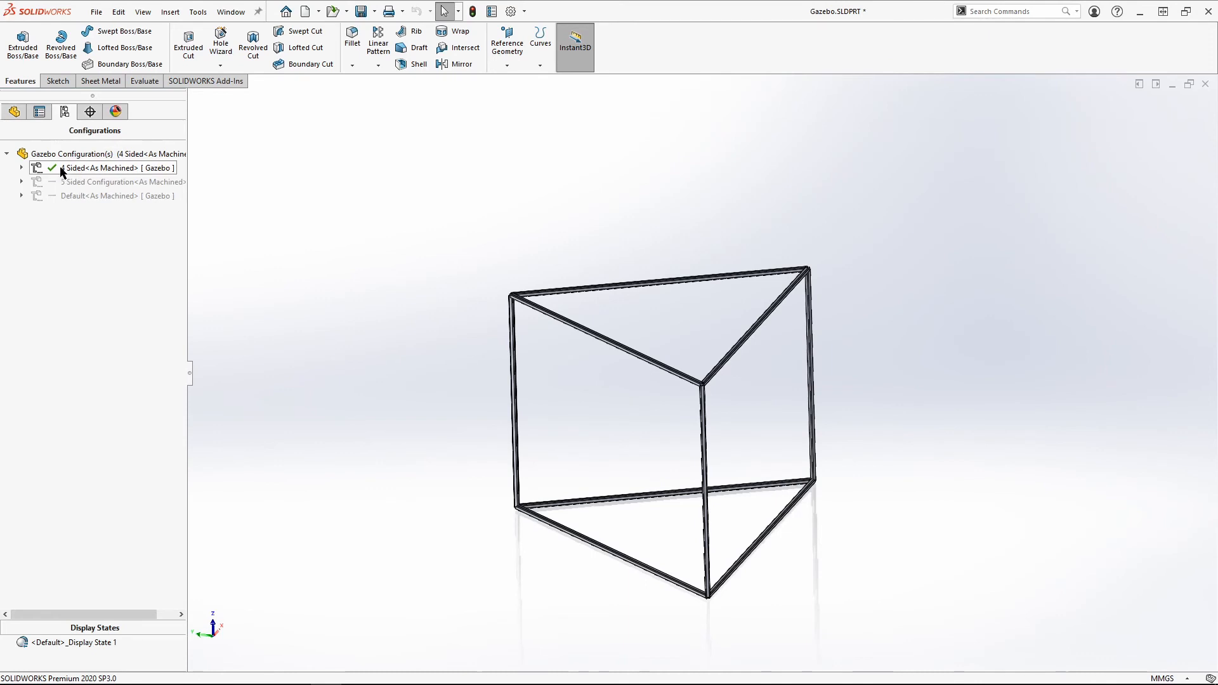
pyautogui.click(14, 112)
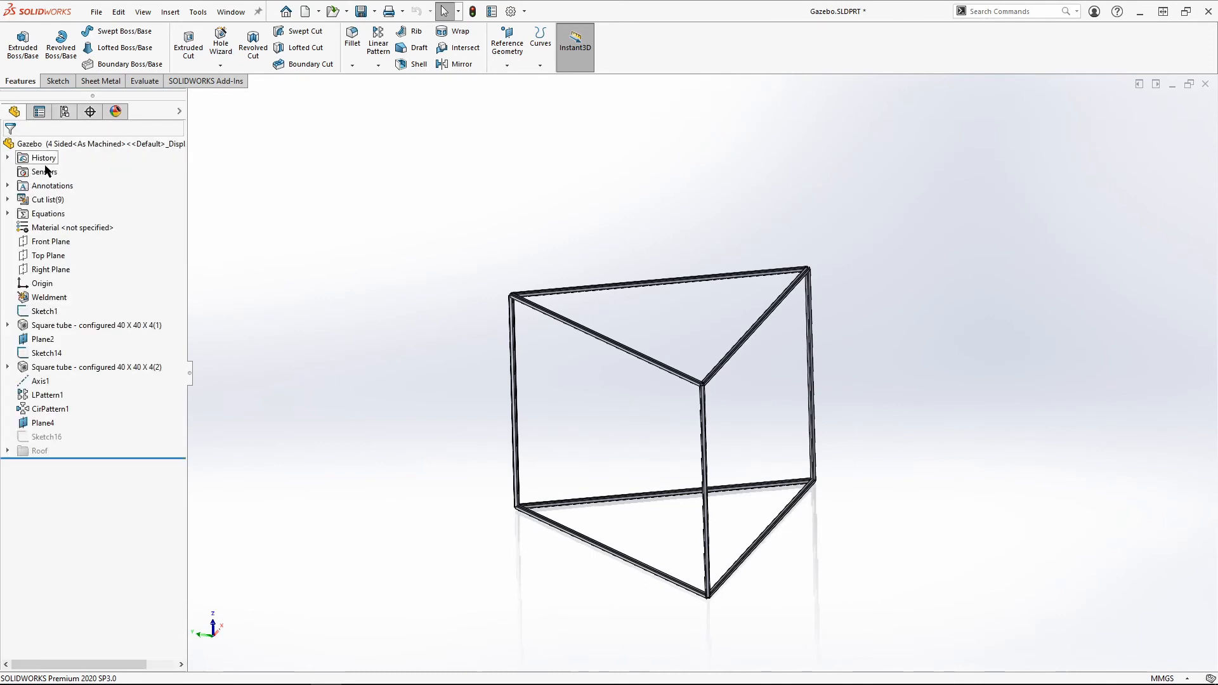
pyautogui.click(50, 216)
pyautogui.rightClick(50, 216)
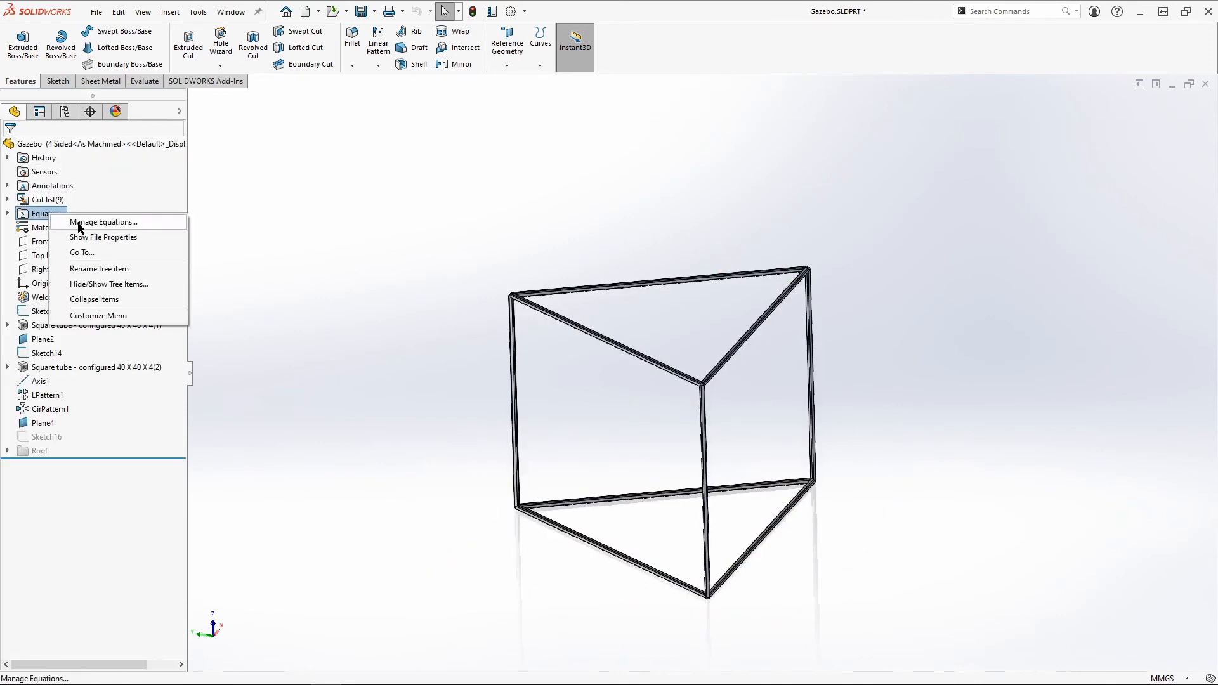
pyautogui.click(73, 227)
pyautogui.click(790, 222)
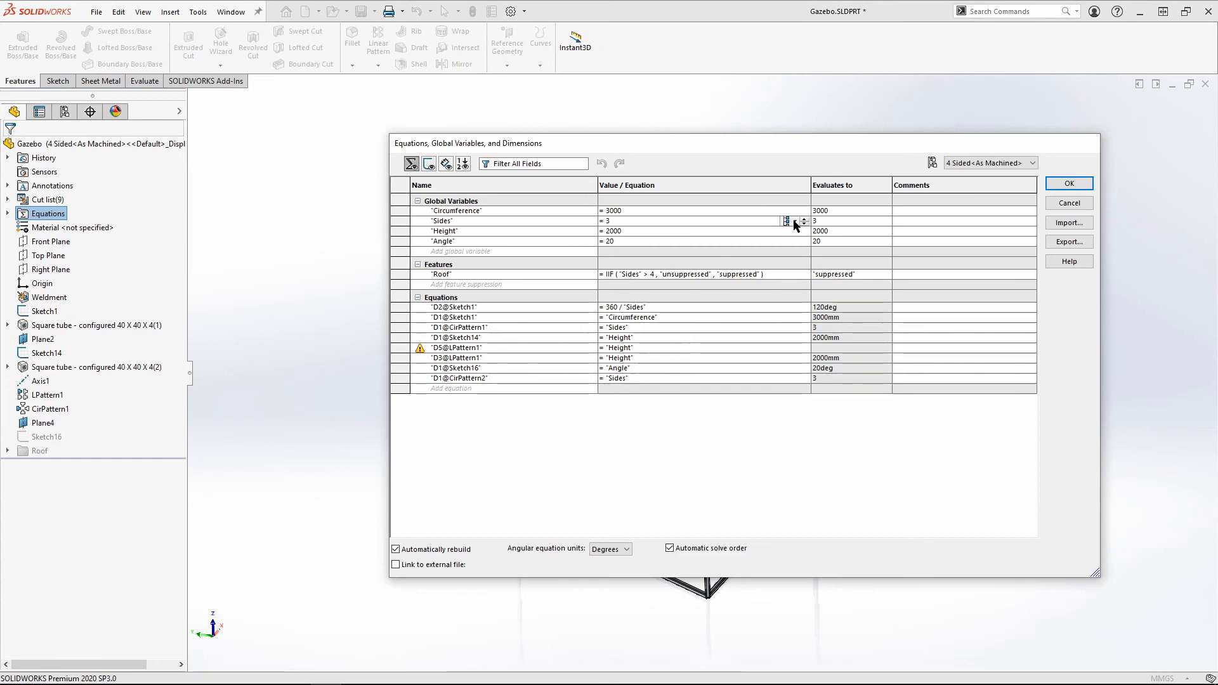
pyautogui.click(795, 222)
pyautogui.click(825, 238)
pyautogui.press('BackSpace')
pyautogui.write('4')
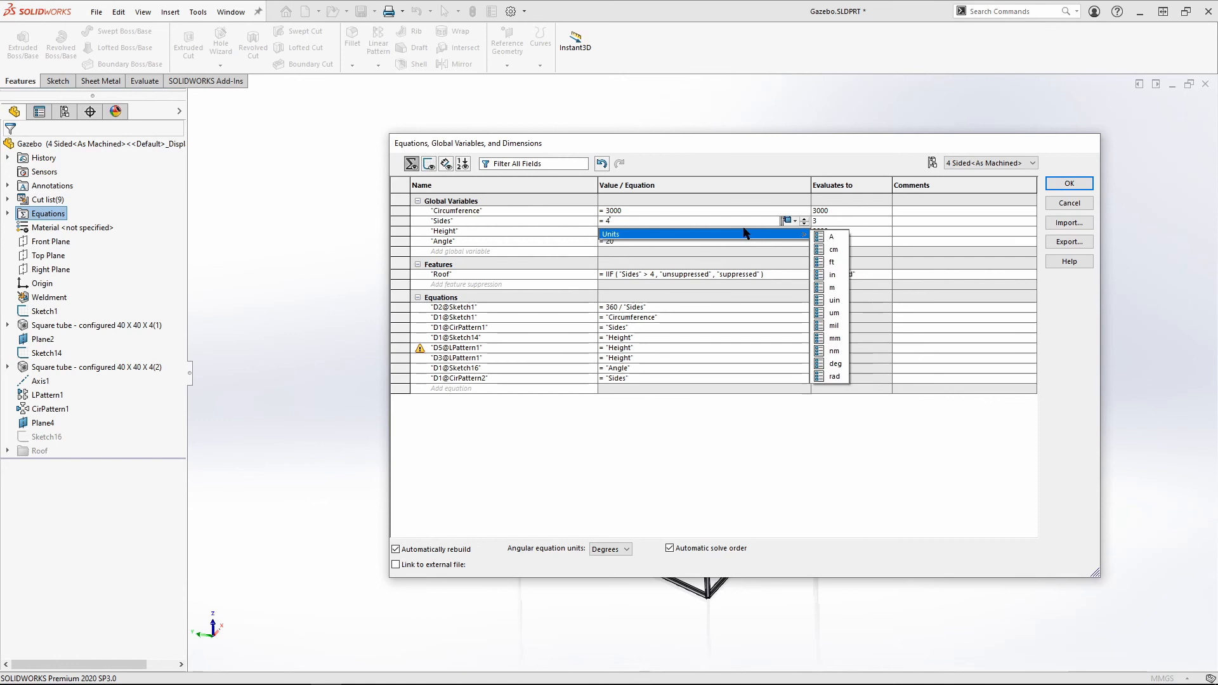
pyautogui.click(609, 435)
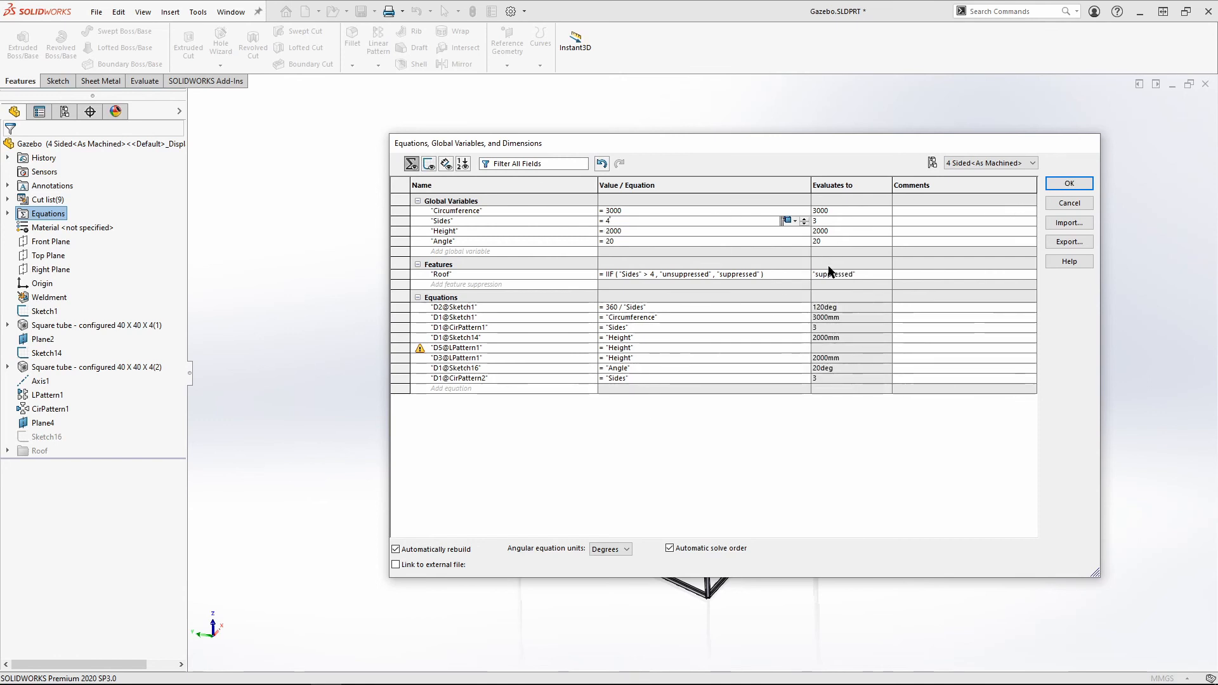
# Try to accept the equation changes, open the Roof suppression formula for editing, and leave the equations manager
pyautogui.click(1063, 184)
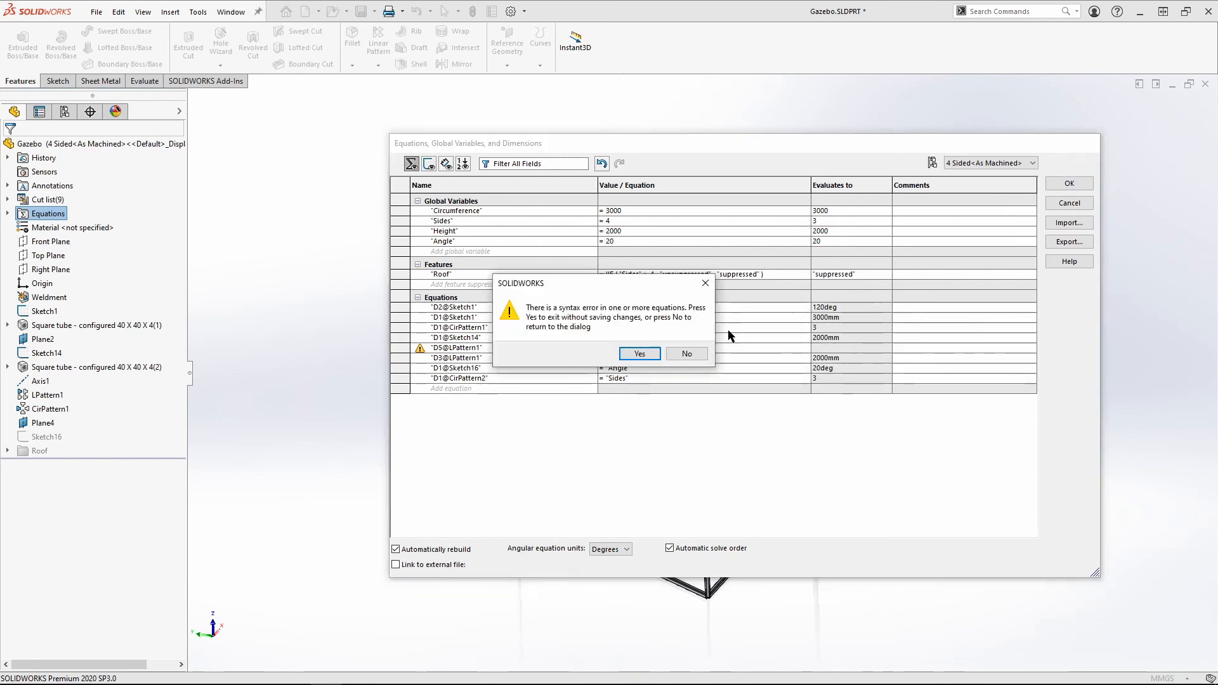
pyautogui.click(638, 354)
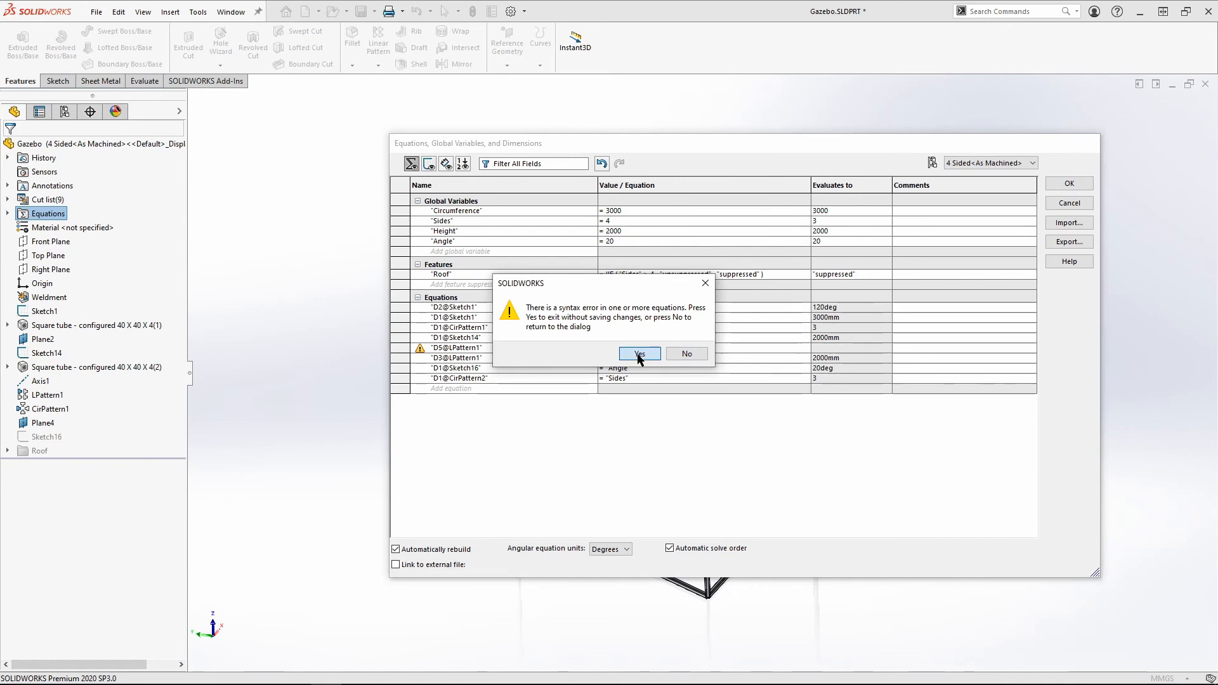
pyautogui.click(686, 355)
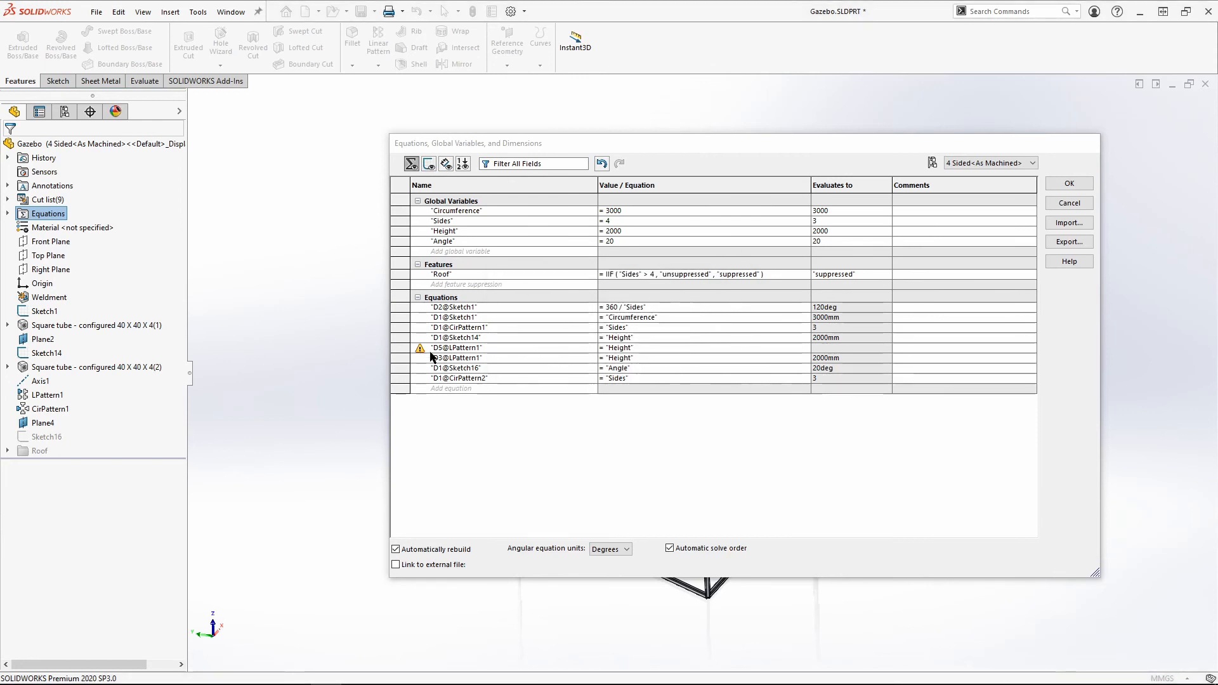
pyautogui.click(610, 273)
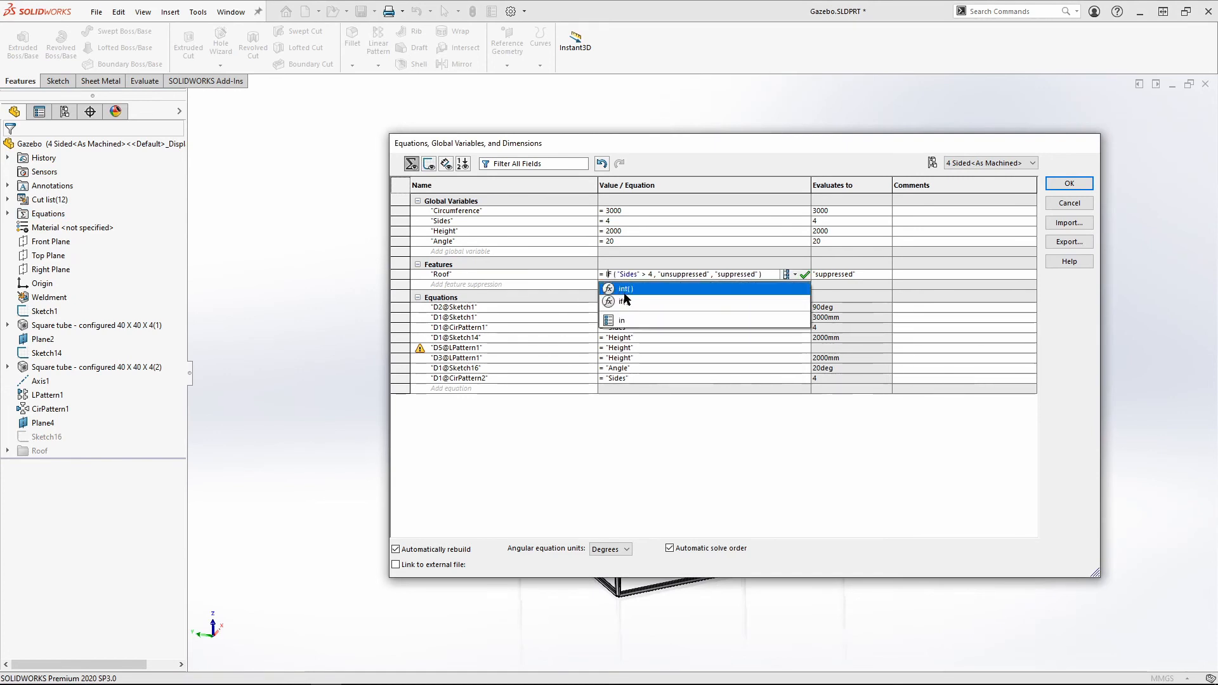
pyautogui.click(1070, 183)
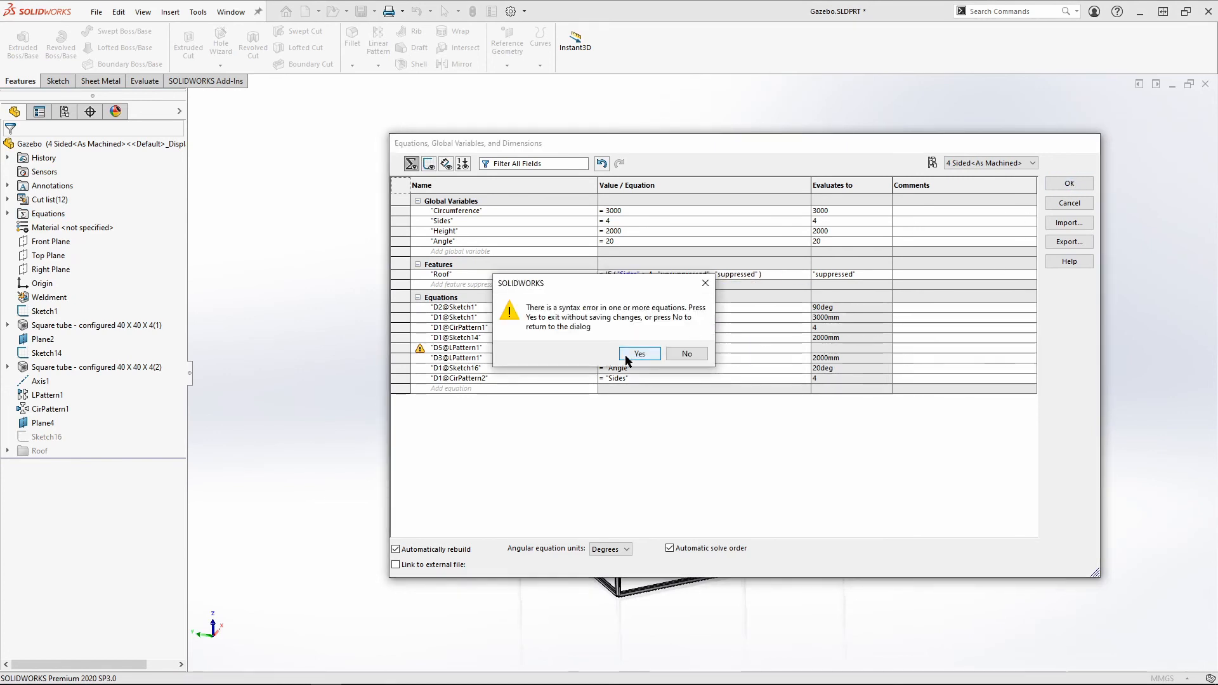
pyautogui.click(685, 354)
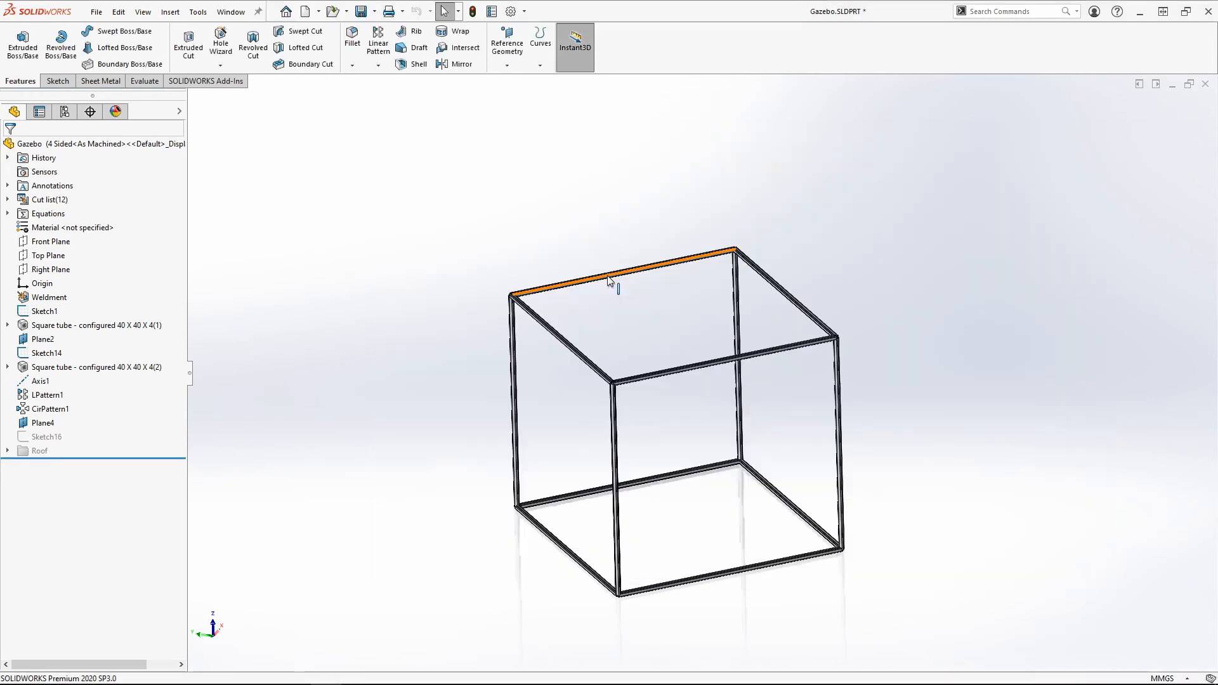
# Delete the out-of-context D5@LPattern1 equation from the equations manager and accept the change
pyautogui.rightClick(49, 213)
pyautogui.click(95, 219)
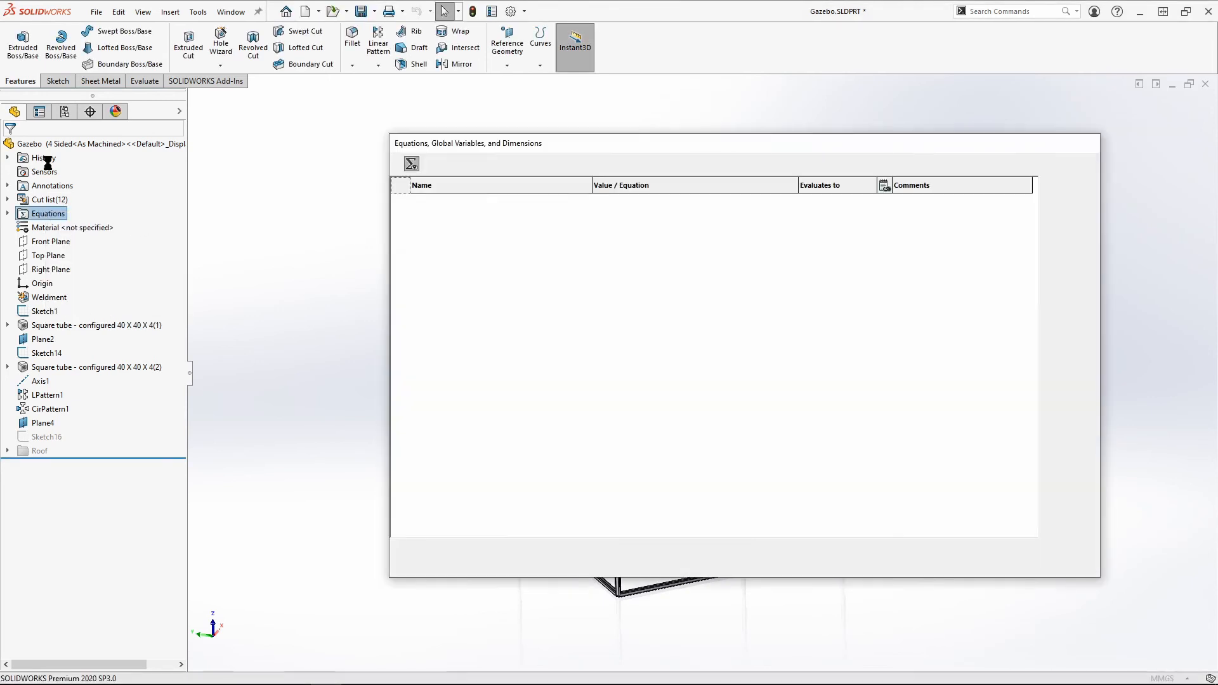
pyautogui.moveTo(421, 352)
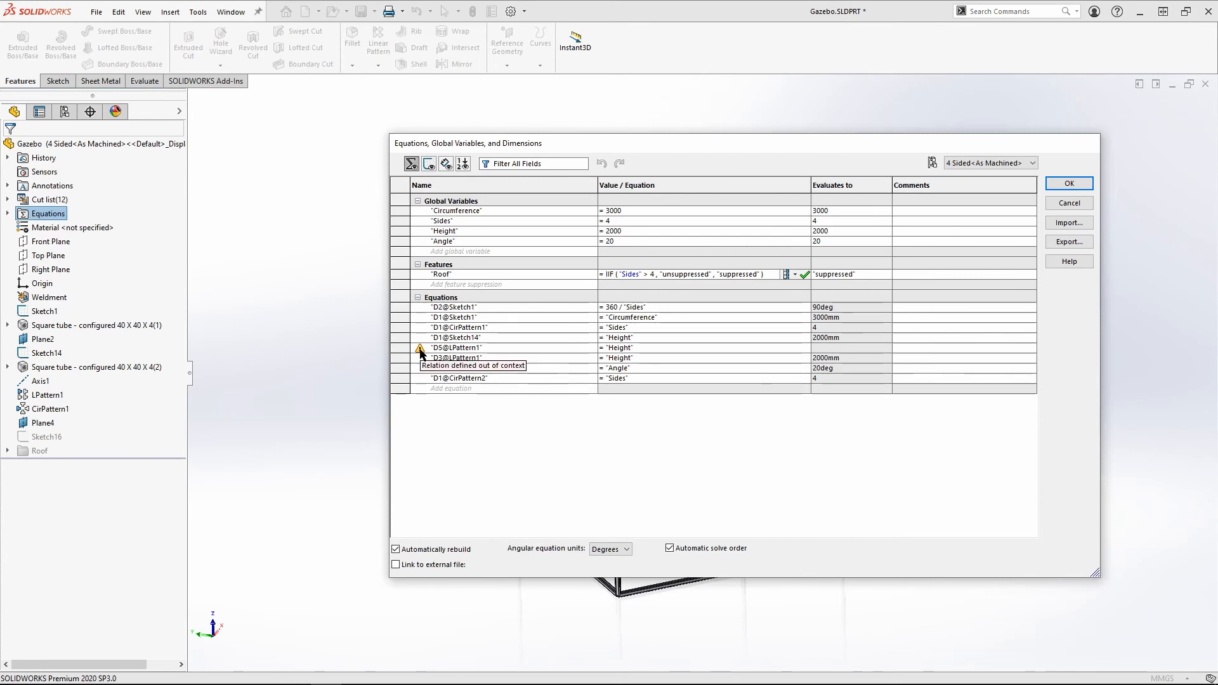
pyautogui.rightClick(403, 349)
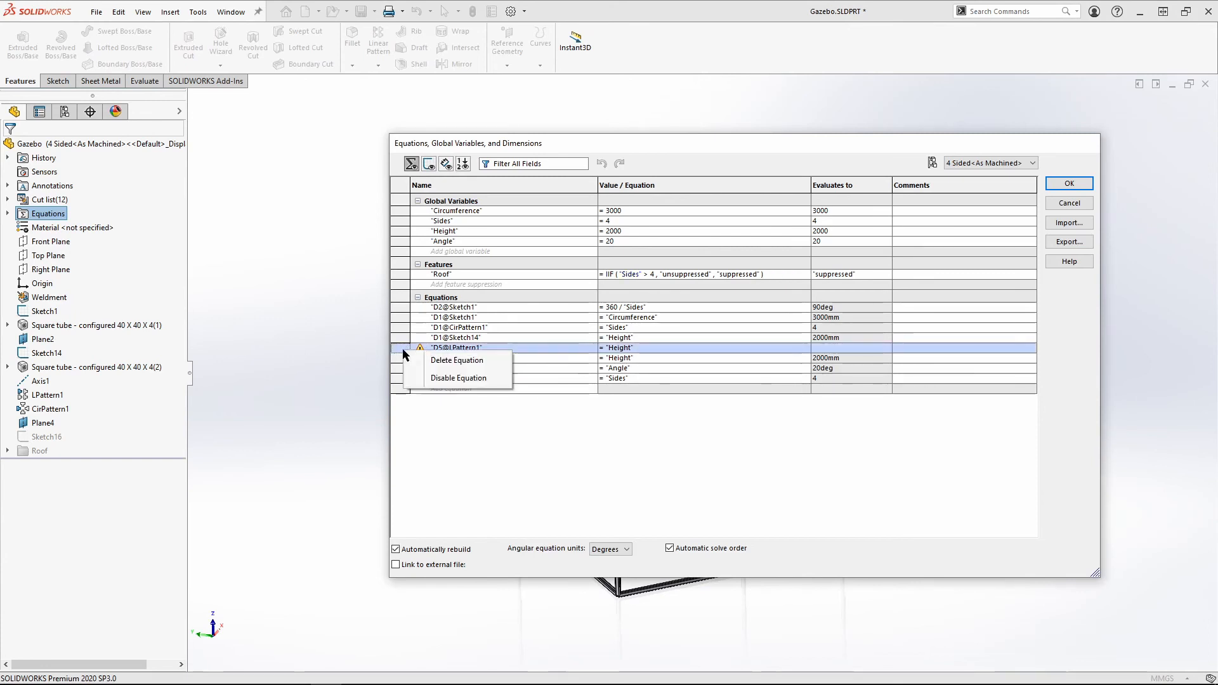
pyautogui.click(457, 361)
pyautogui.click(1069, 184)
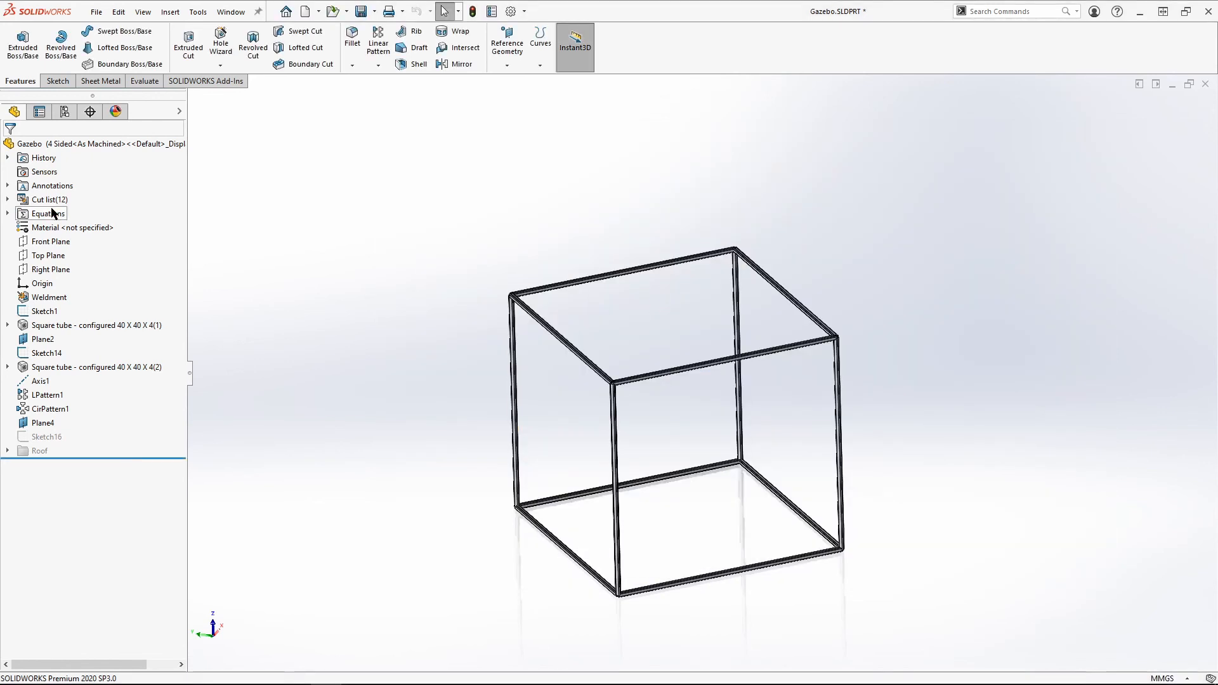
# Switch the equations manager to the 5 Sided Configuration, set its Sides variable to 5 and accept
pyautogui.doubleClick(53, 212)
pyautogui.click(711, 220)
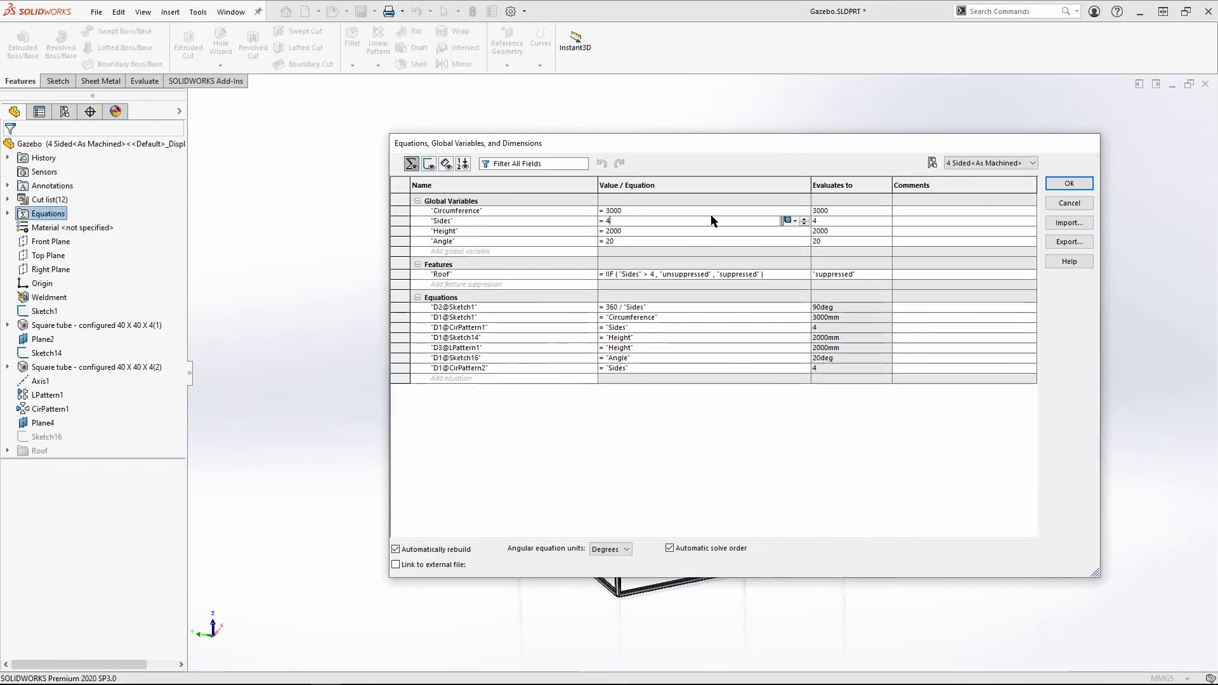
pyautogui.click(980, 164)
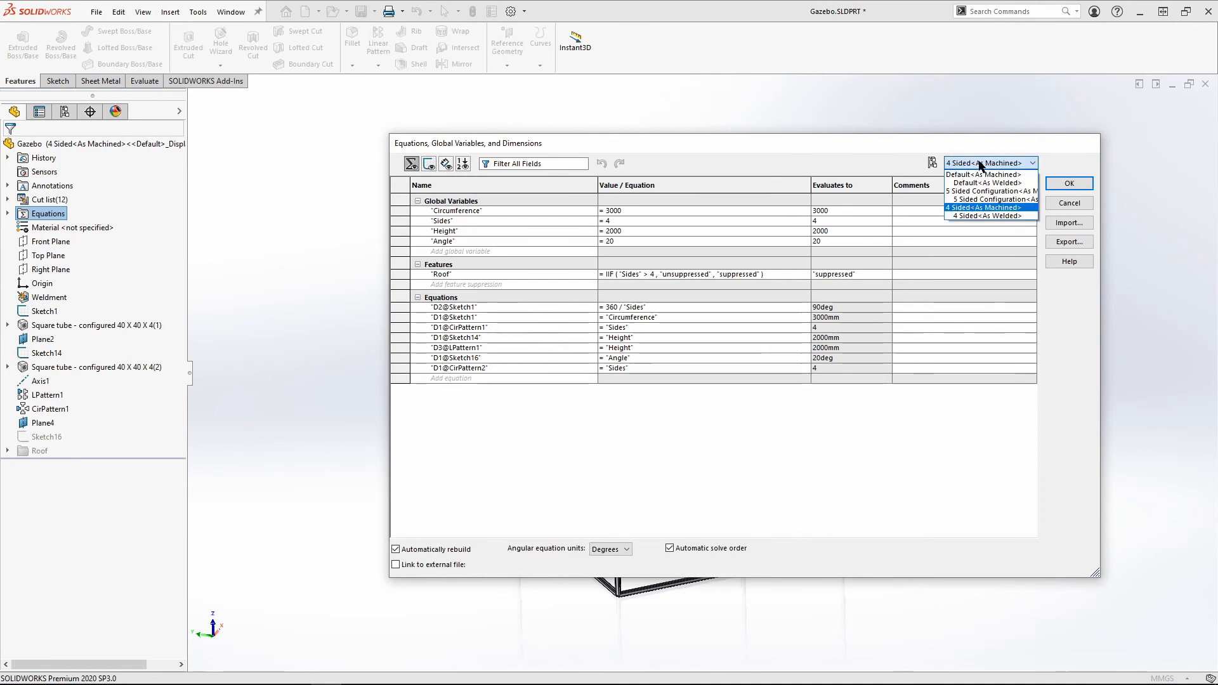
pyautogui.click(989, 191)
pyautogui.click(628, 221)
pyautogui.press('BackSpace')
pyautogui.write('5')
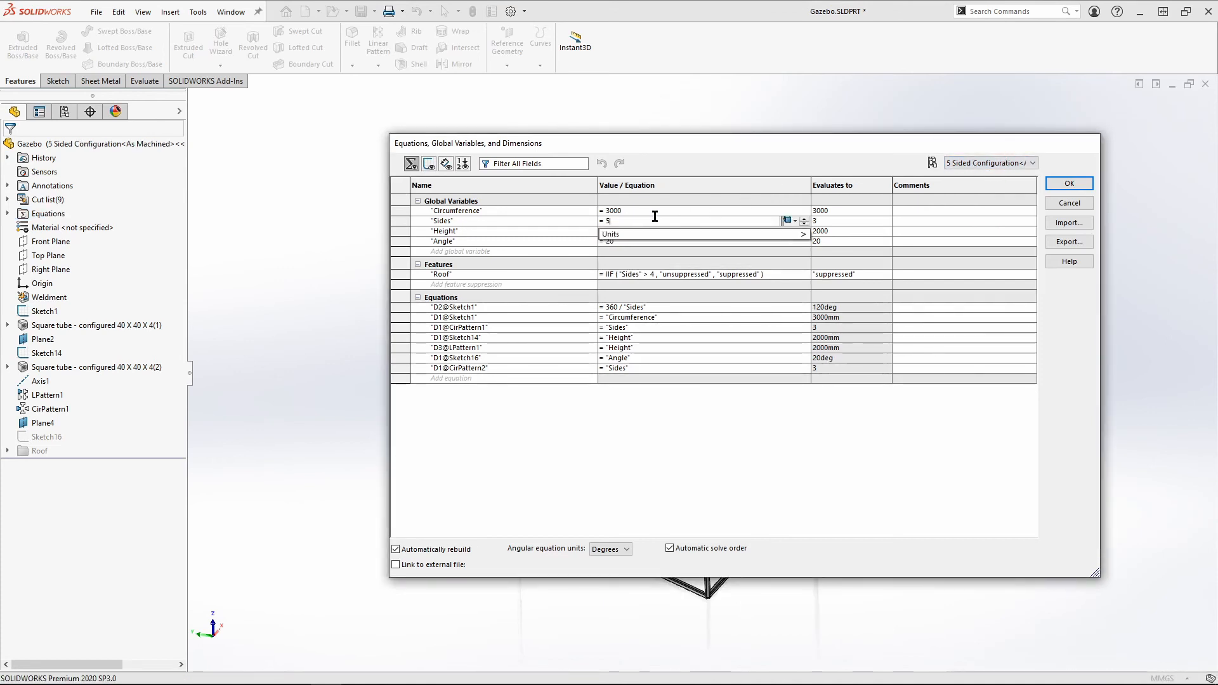
pyautogui.click(1069, 184)
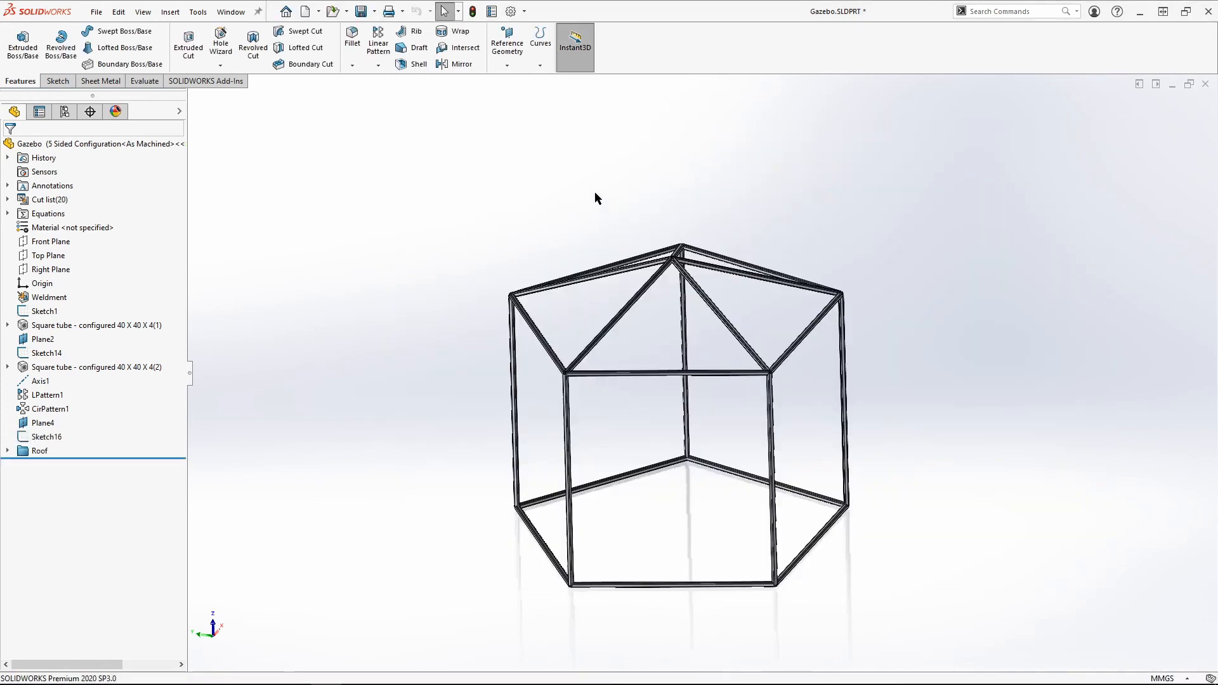
# Check the 4 Sided configuration's values in the equations manager, and set Sides to 6 for the Default configuration
pyautogui.moveTo(603, 279); pyautogui.dragTo(637, 359, button='middle')
pyautogui.rightClick(30, 217)
pyautogui.click(73, 227)
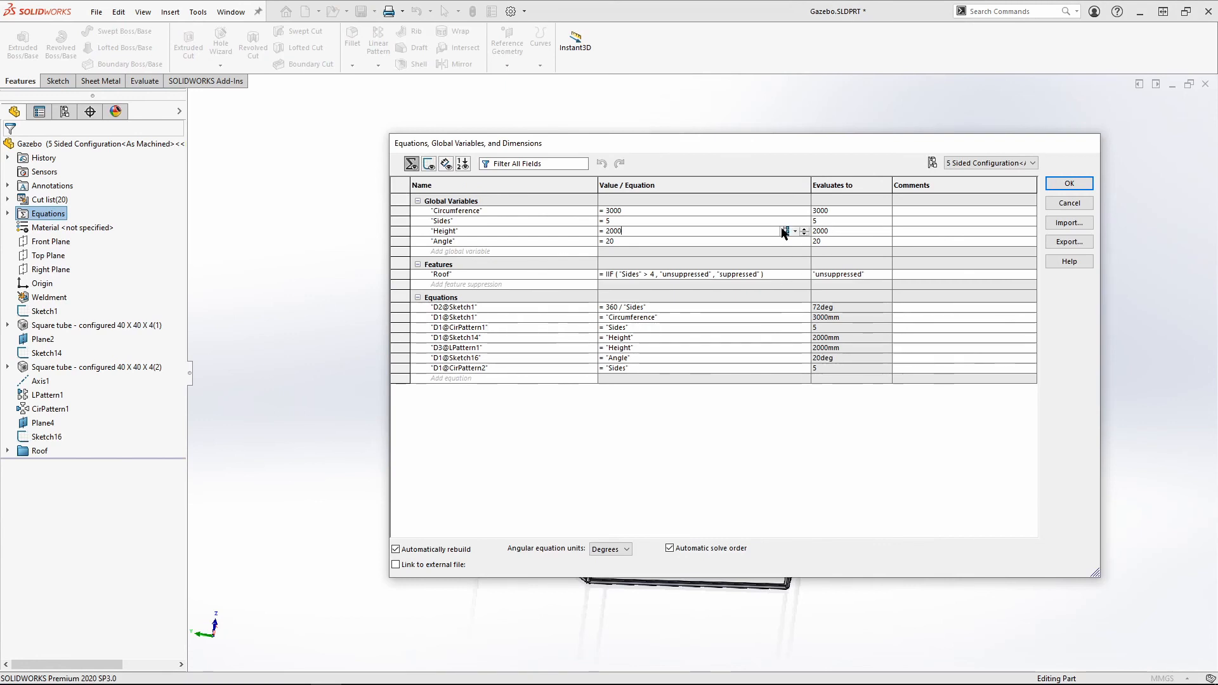
pyautogui.click(990, 163)
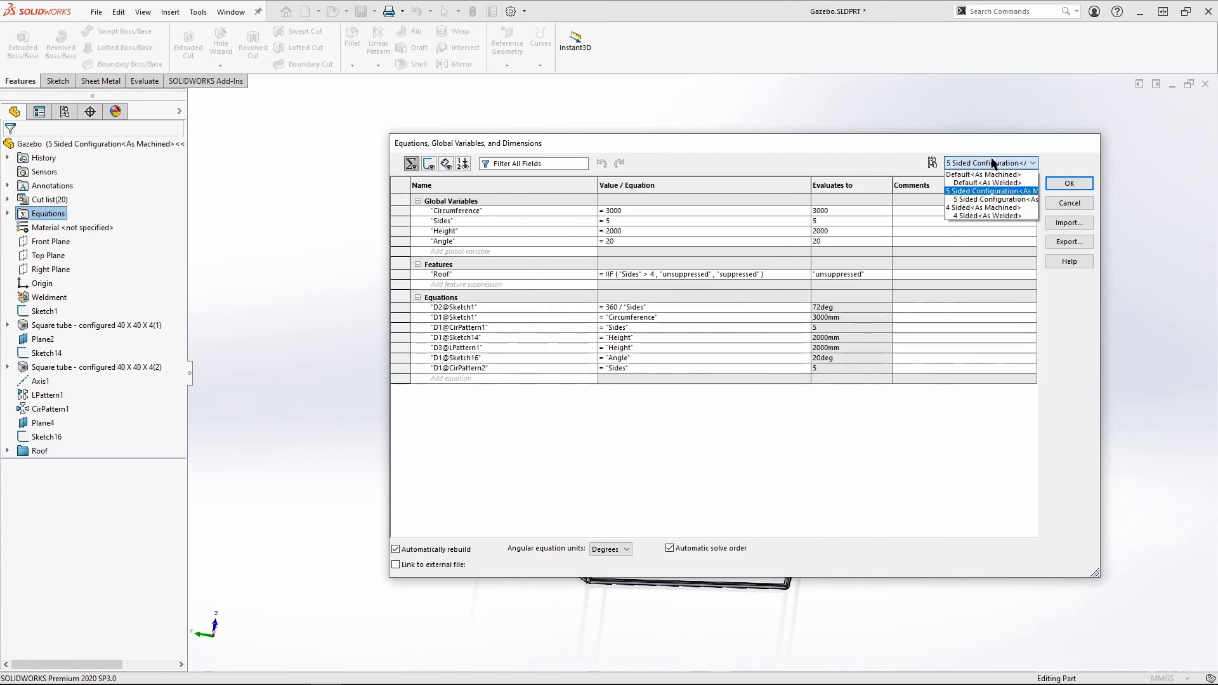
pyautogui.click(977, 207)
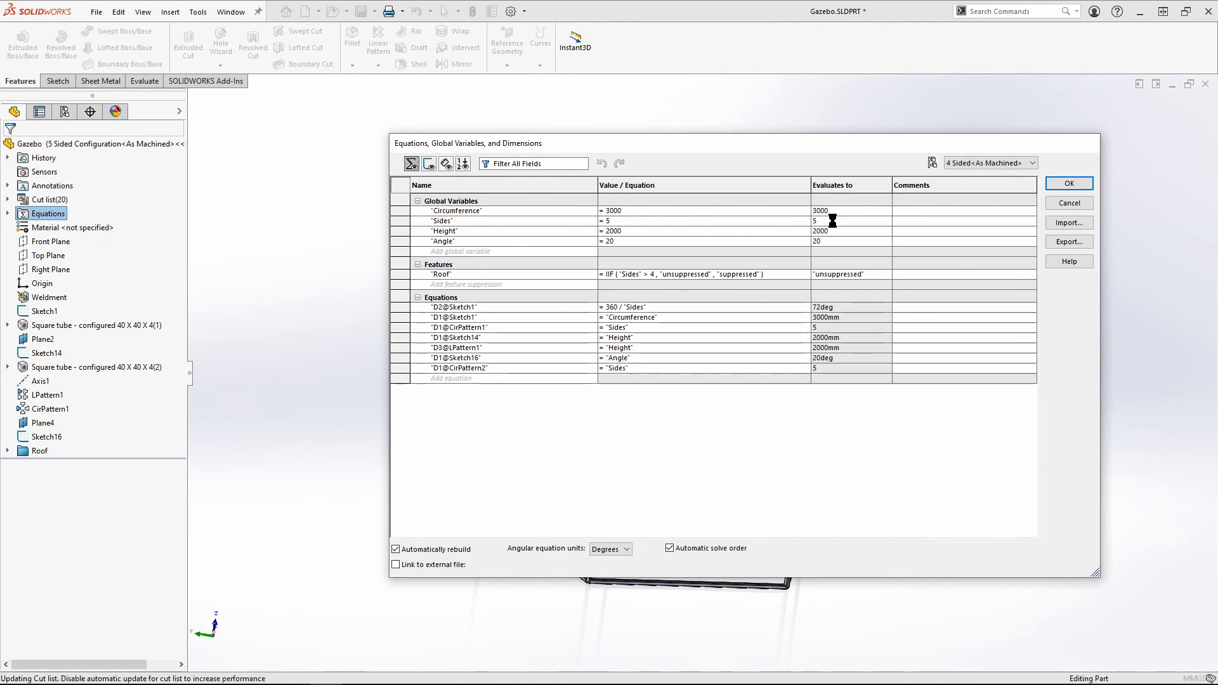
pyautogui.click(990, 163)
pyautogui.click(977, 173)
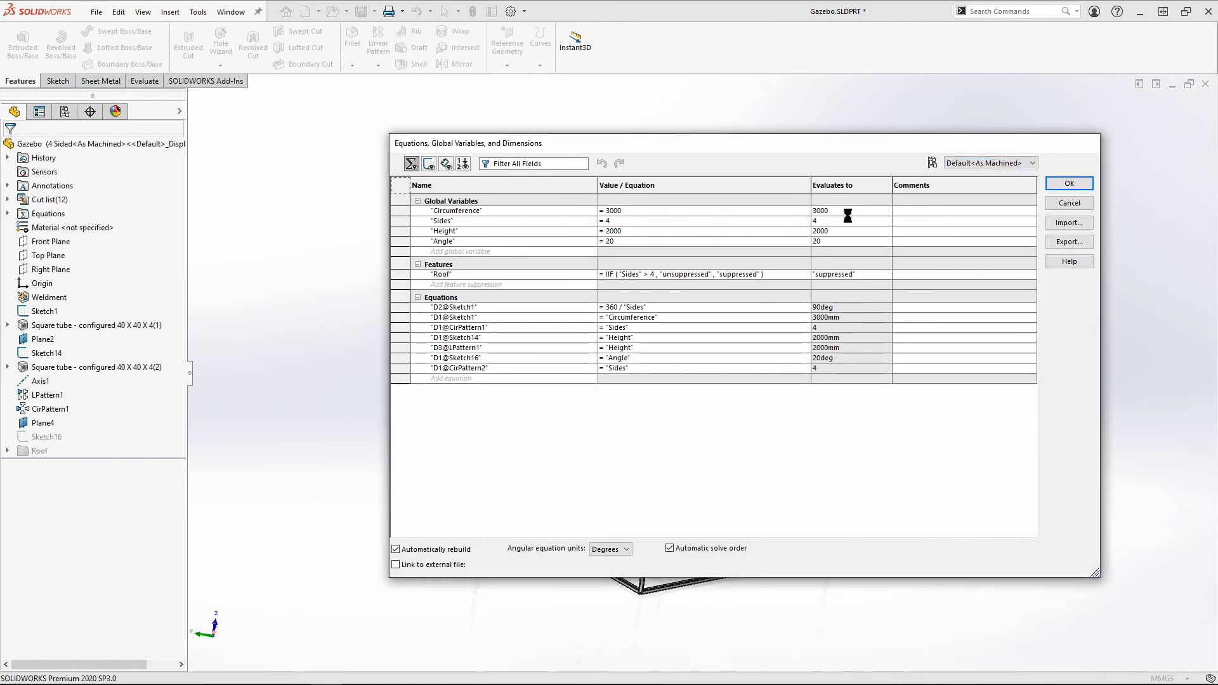
pyautogui.click(697, 230)
pyautogui.press('BackSpace')
pyautogui.write('6')
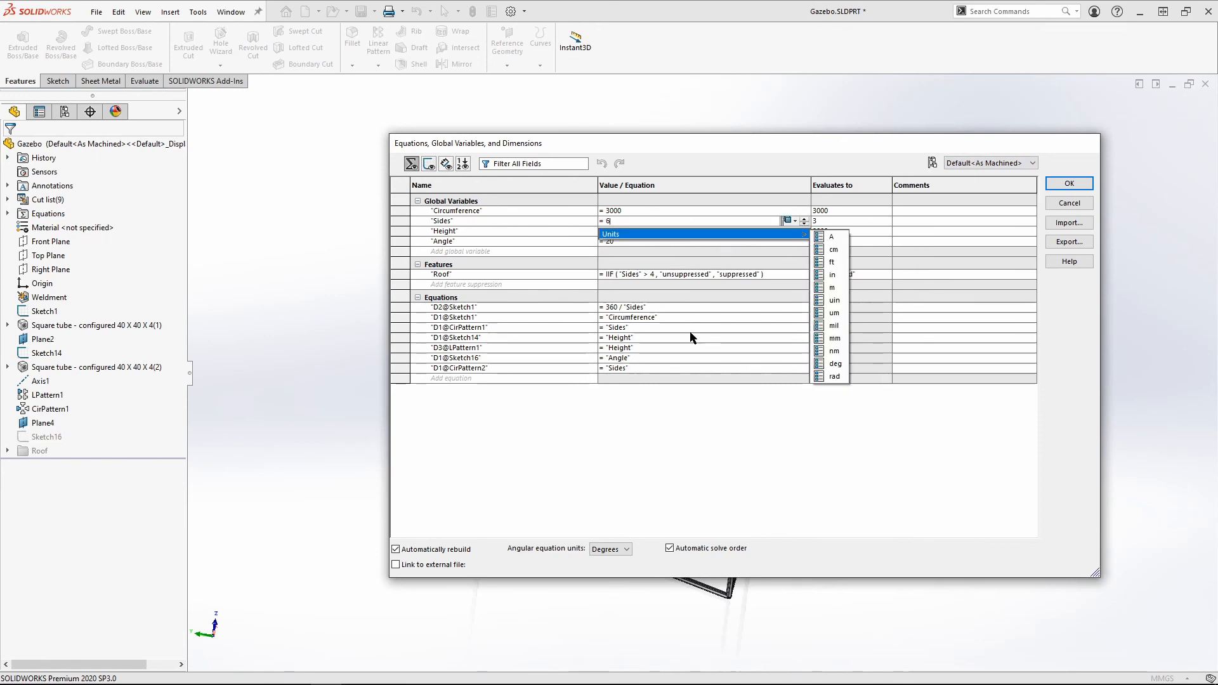
# Switch the equations to the 5 Sided Configuration, saving the changes to the current configuration, and close the equations manager
pyautogui.click(996, 163)
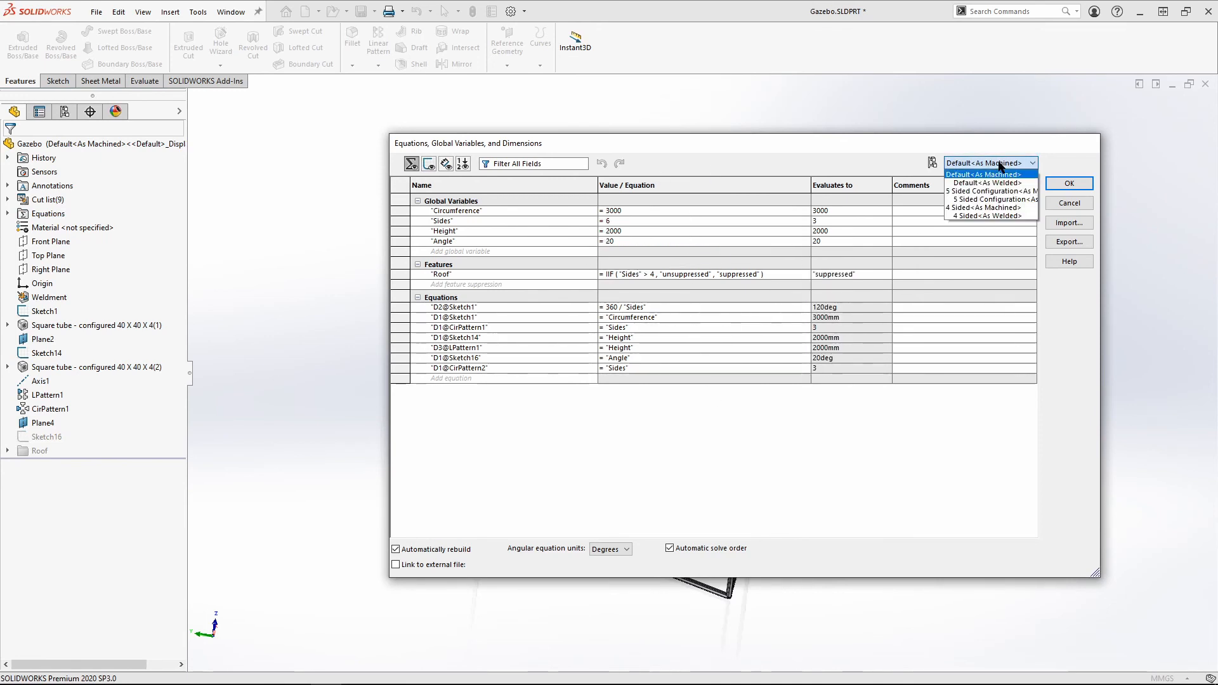
pyautogui.click(989, 191)
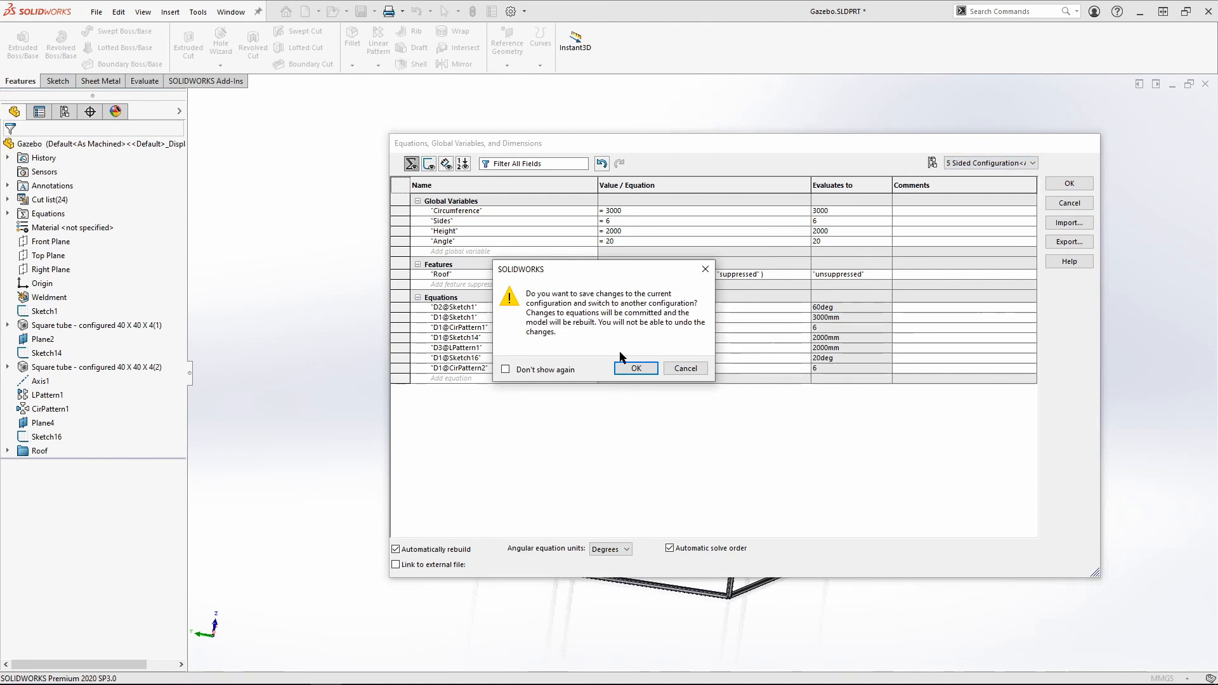
pyautogui.click(634, 368)
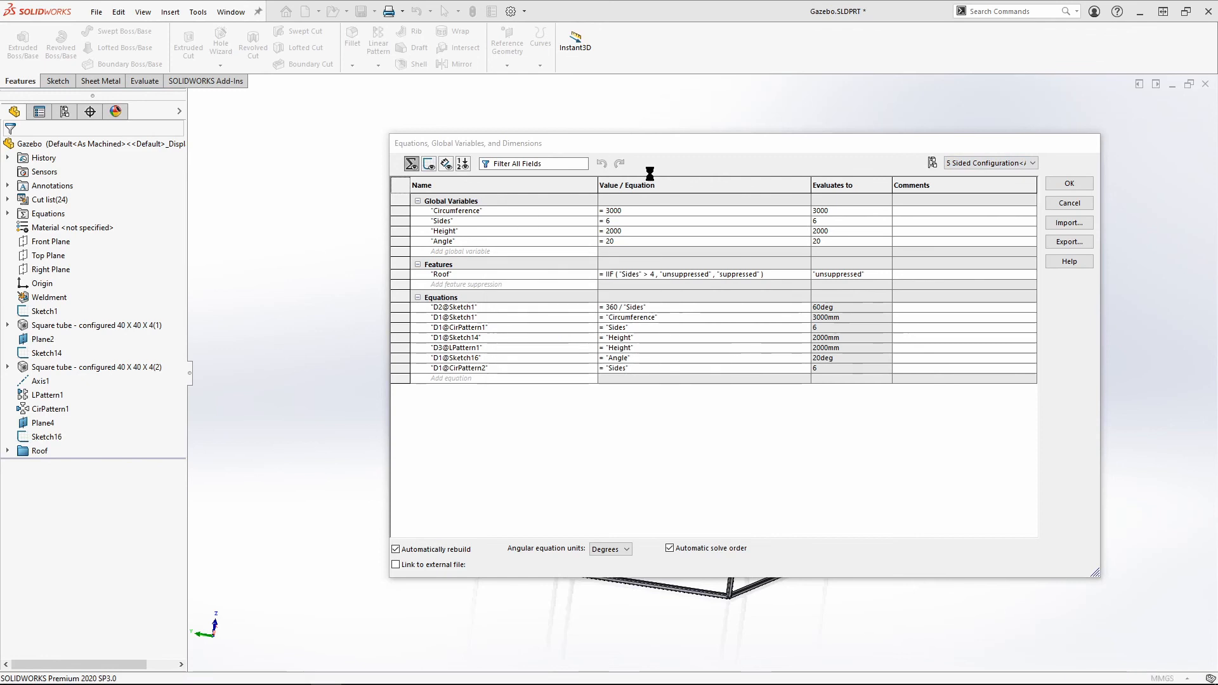
pyautogui.click(1073, 186)
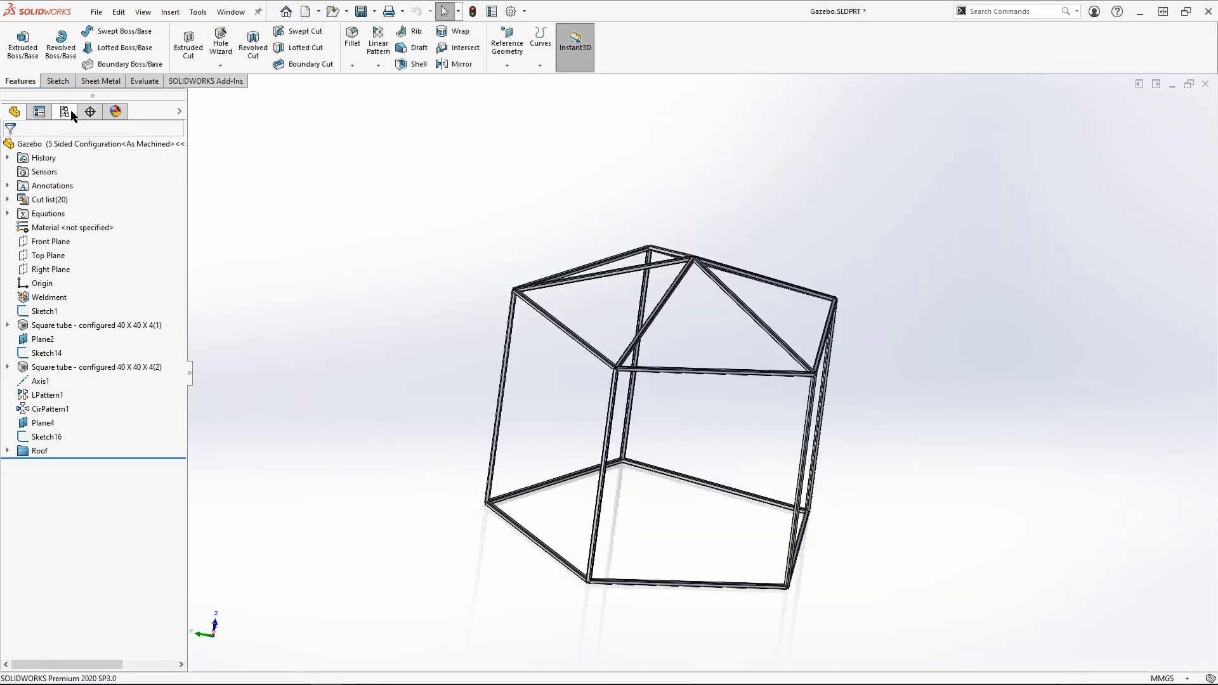
# Activate the Default configuration and inspect the gazebo frame from another angle
pyautogui.click(69, 112)
pyautogui.doubleClick(79, 197)
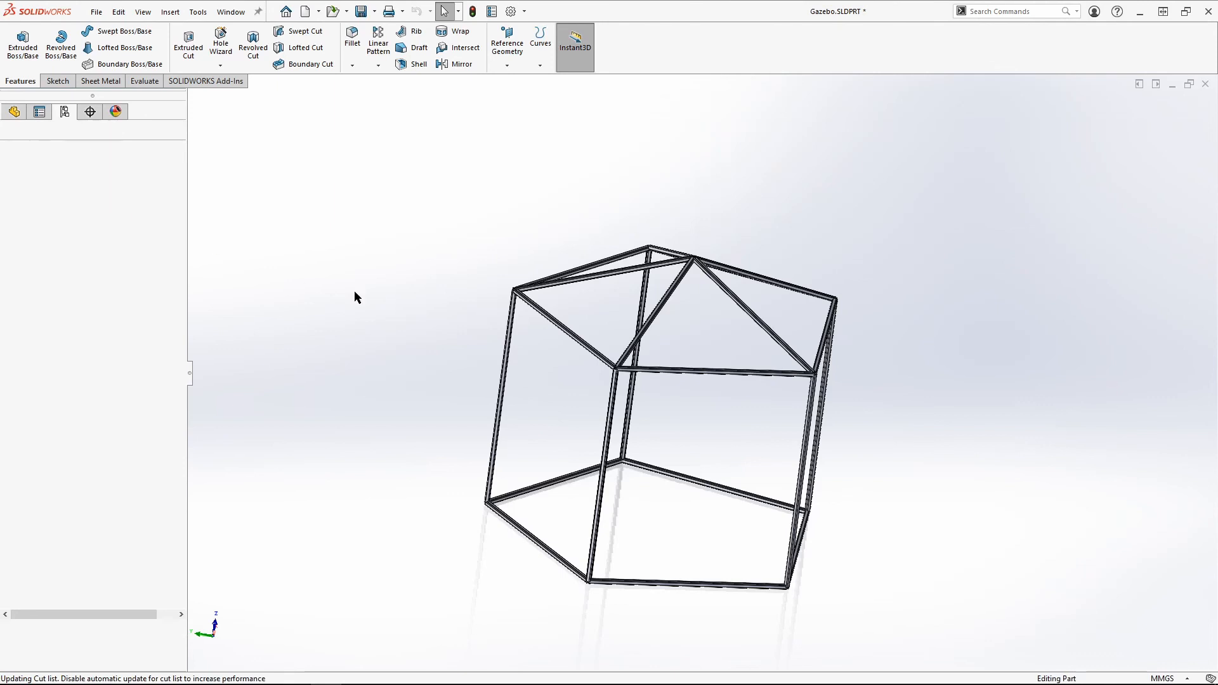
pyautogui.moveTo(392, 316); pyautogui.dragTo(399, 227, button='middle')
# Launch SOLIDWORKS 2019, minimizing the current gazebo session and dismissing the Outlook startup window
pyautogui.moveTo(466, 682)
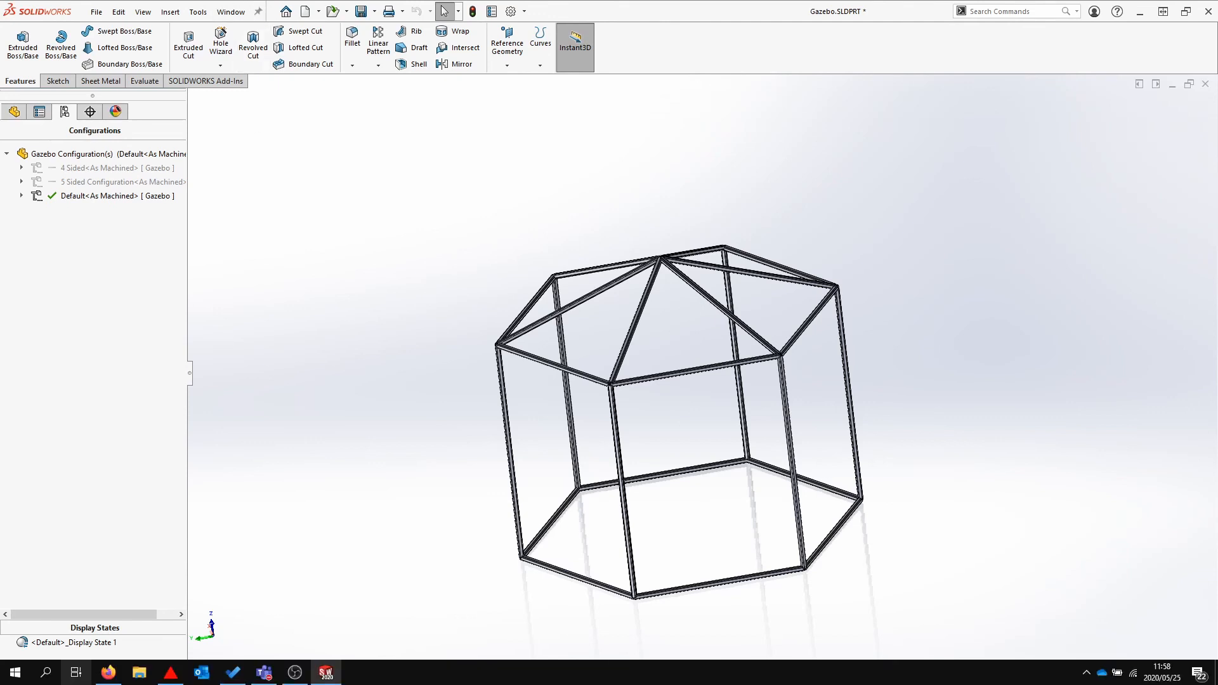
pyautogui.click(46, 674)
pyautogui.write('2019')
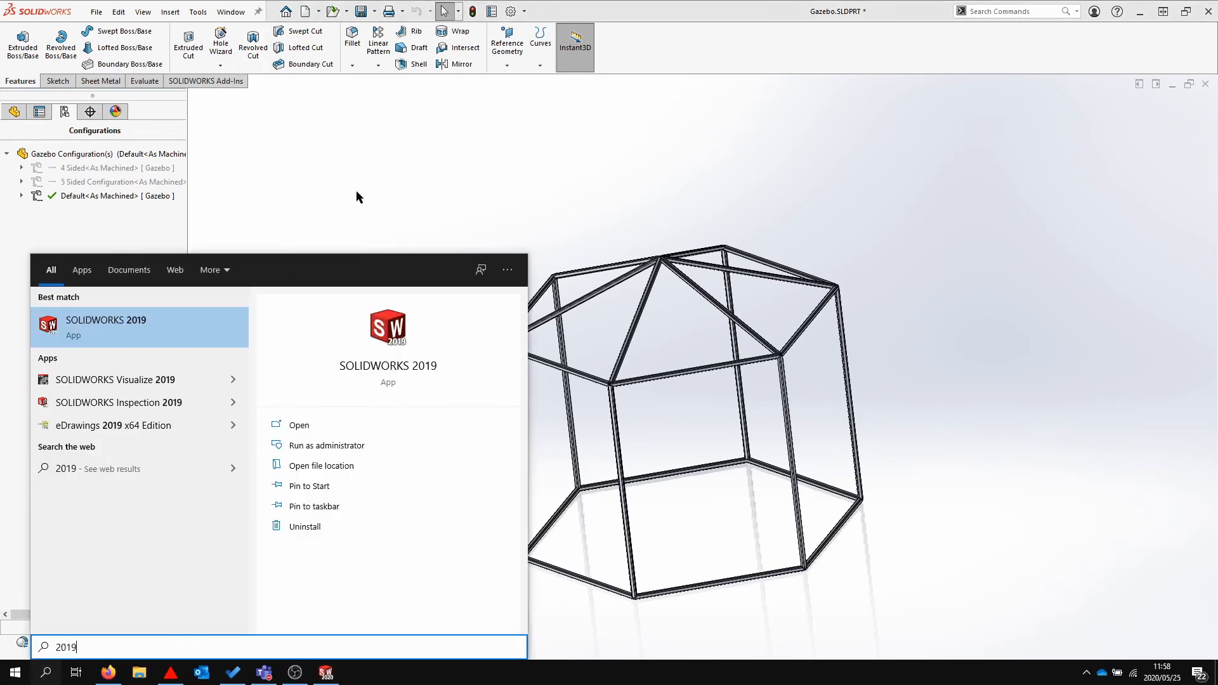
pyautogui.press('Return')
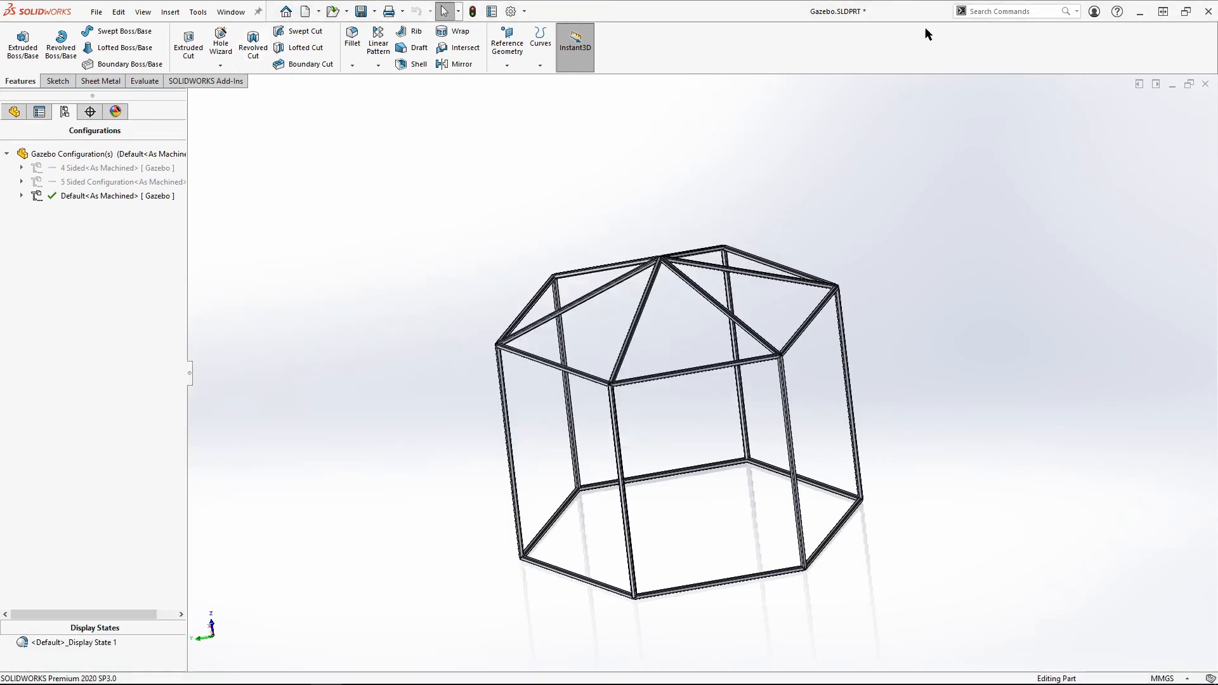
pyautogui.click(1142, 11)
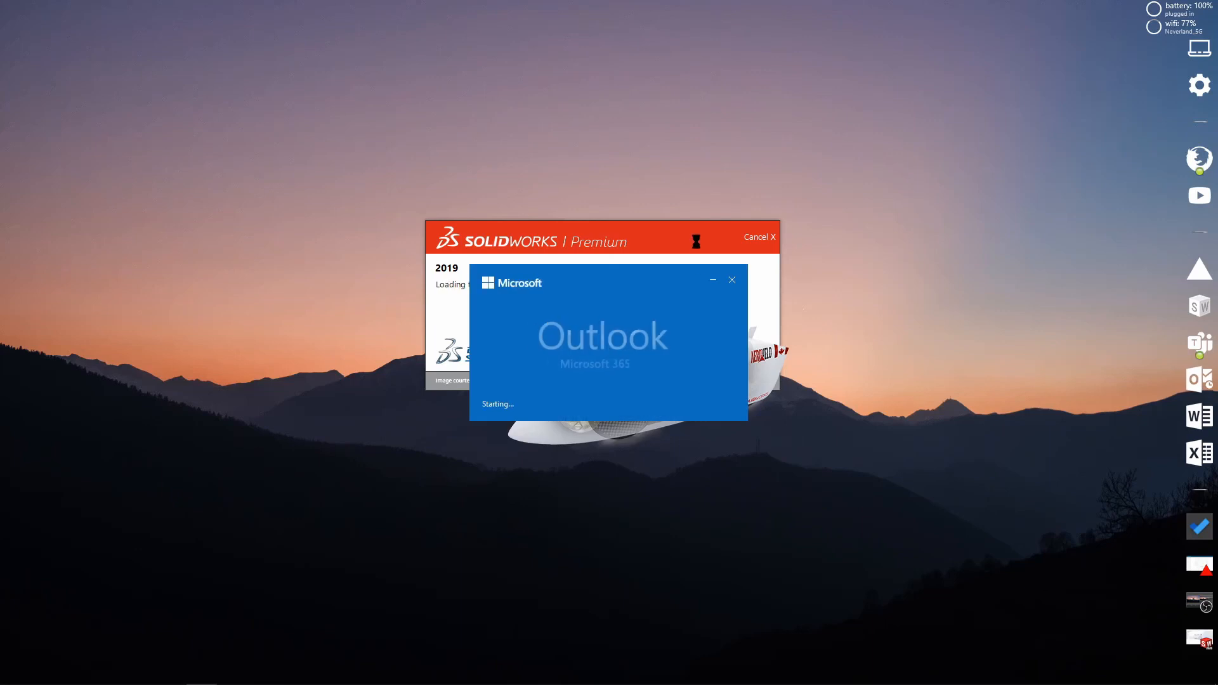
pyautogui.click(731, 280)
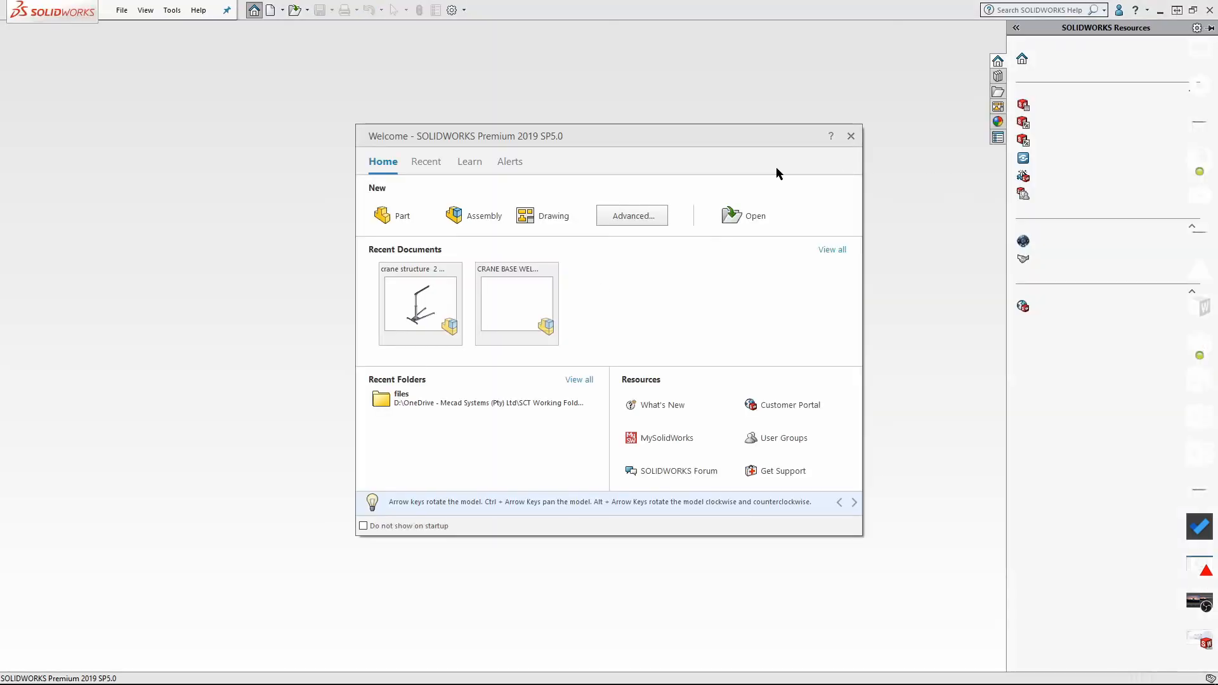
# Dismiss the Welcome dialog, open the SOLIDWORKS Tutorials and look up the Design Tables lesson in Basic Techniques
pyautogui.click(852, 133)
pyautogui.click(198, 10)
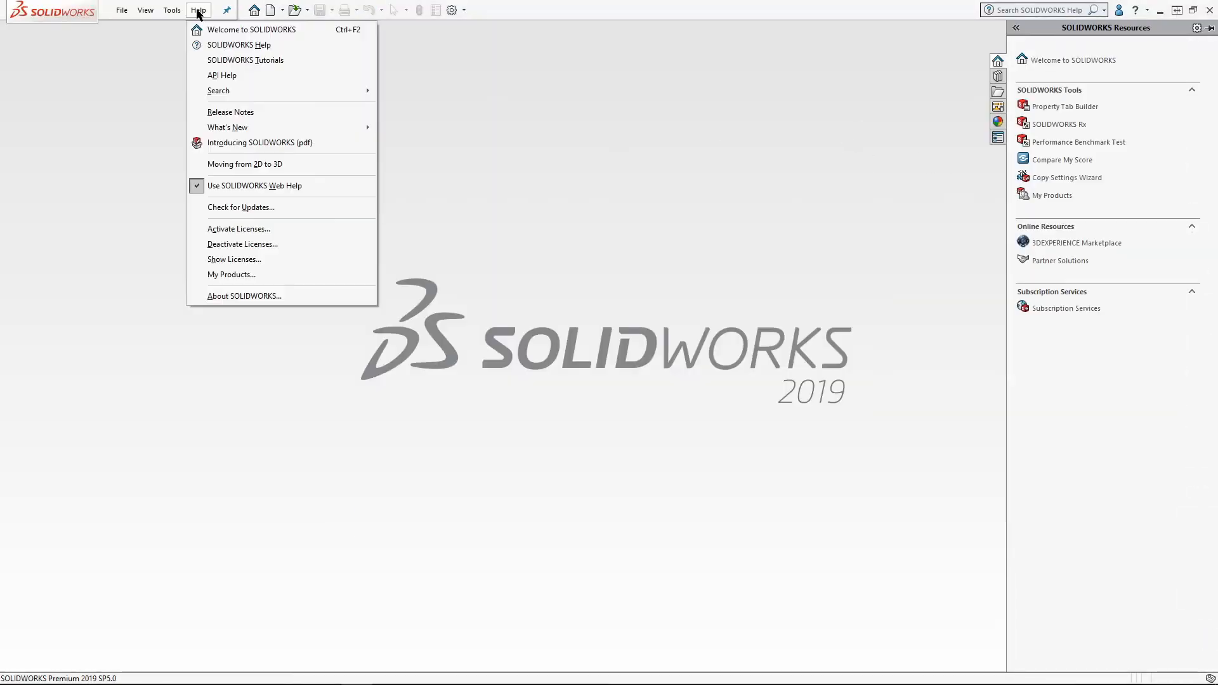
pyautogui.click(240, 59)
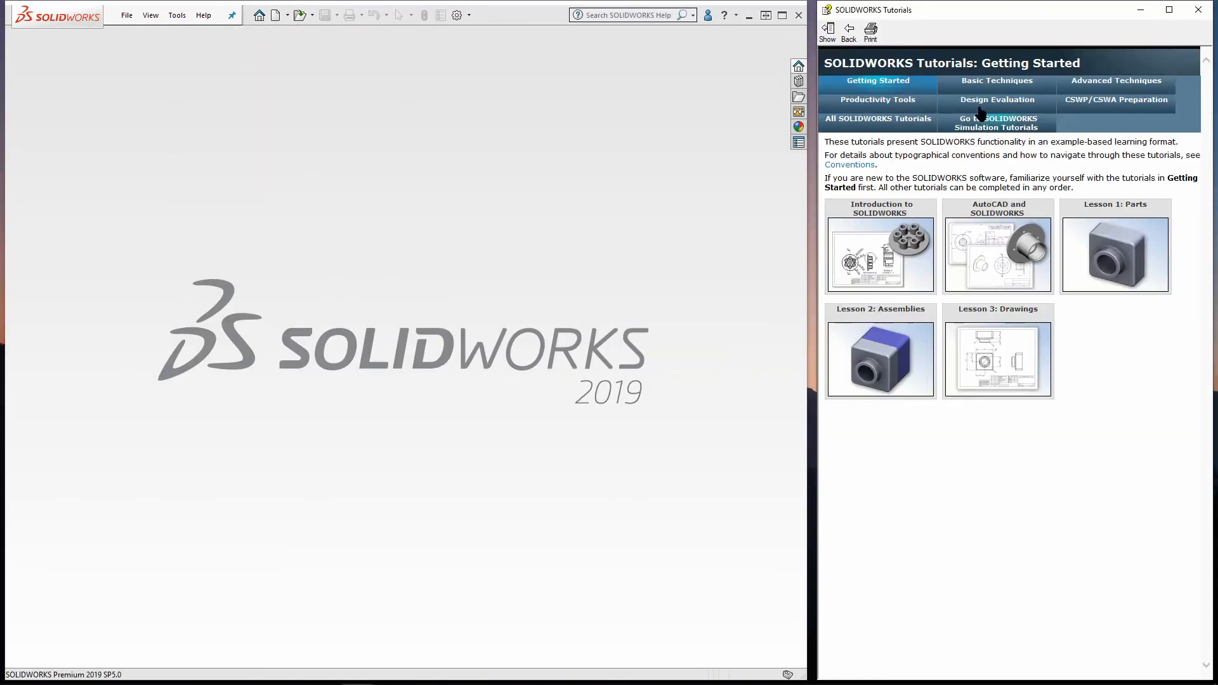
pyautogui.click(988, 89)
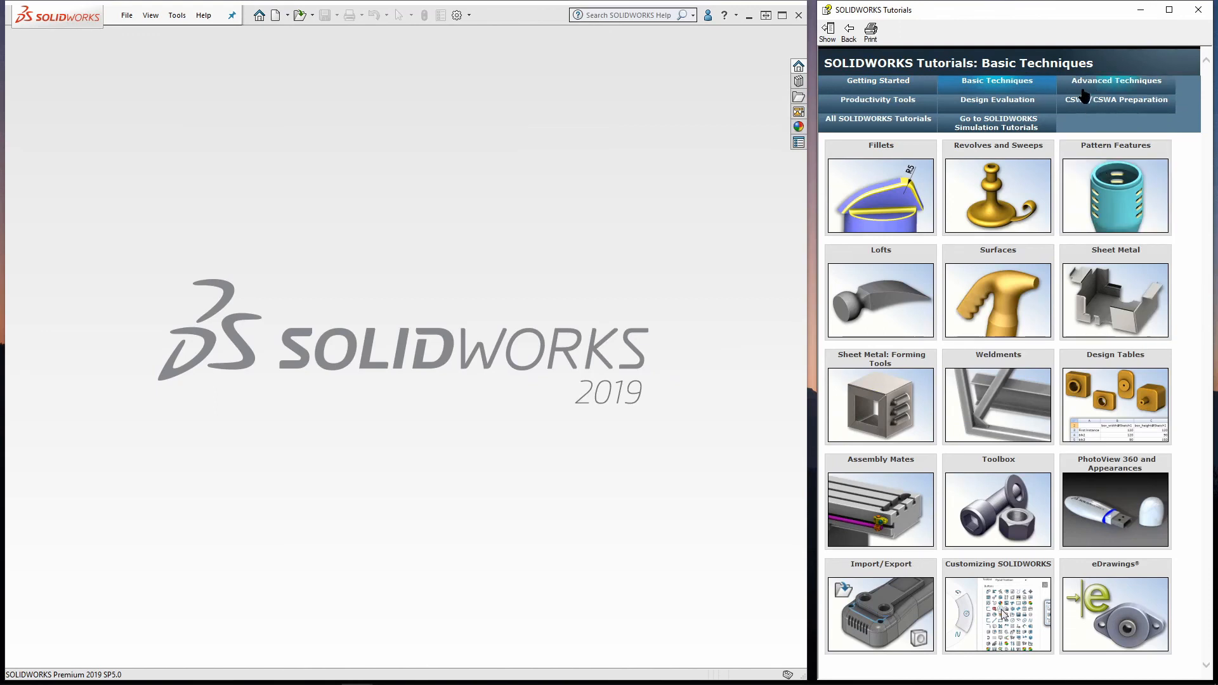
pyautogui.moveTo(1140, 411)
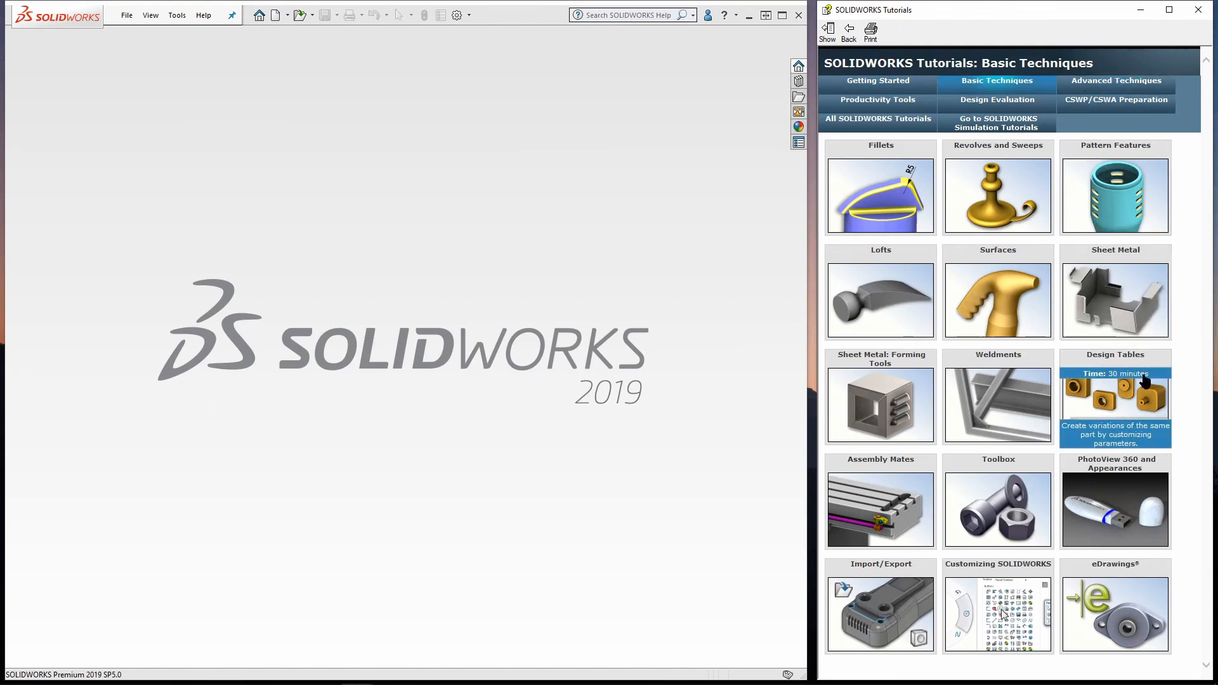
# Look up the Equations lesson in the Advanced Techniques tutorials, and close the tutorials window
pyautogui.click(1093, 83)
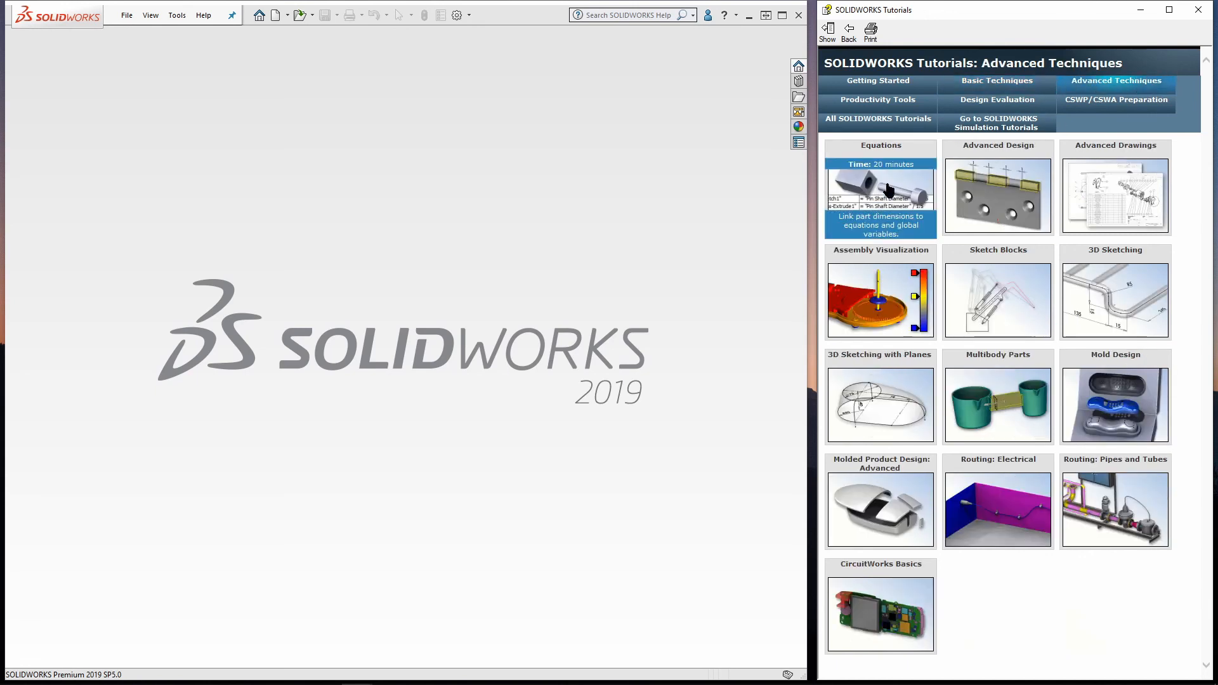
pyautogui.moveTo(903, 198)
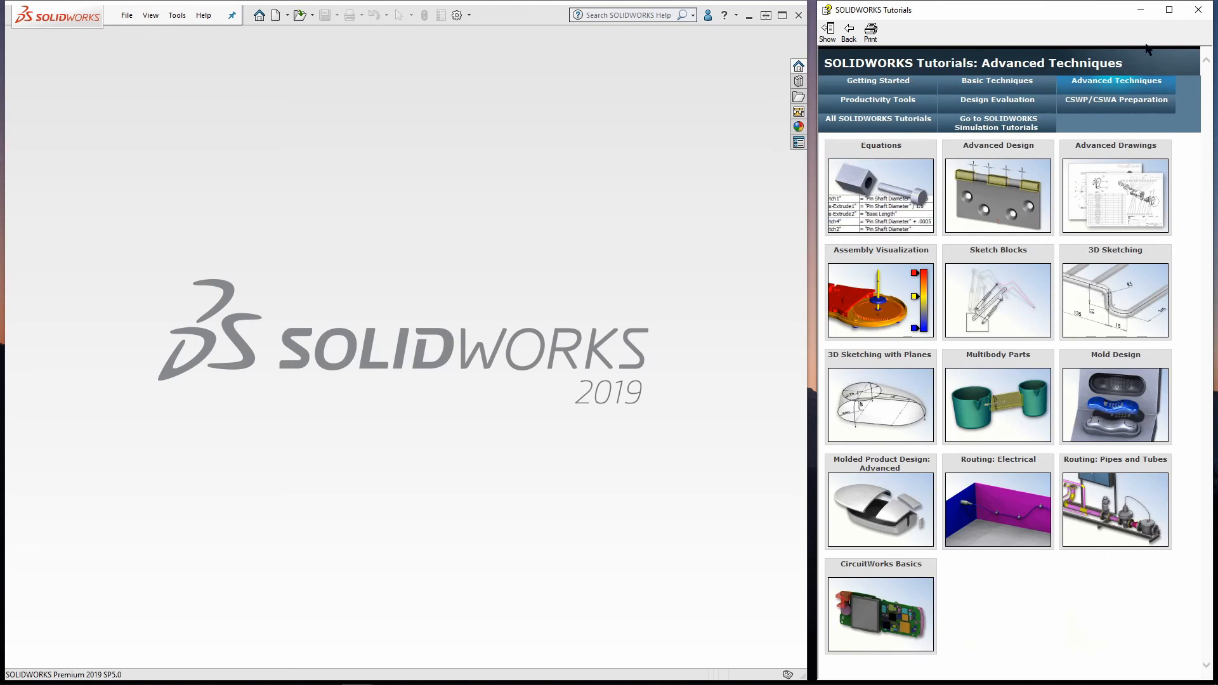
pyautogui.moveTo(948, 201)
pyautogui.click(204, 16)
pyautogui.click(1198, 10)
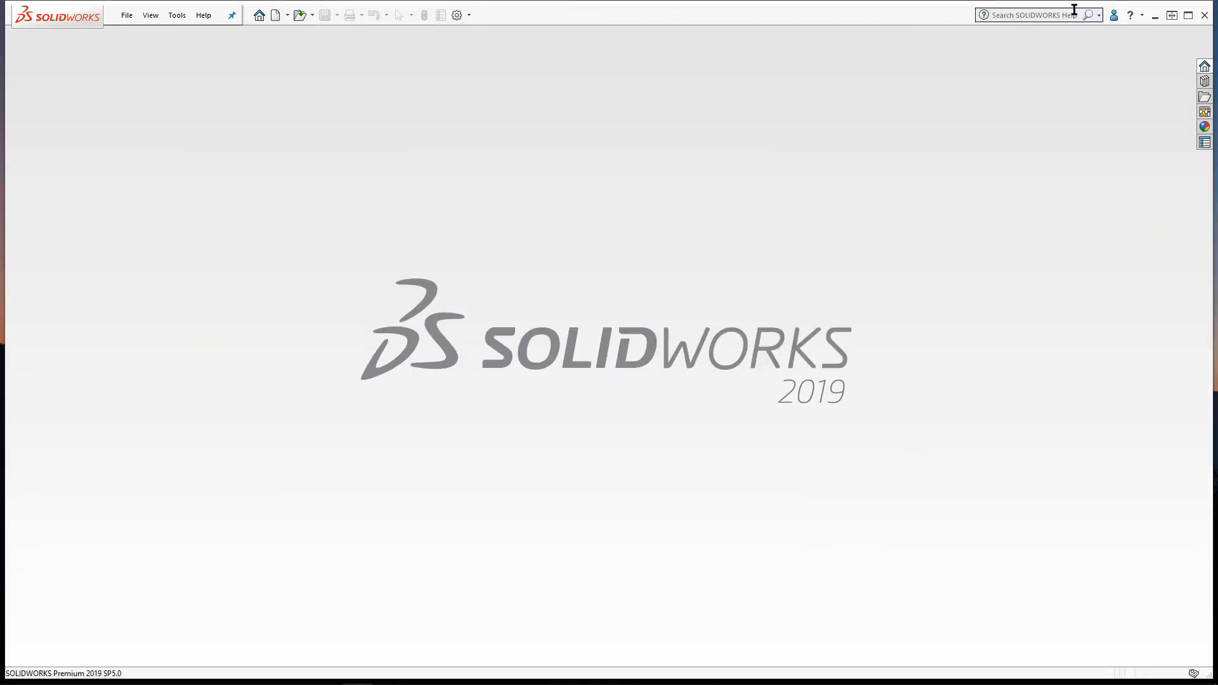
# Search SOLIDWORKS Help for "equation" in the maximized program window and open the Equations topic under SOLIDWORKS Fundamentals
pyautogui.click(1071, 15)
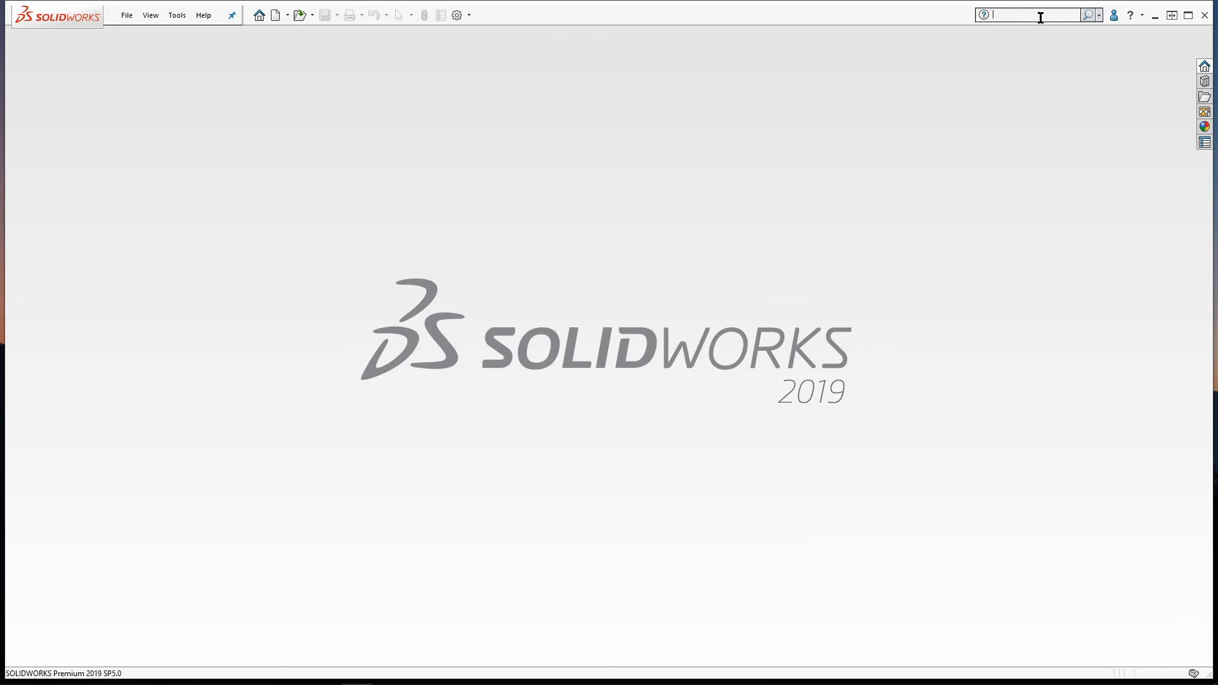
pyautogui.click(1188, 14)
pyautogui.click(1105, 11)
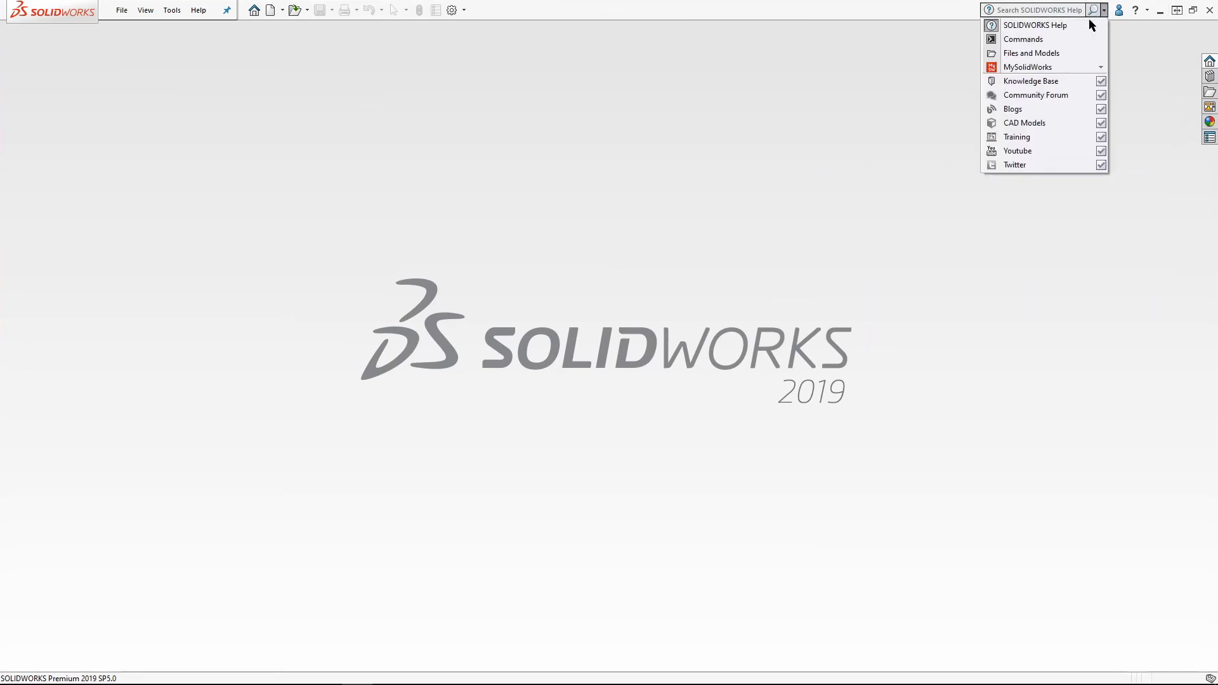
pyautogui.click(1055, 25)
pyautogui.write('equation')
pyautogui.press('Return')
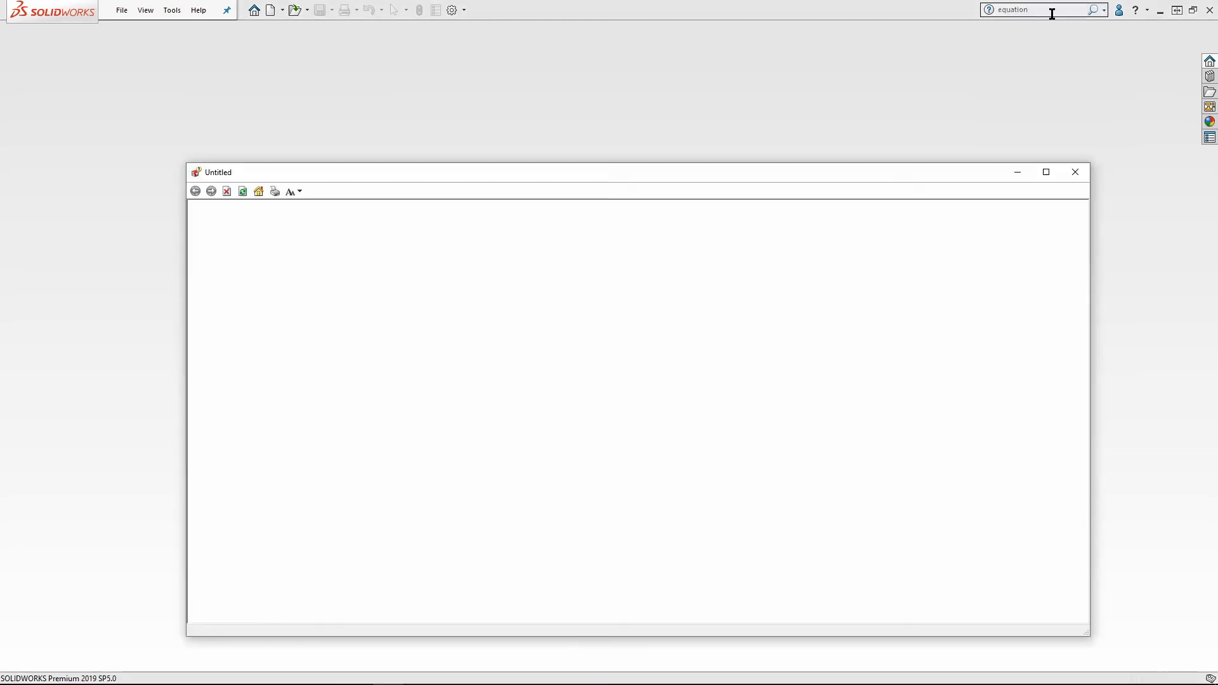
pyautogui.moveTo(497, 180); pyautogui.dragTo(518, 92)
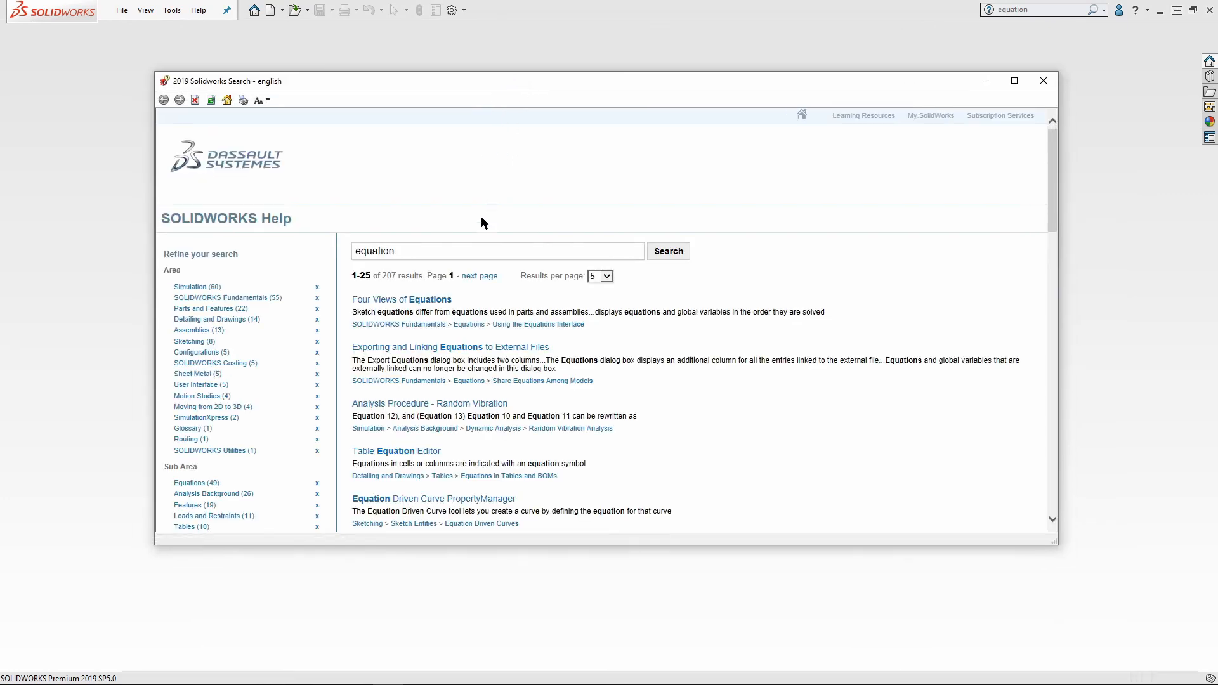
pyautogui.click(475, 325)
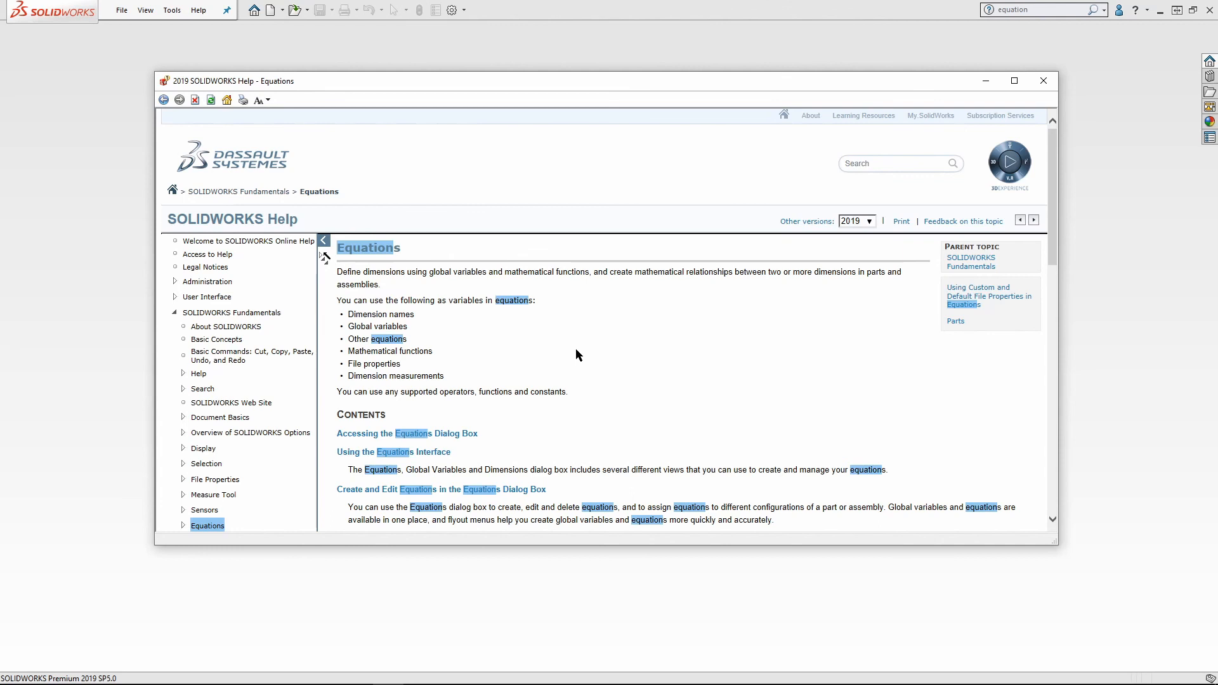
pyautogui.moveTo(730, 684)
pyautogui.moveTo(300, 682)
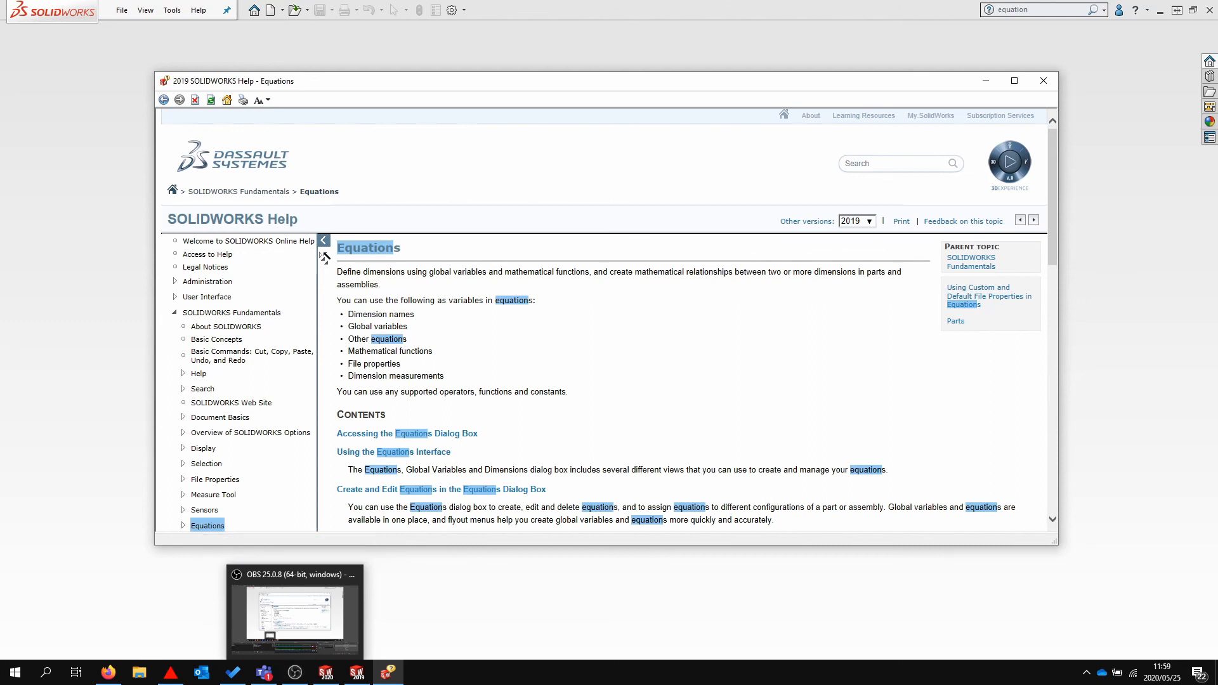
pyautogui.click(267, 671)
pyautogui.click(295, 672)
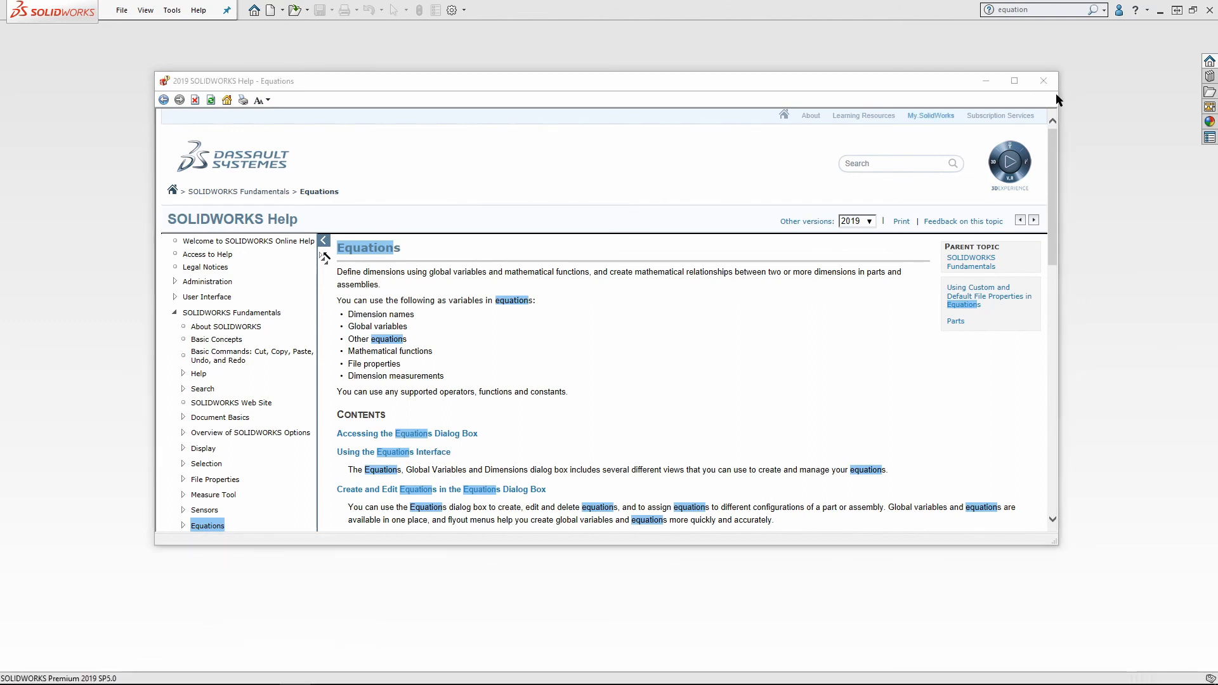